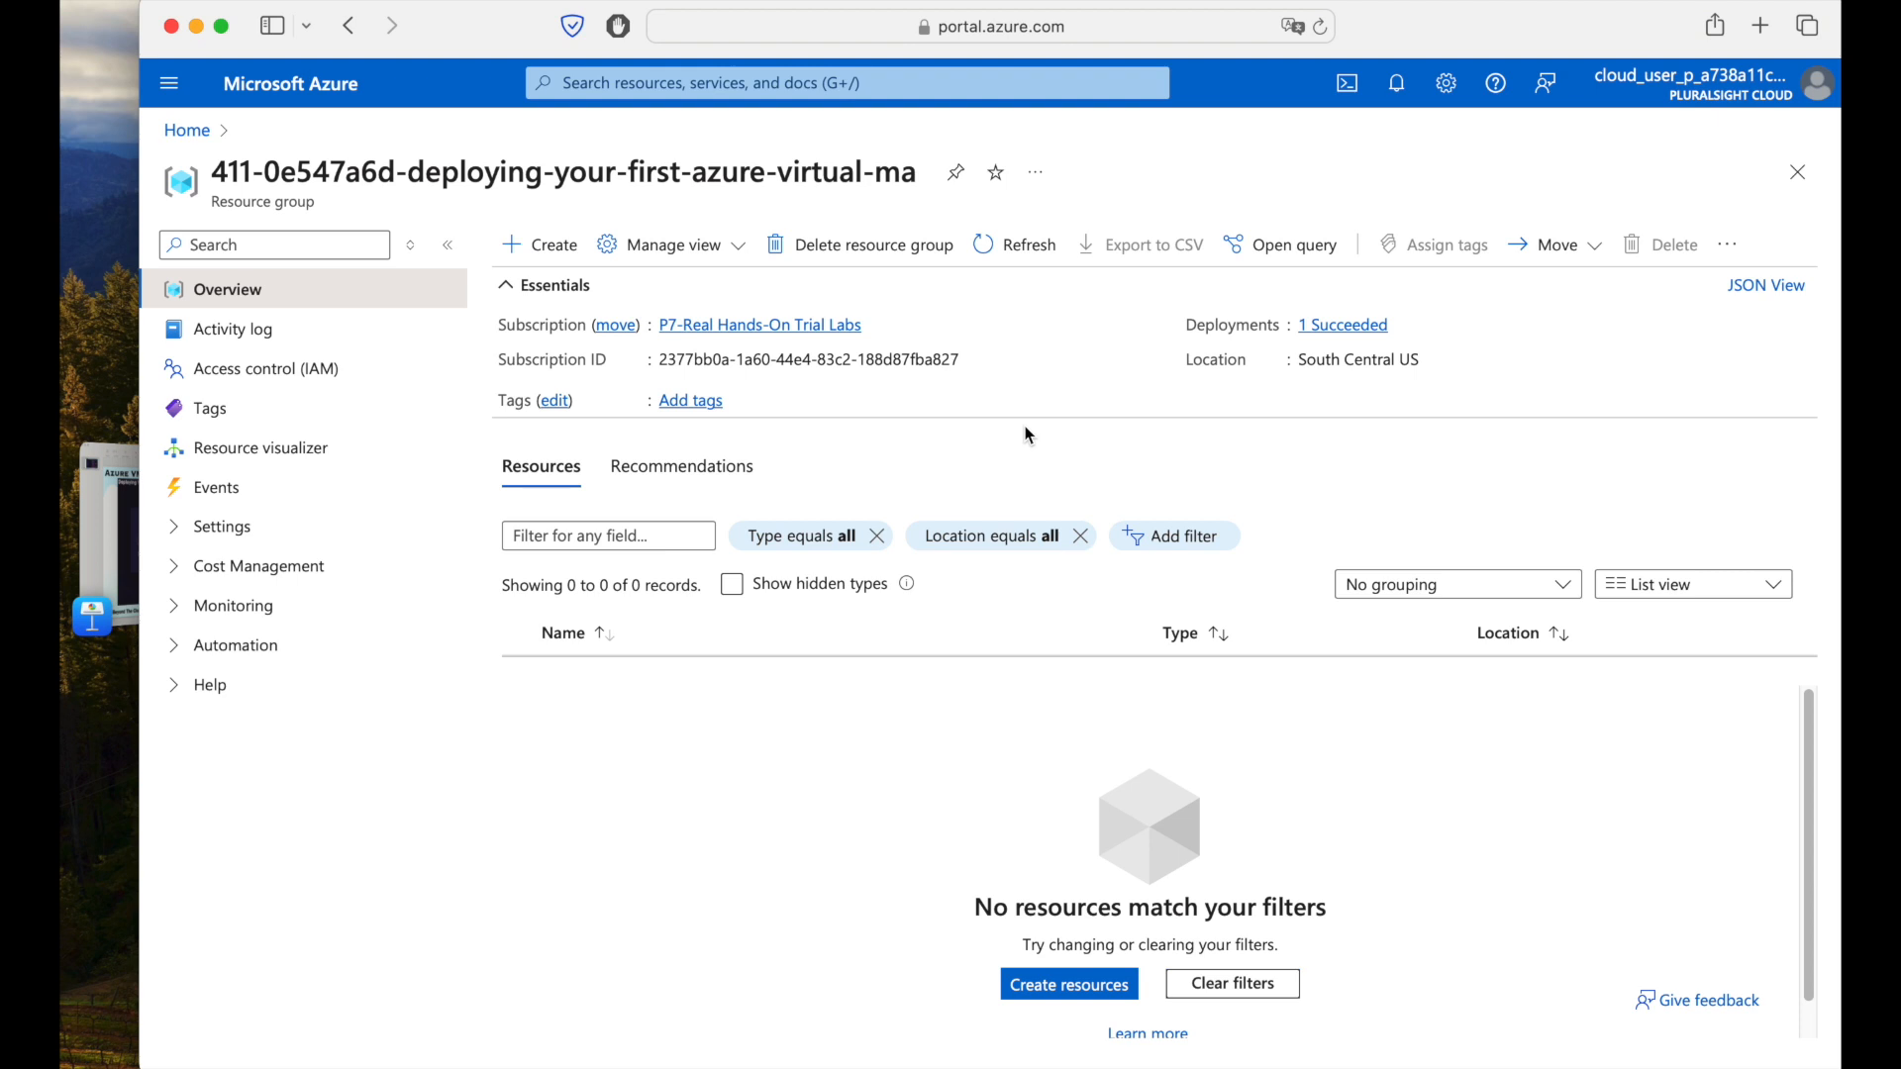
From Home, search 'virtual machine' and open the Virtual machines service, which lists no VMs.
click(188, 132)
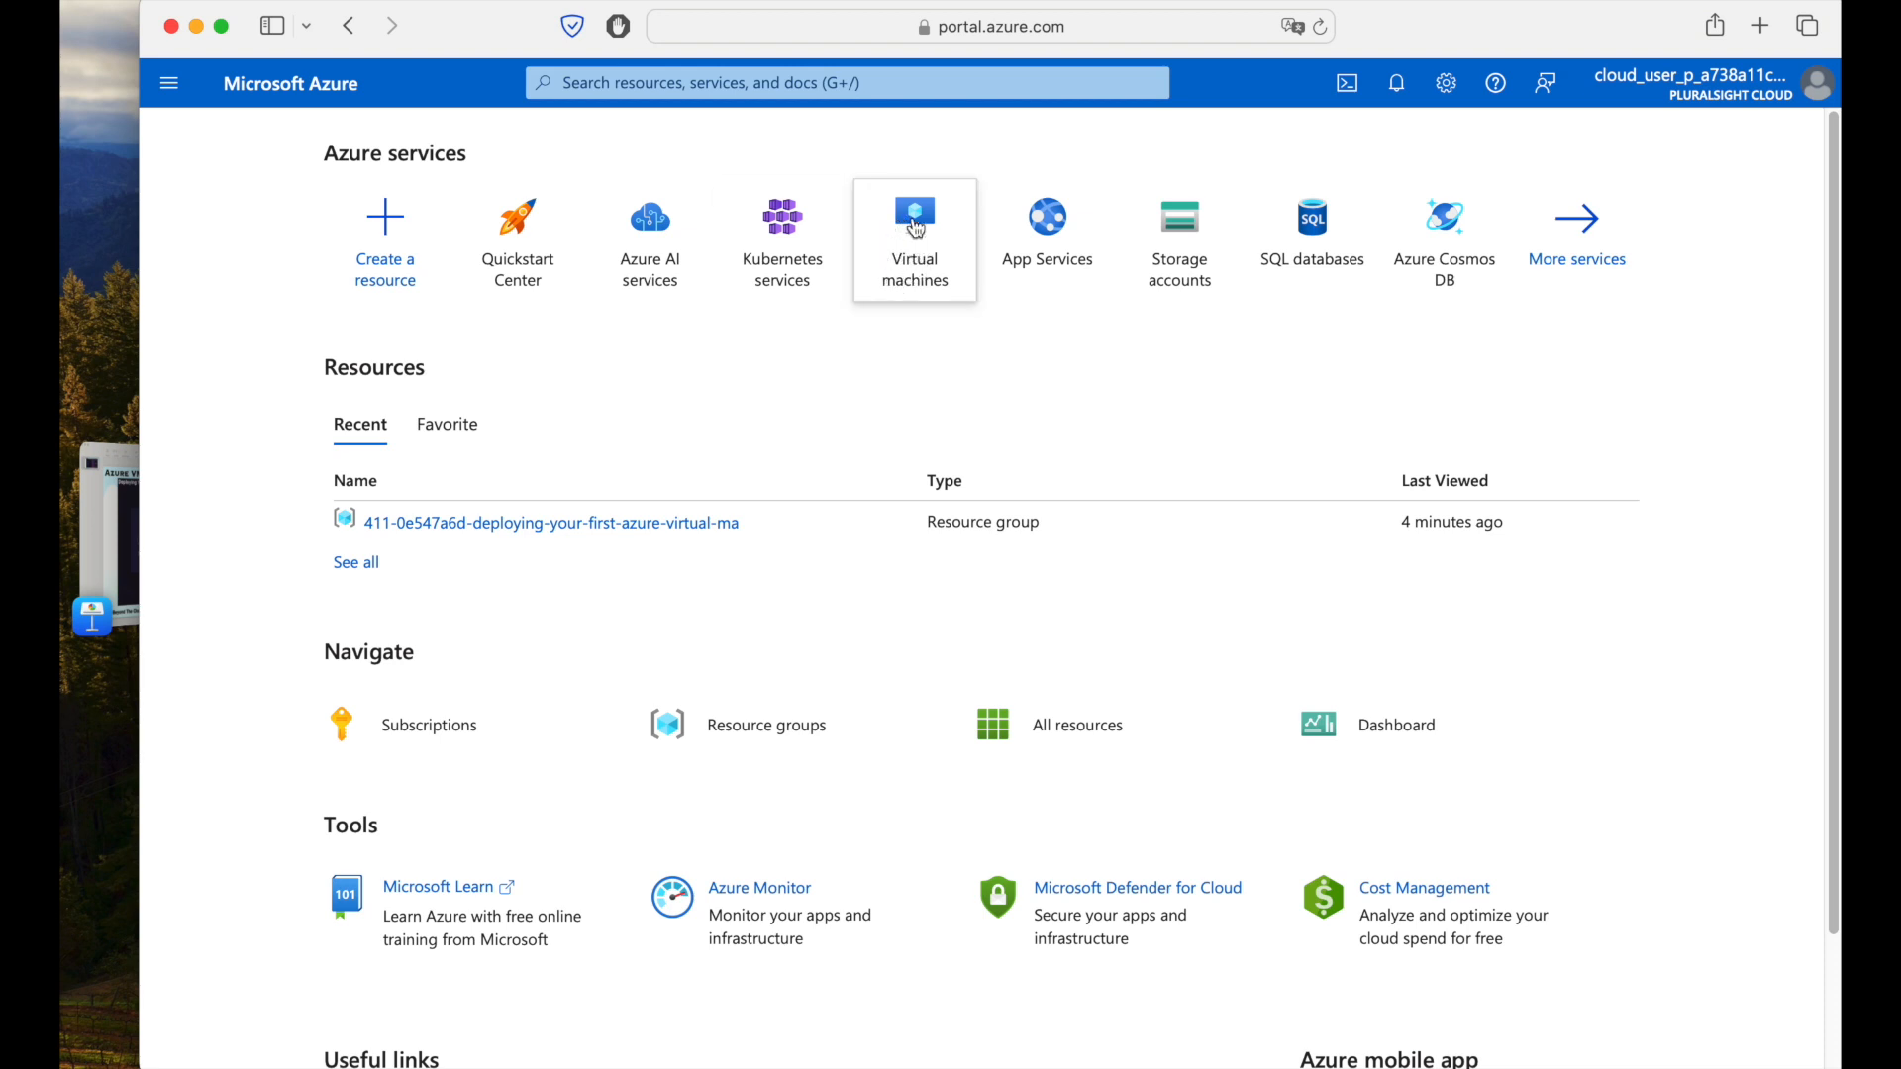
click(852, 79)
text(vi)
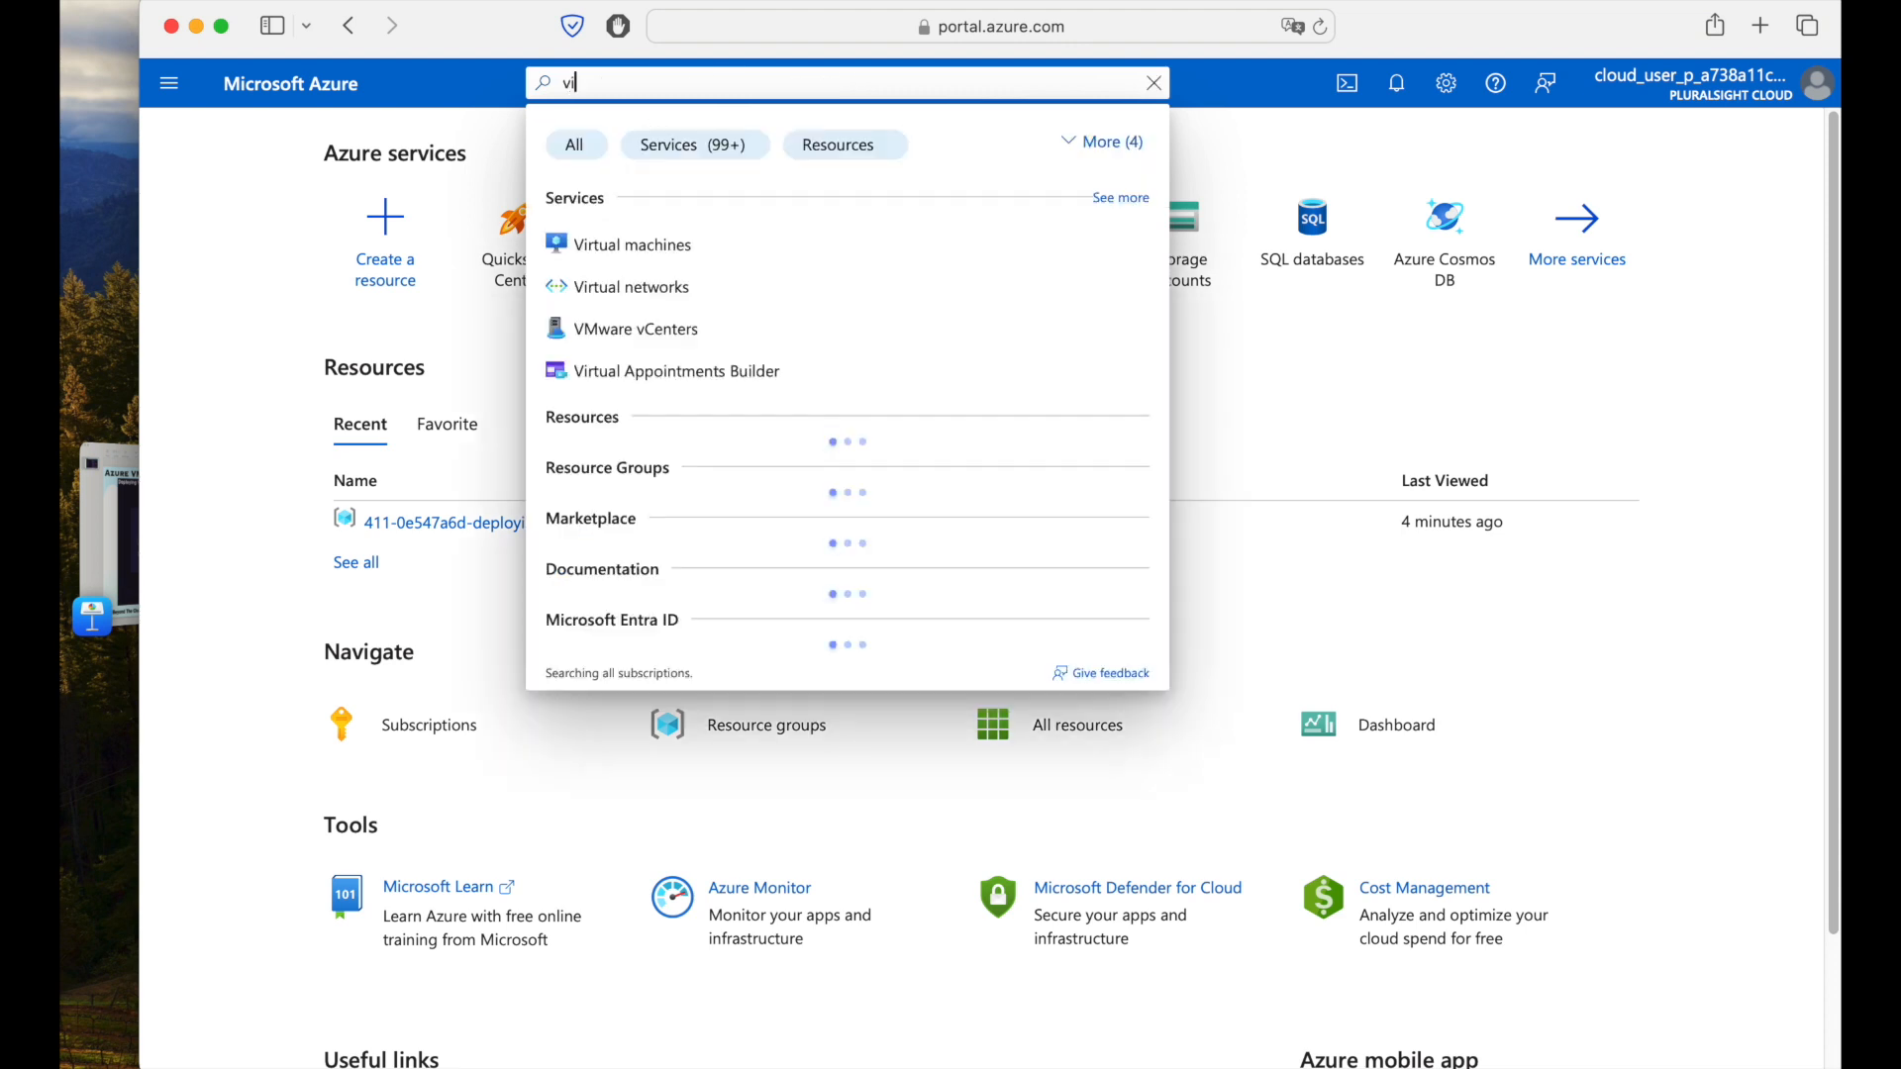
text(rtual)
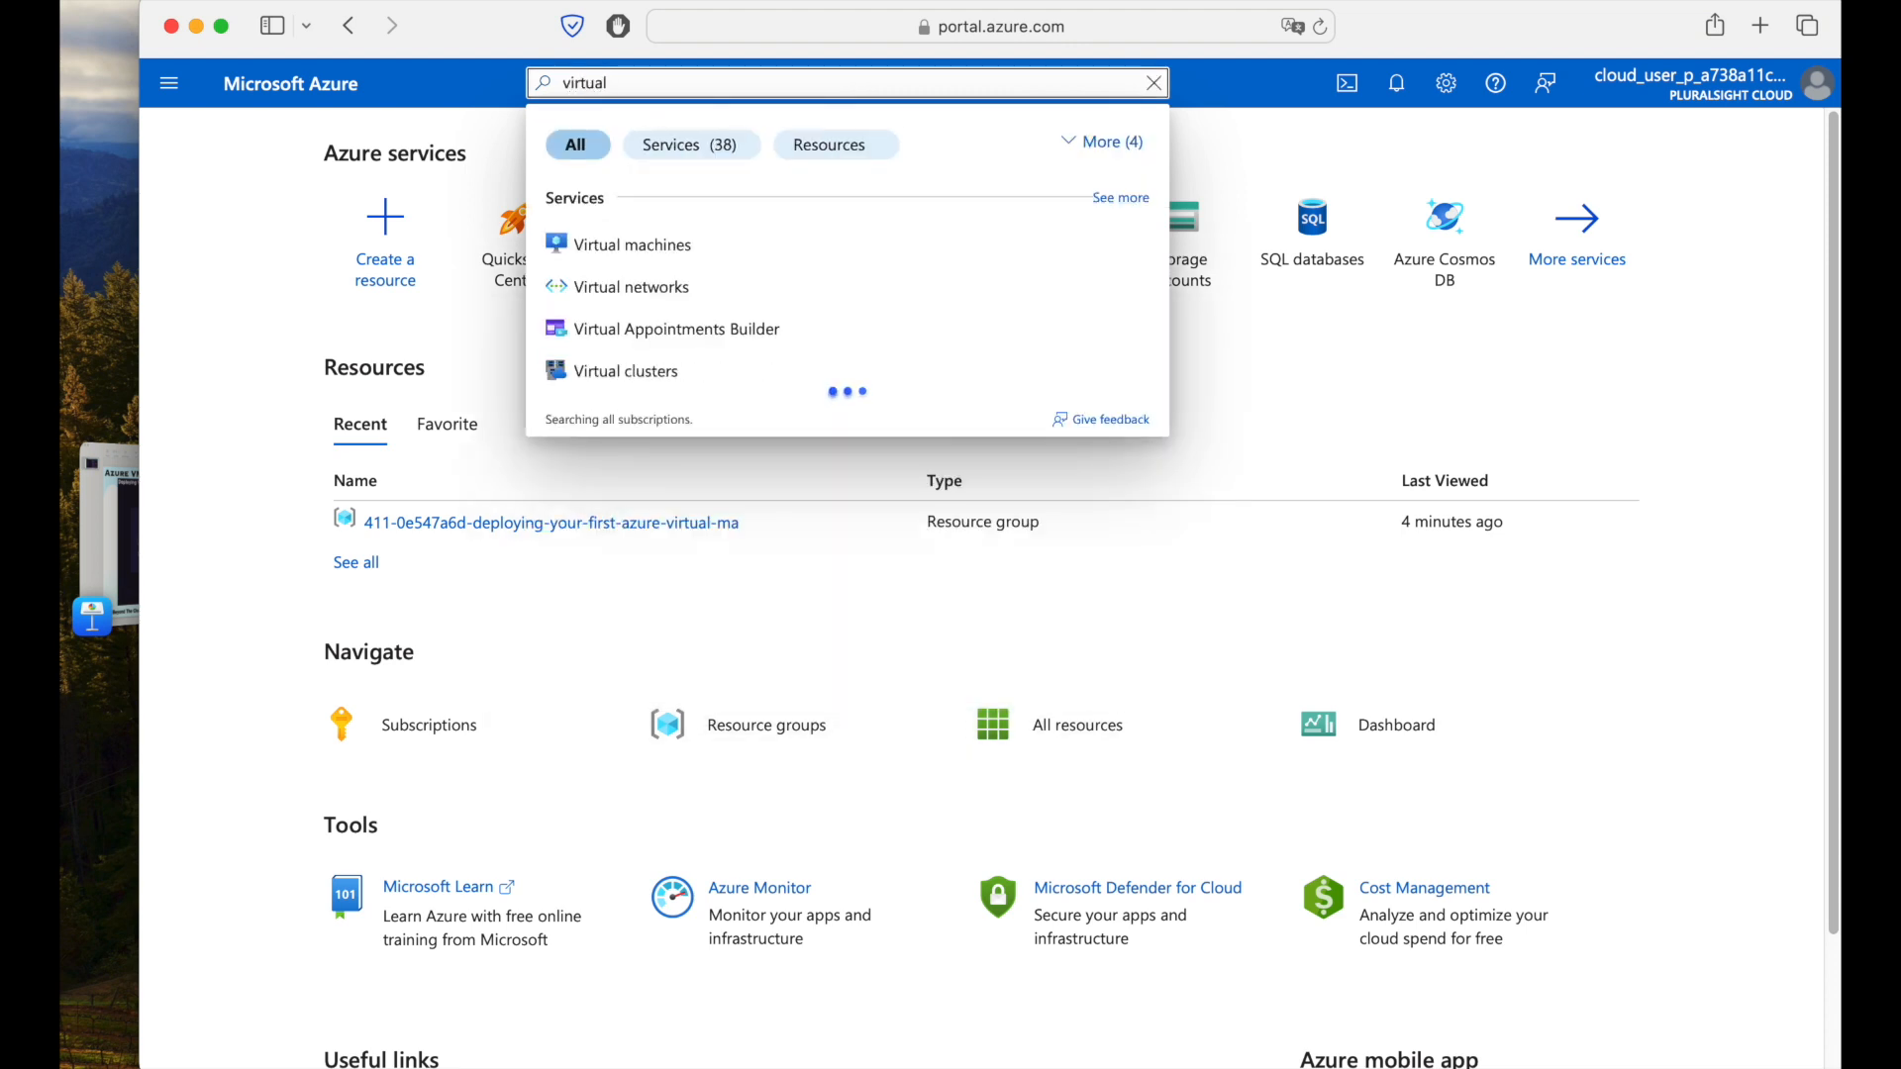
text( machine)
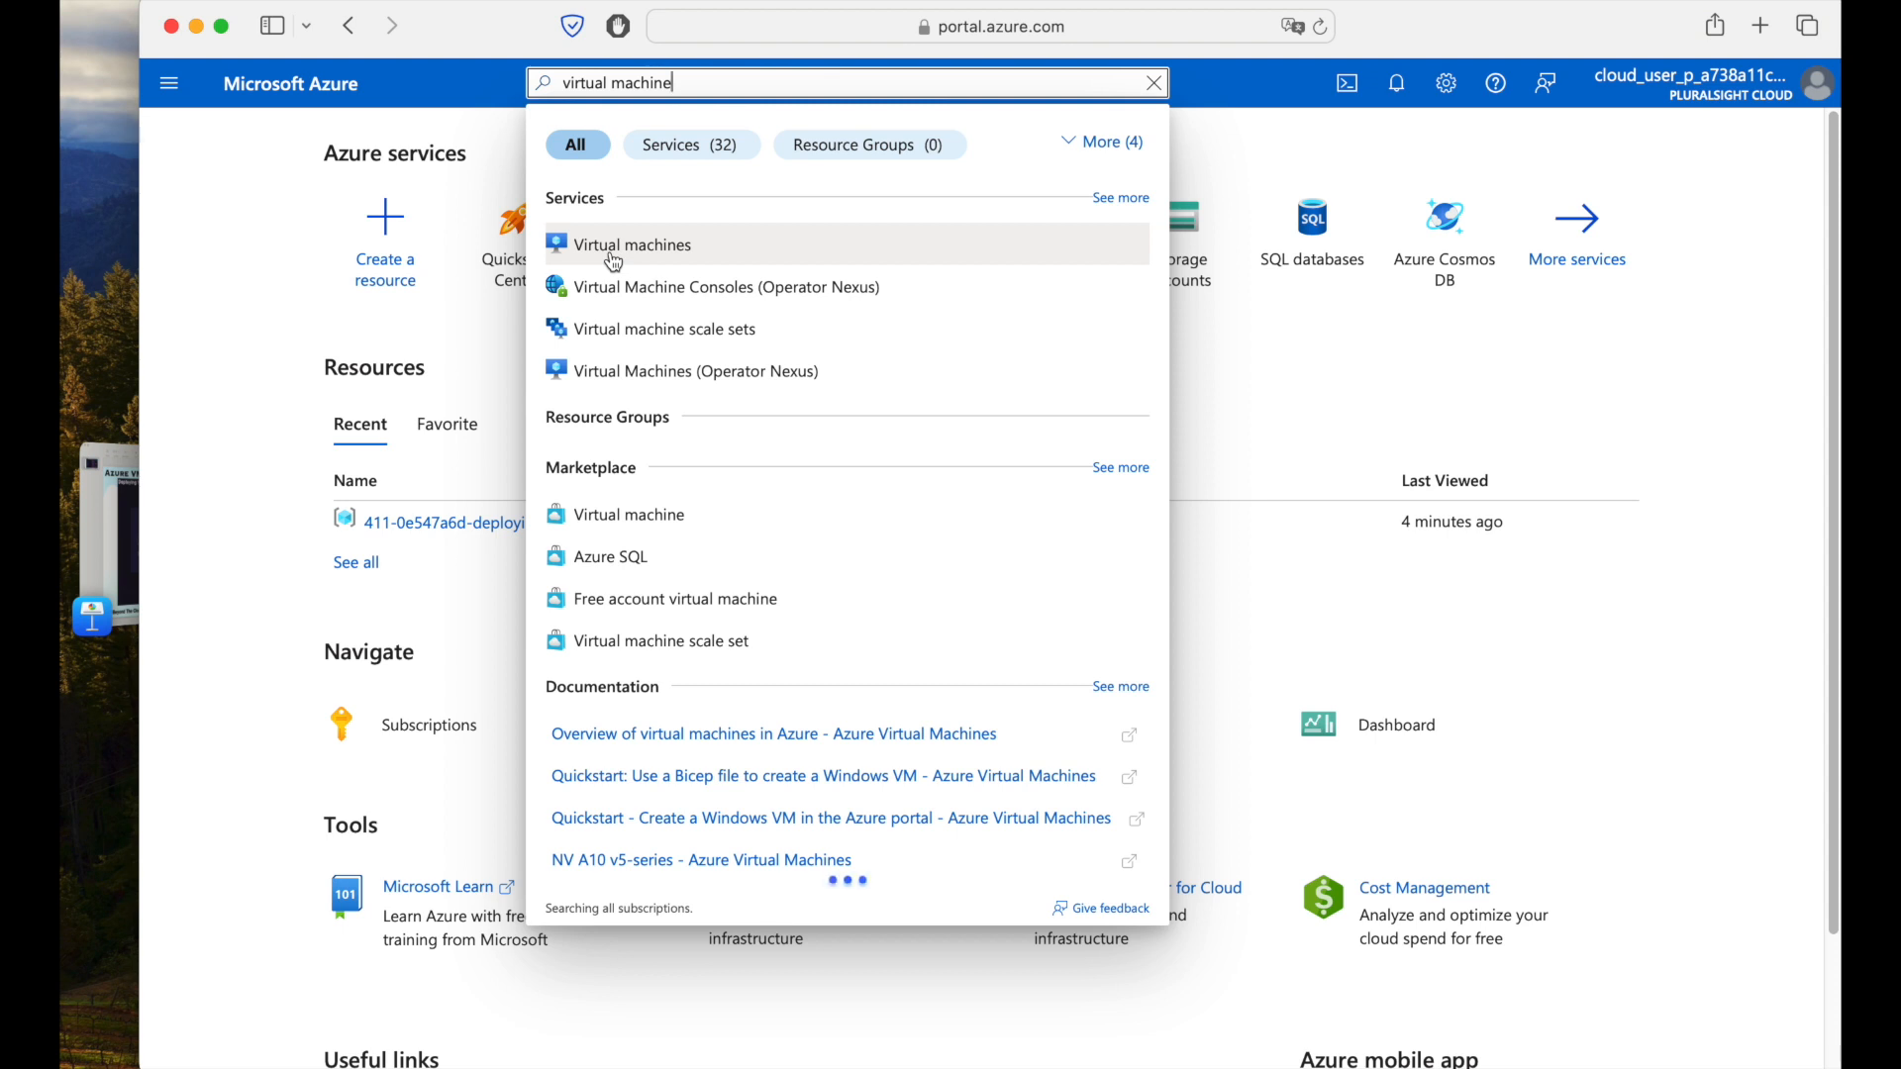
click(652, 247)
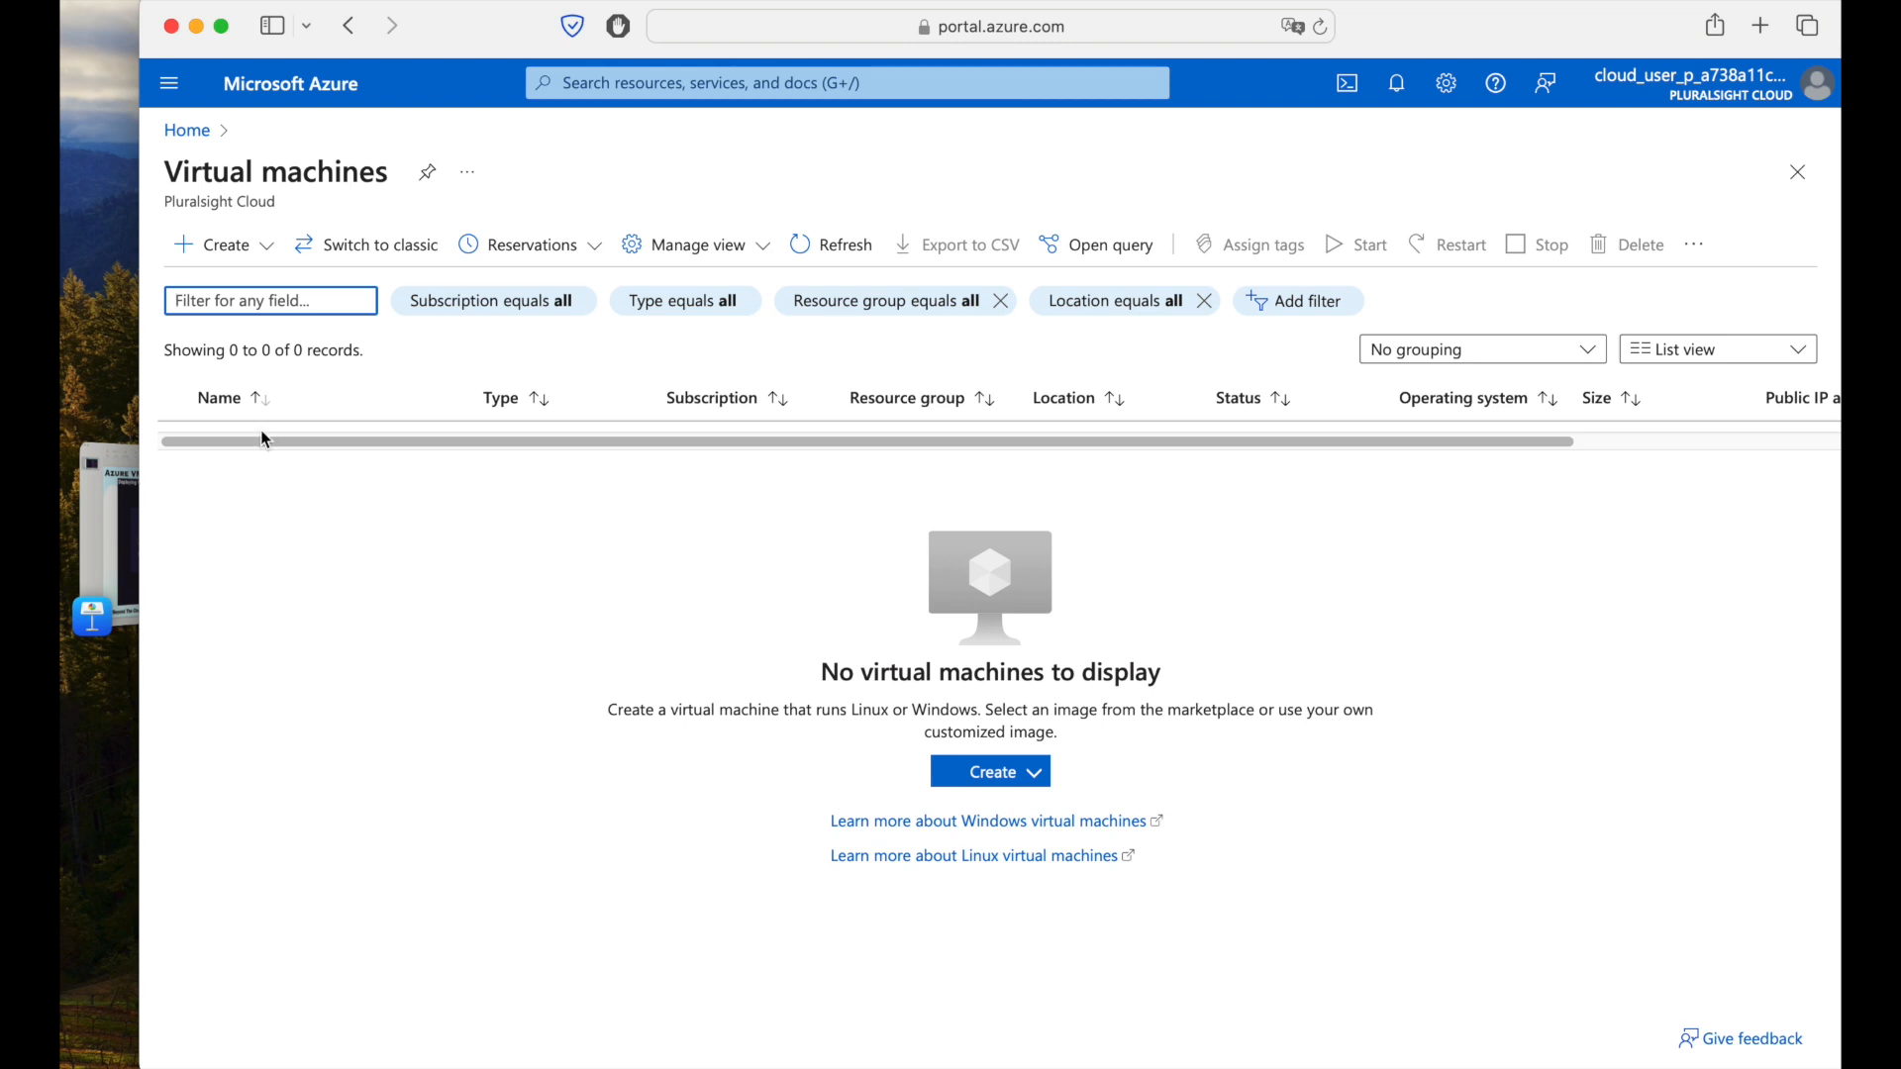
Start a new Azure virtual machine from the Create menu on the Virtual machines page.
click(268, 264)
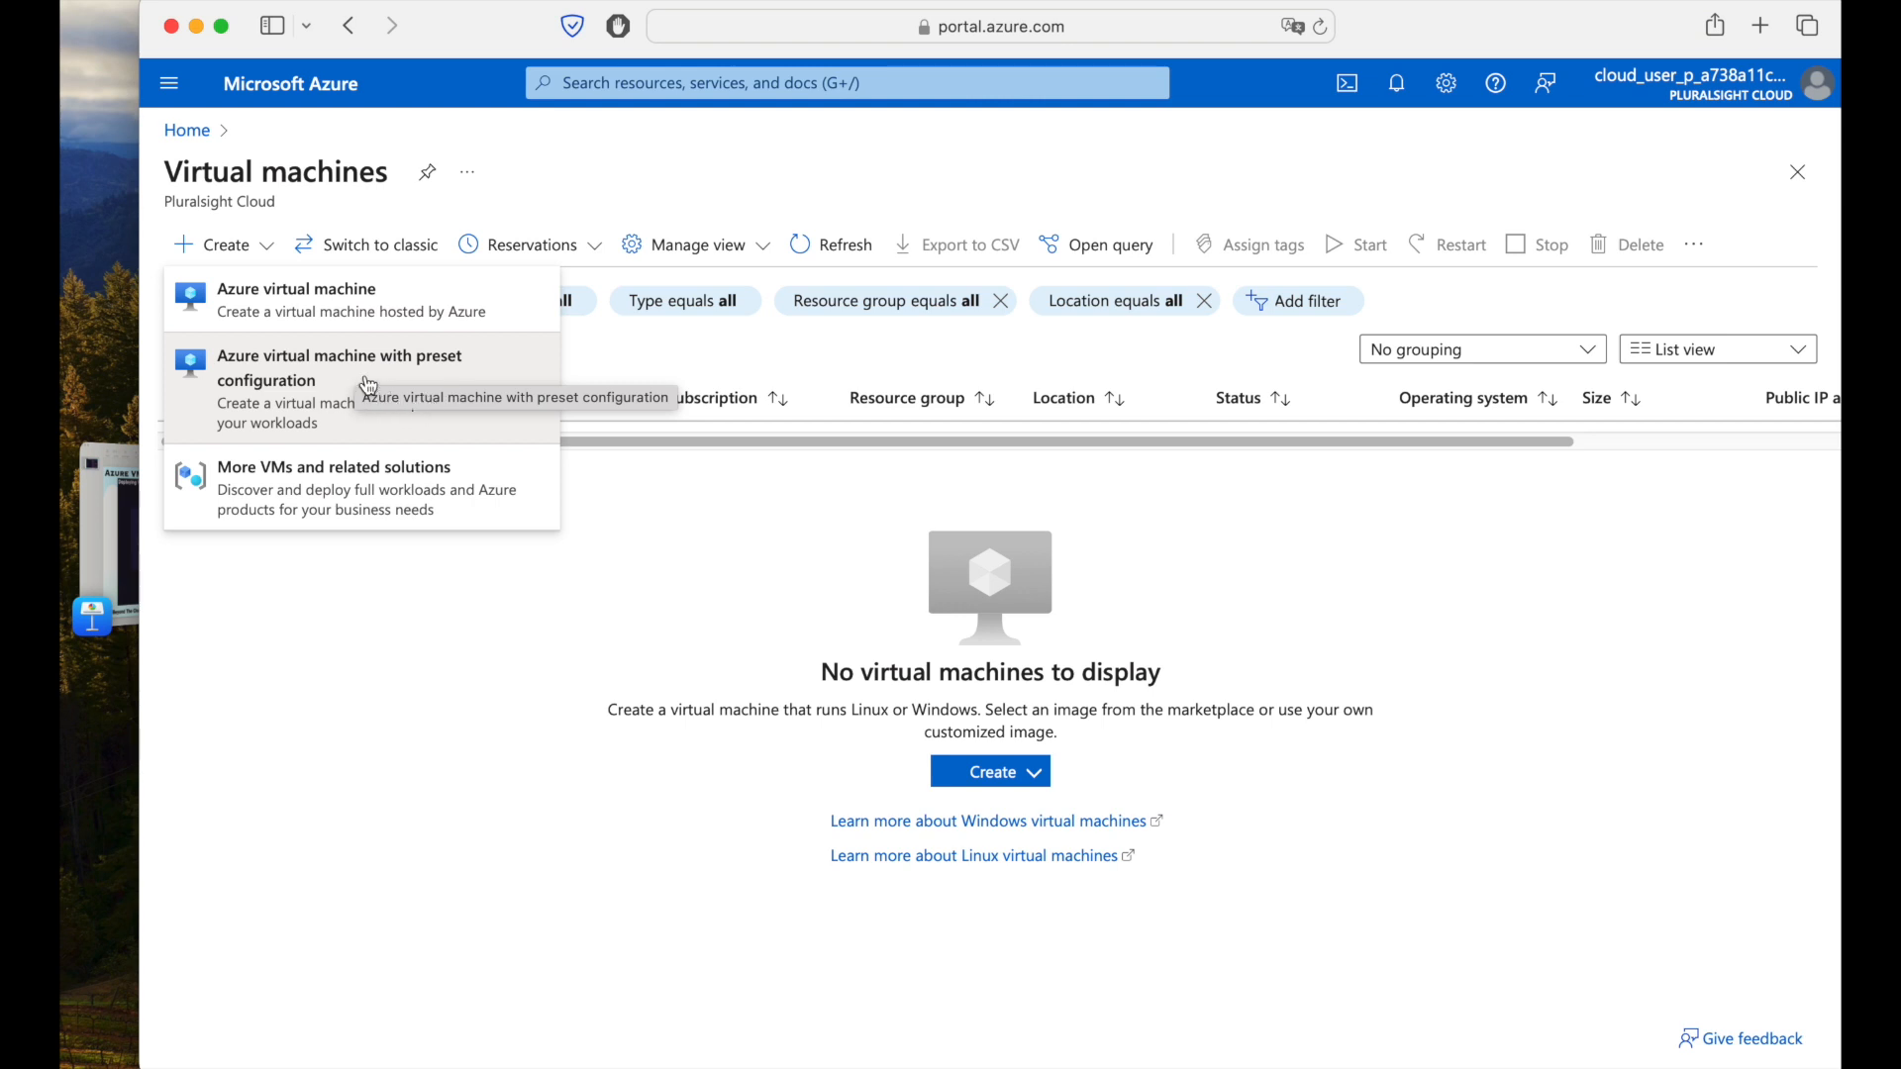
click(285, 312)
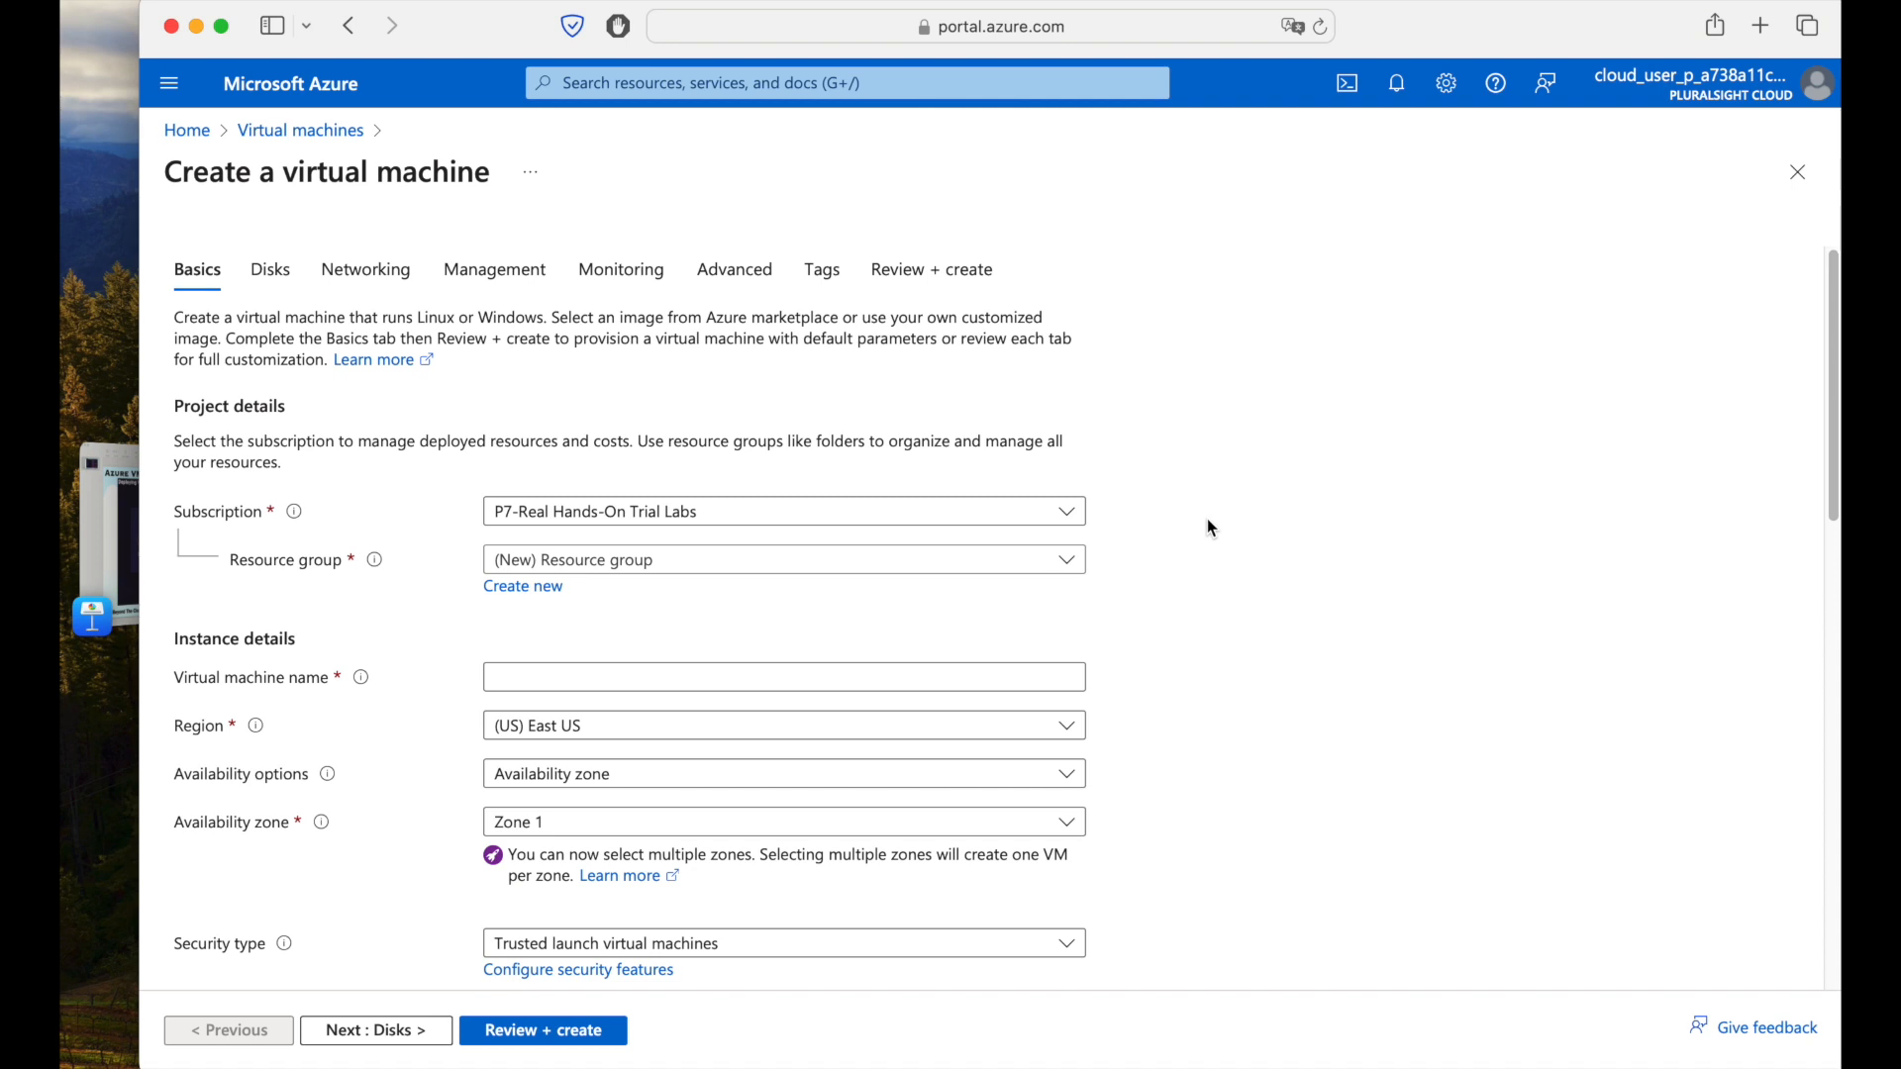
Assign the new VM to the existing lab resource group, with region (US) South Central US.
scroll(1212, 528, down, 2)
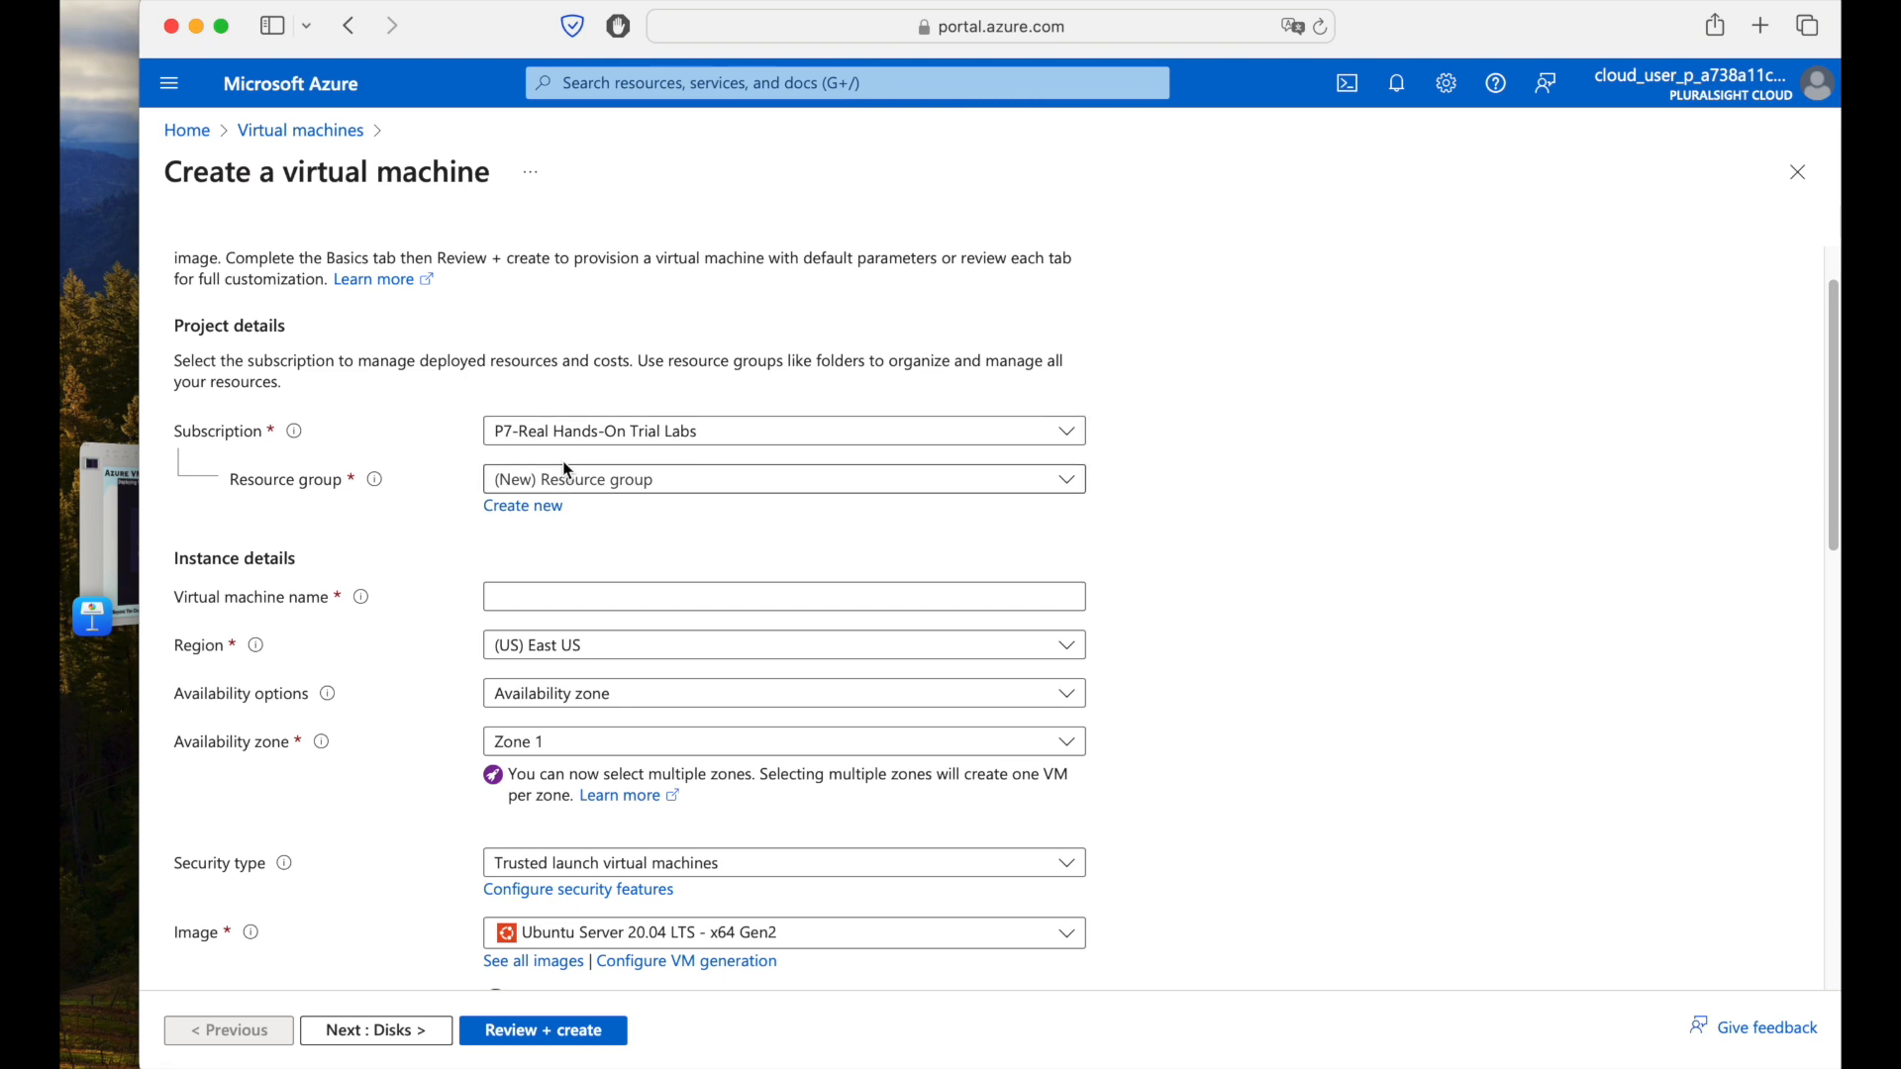
click(685, 496)
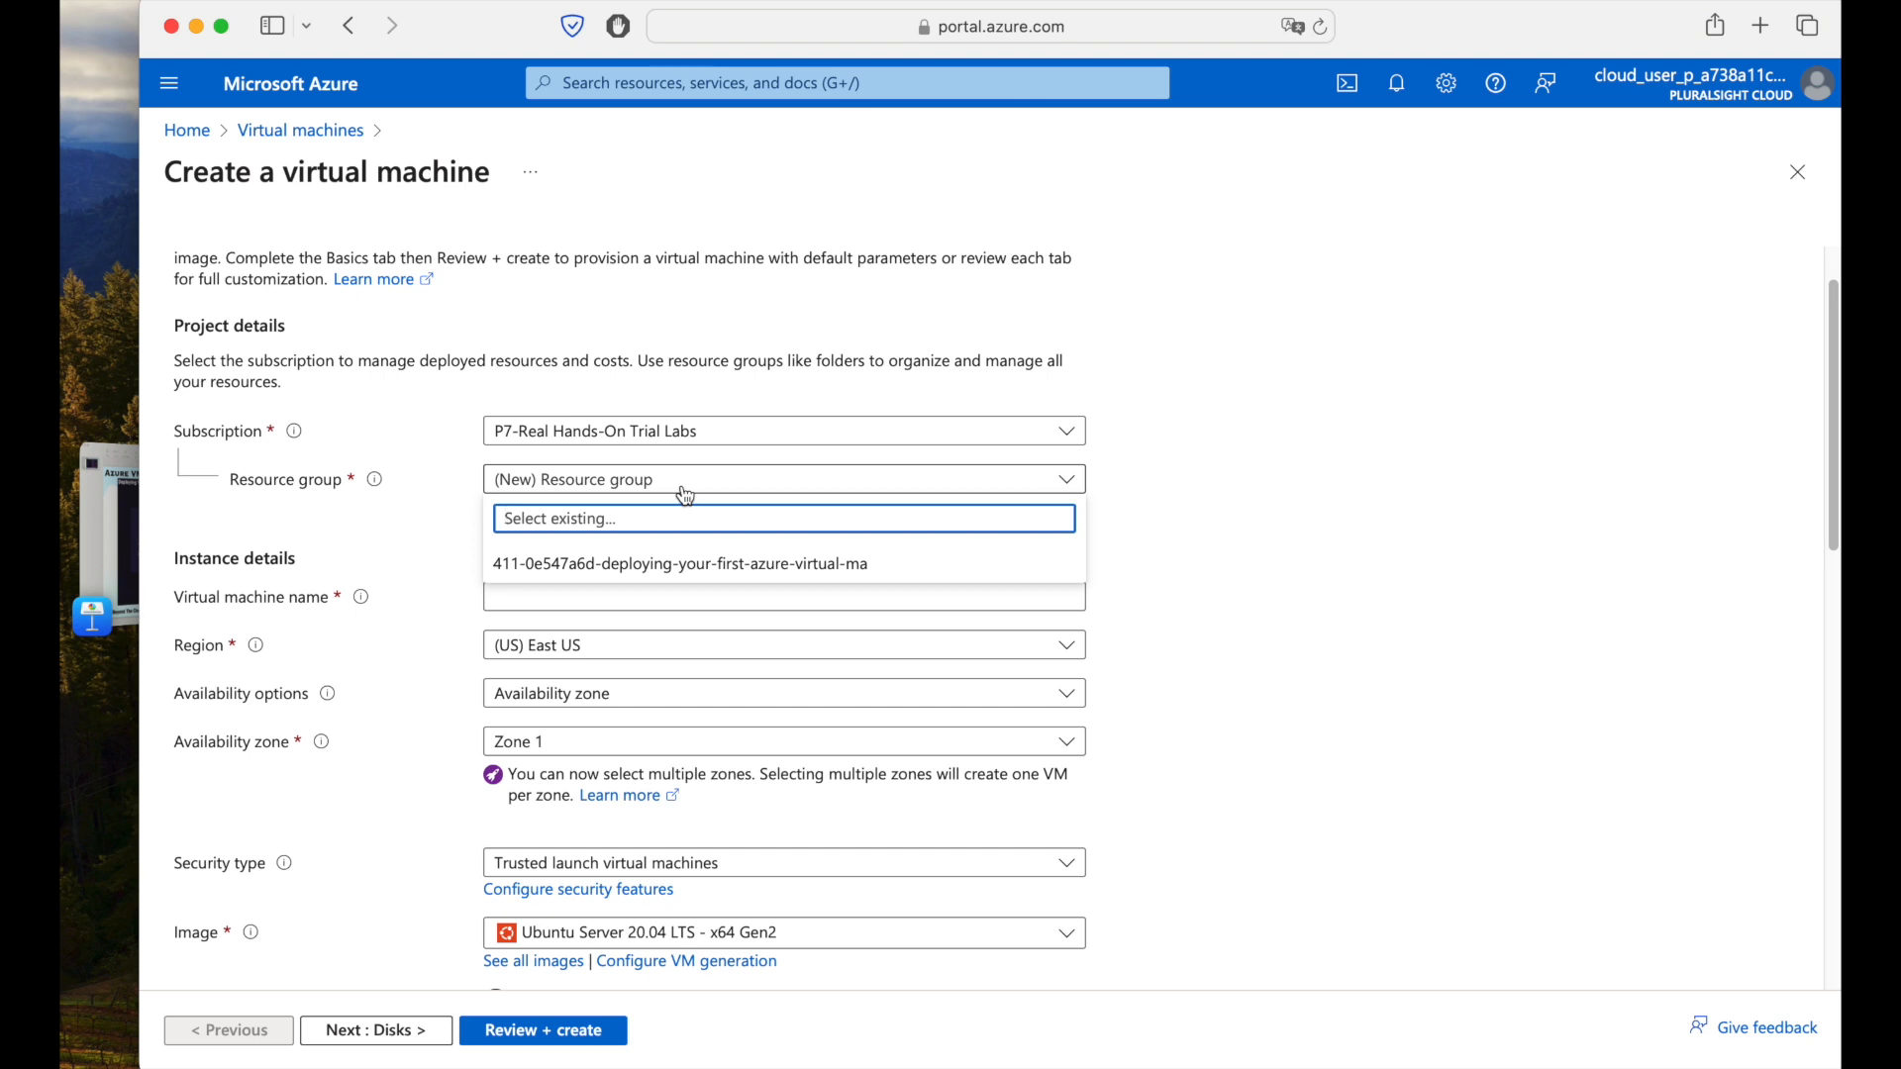
click(699, 566)
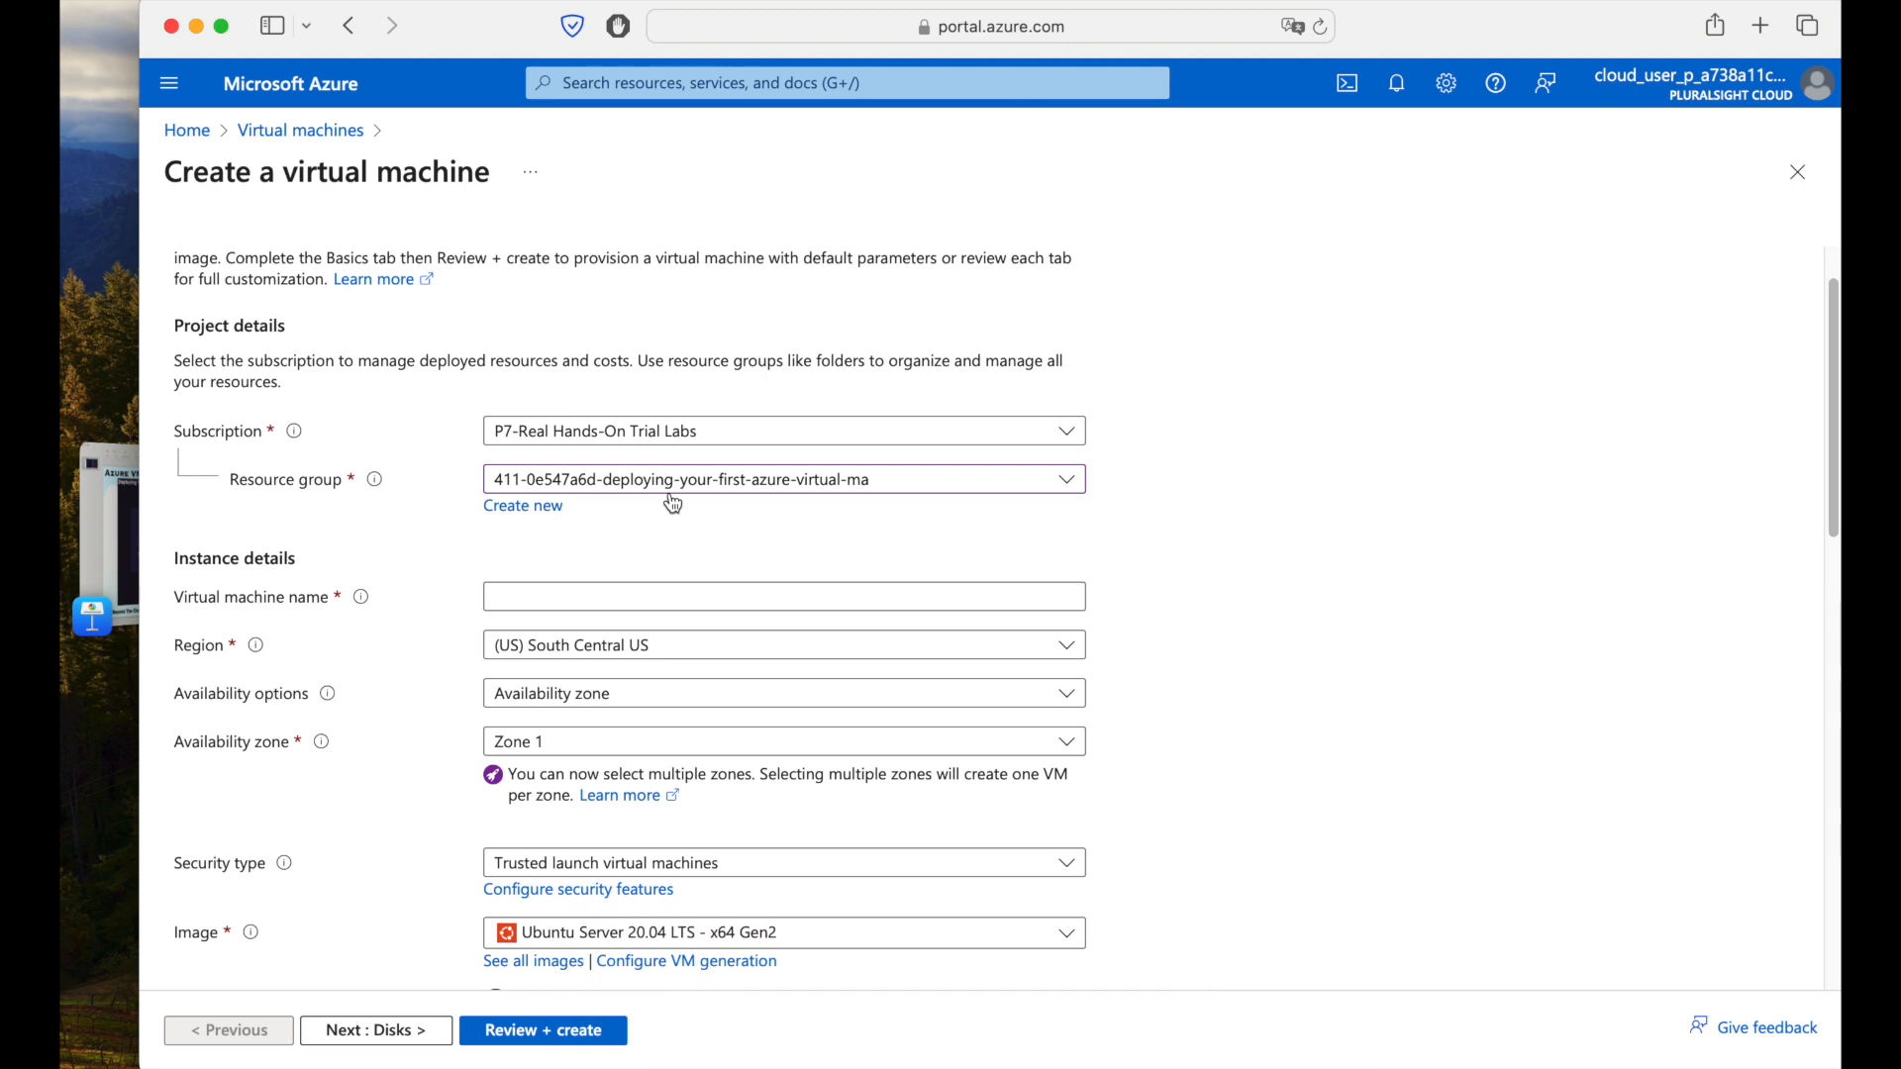
scroll(339, 554, down, 1)
click(569, 558)
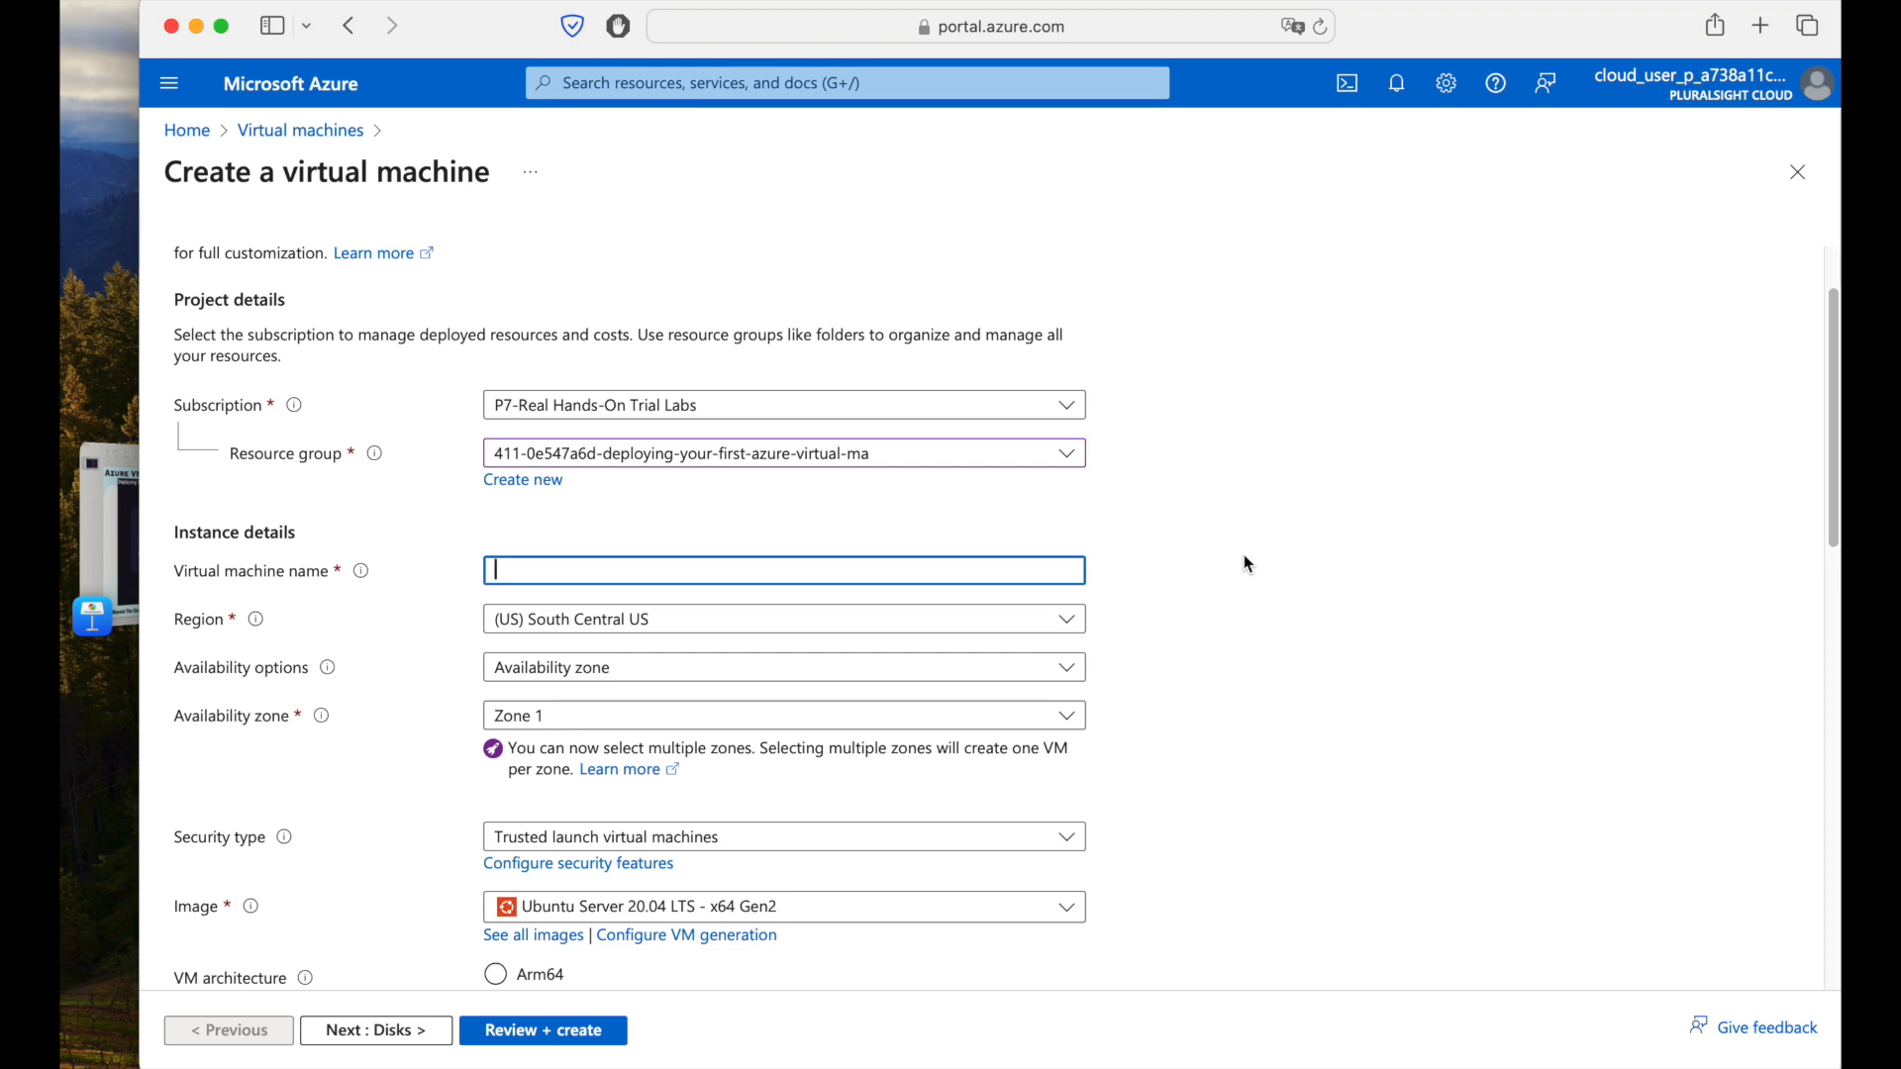
Name the VM vm-testing-azure and keep (US) South Central US as its region.
text(vm-)
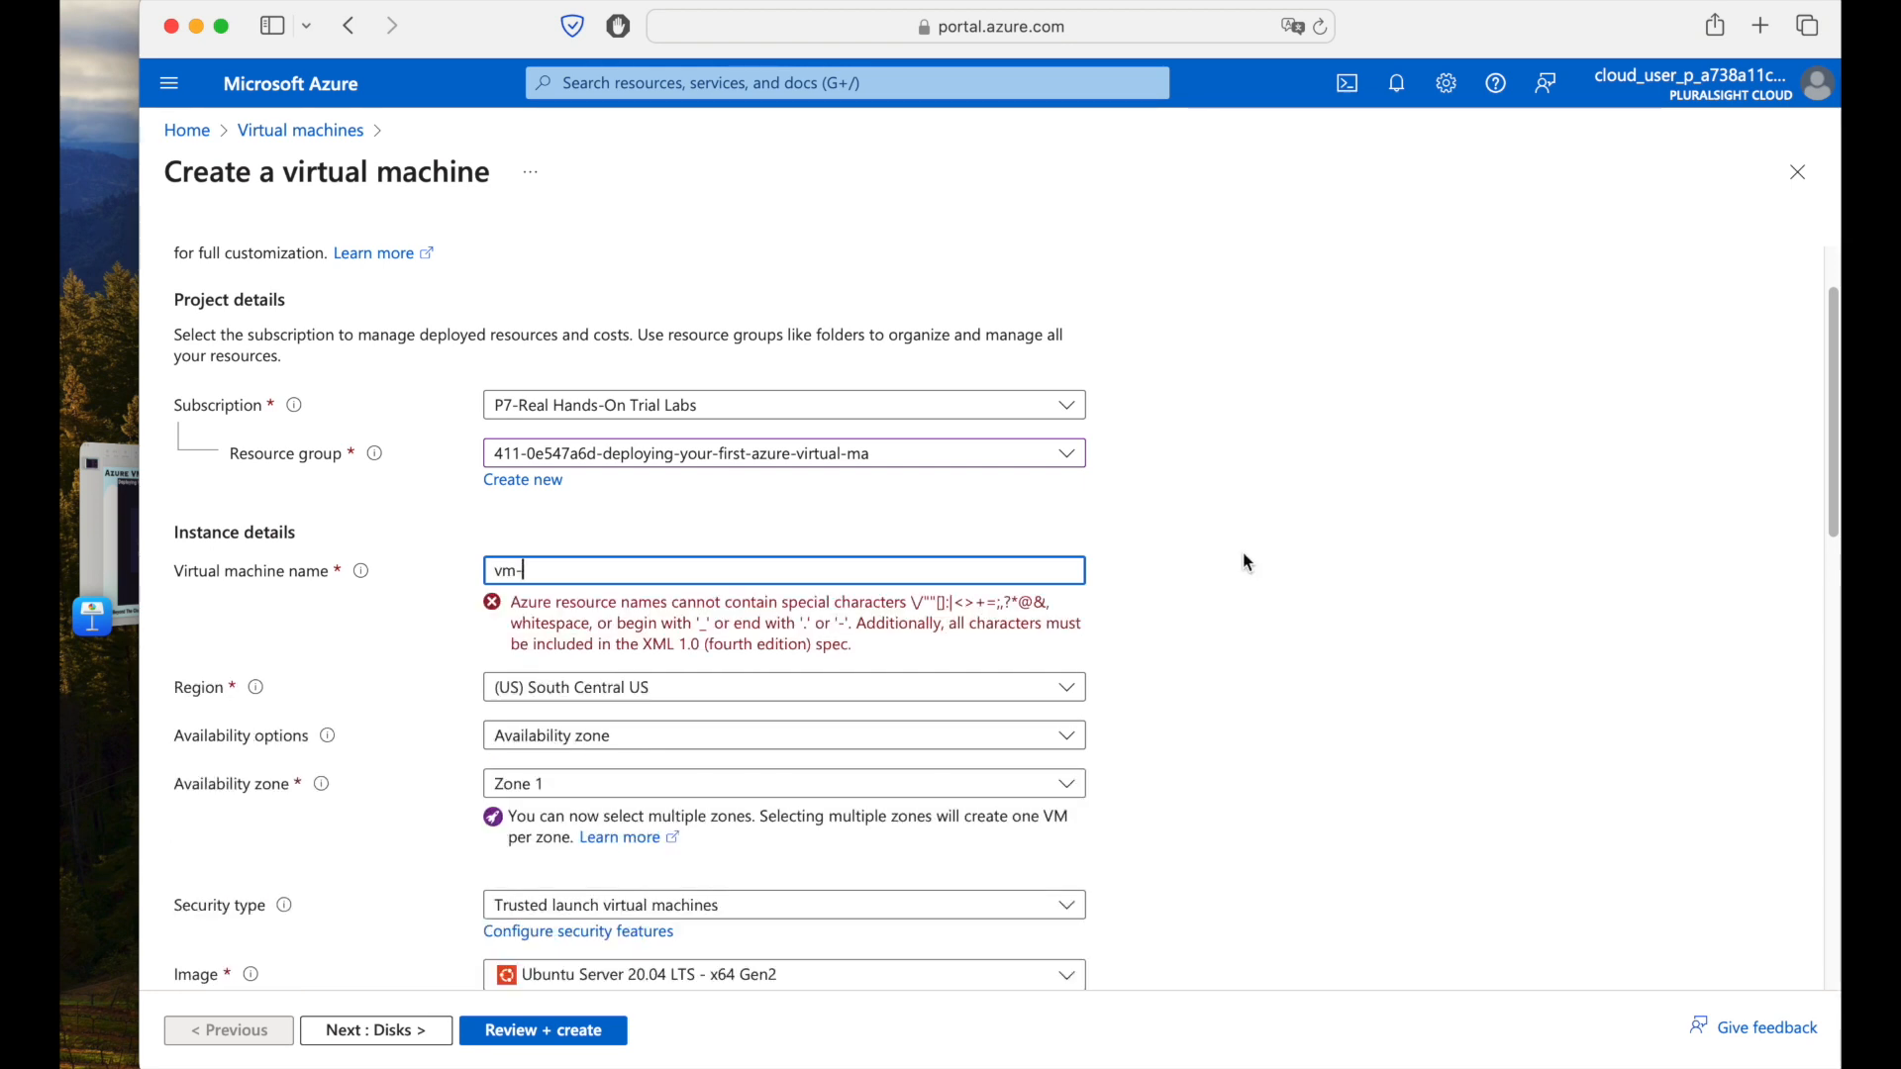
text(testing-azure)
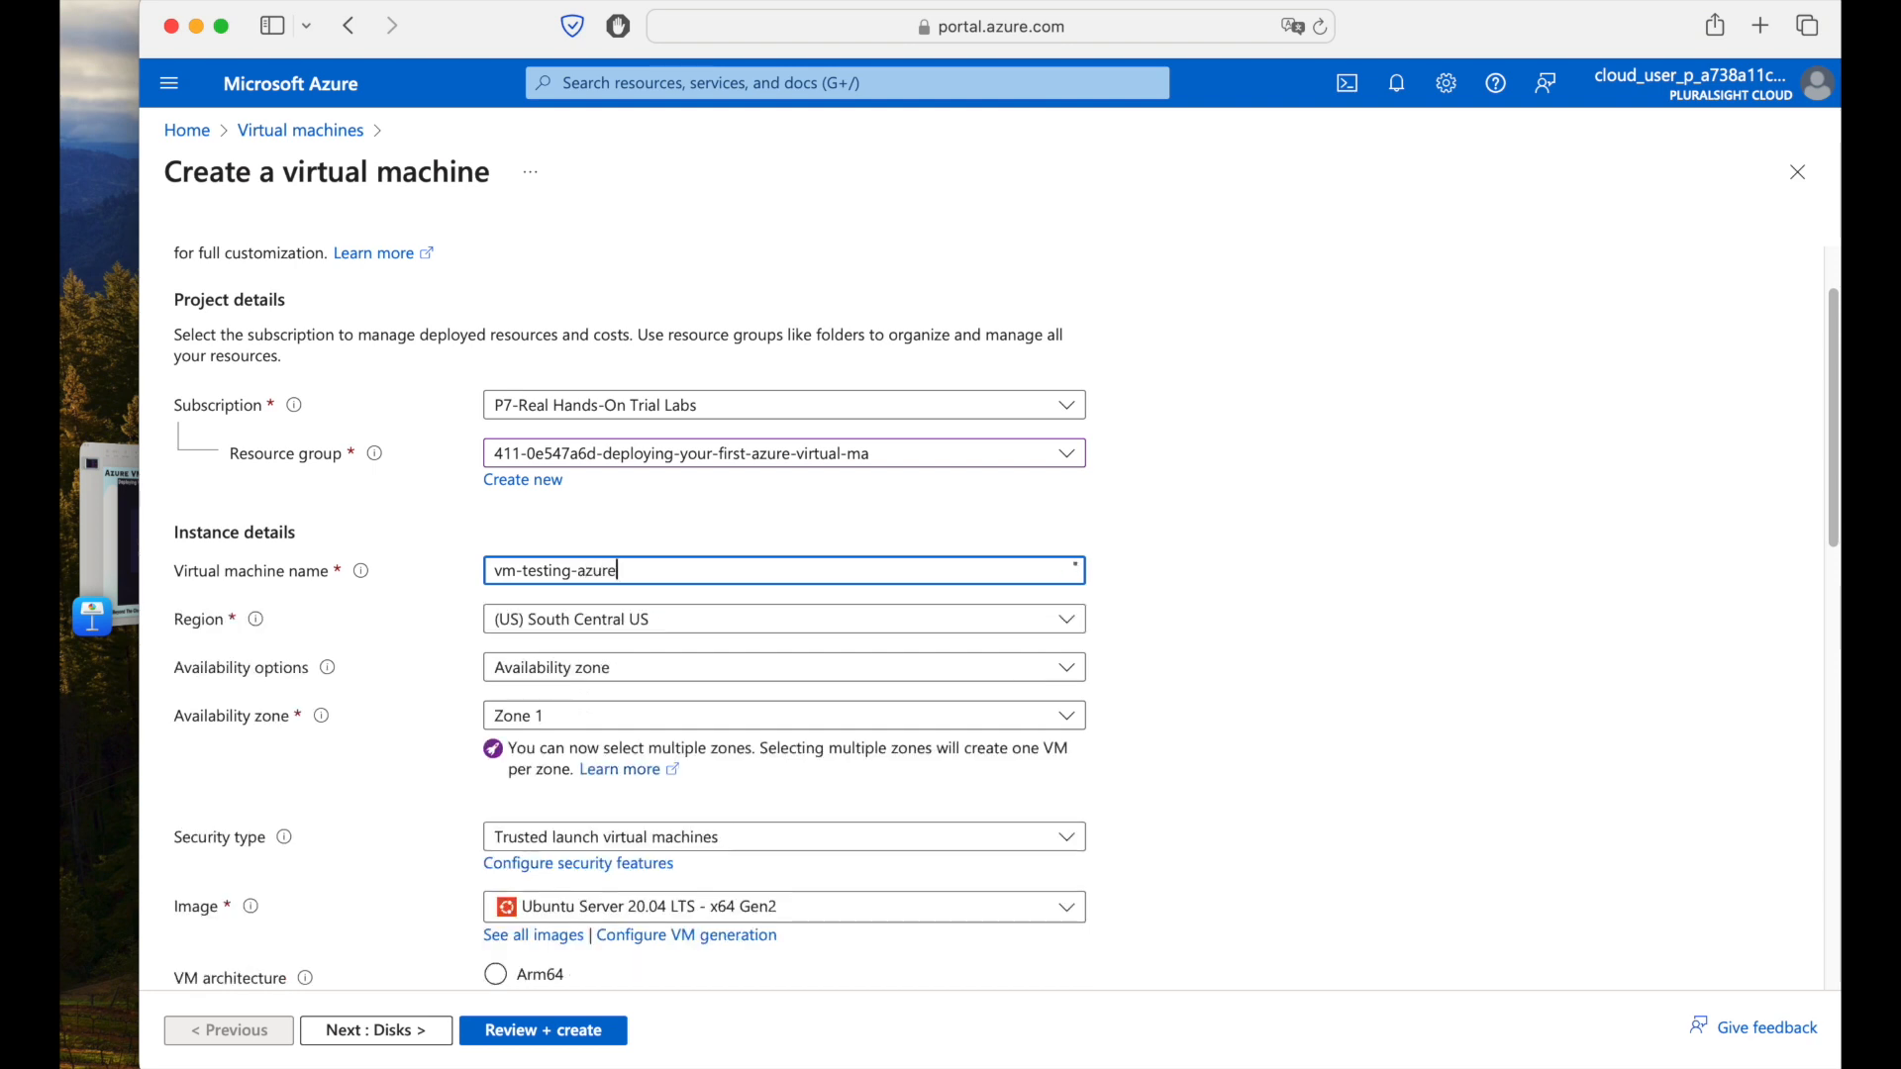
click(1245, 556)
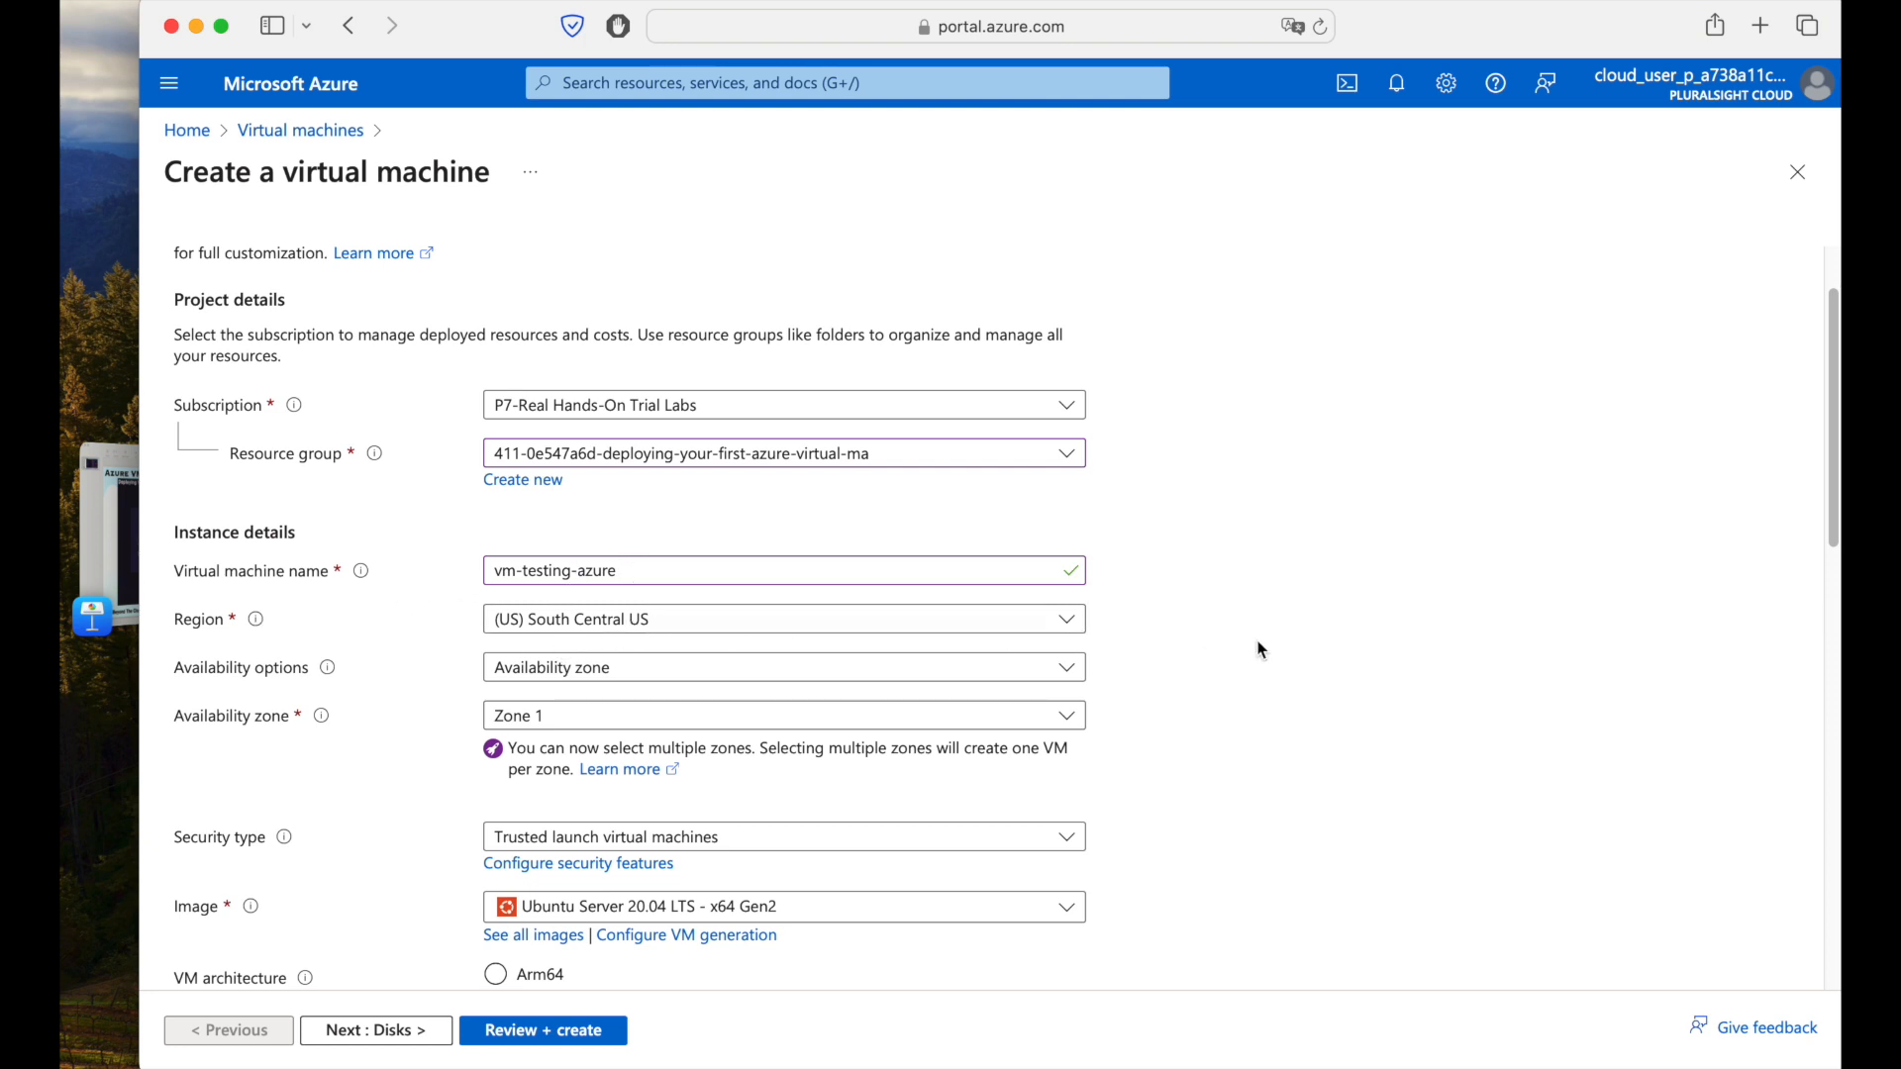
scroll(1255, 648, down, 1)
click(627, 601)
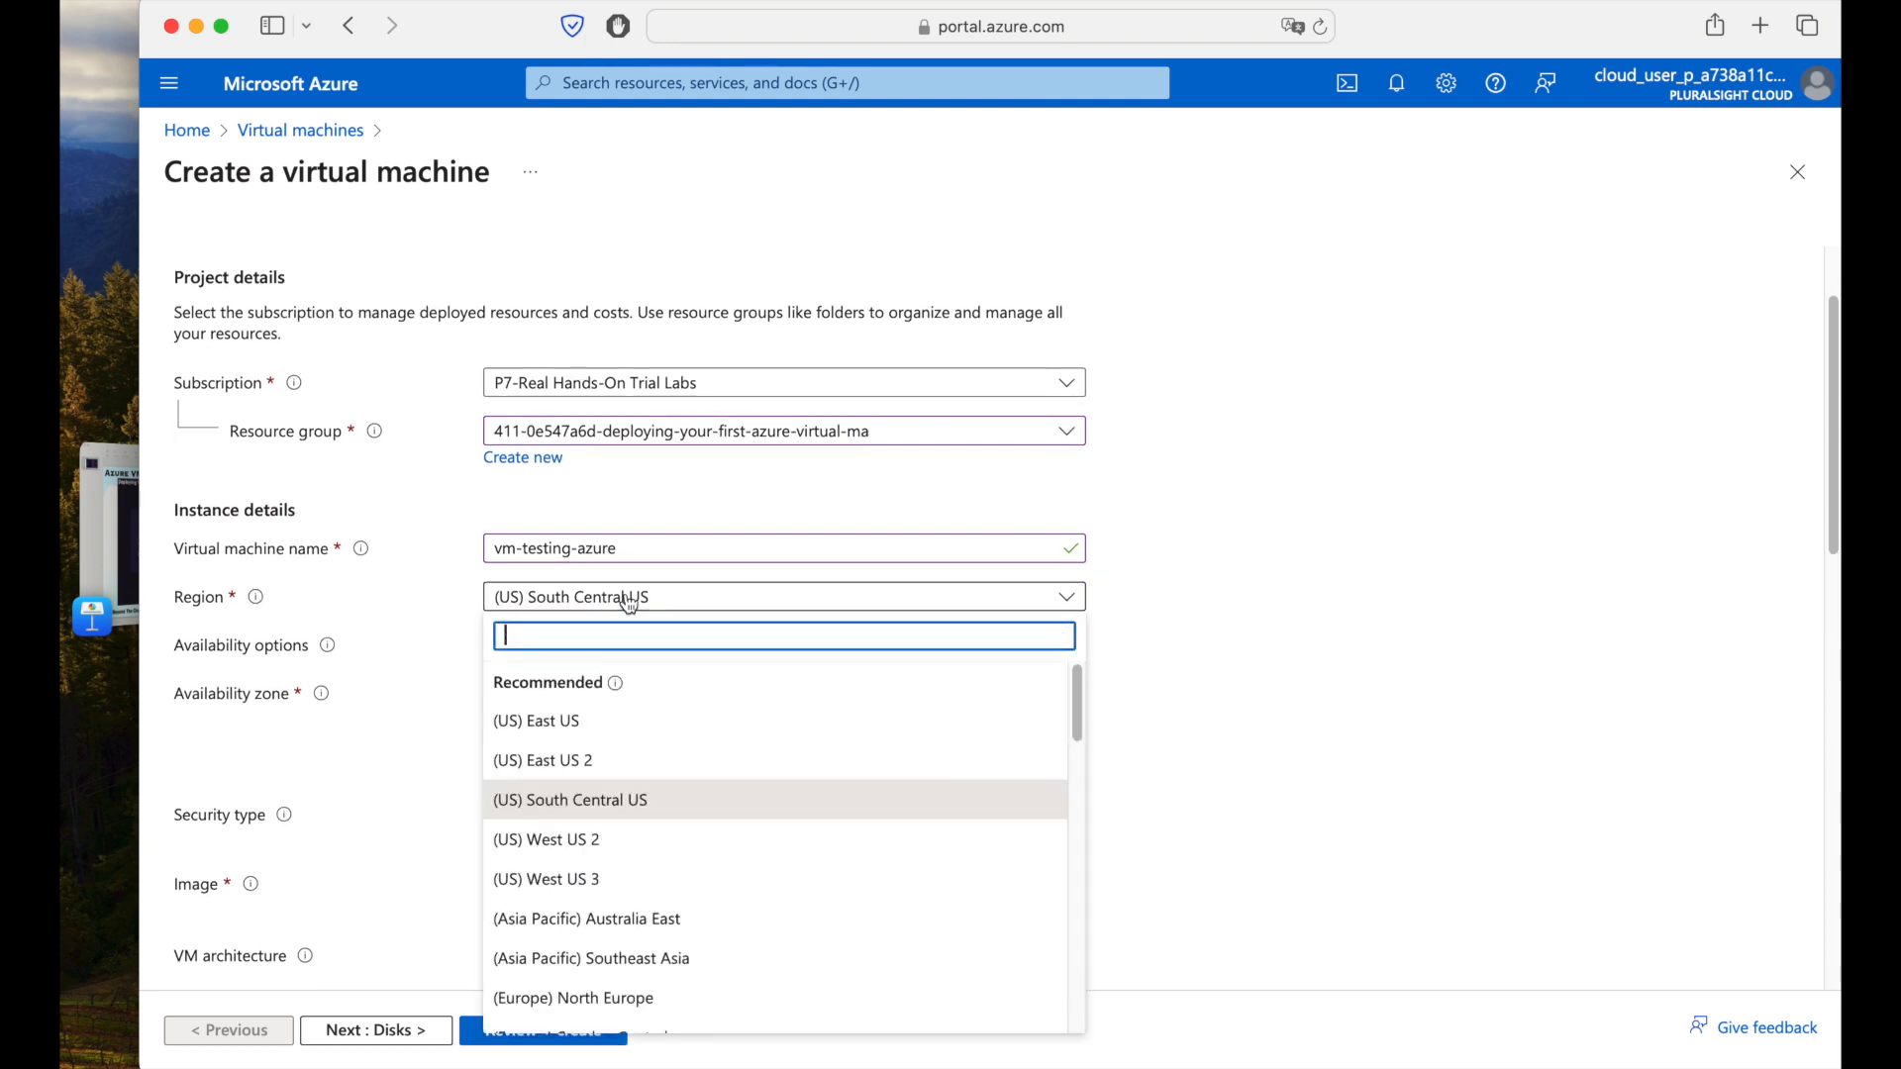
click(1326, 624)
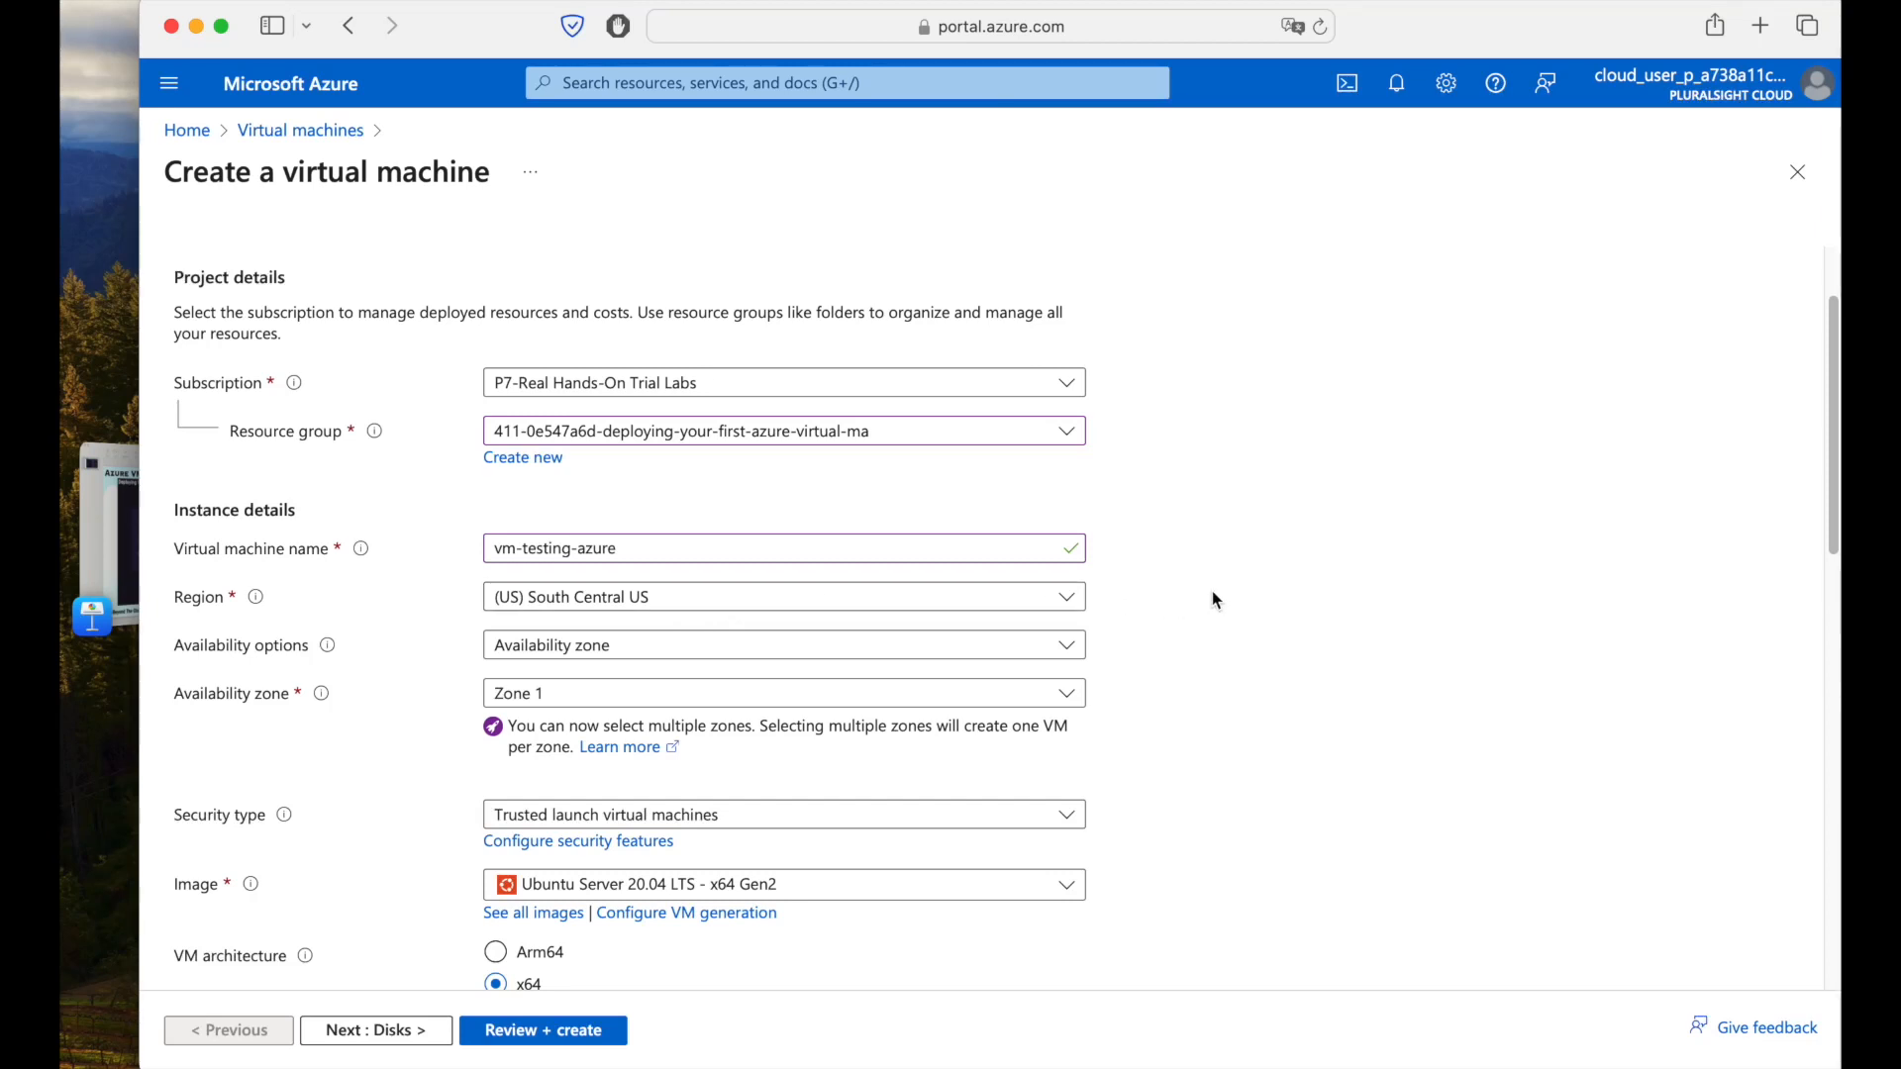
scroll(1297, 581, down, 1)
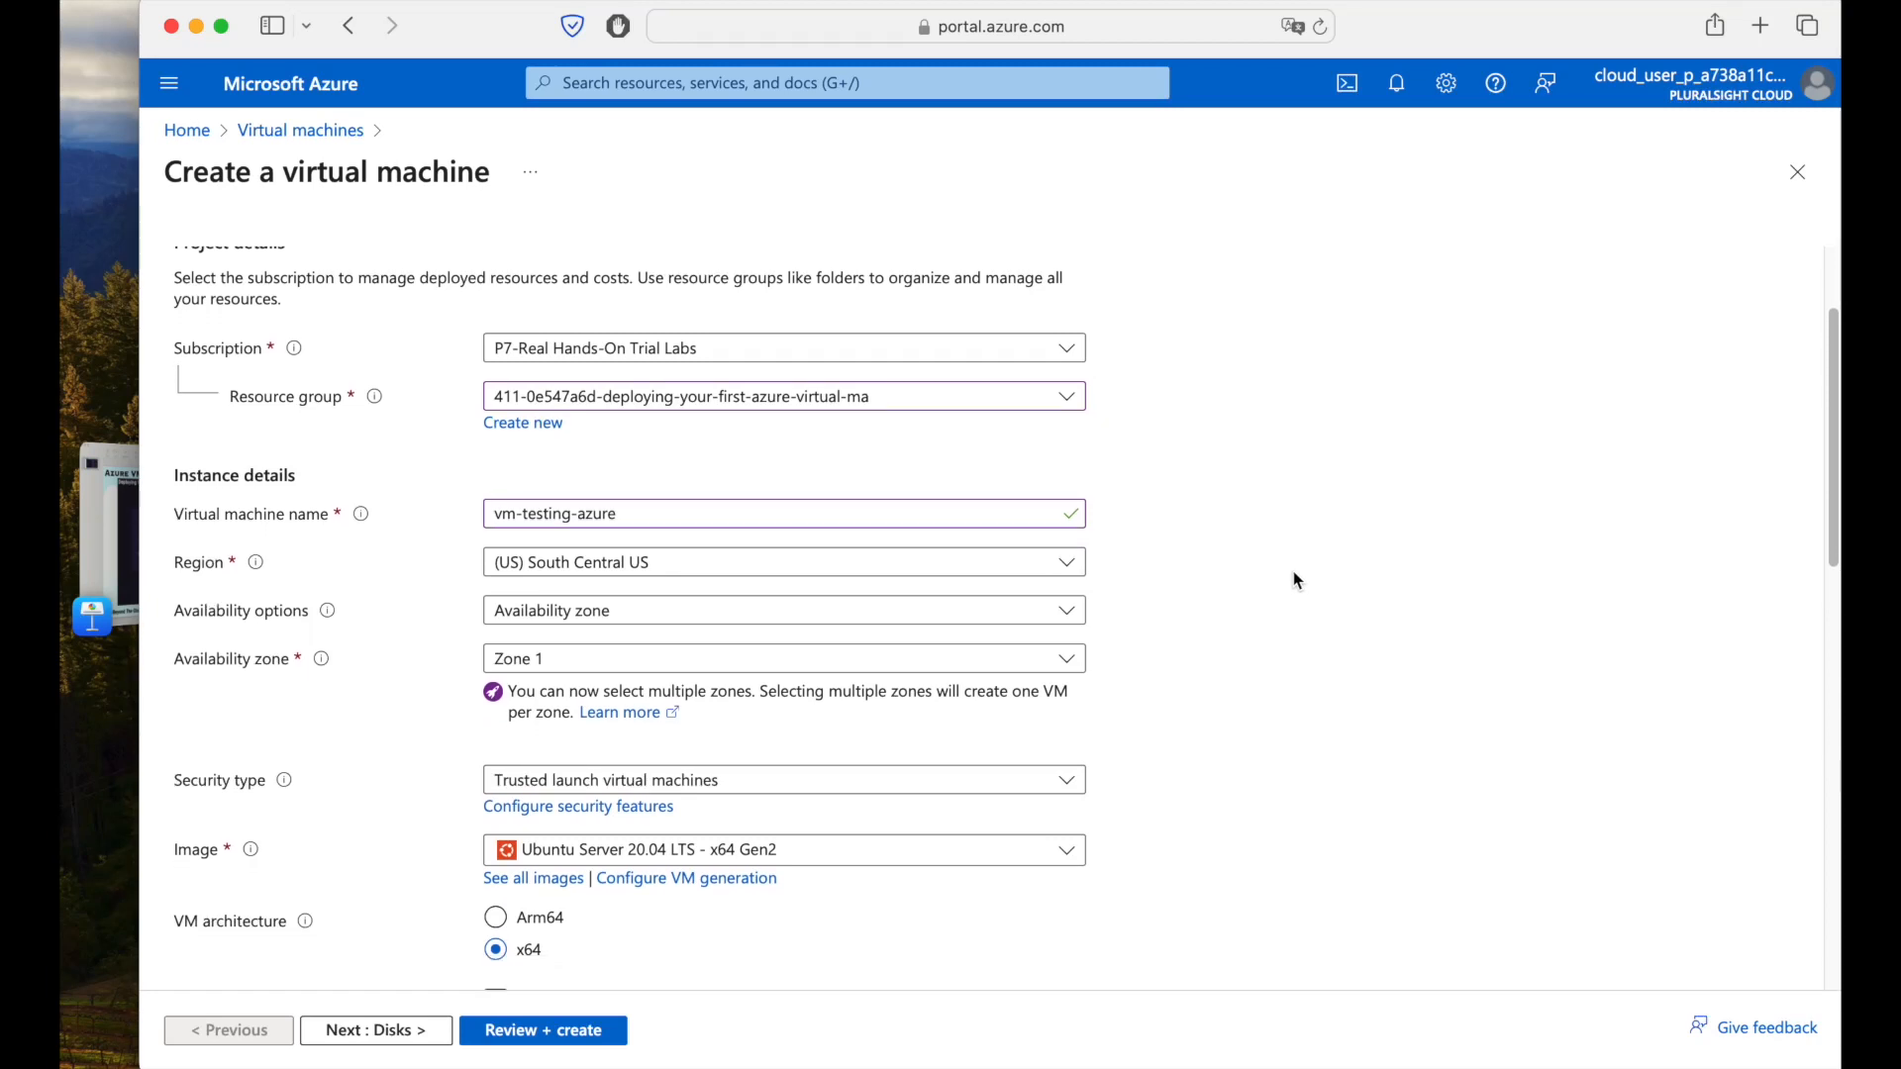
scroll(1295, 579, down, 2)
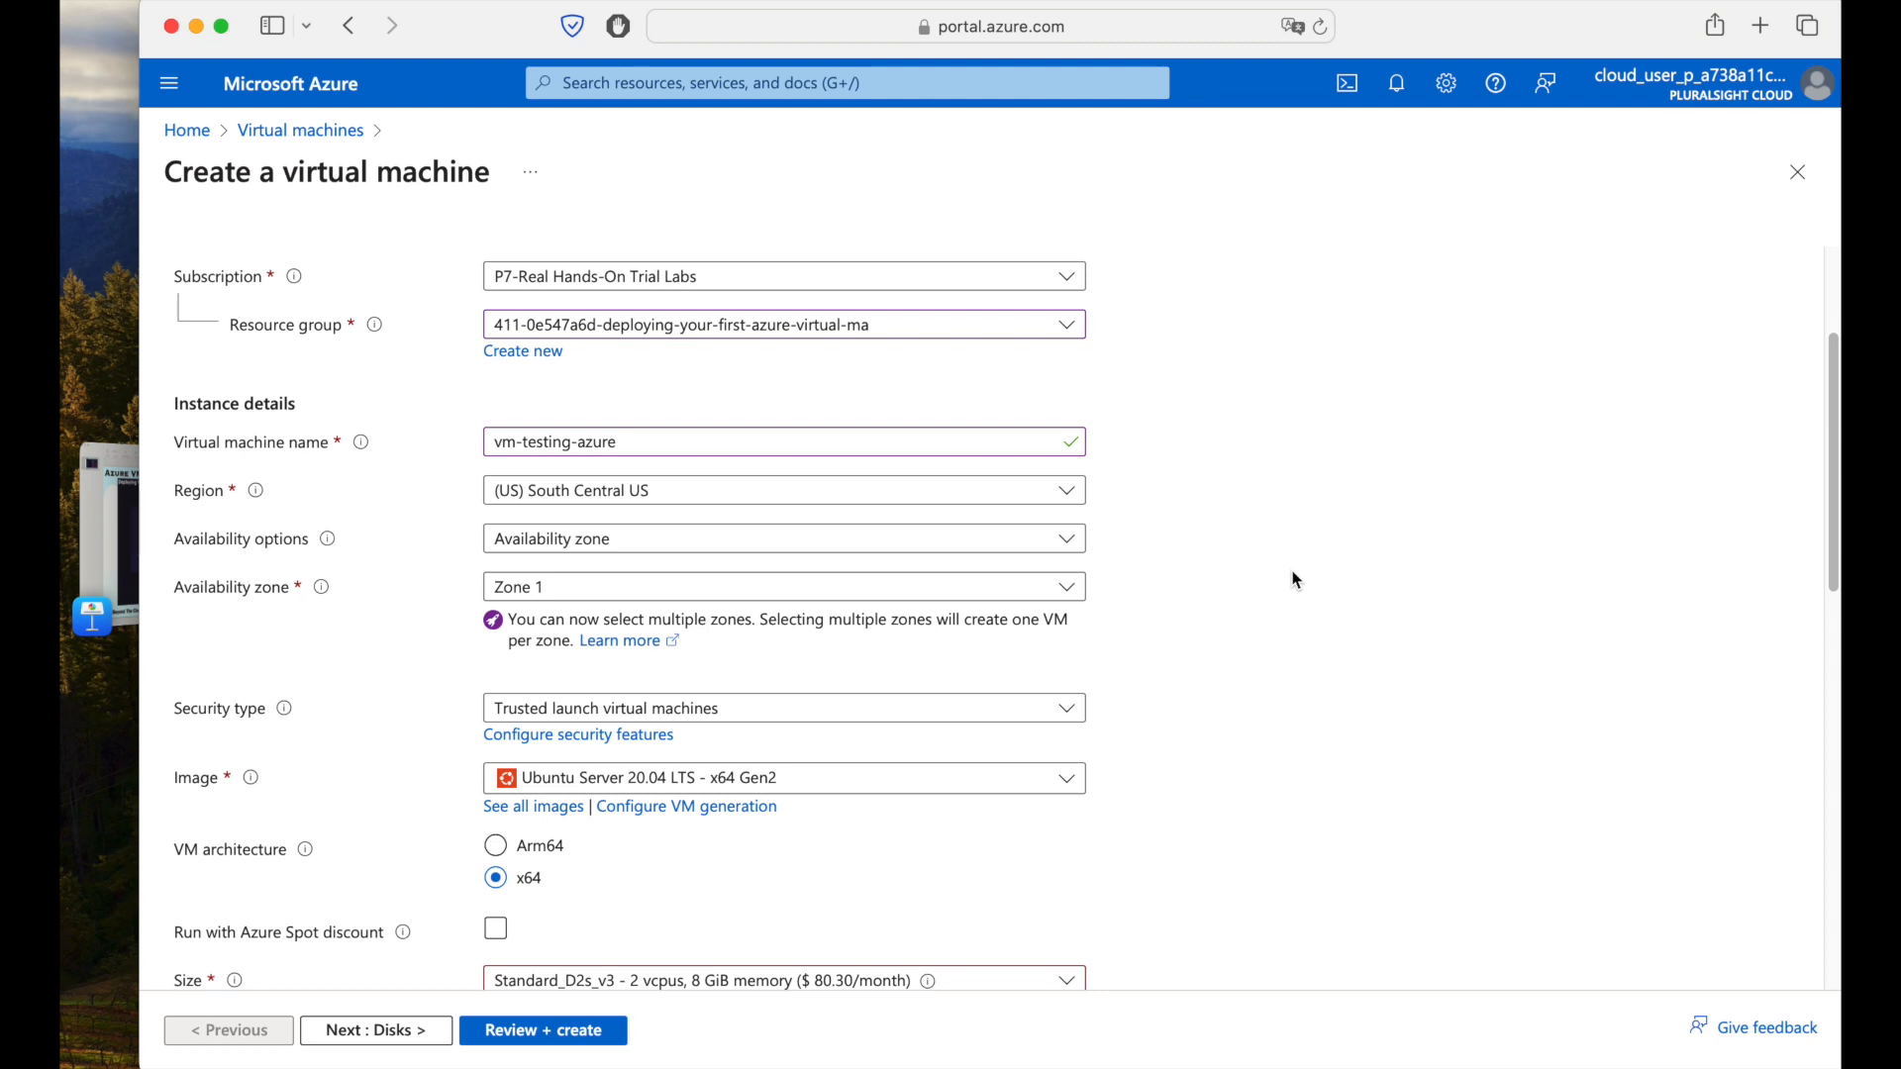
click(573, 541)
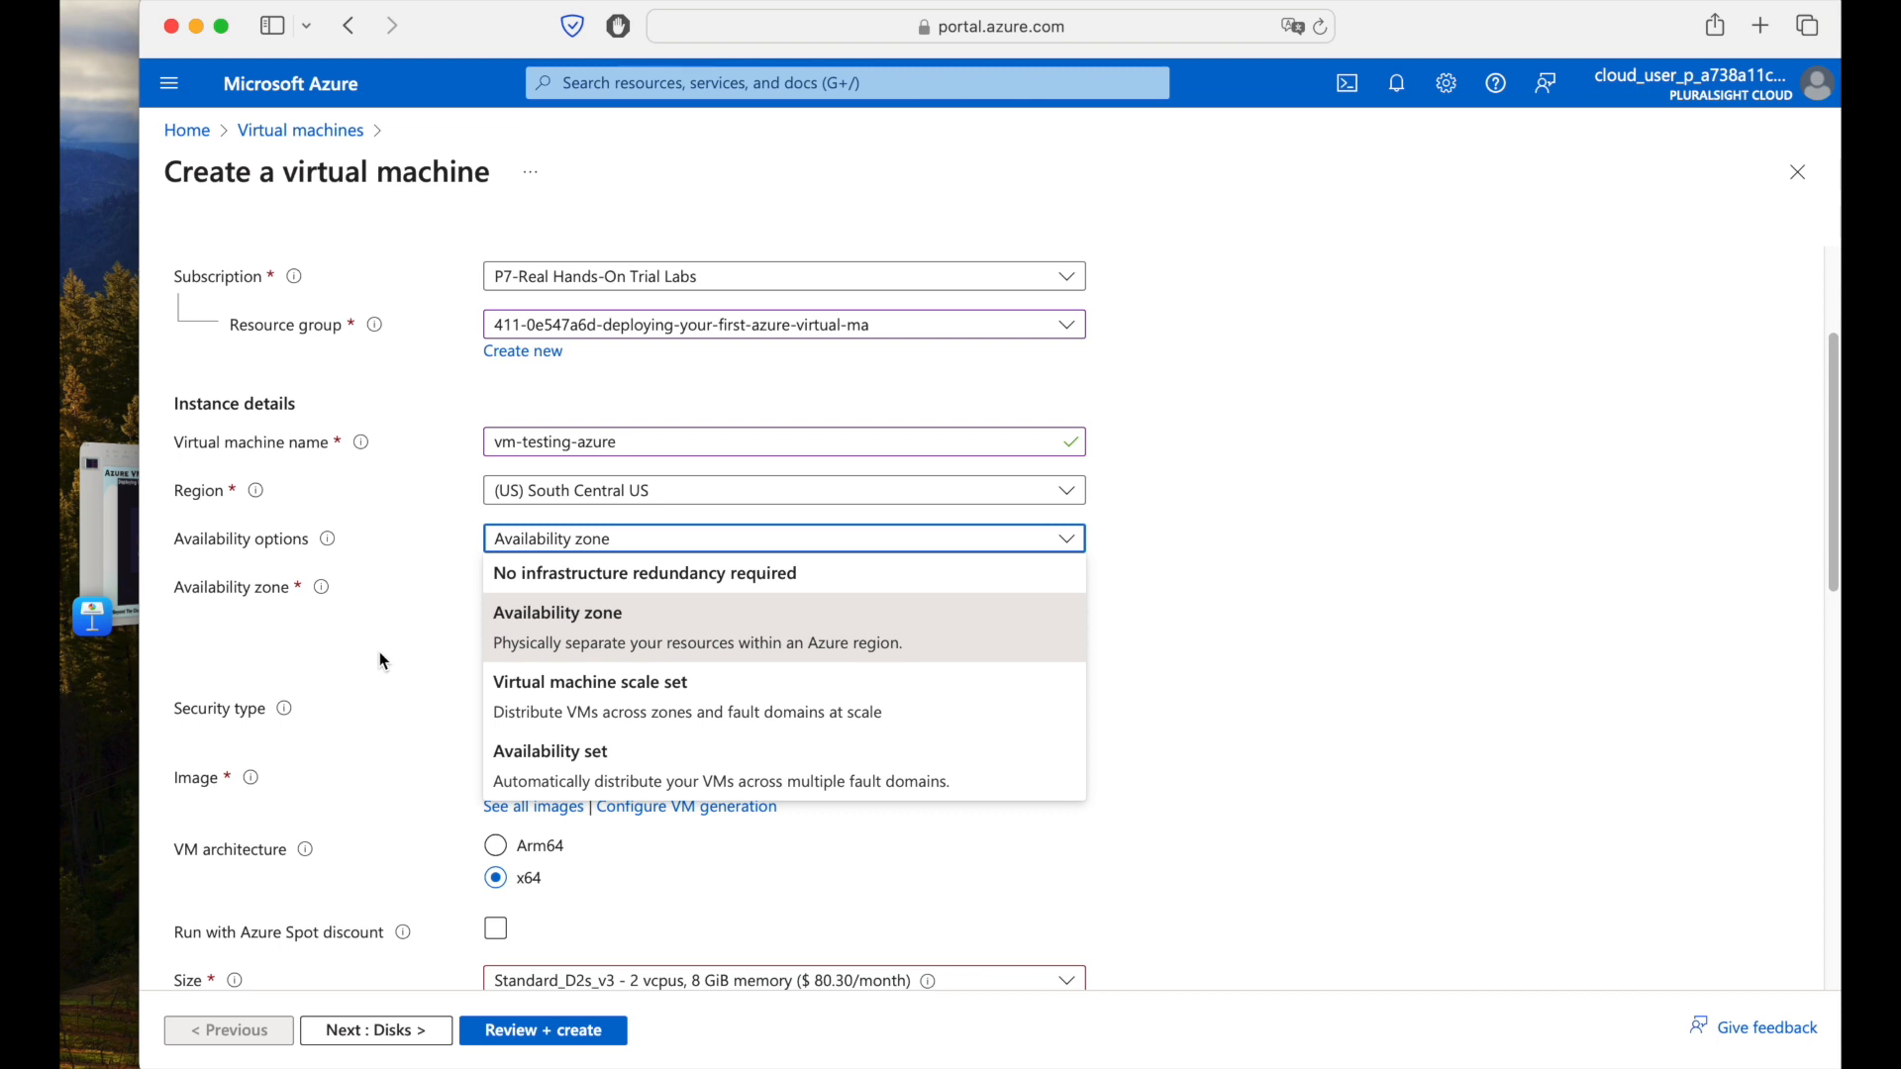
click(421, 630)
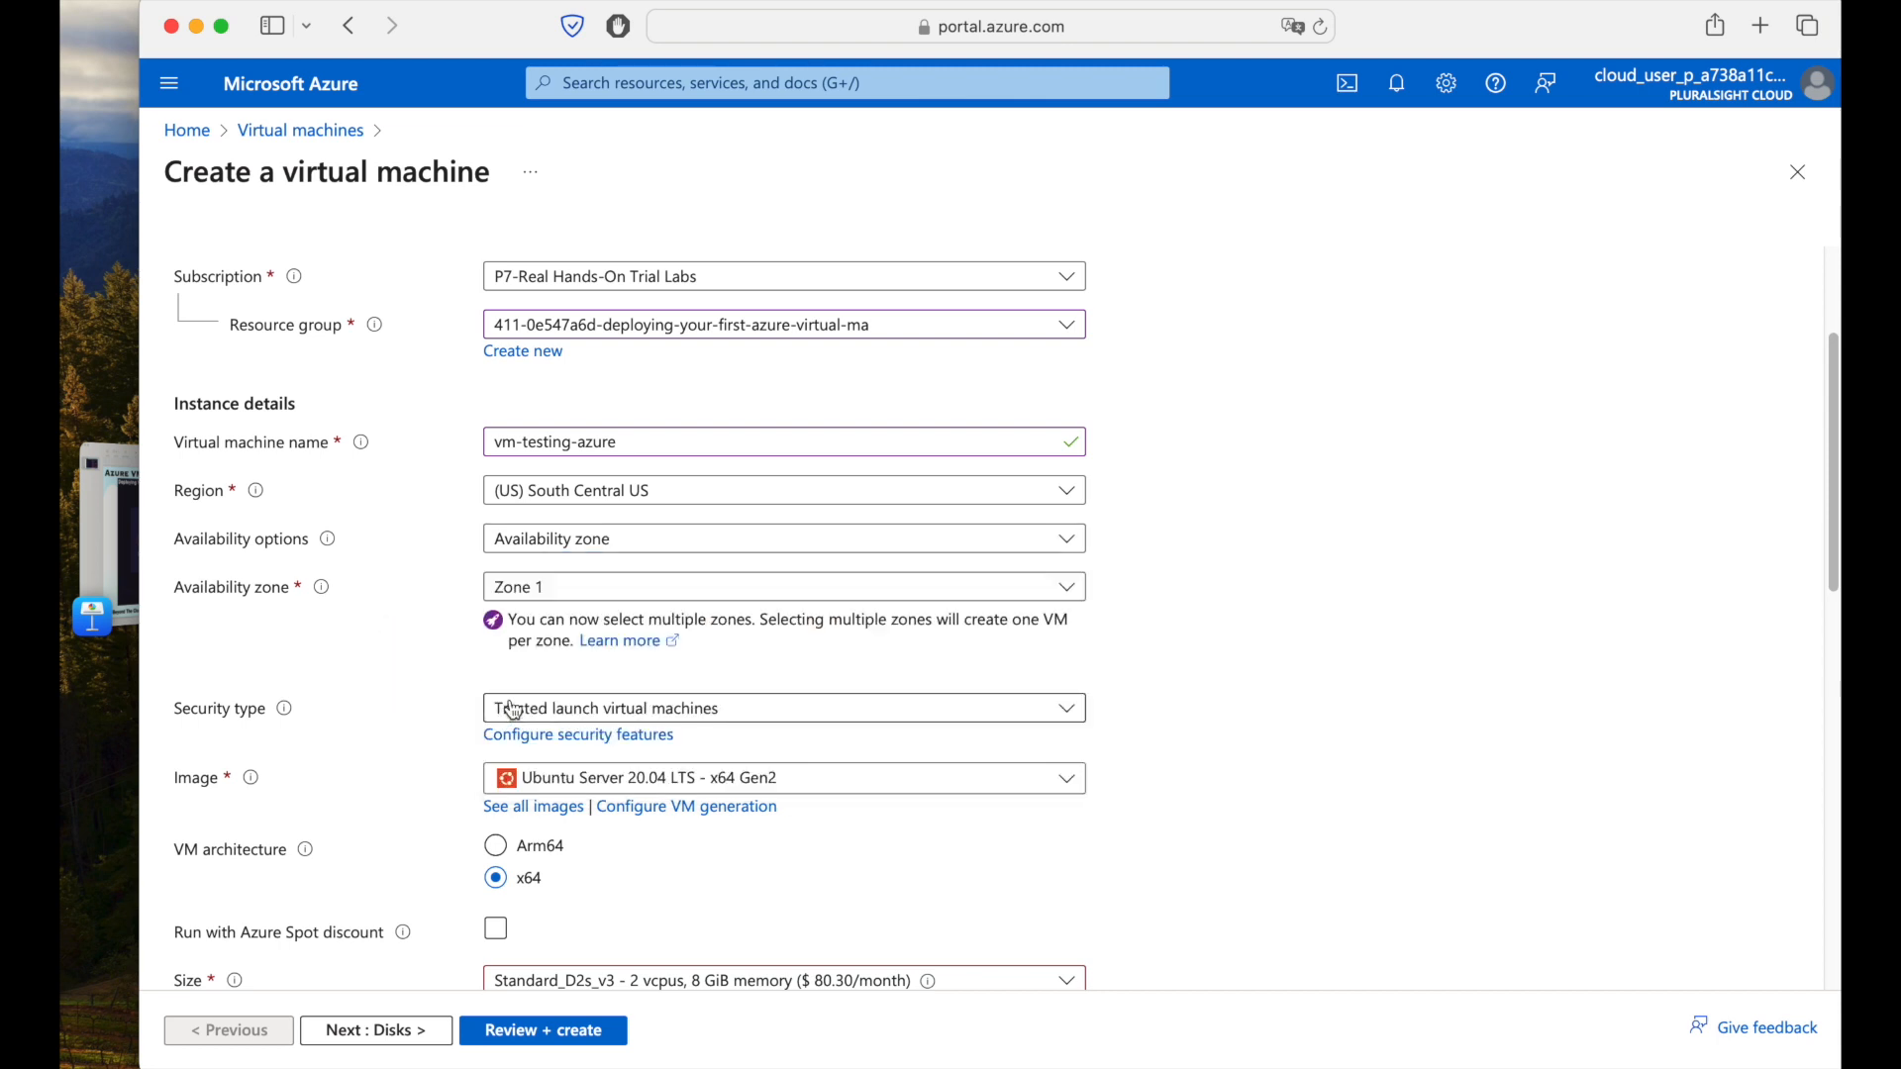
click(536, 598)
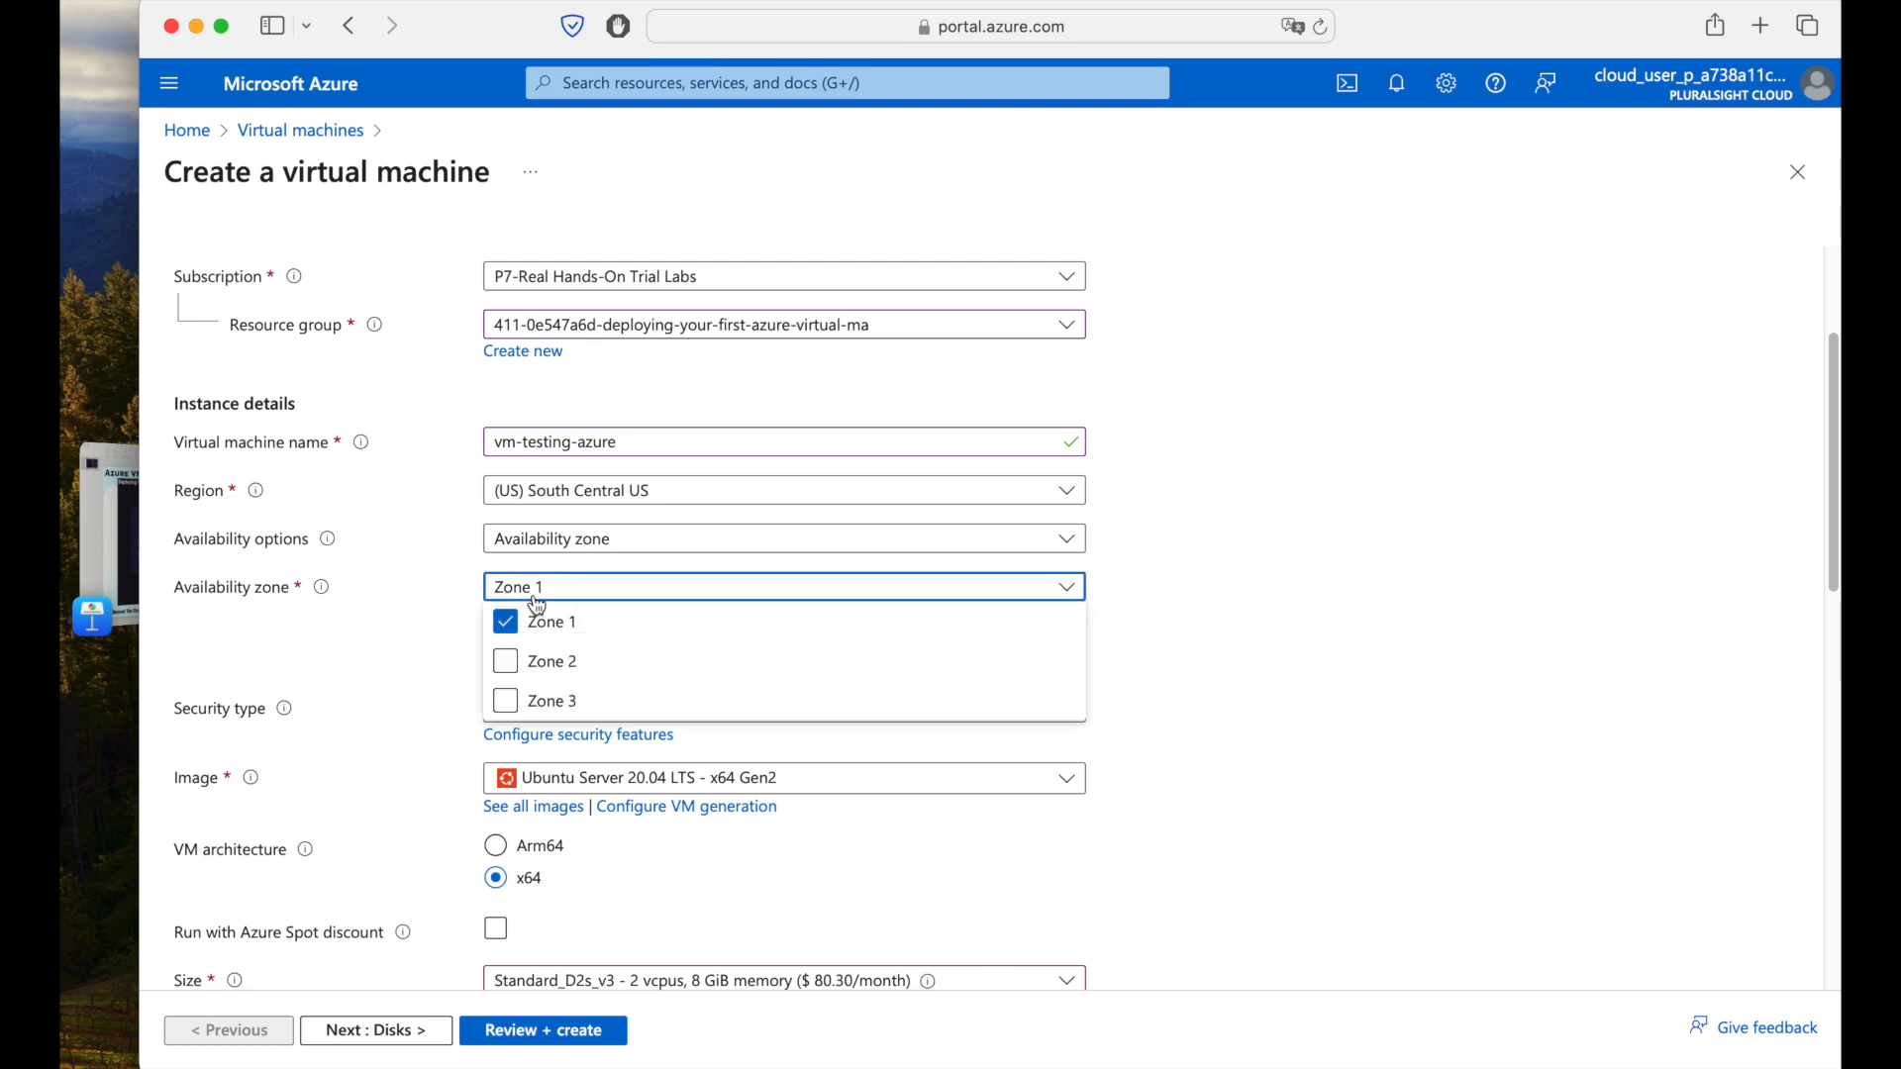
click(347, 612)
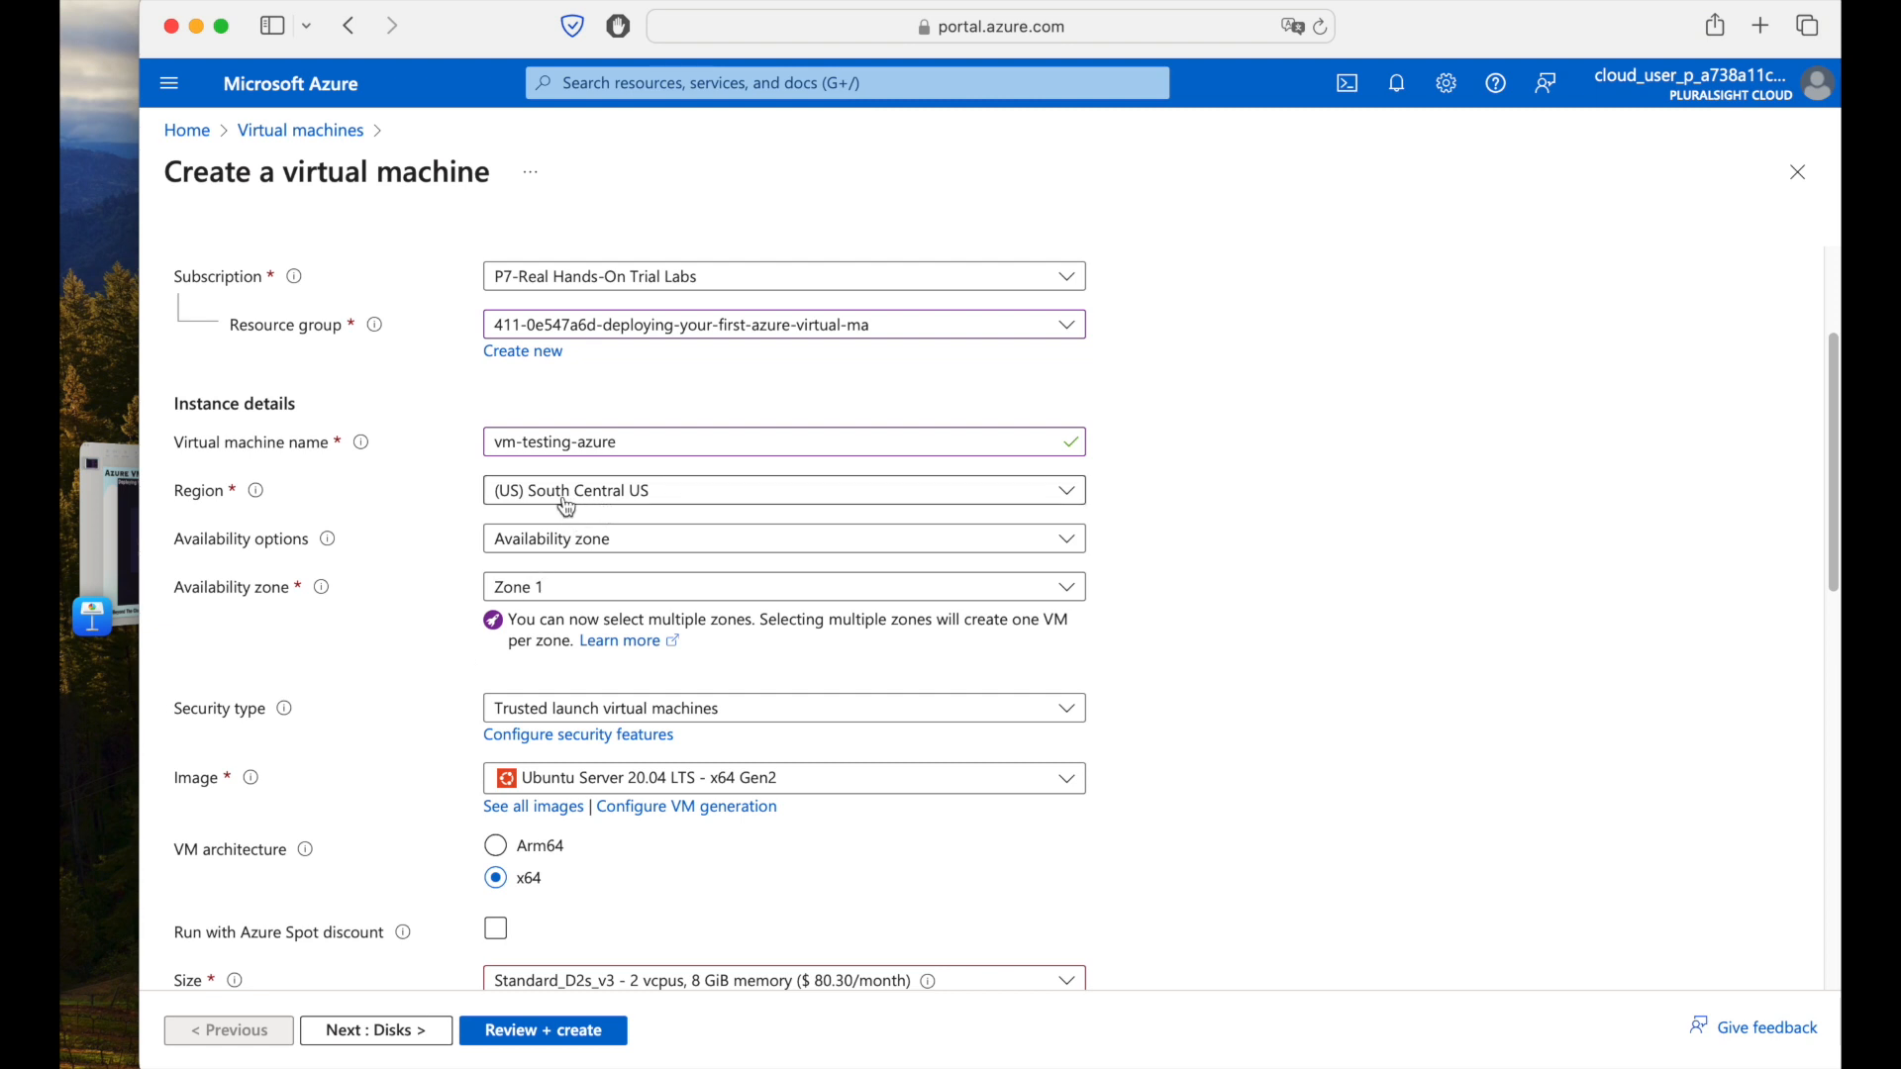
scroll(369, 670, down, 2)
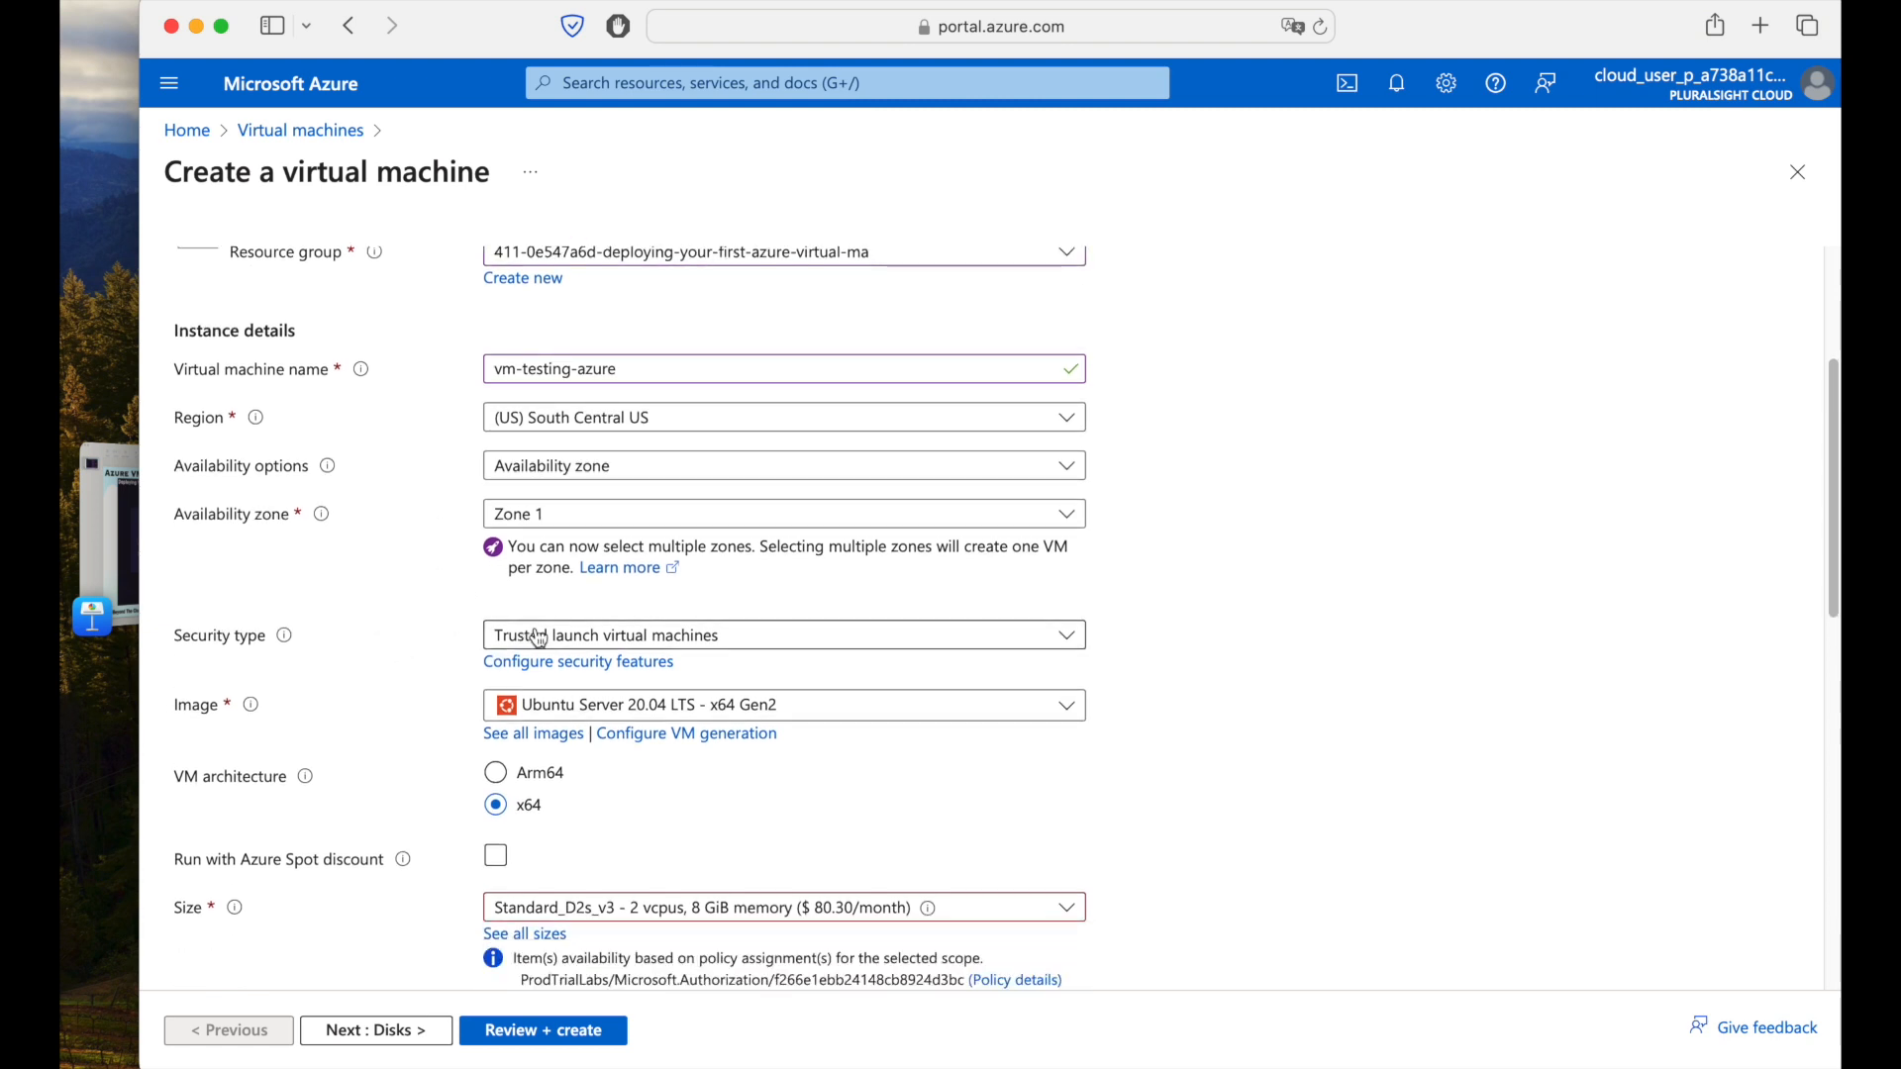
scroll(1257, 688, down, 2)
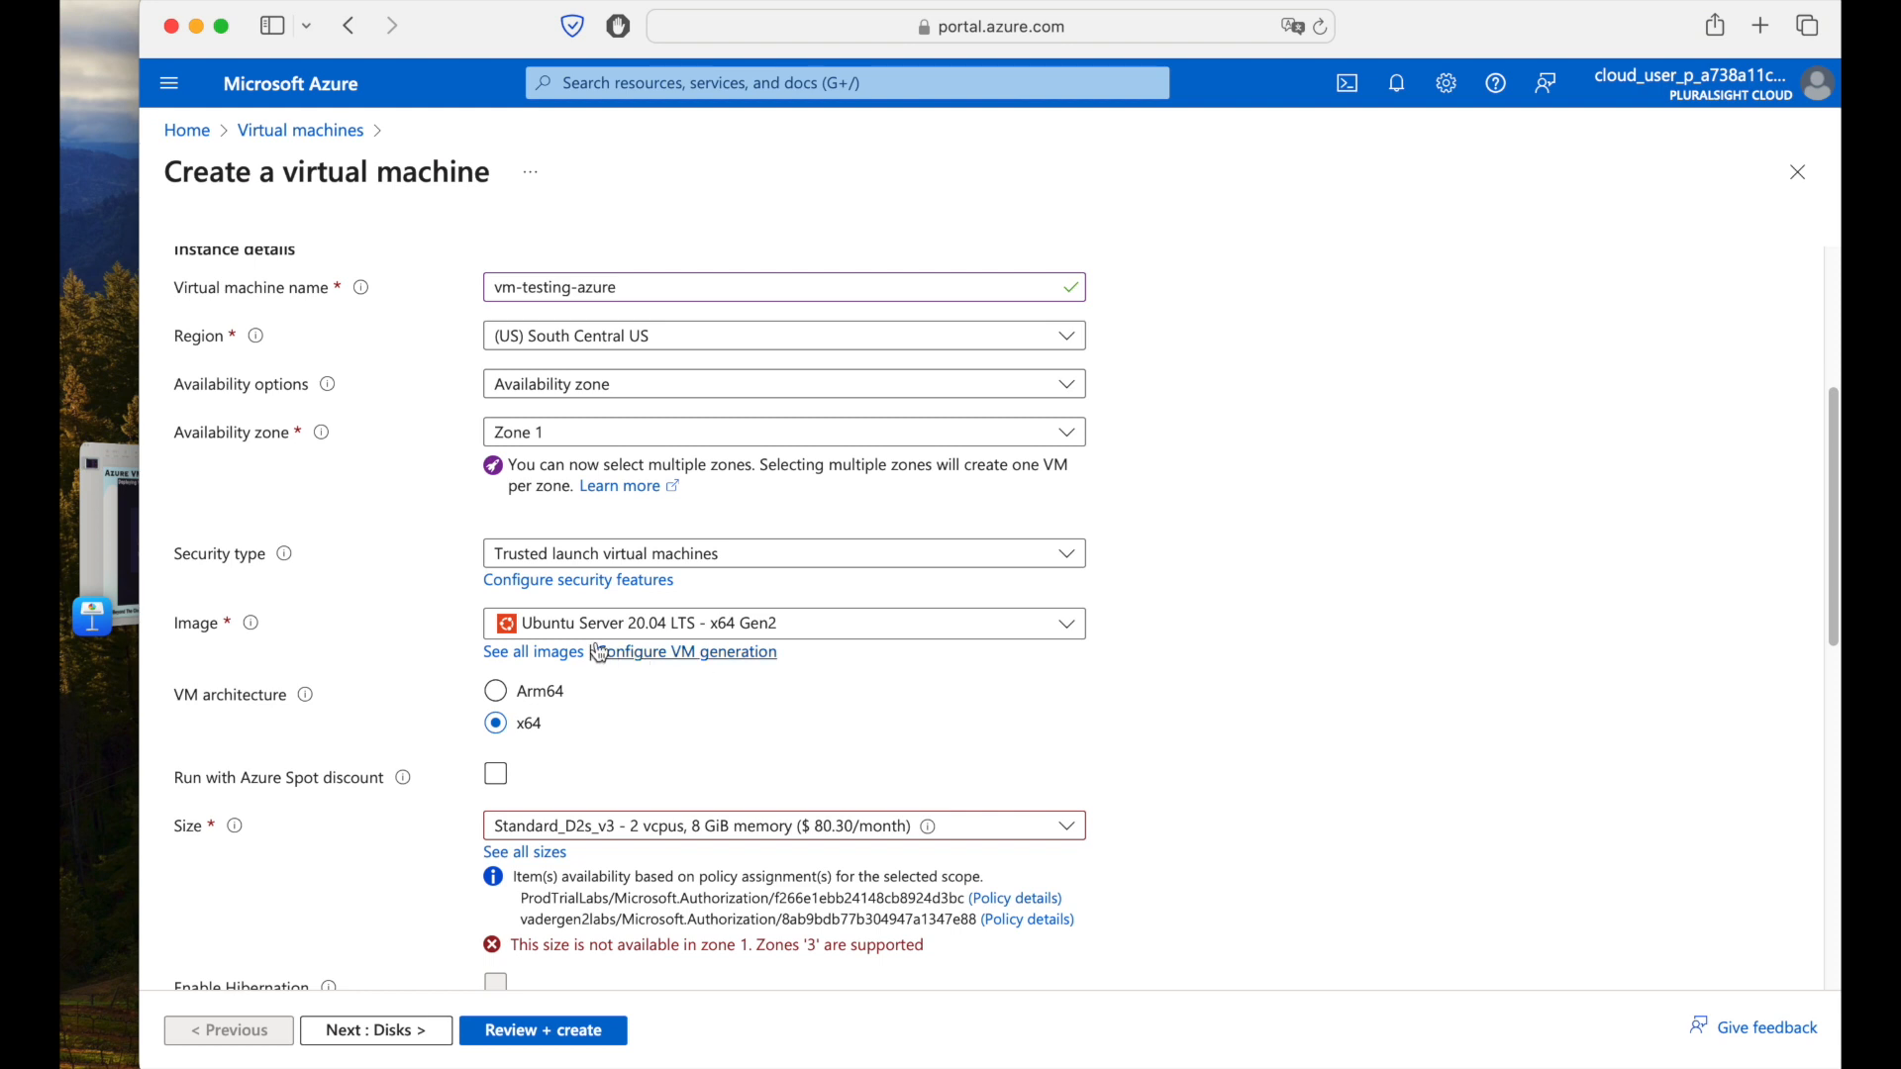
Choose Windows Server 2019 Datacenter as the VM's operating system image.
click(845, 637)
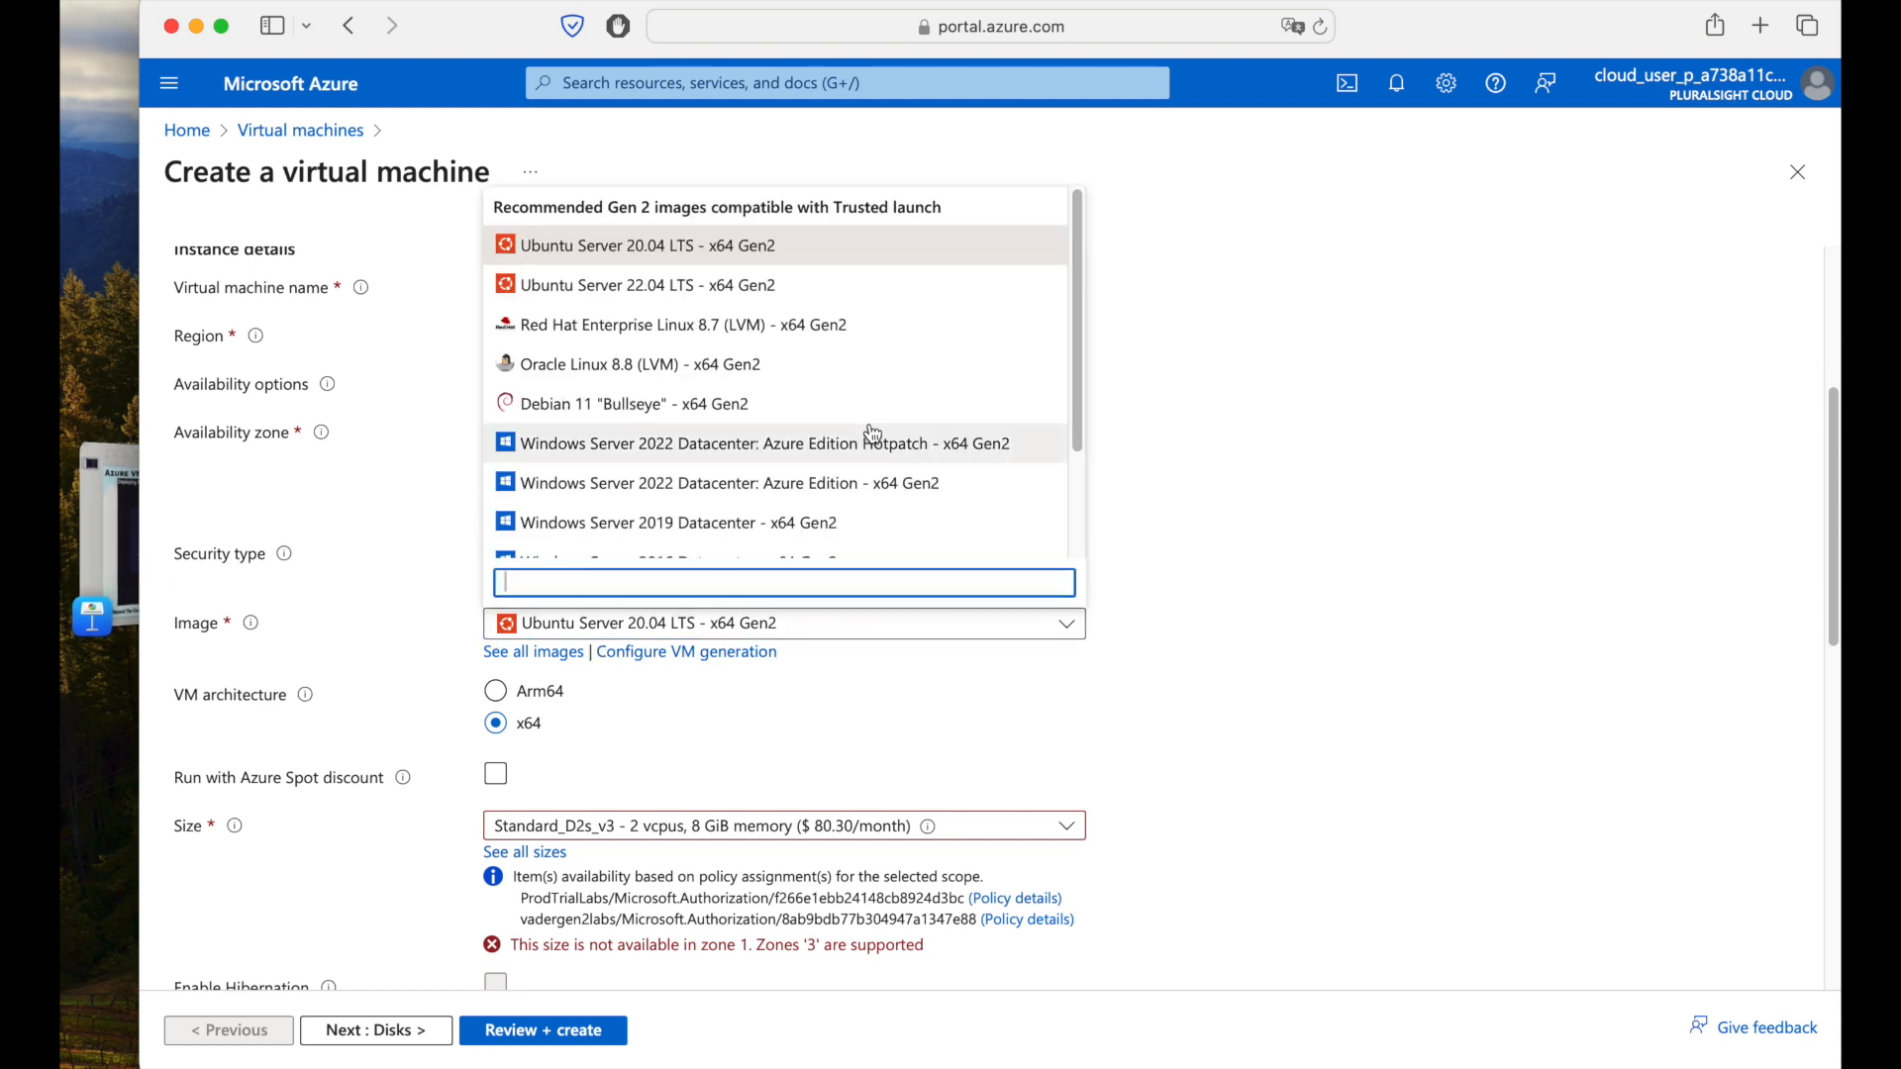
scroll(873, 432, down, 1)
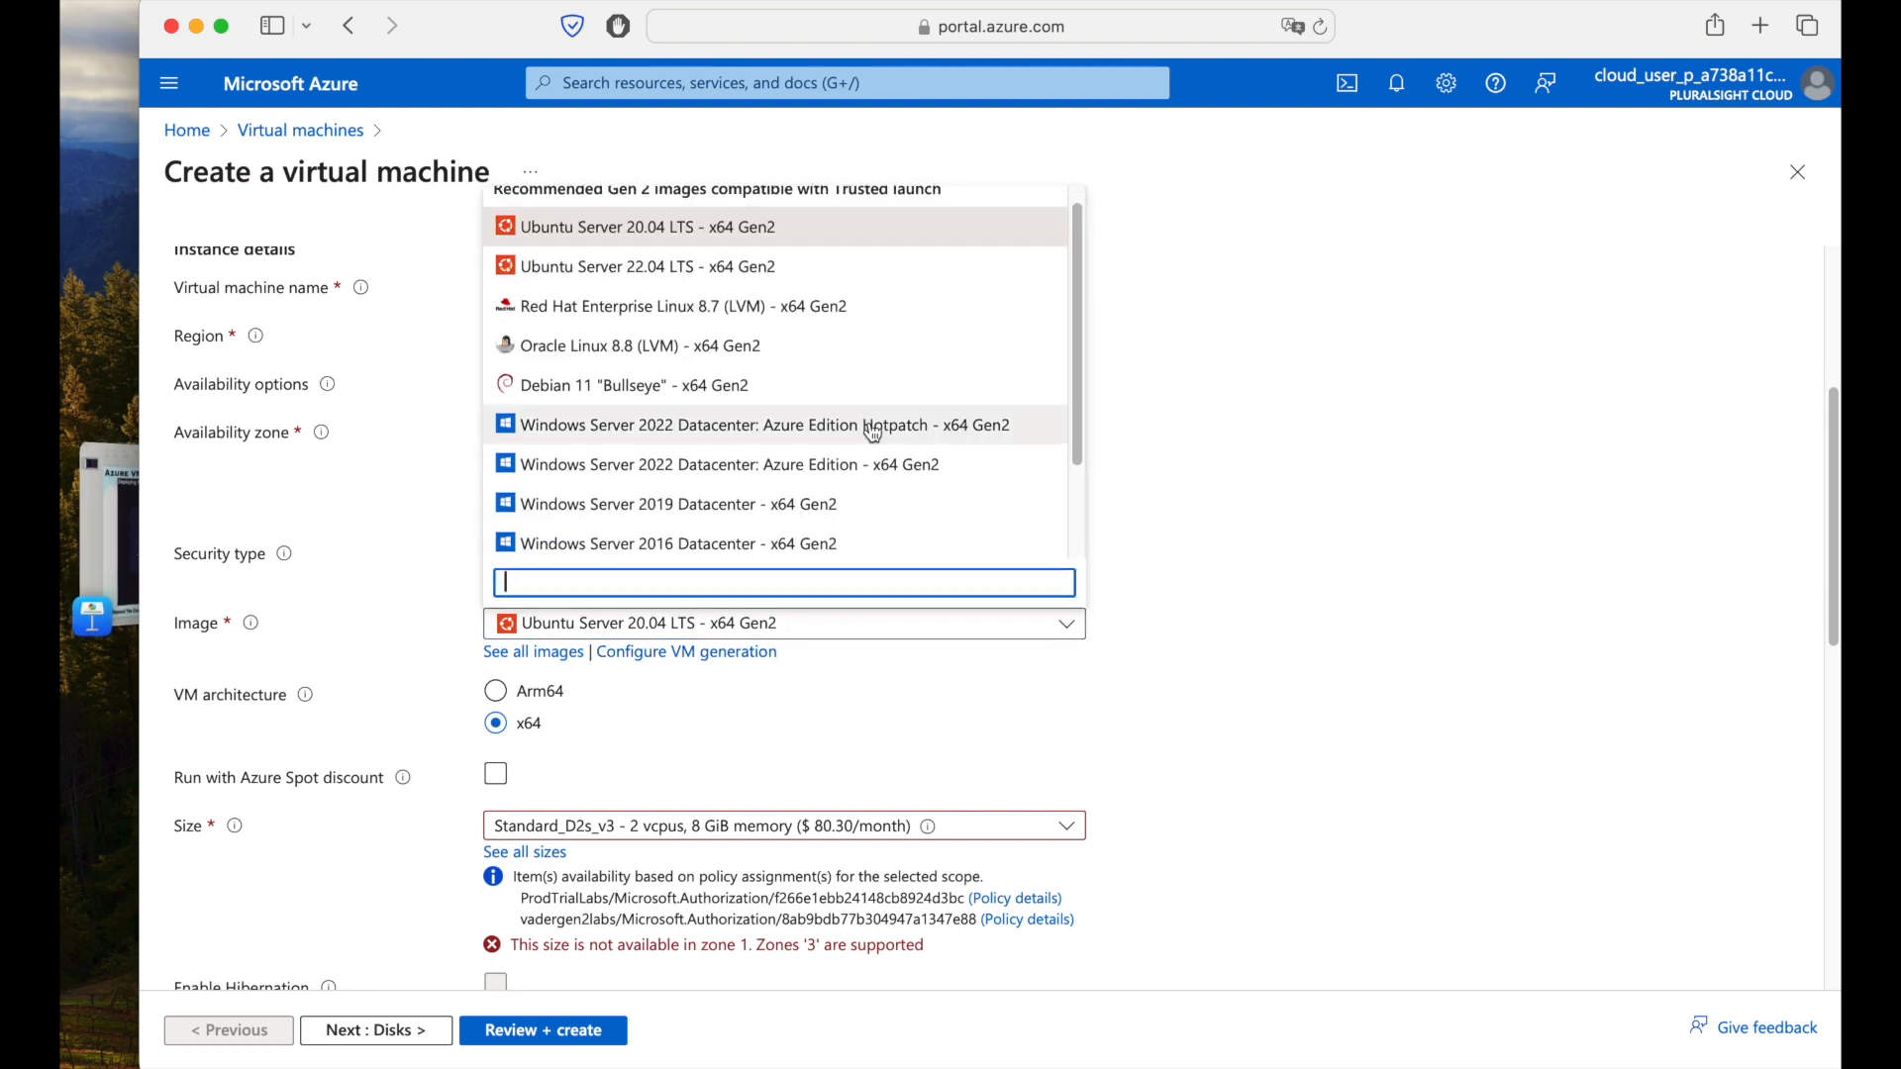
click(702, 512)
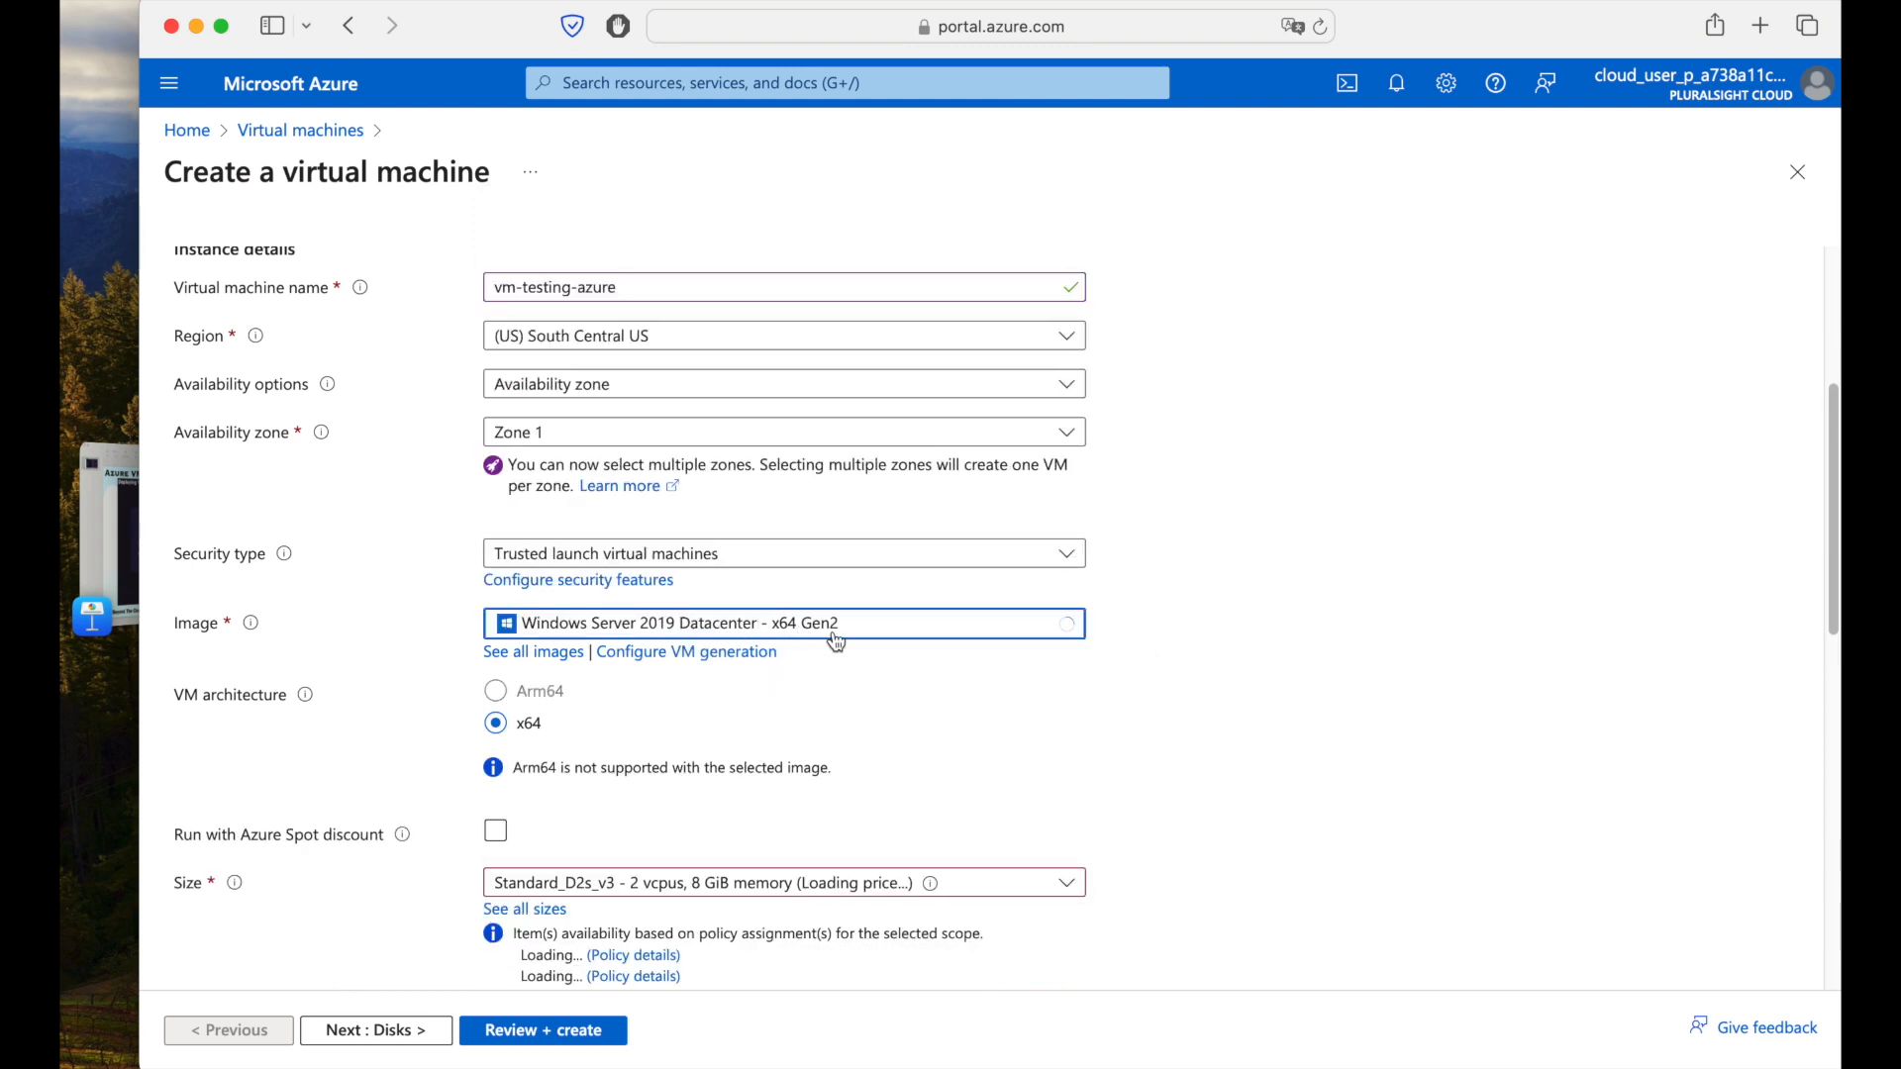
scroll(1329, 683, down, 3)
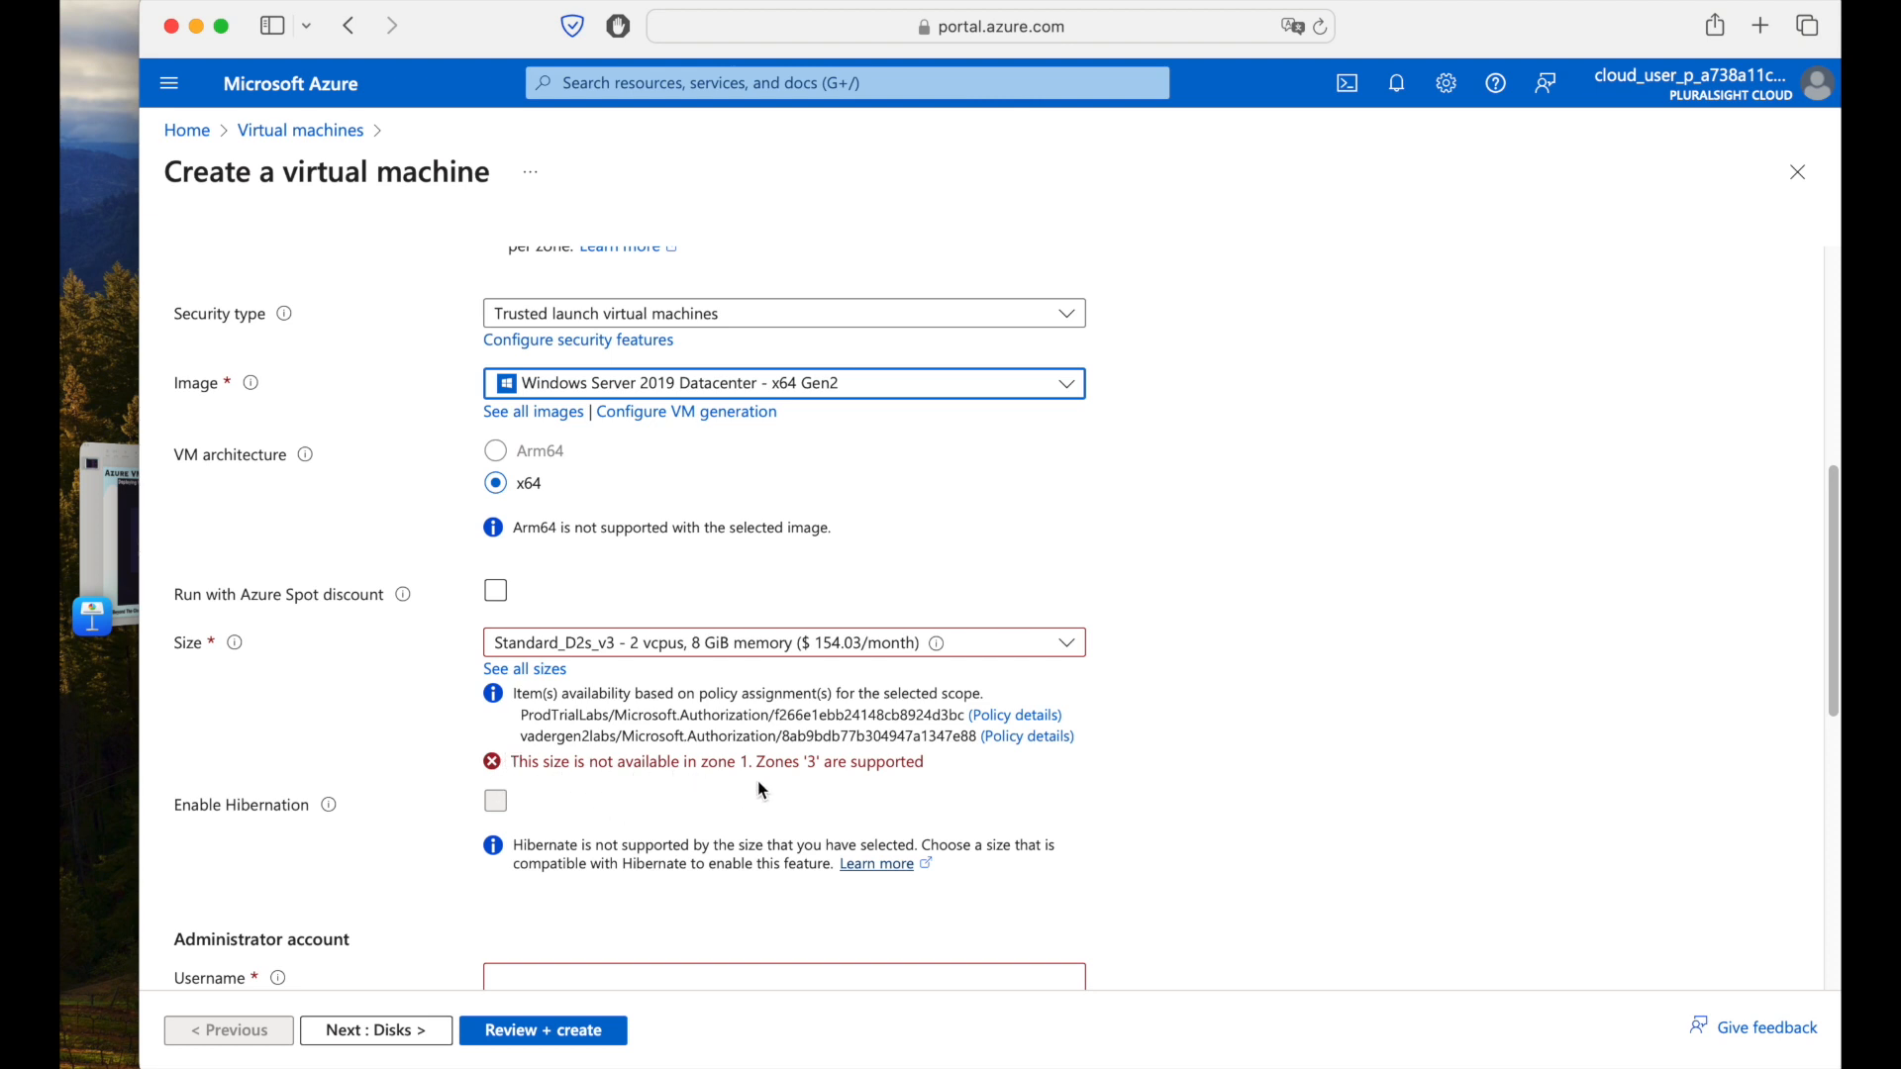
Change the availability zone from Zone 1 to Zone 3 only.
scroll(762, 789, up, 3)
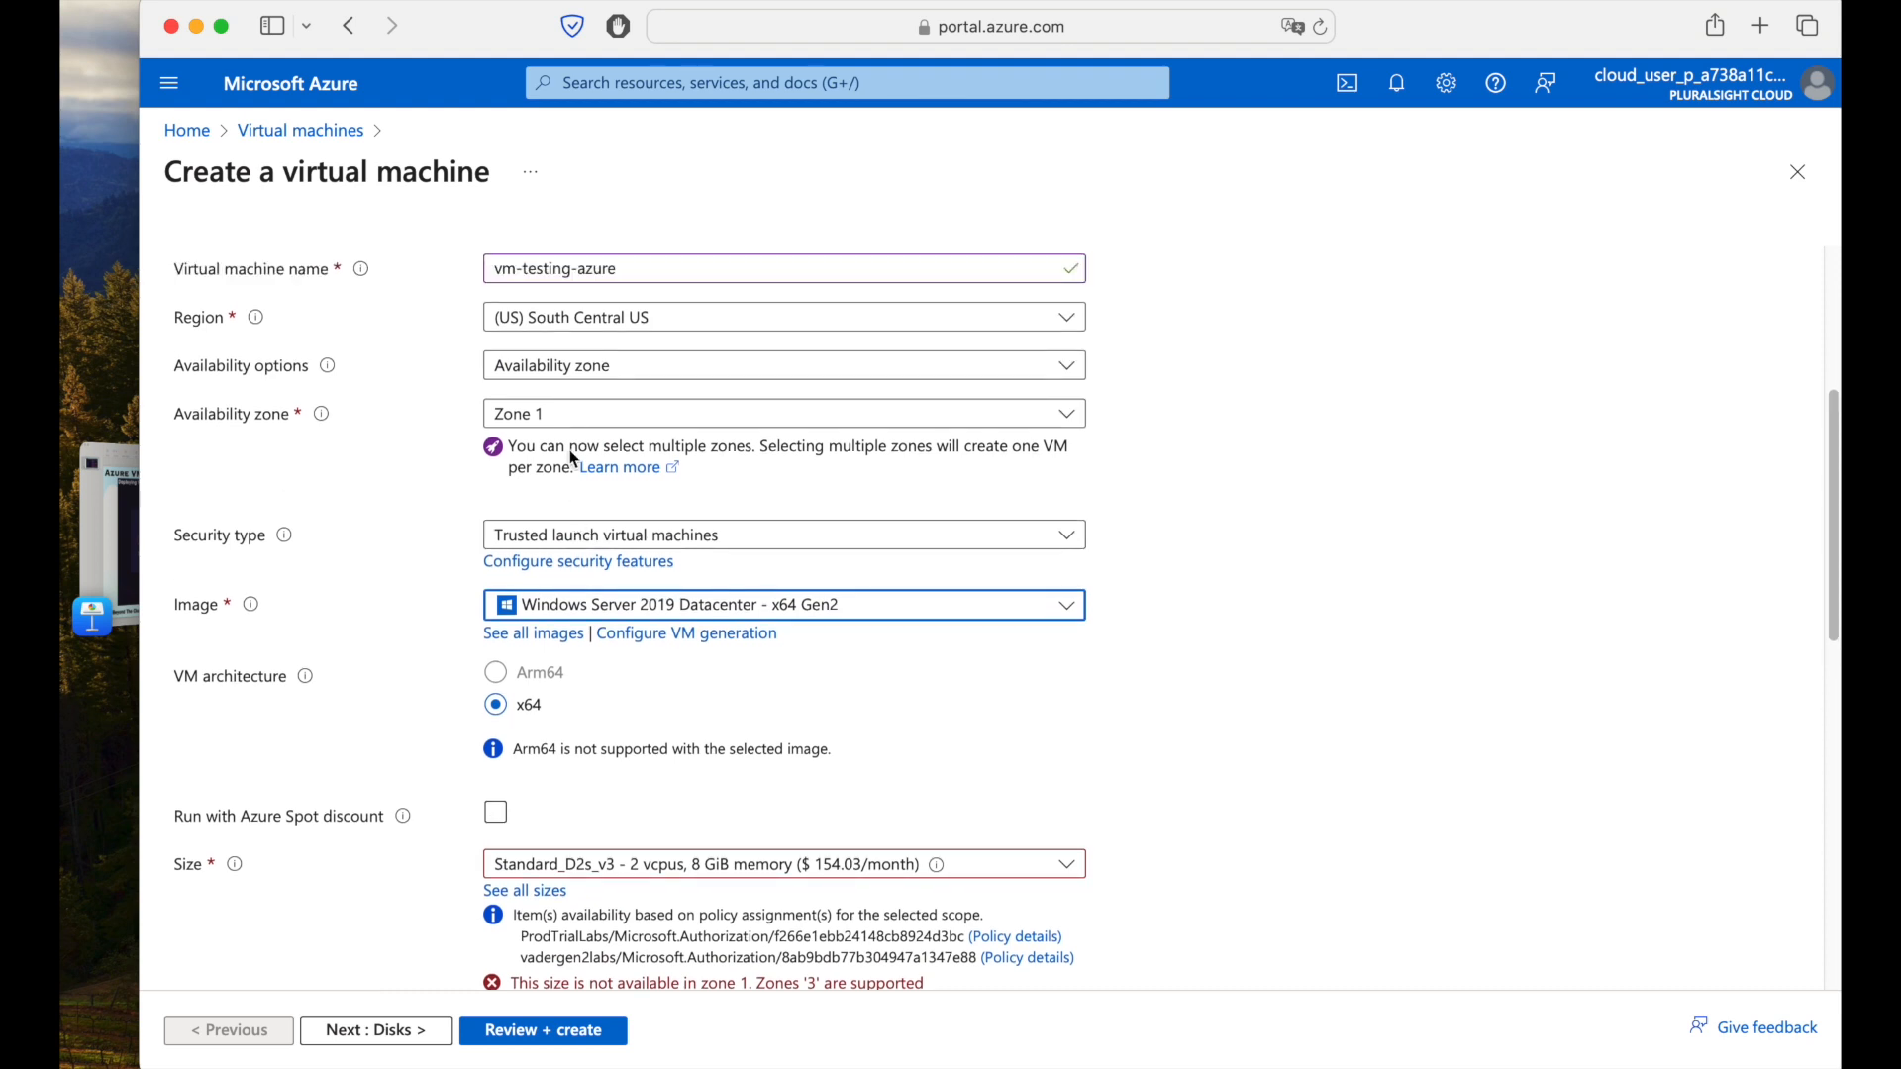
click(565, 425)
click(544, 521)
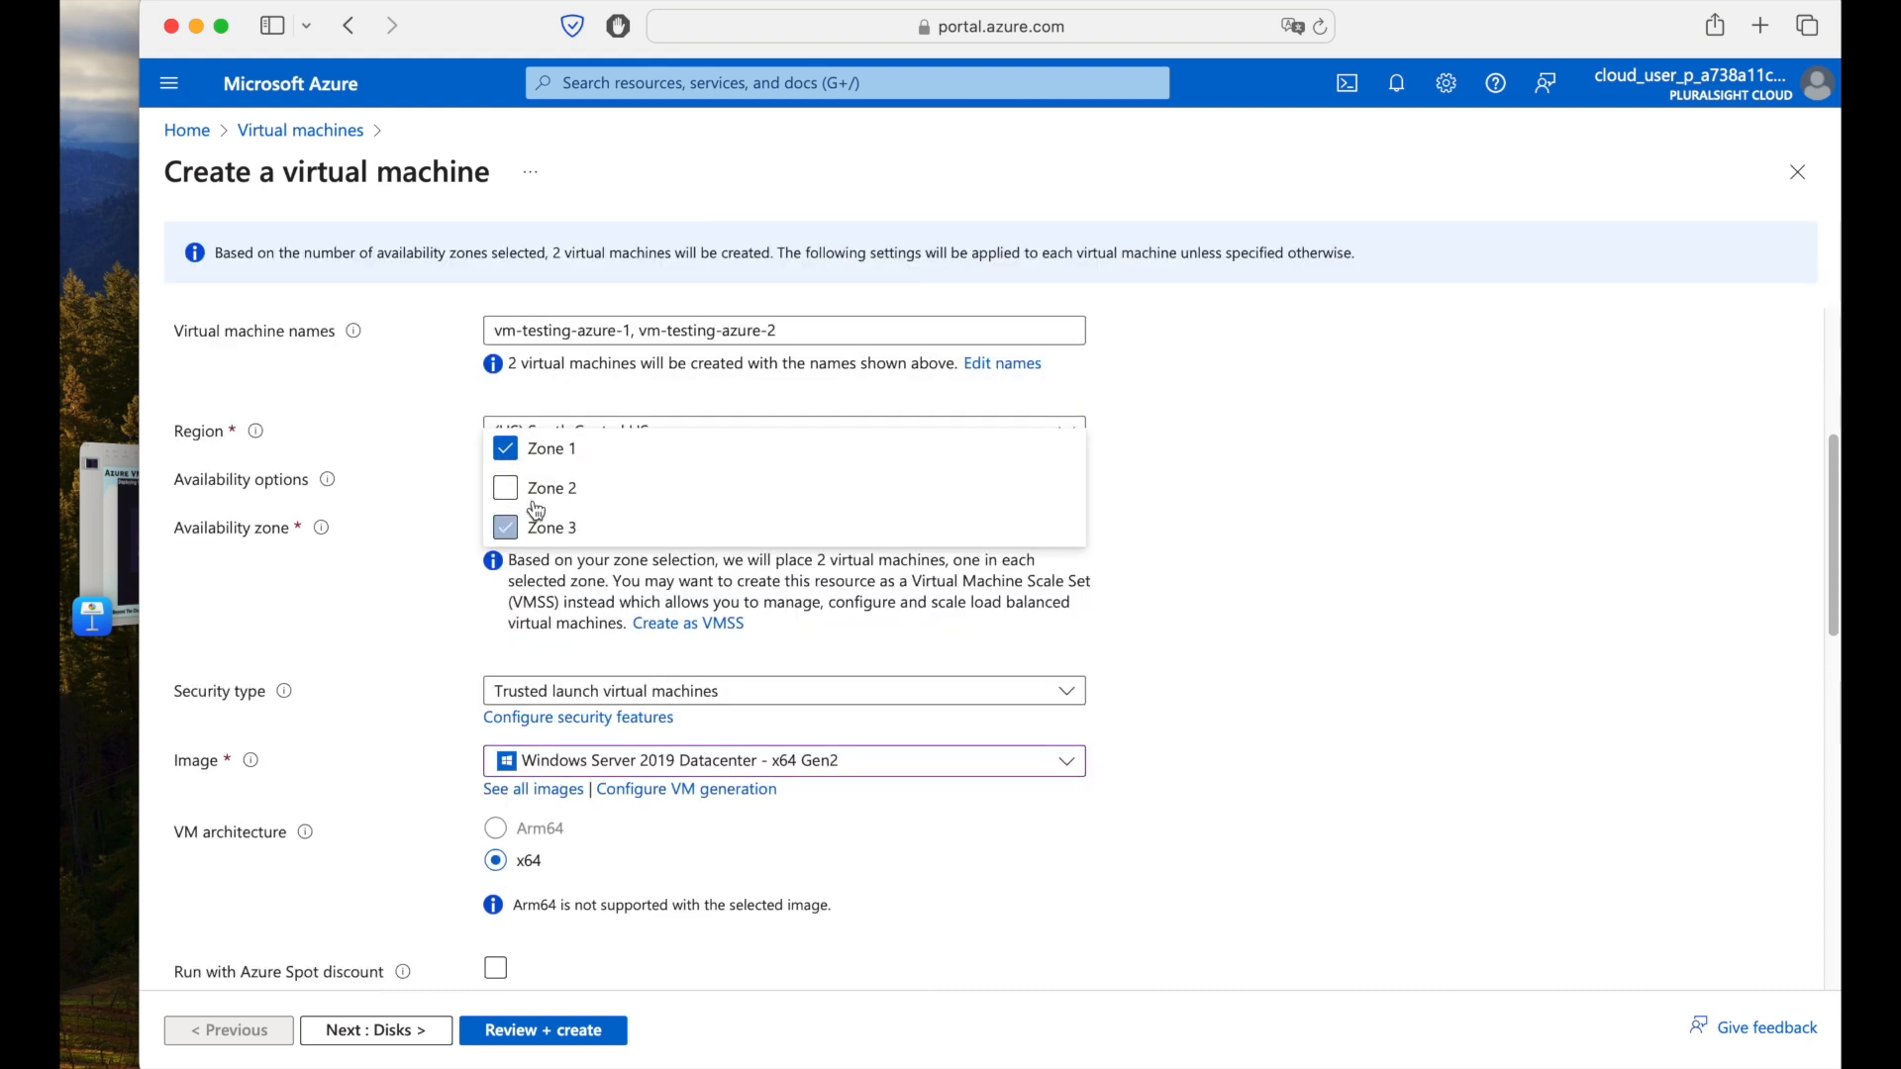
click(537, 555)
click(332, 656)
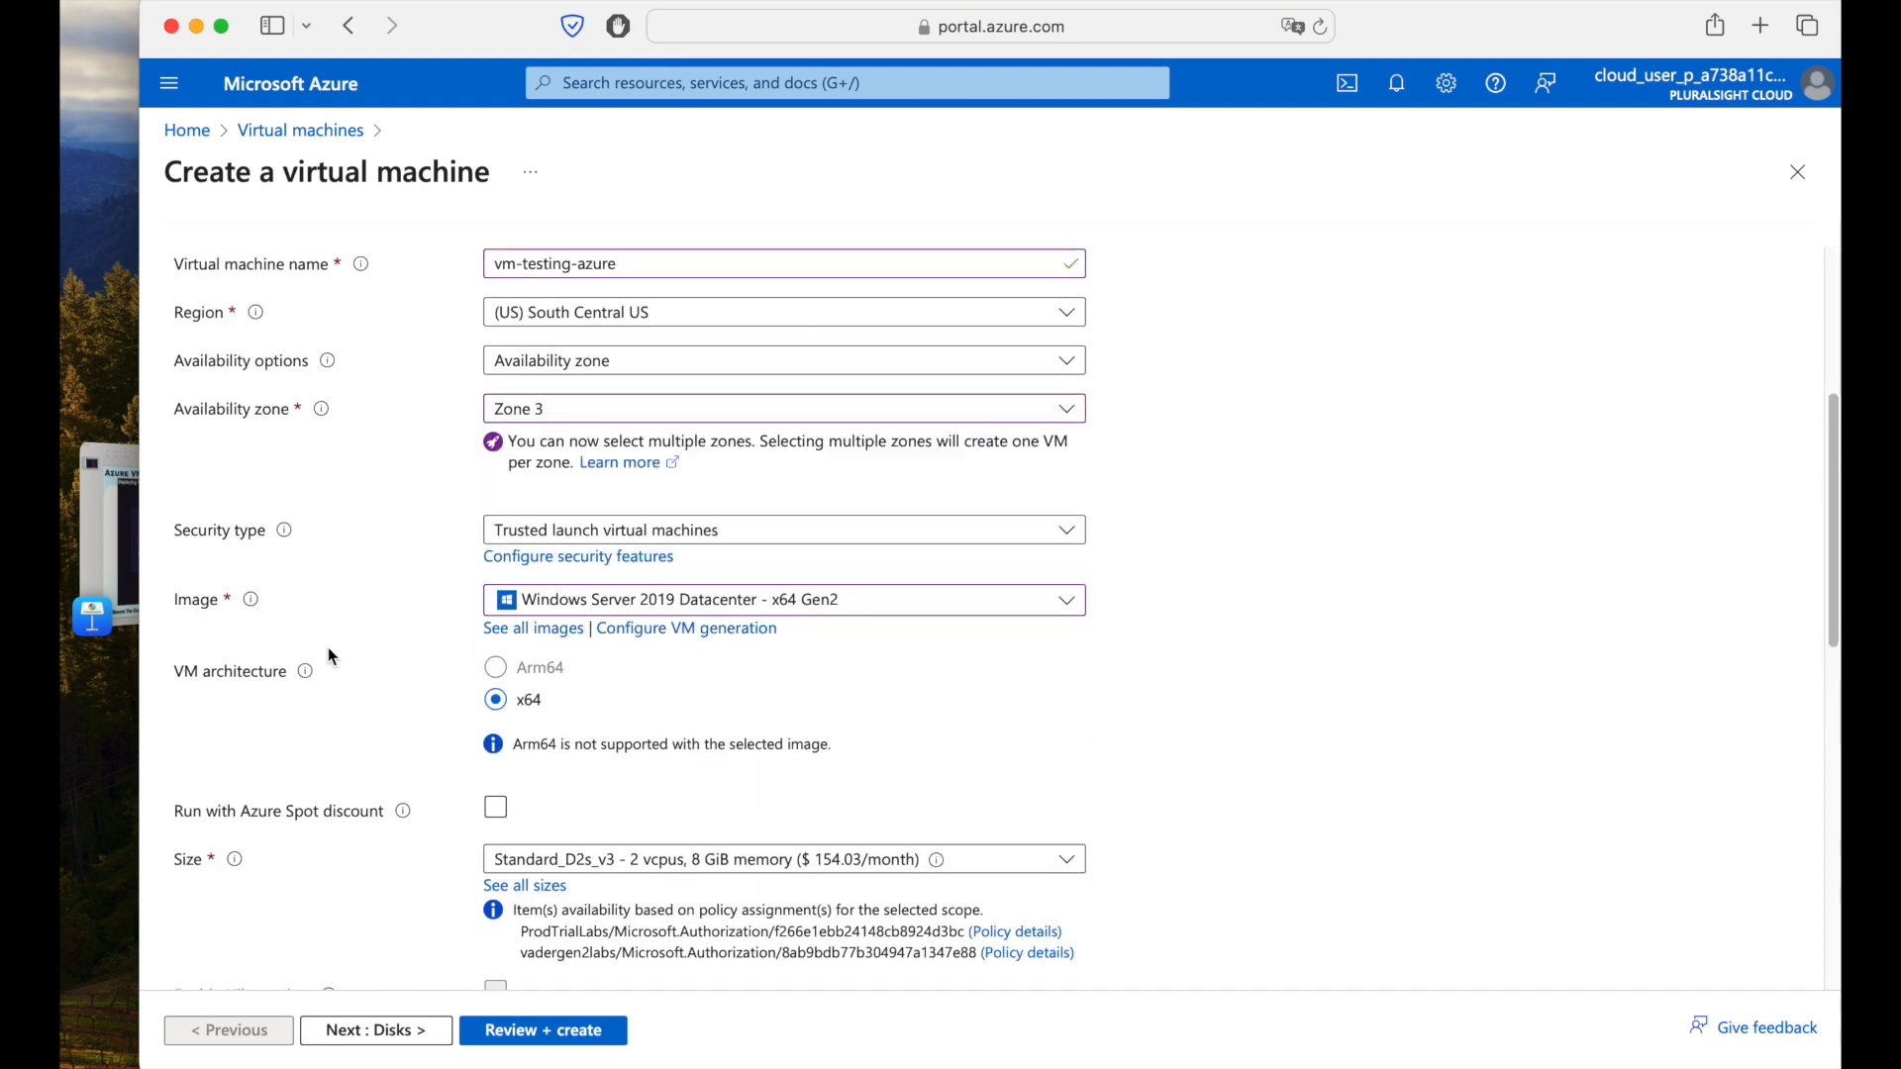
scroll(1262, 656, down, 3)
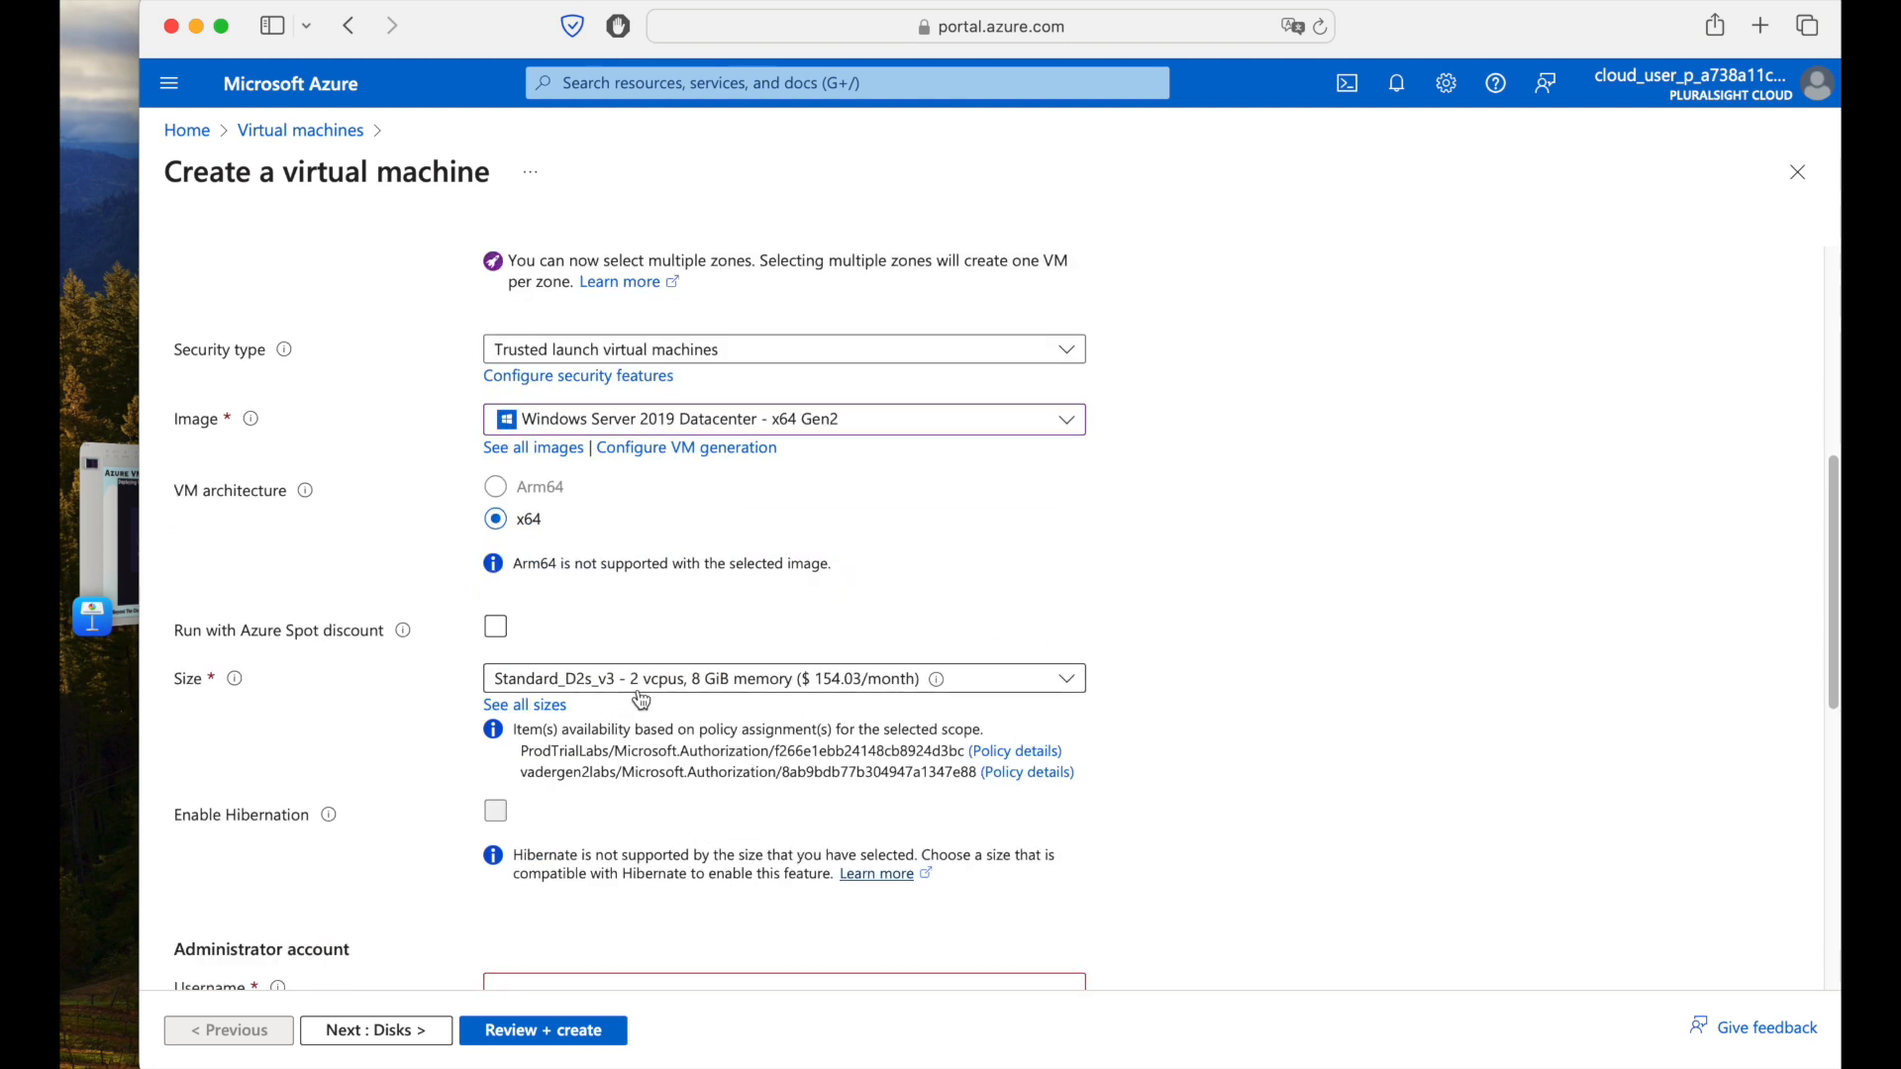
scroll(665, 480, up, 2)
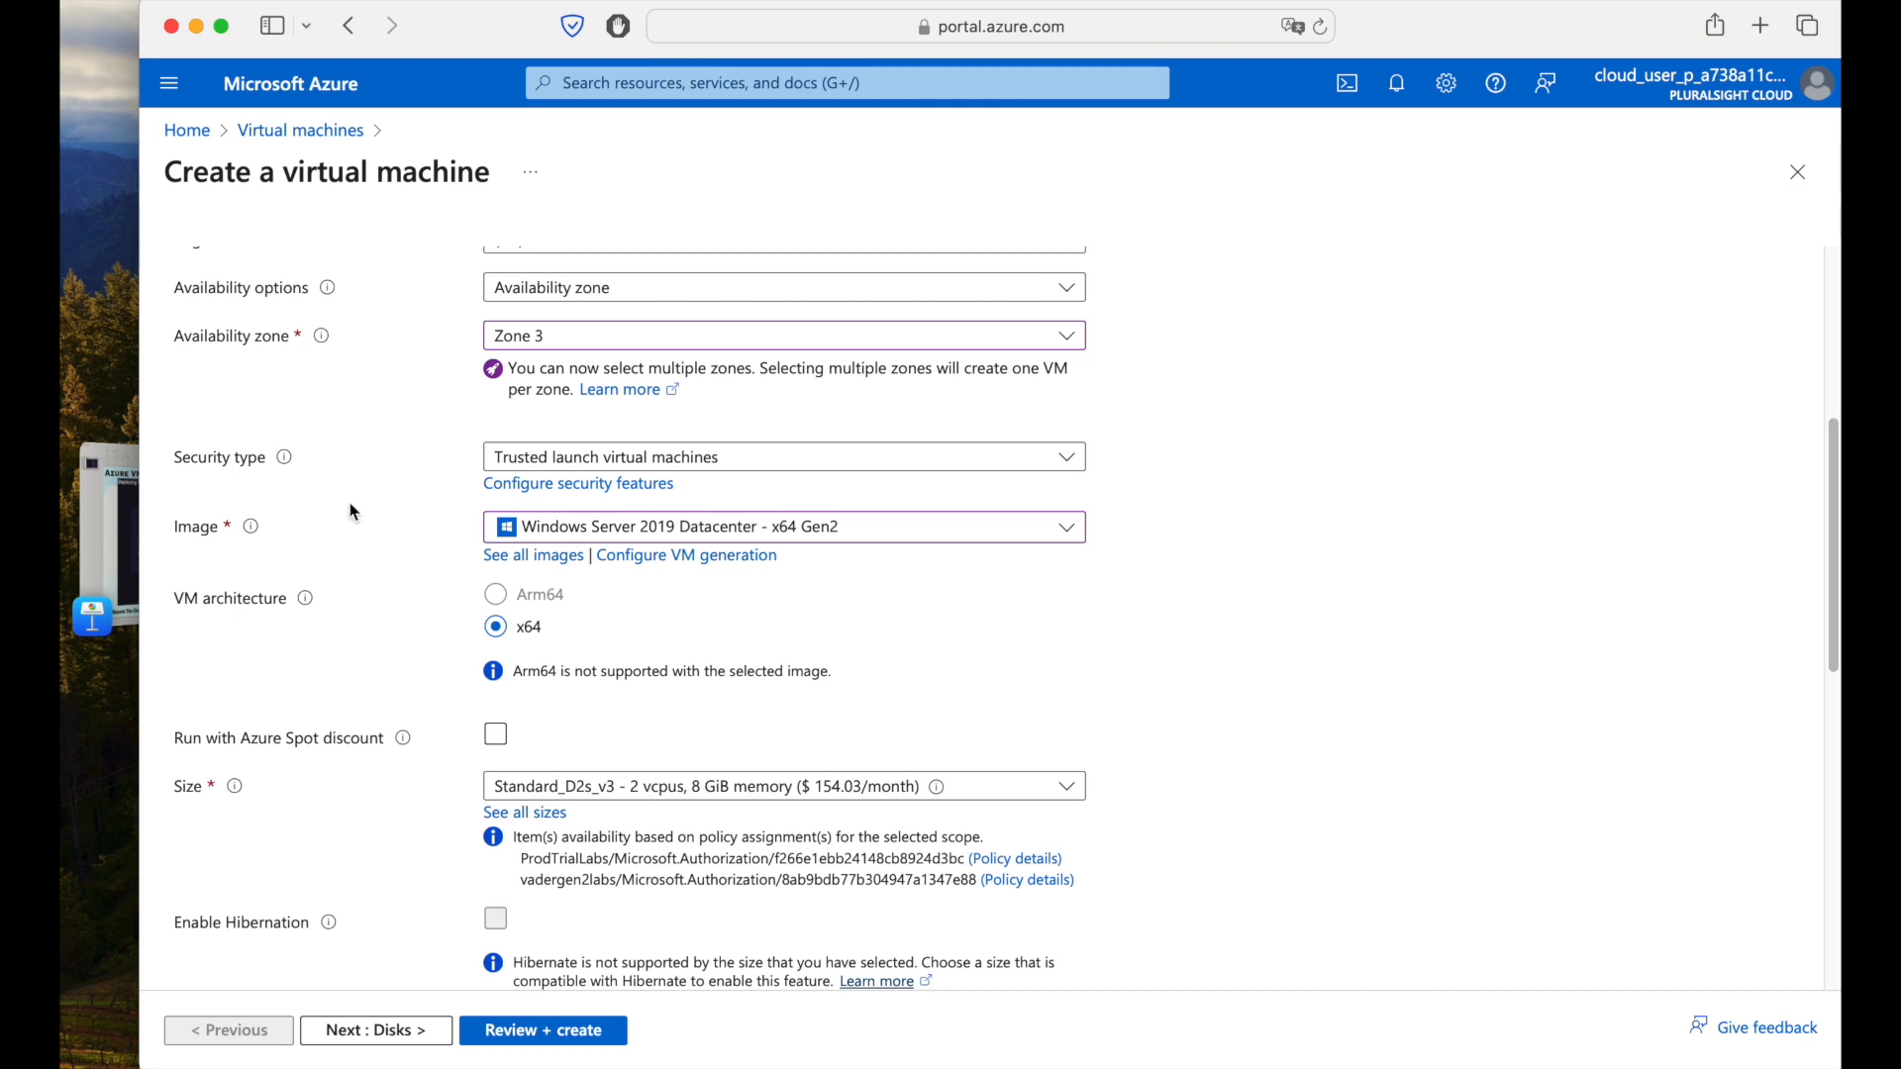
scroll(441, 555, down, 6)
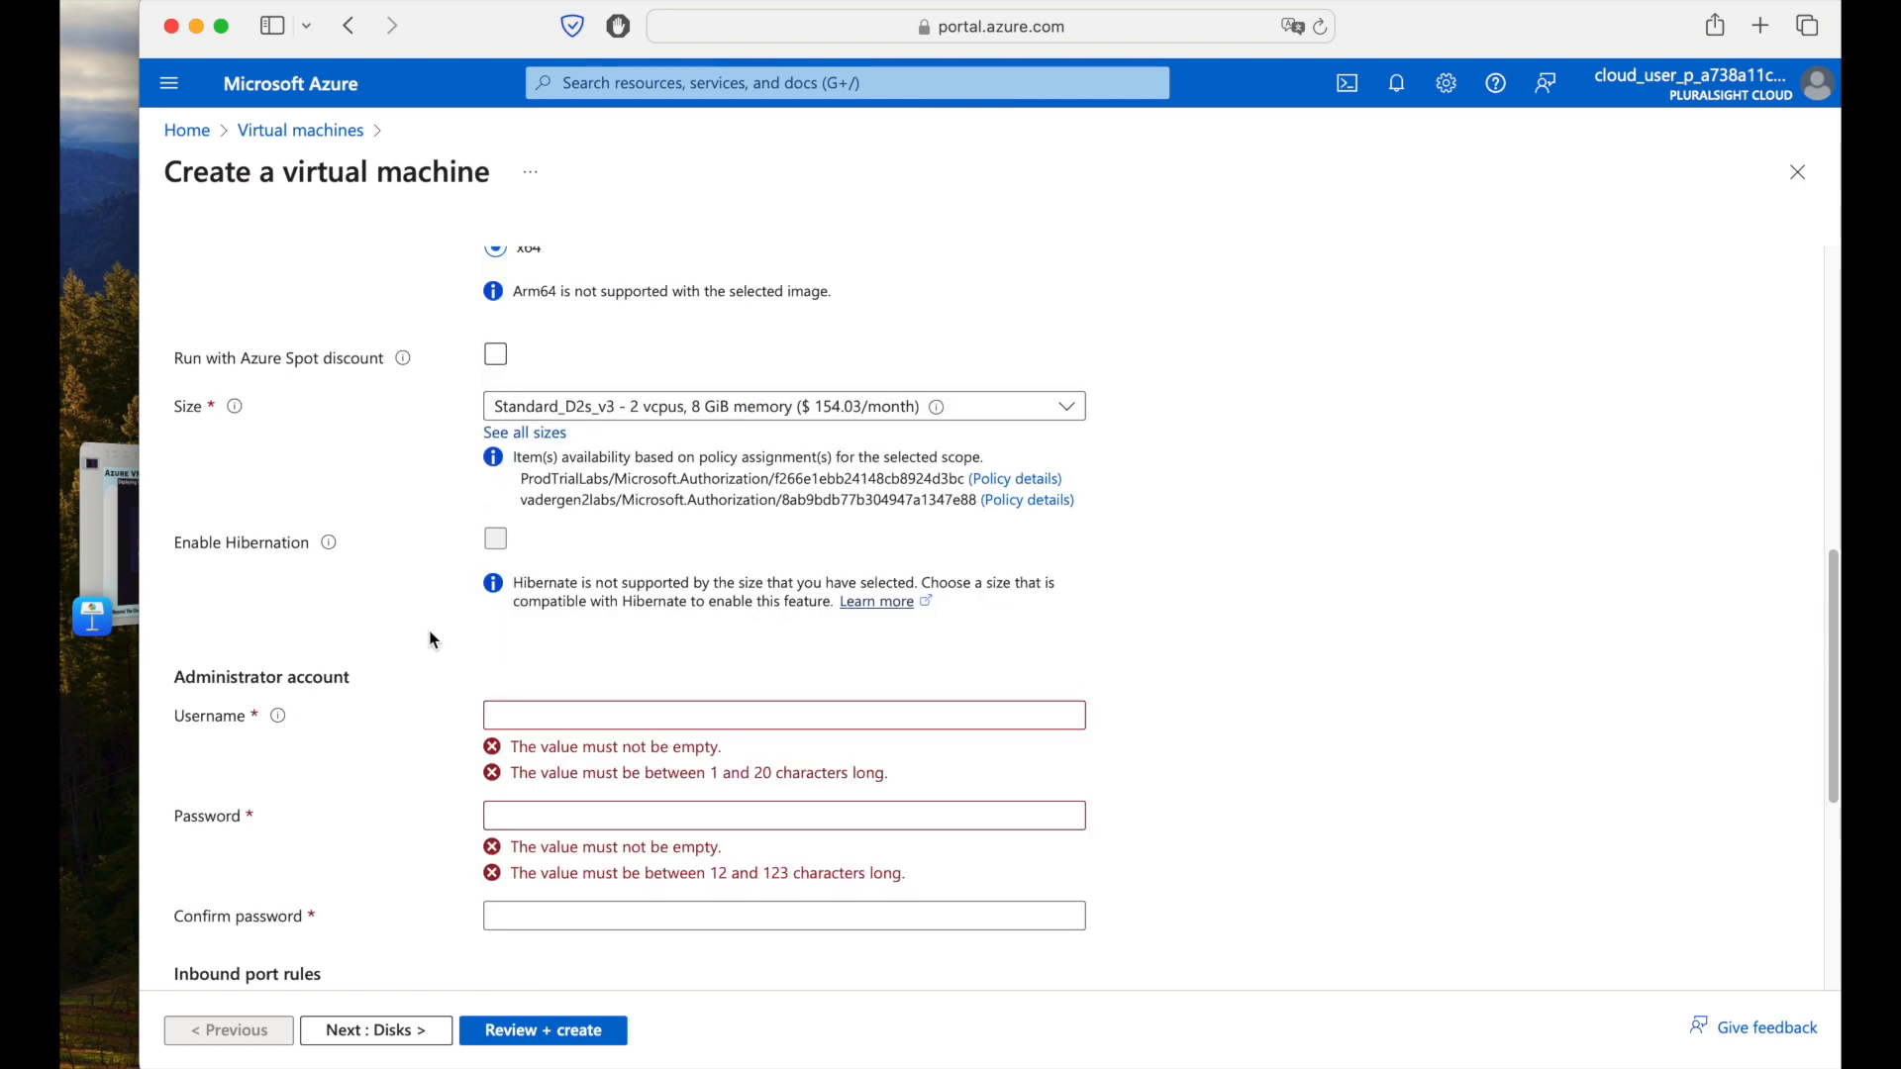
Enter the administrator username, a password, and its confirmation for the VM's admin account.
scroll(430, 633, down, 1)
click(610, 629)
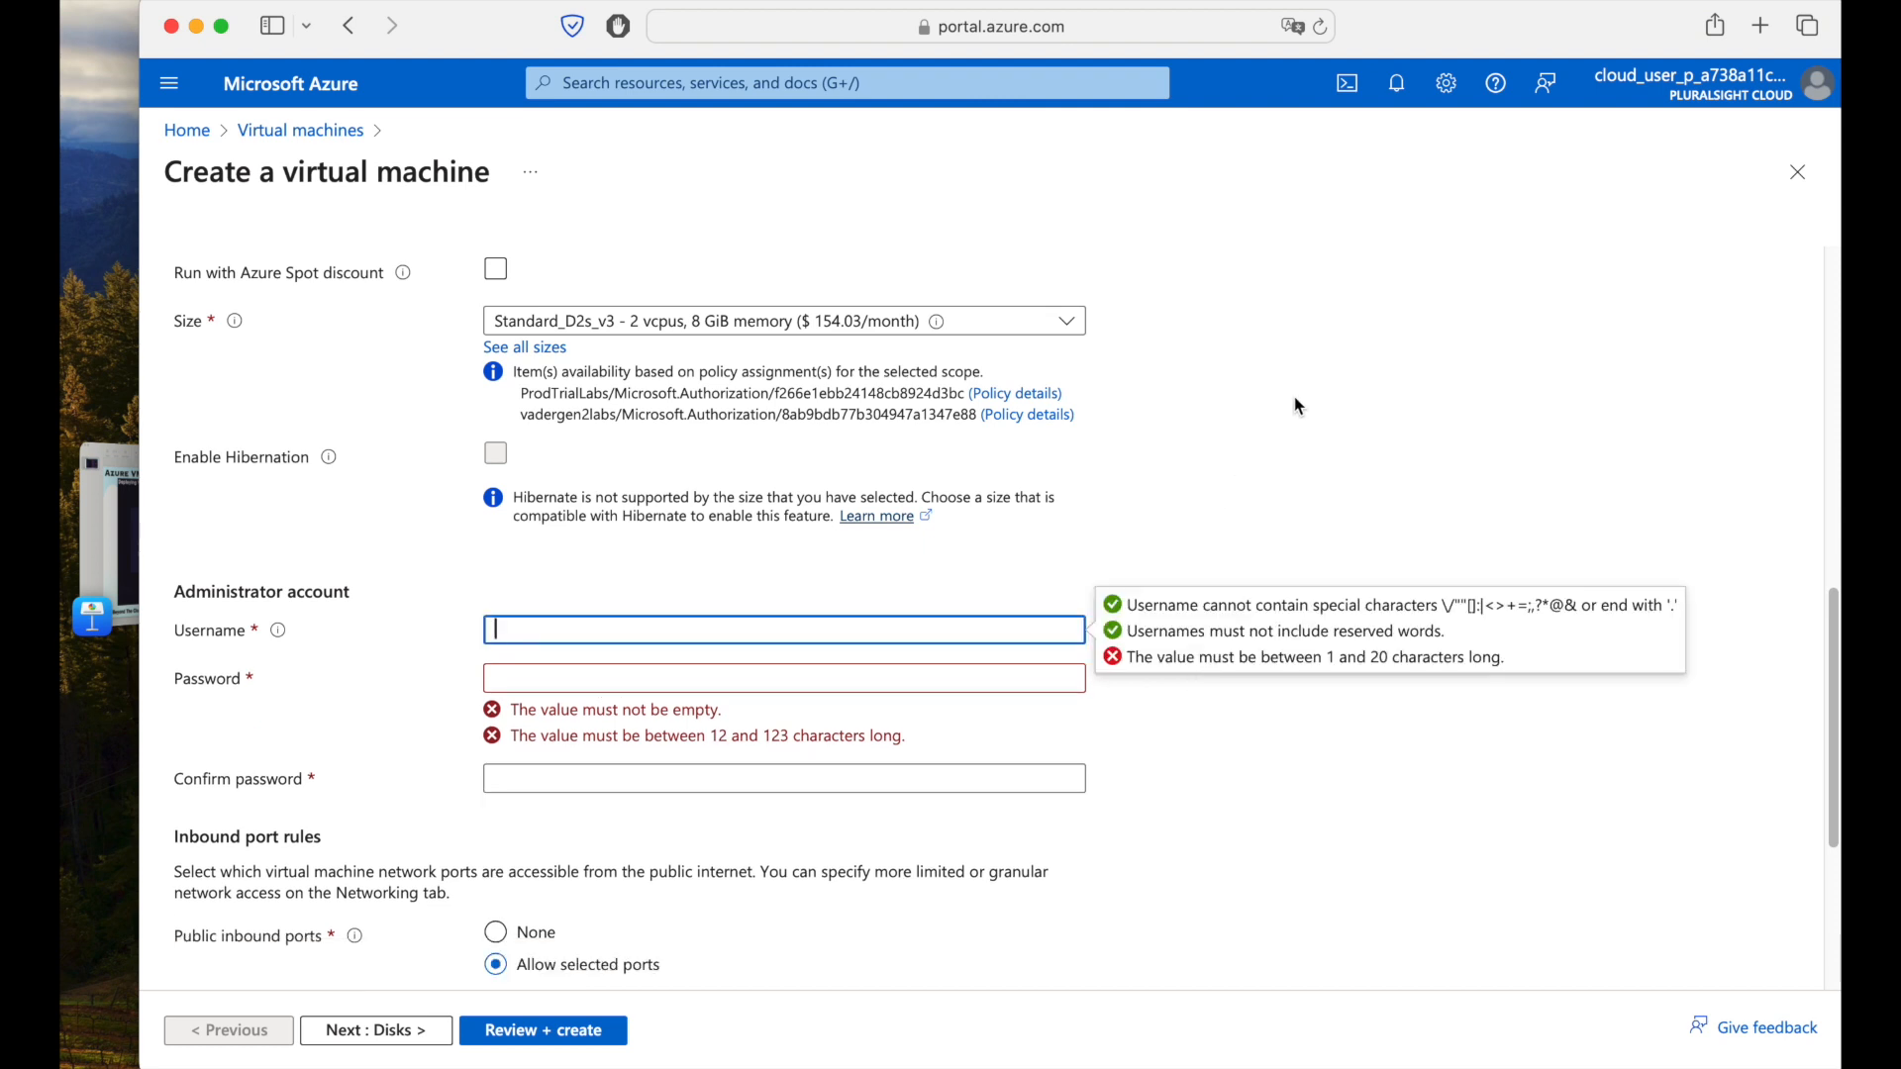
text(azurevmuser)
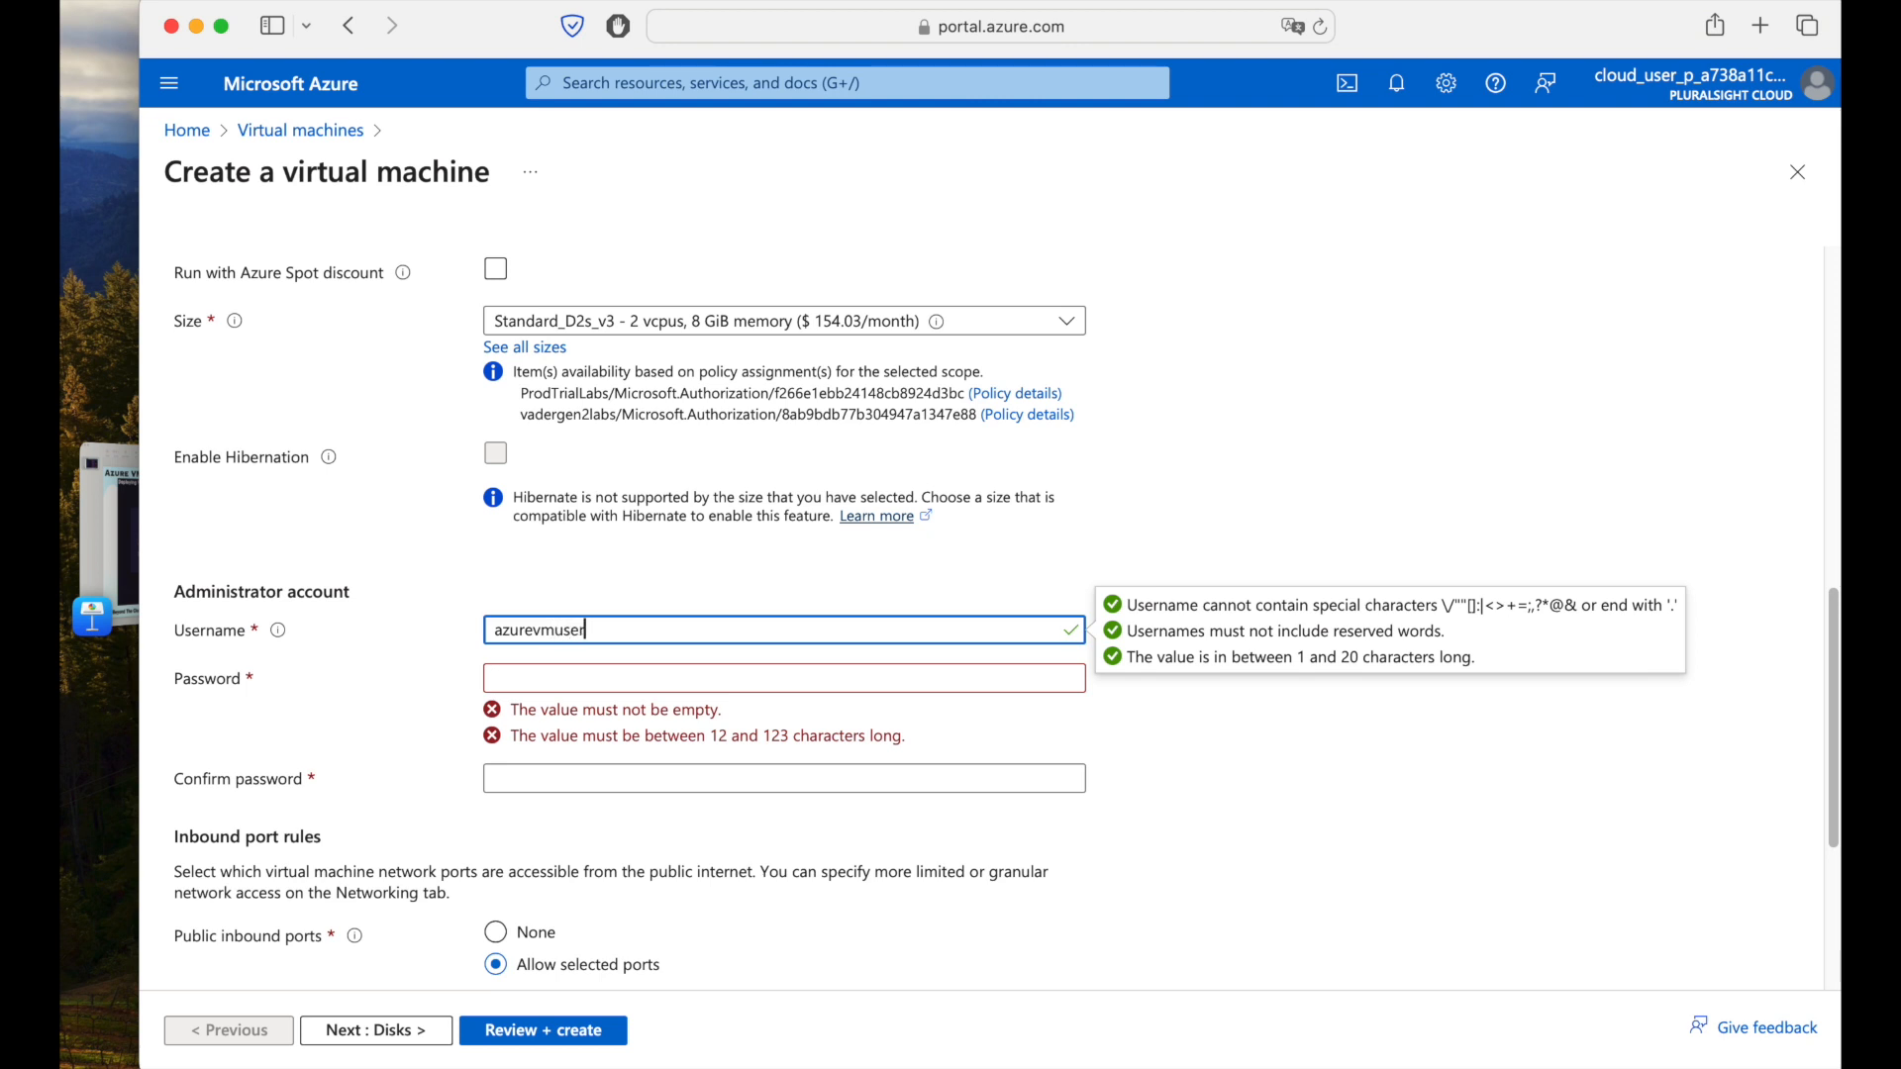
key(Tab)
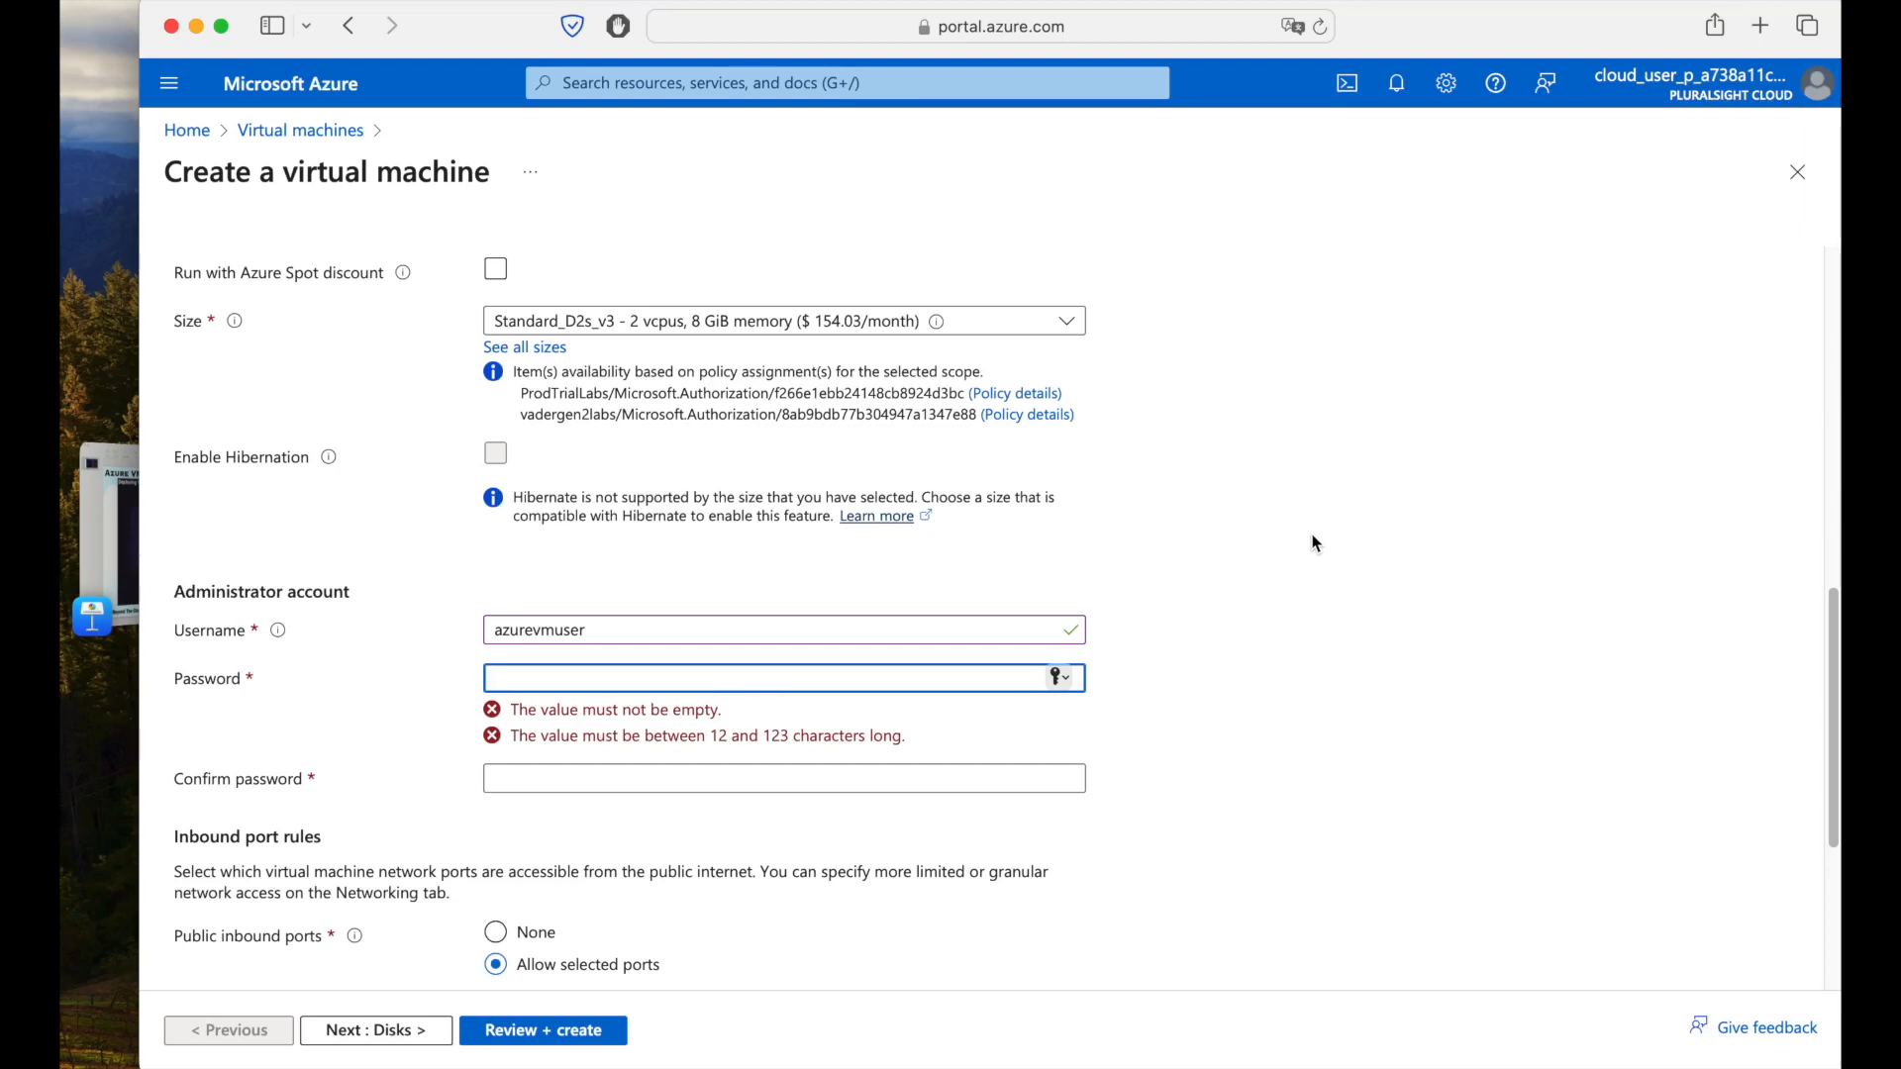
text(Passwor)
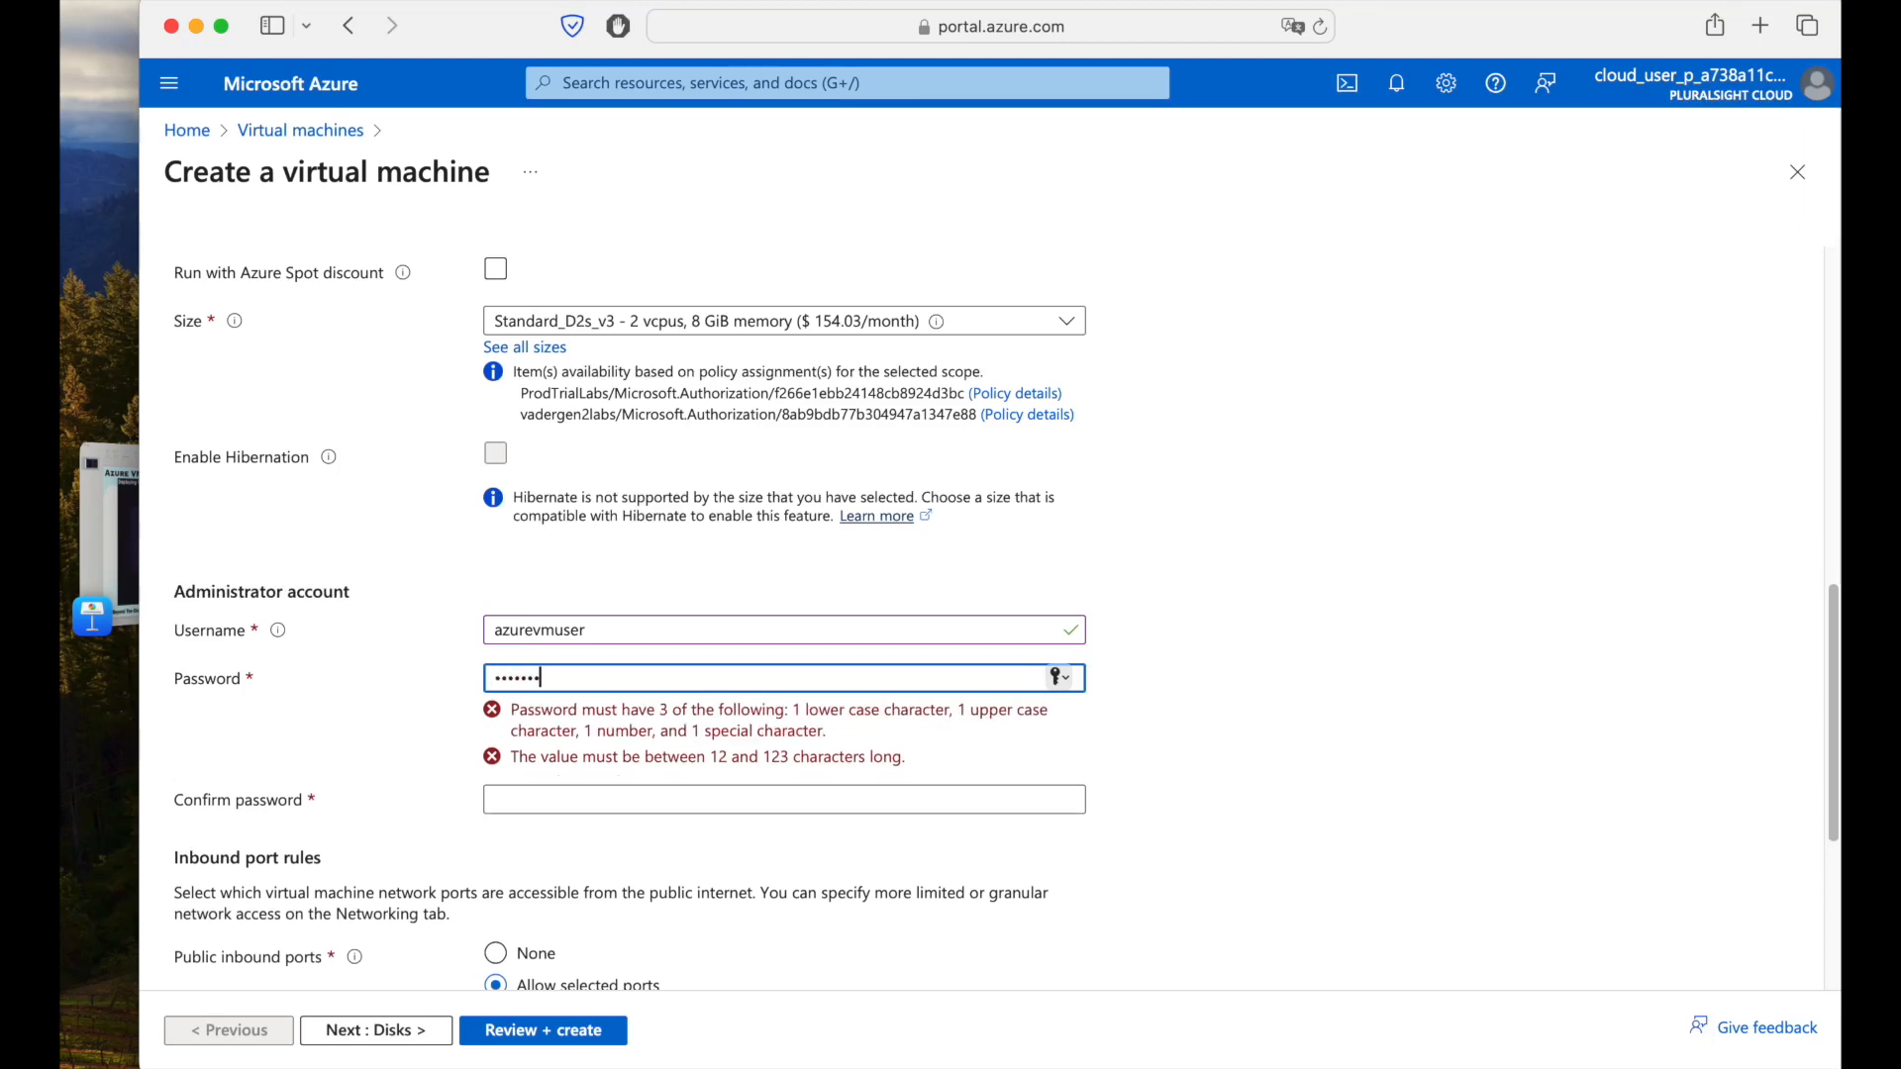
text(d123!)
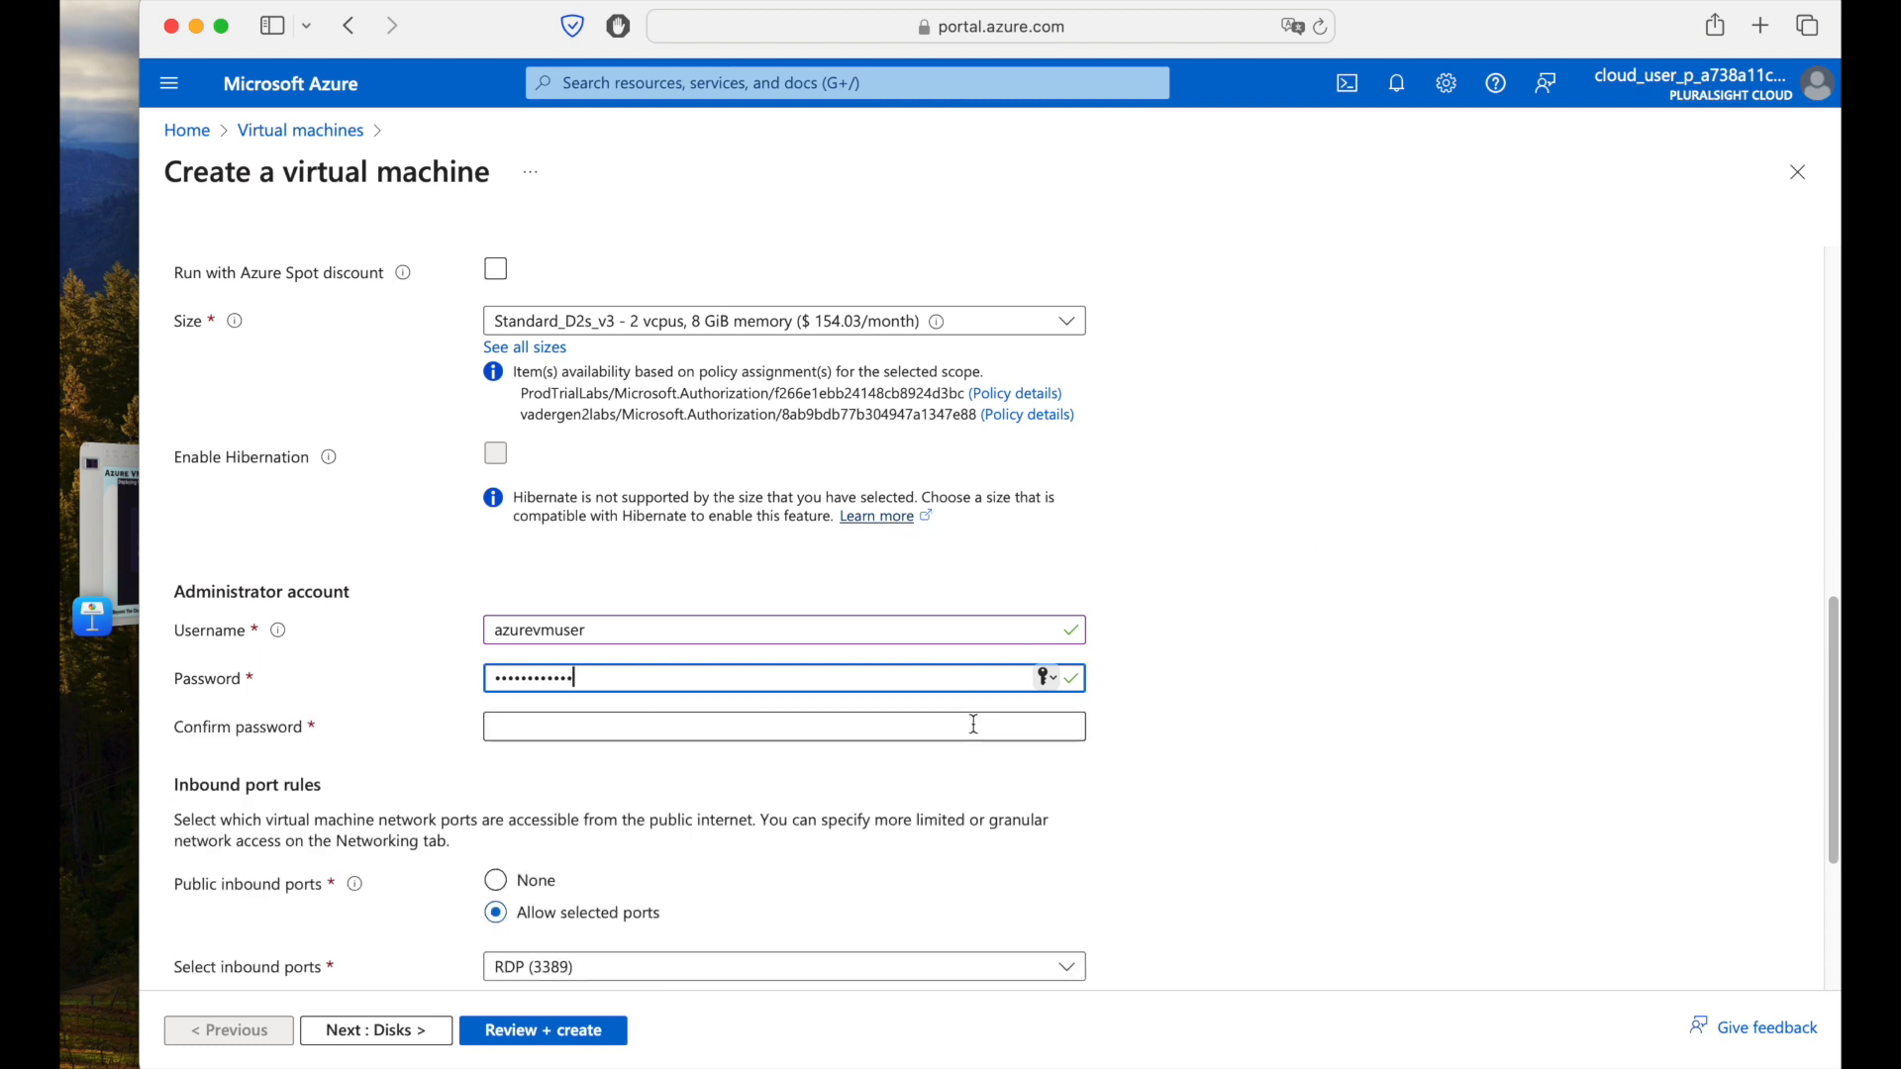
click(991, 718)
text(Pas)
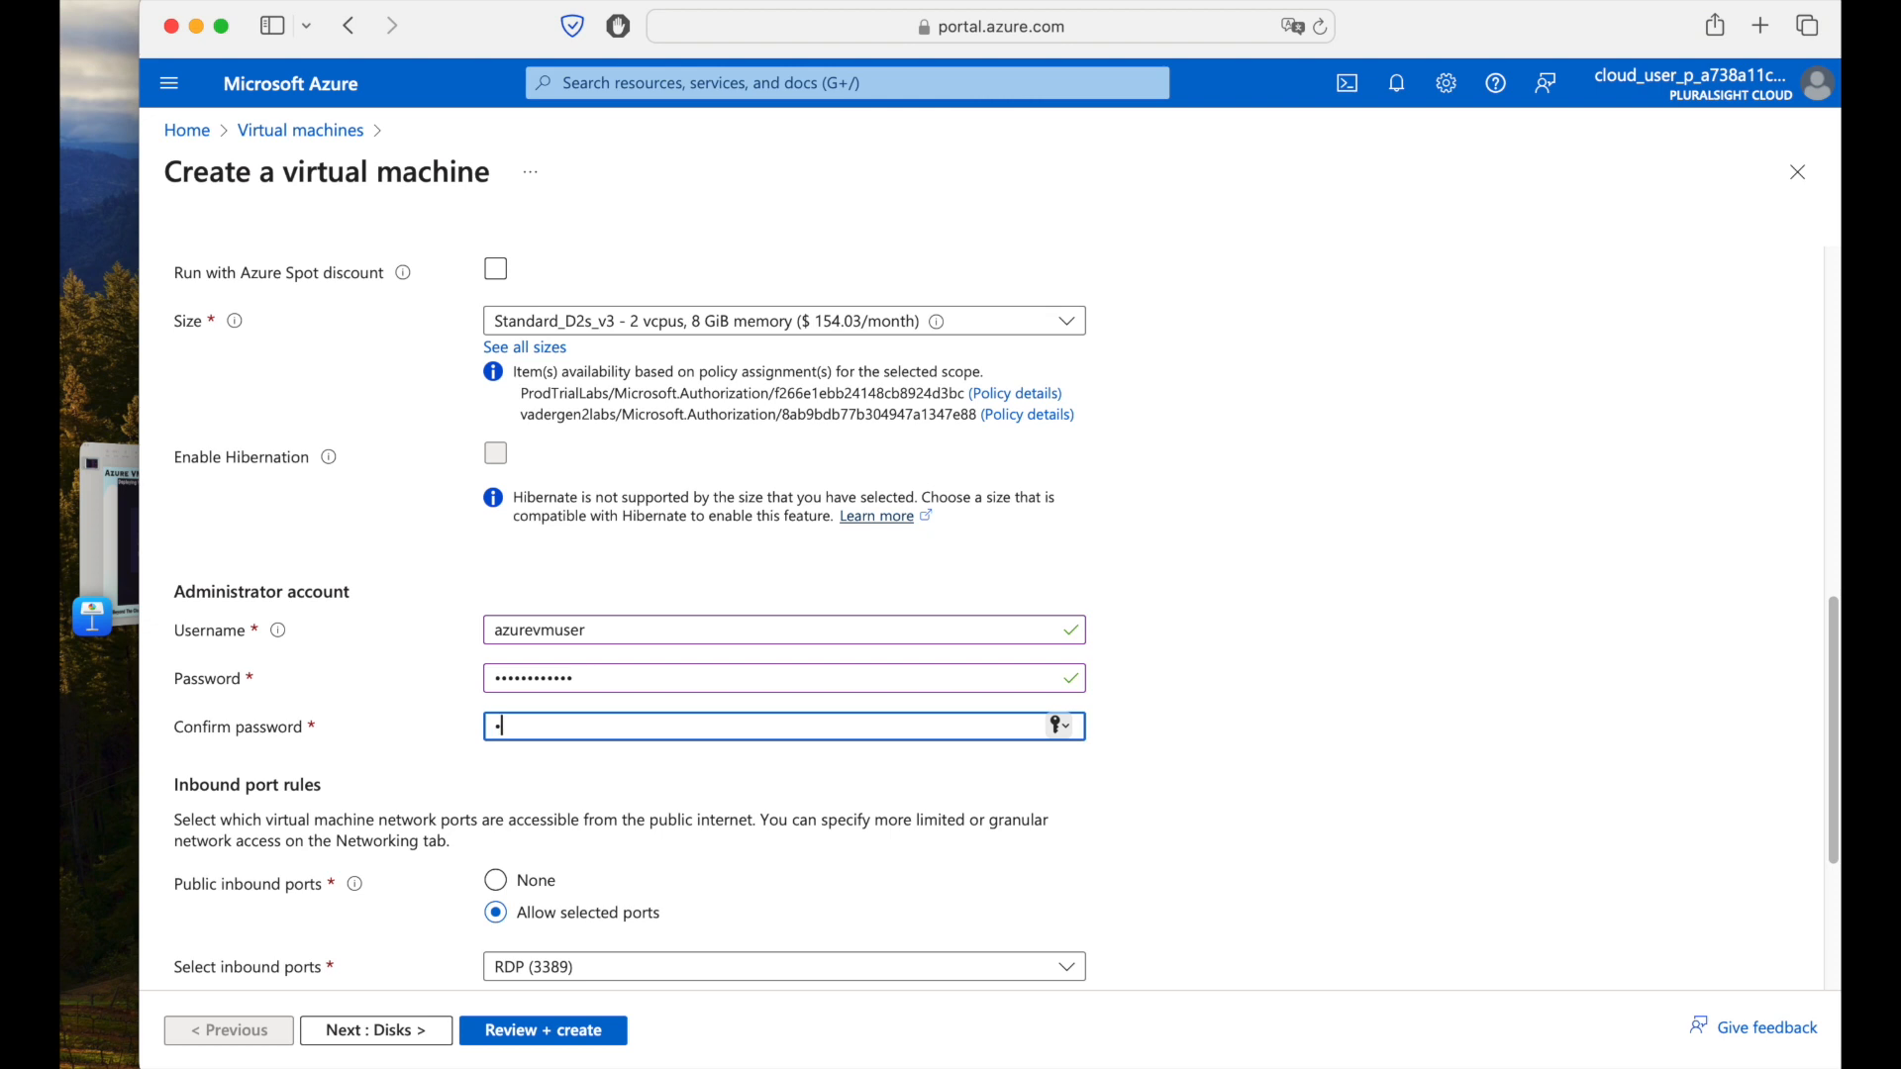
text(sword12)
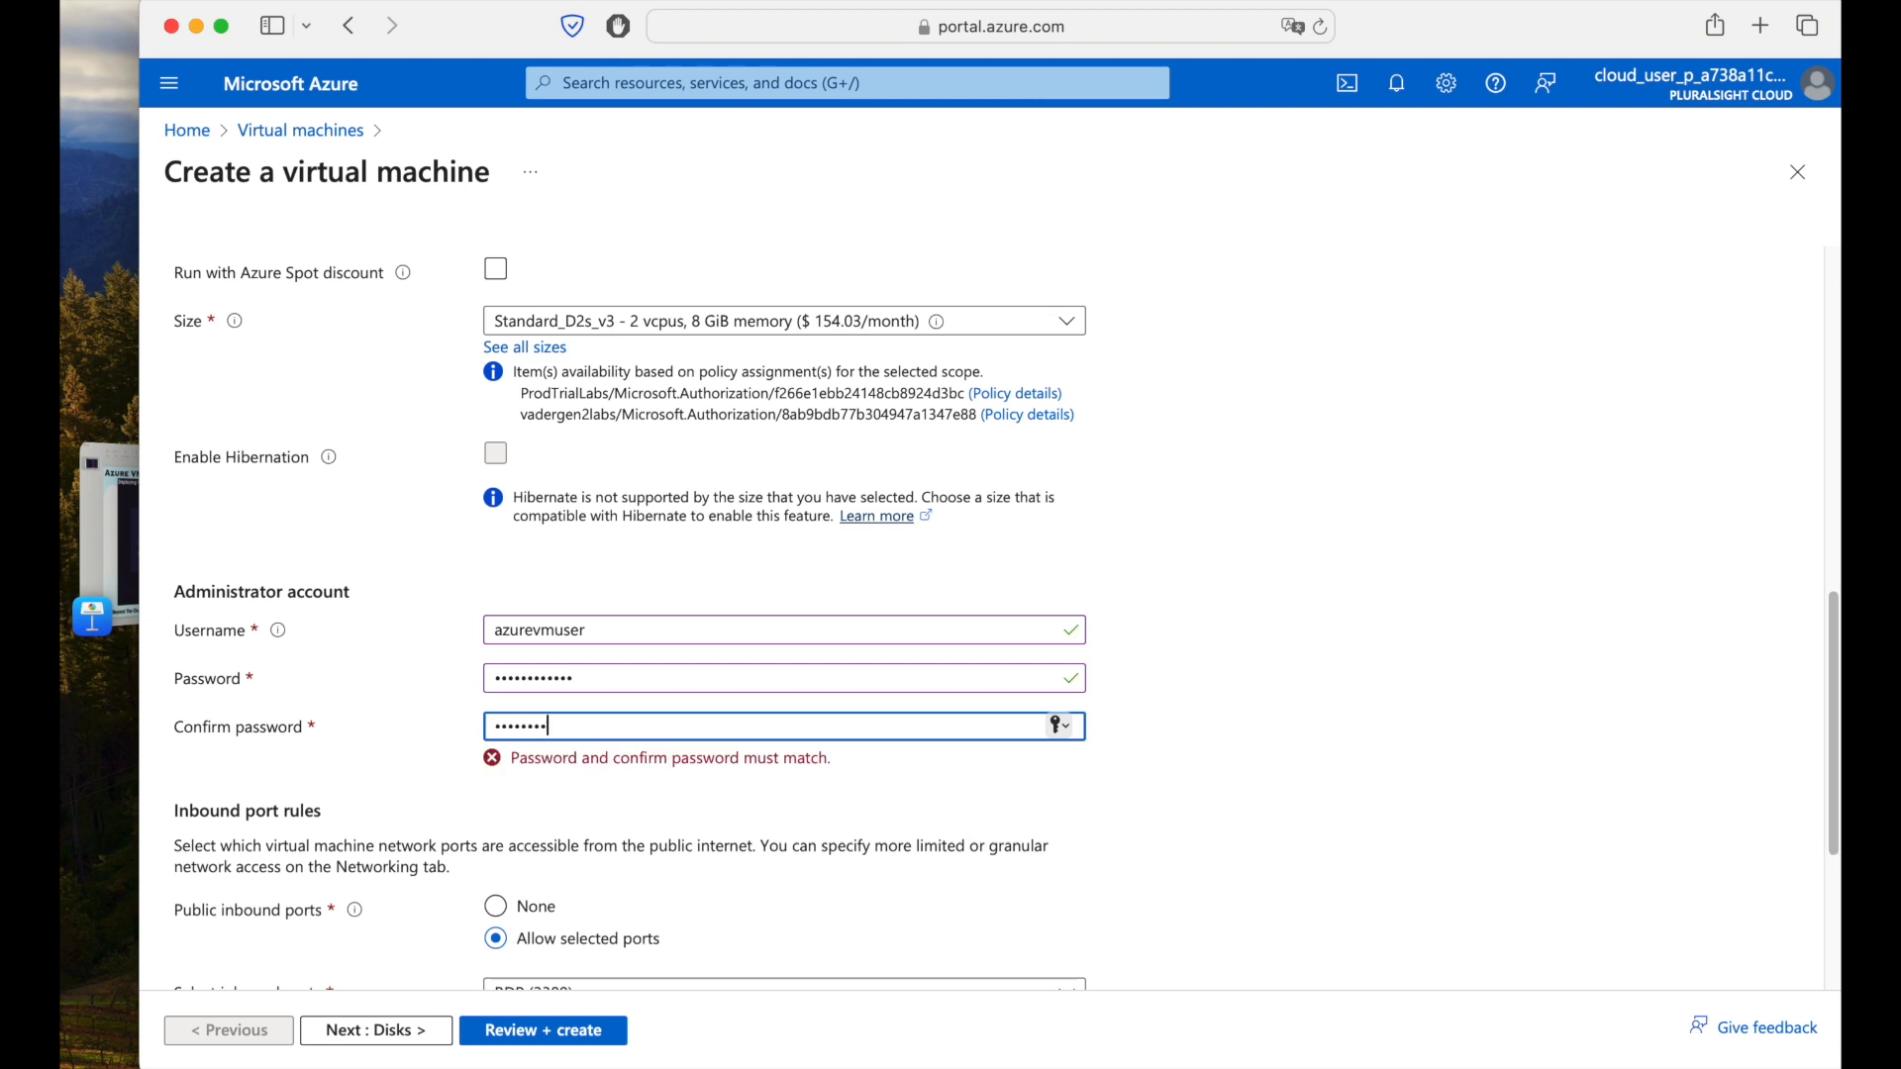
text(34!)
click(1464, 625)
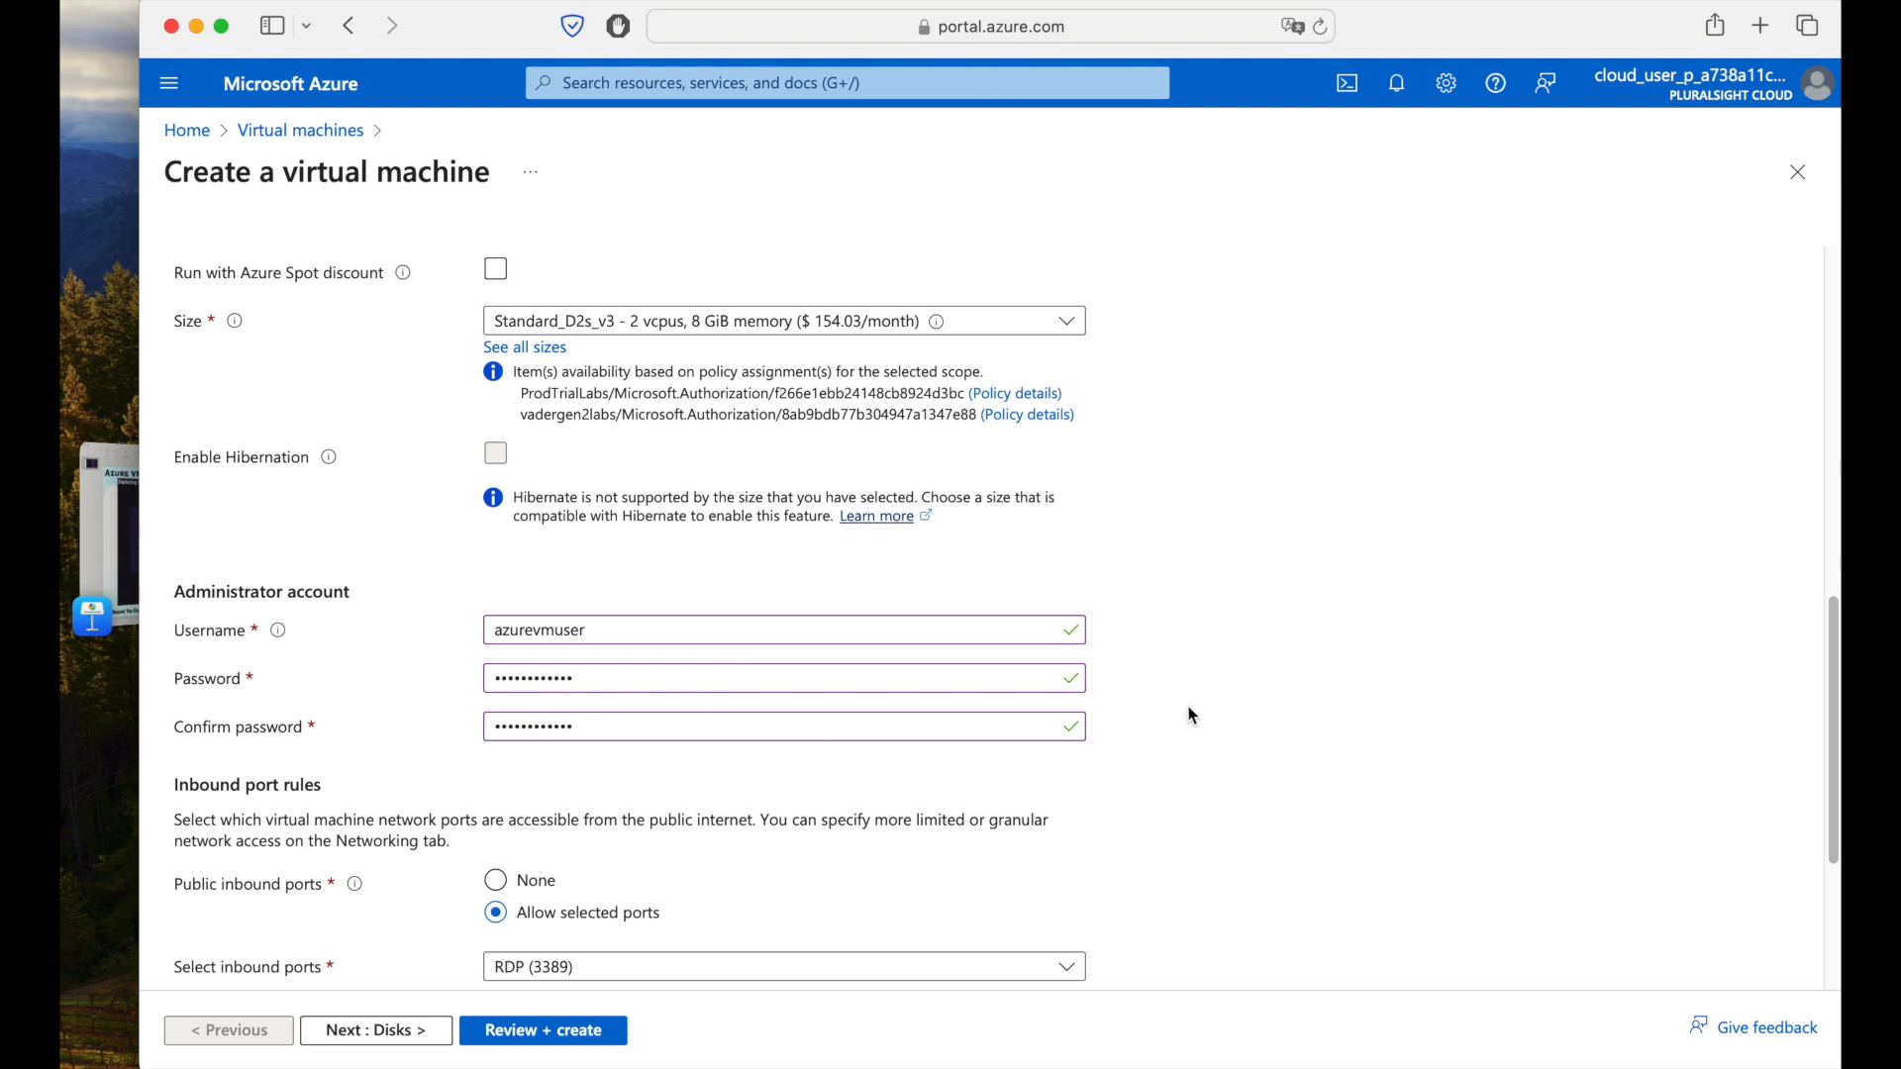
Leave the existing Windows Server license option unchecked and advance to the Disks settings.
scroll(1192, 714, down, 4)
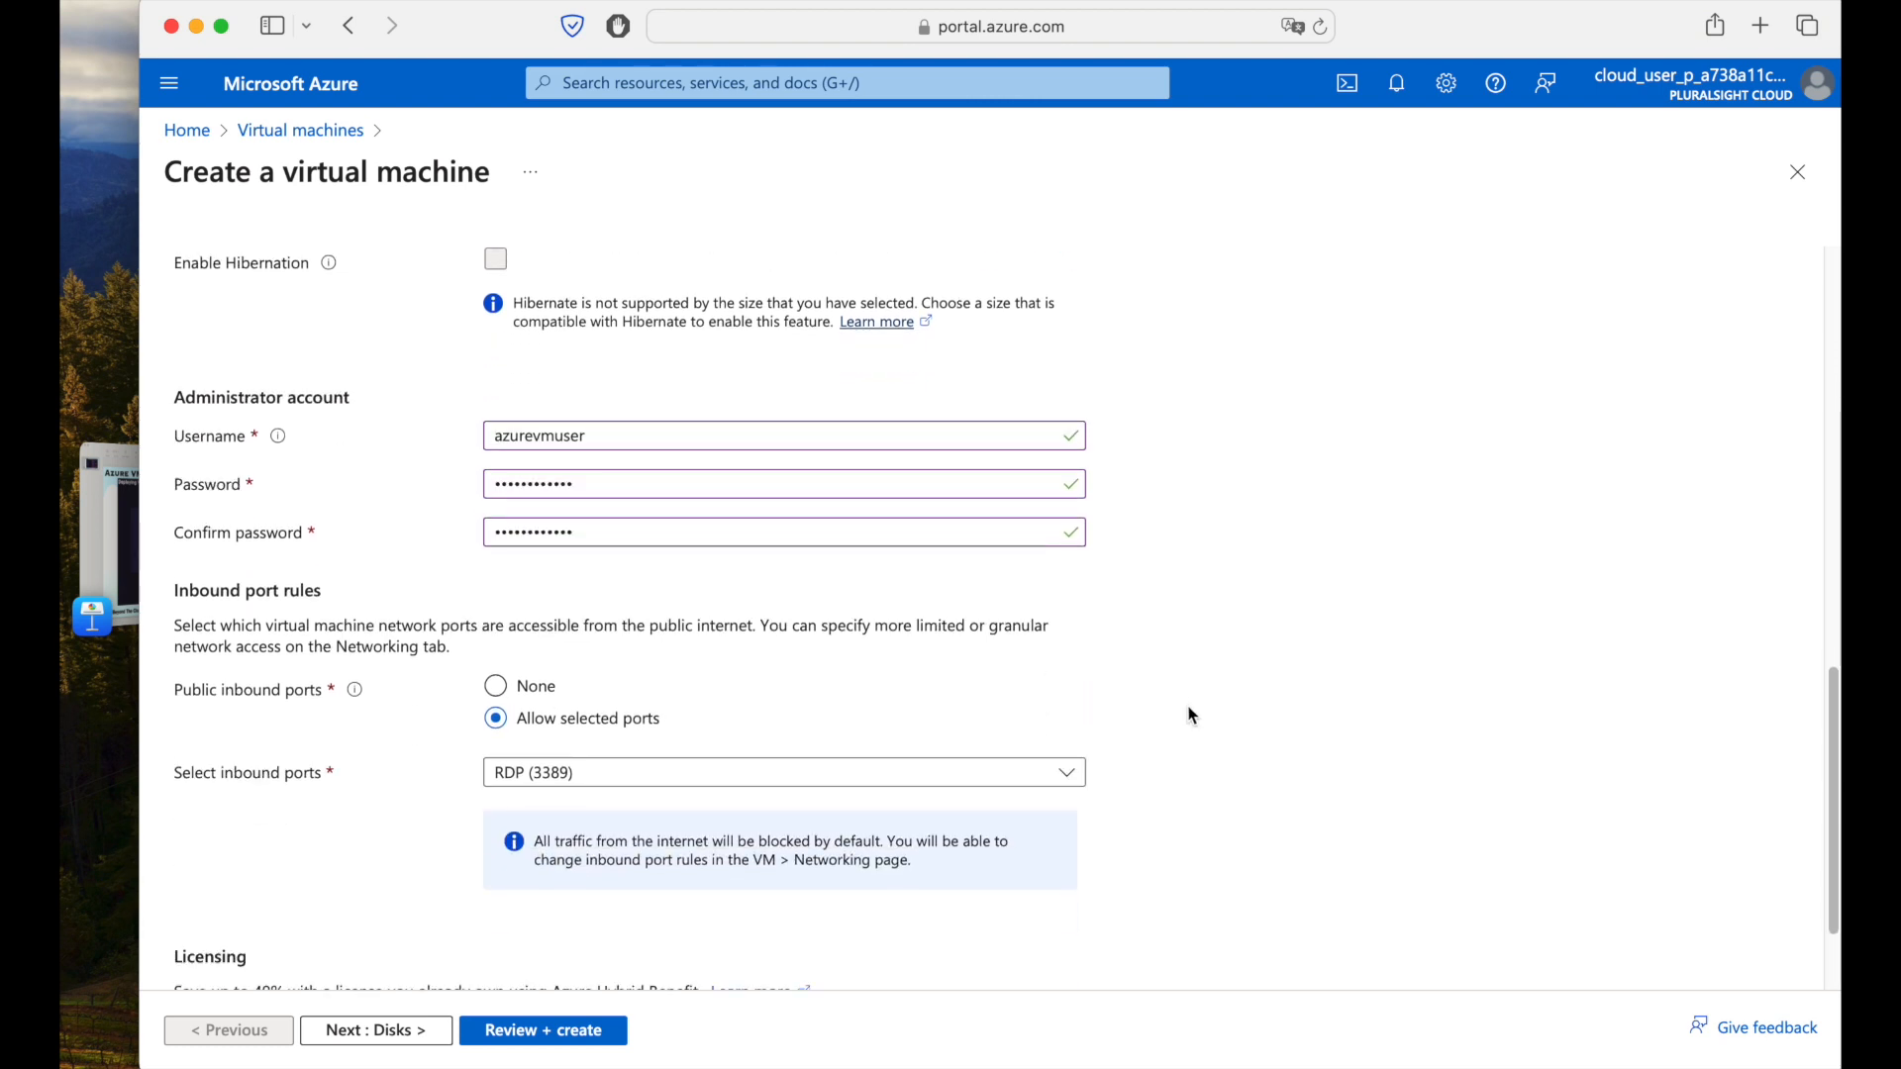
scroll(1192, 715, down, 2)
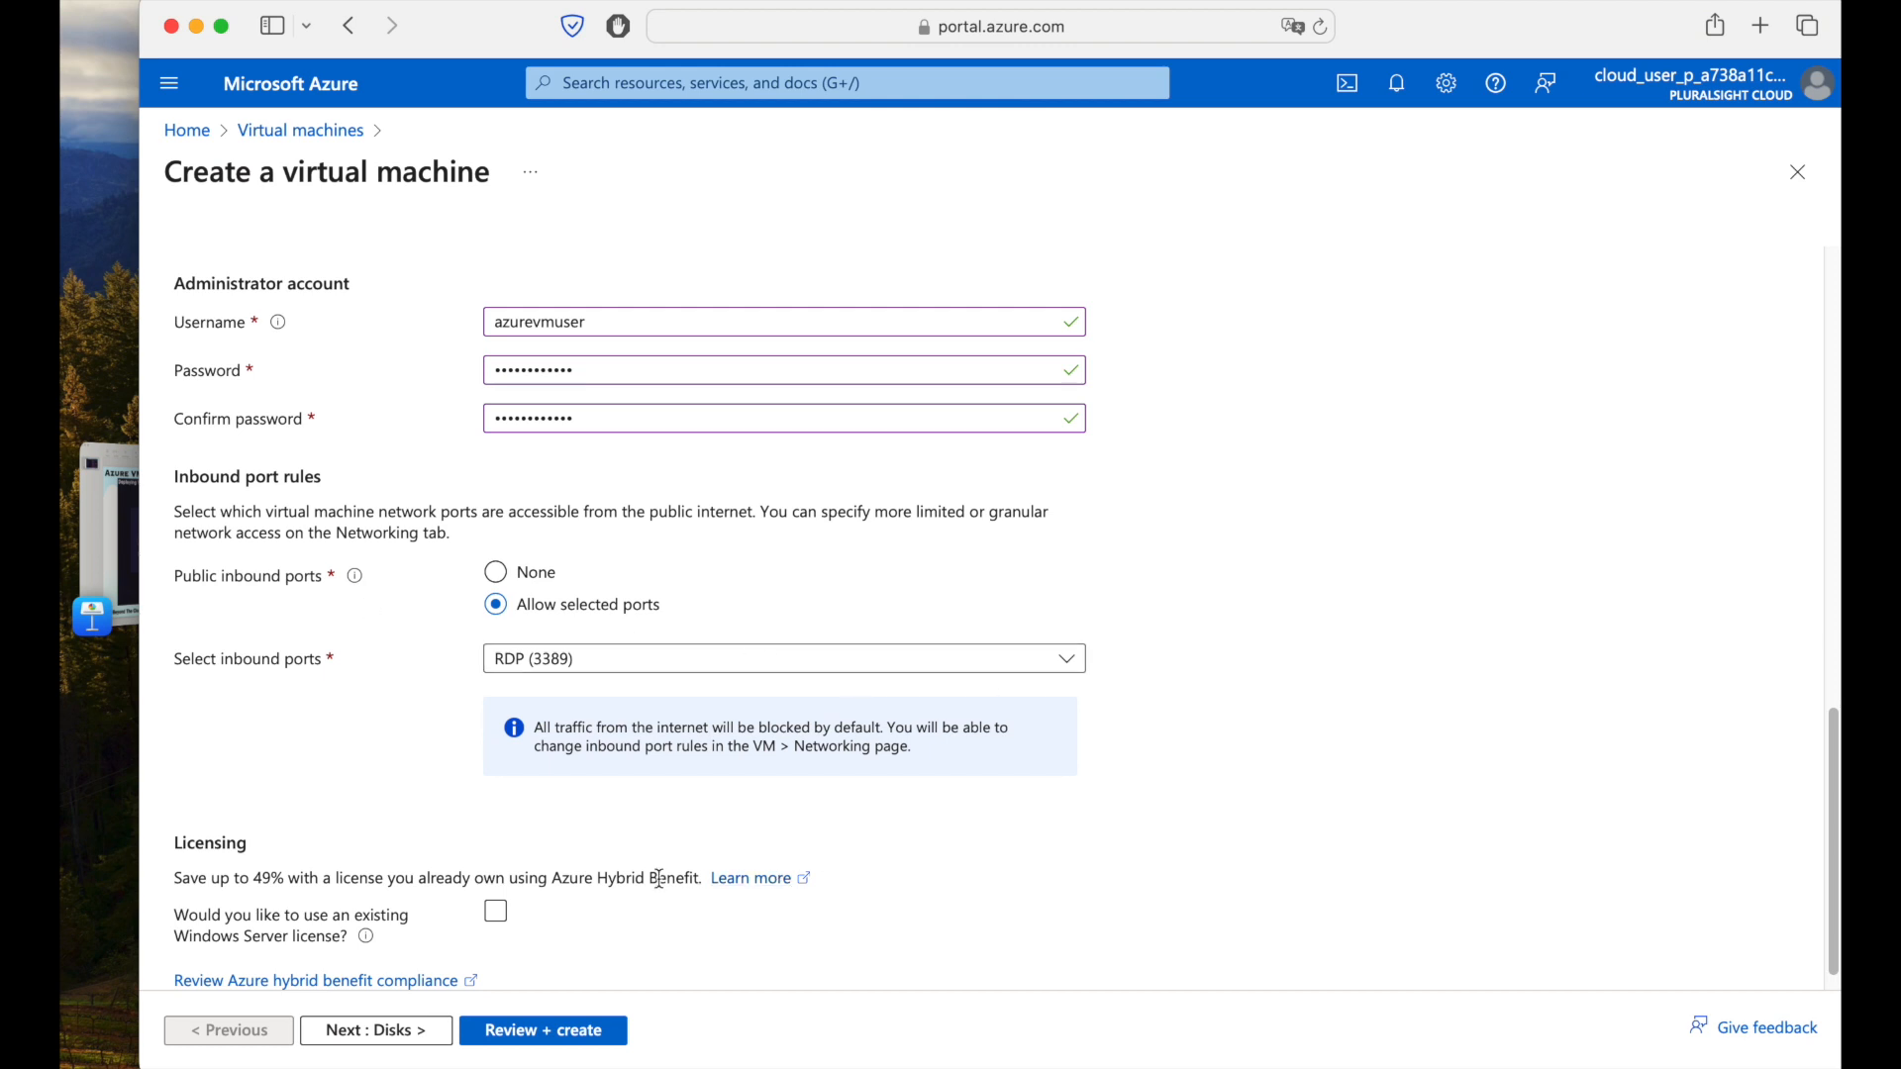
scroll(395, 677, down, 1)
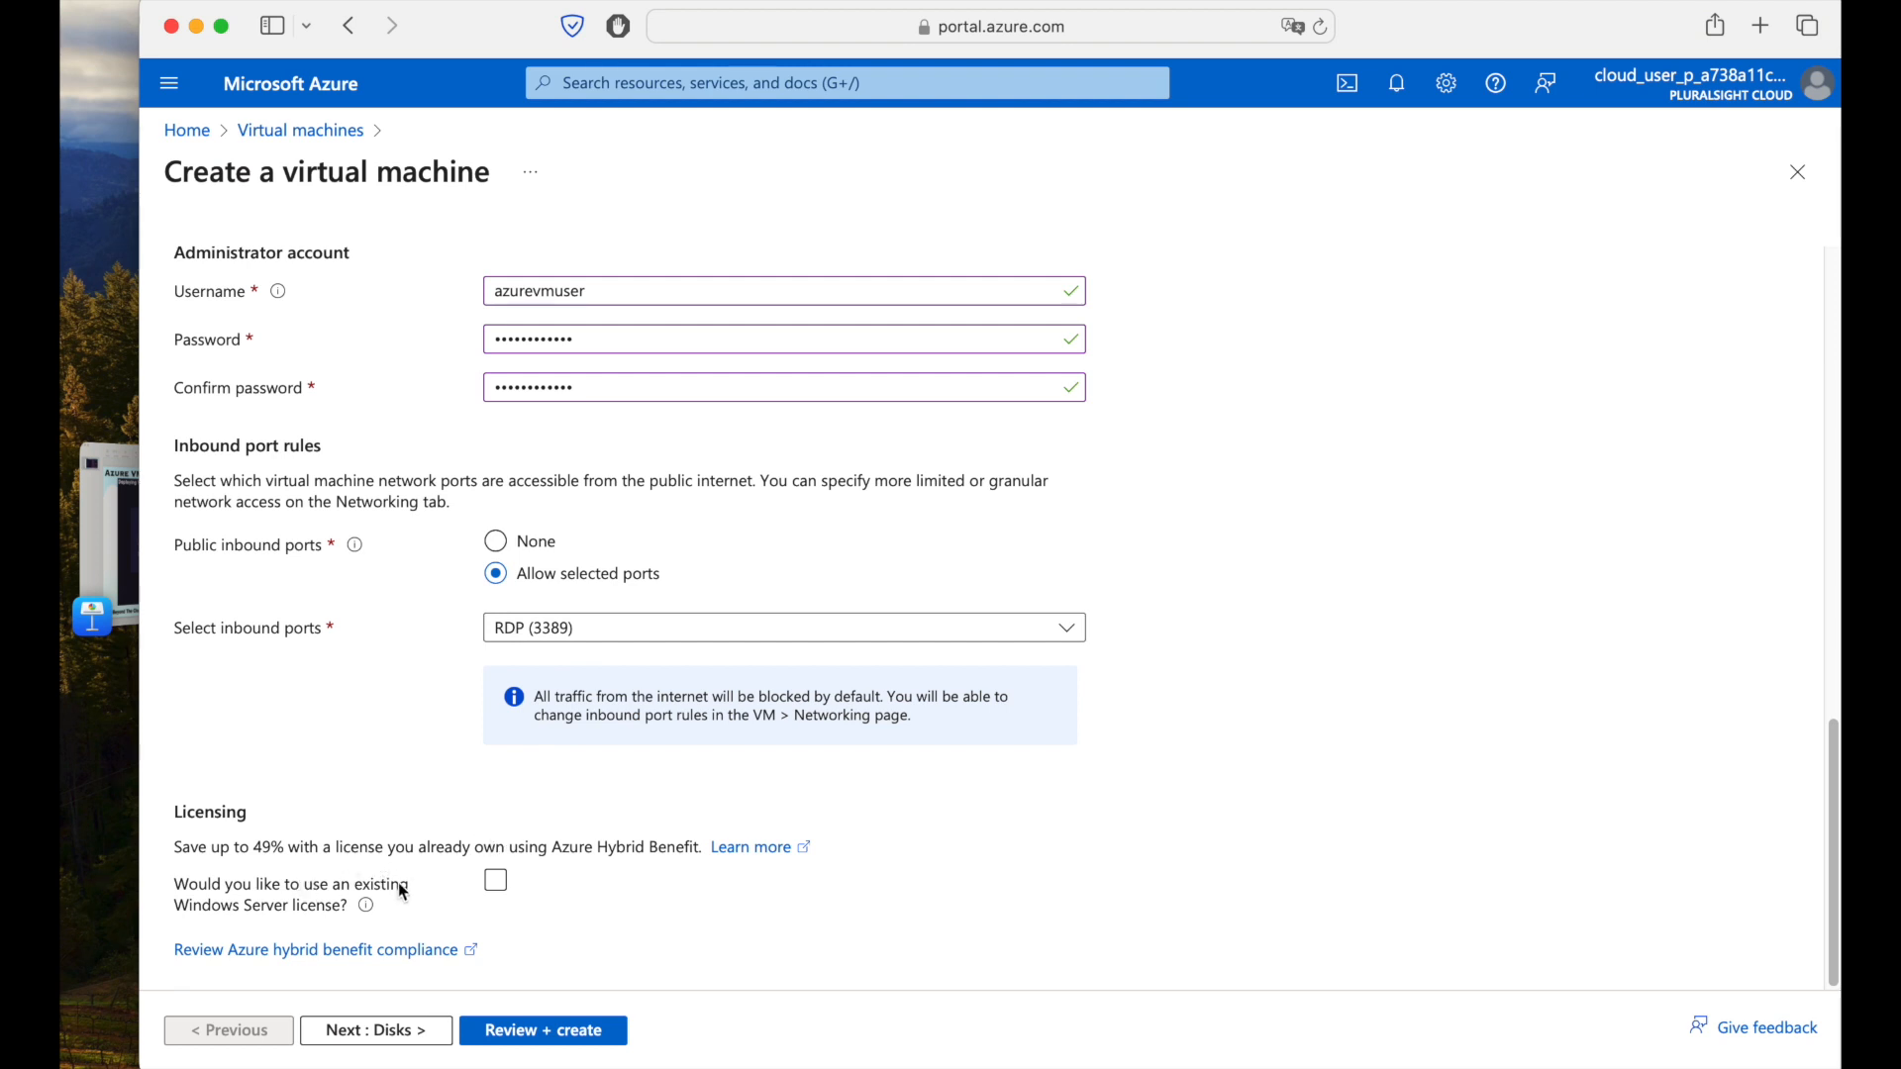
click(496, 880)
scroll(615, 895, down, 1)
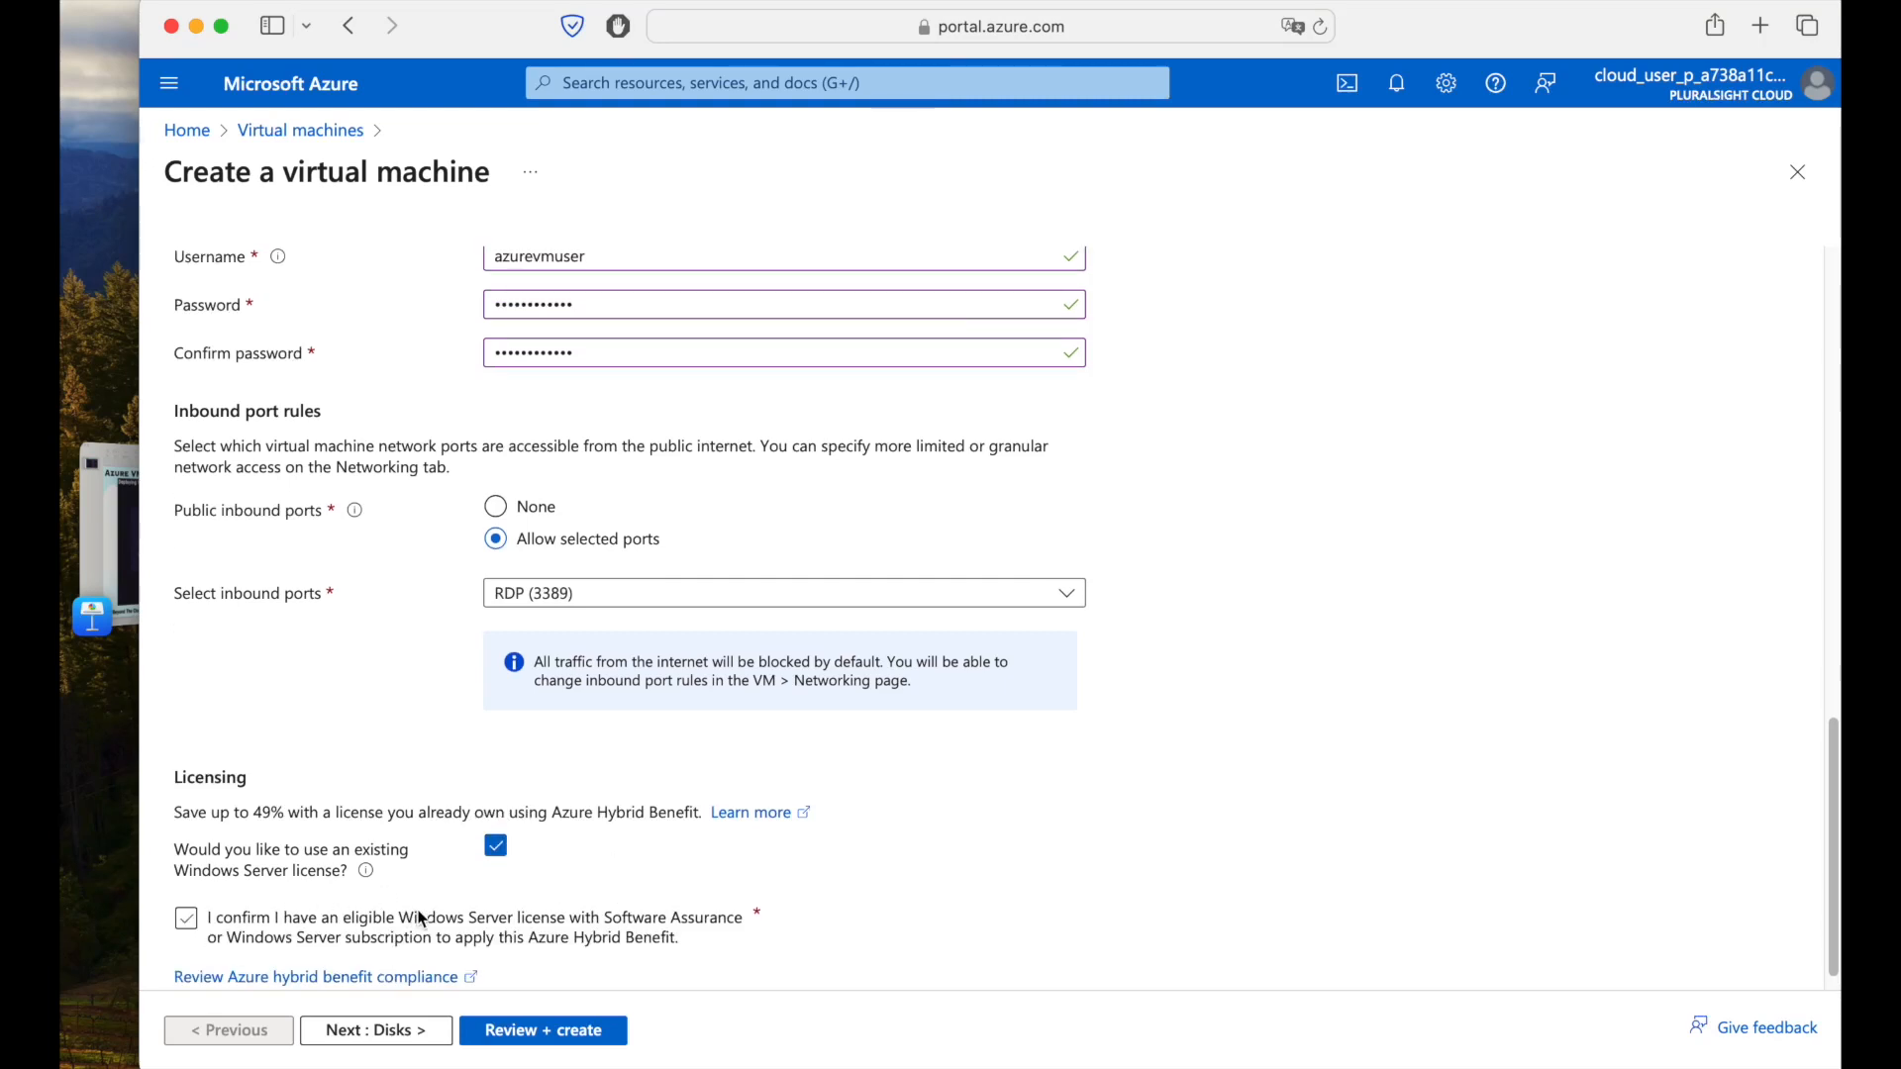
click(496, 846)
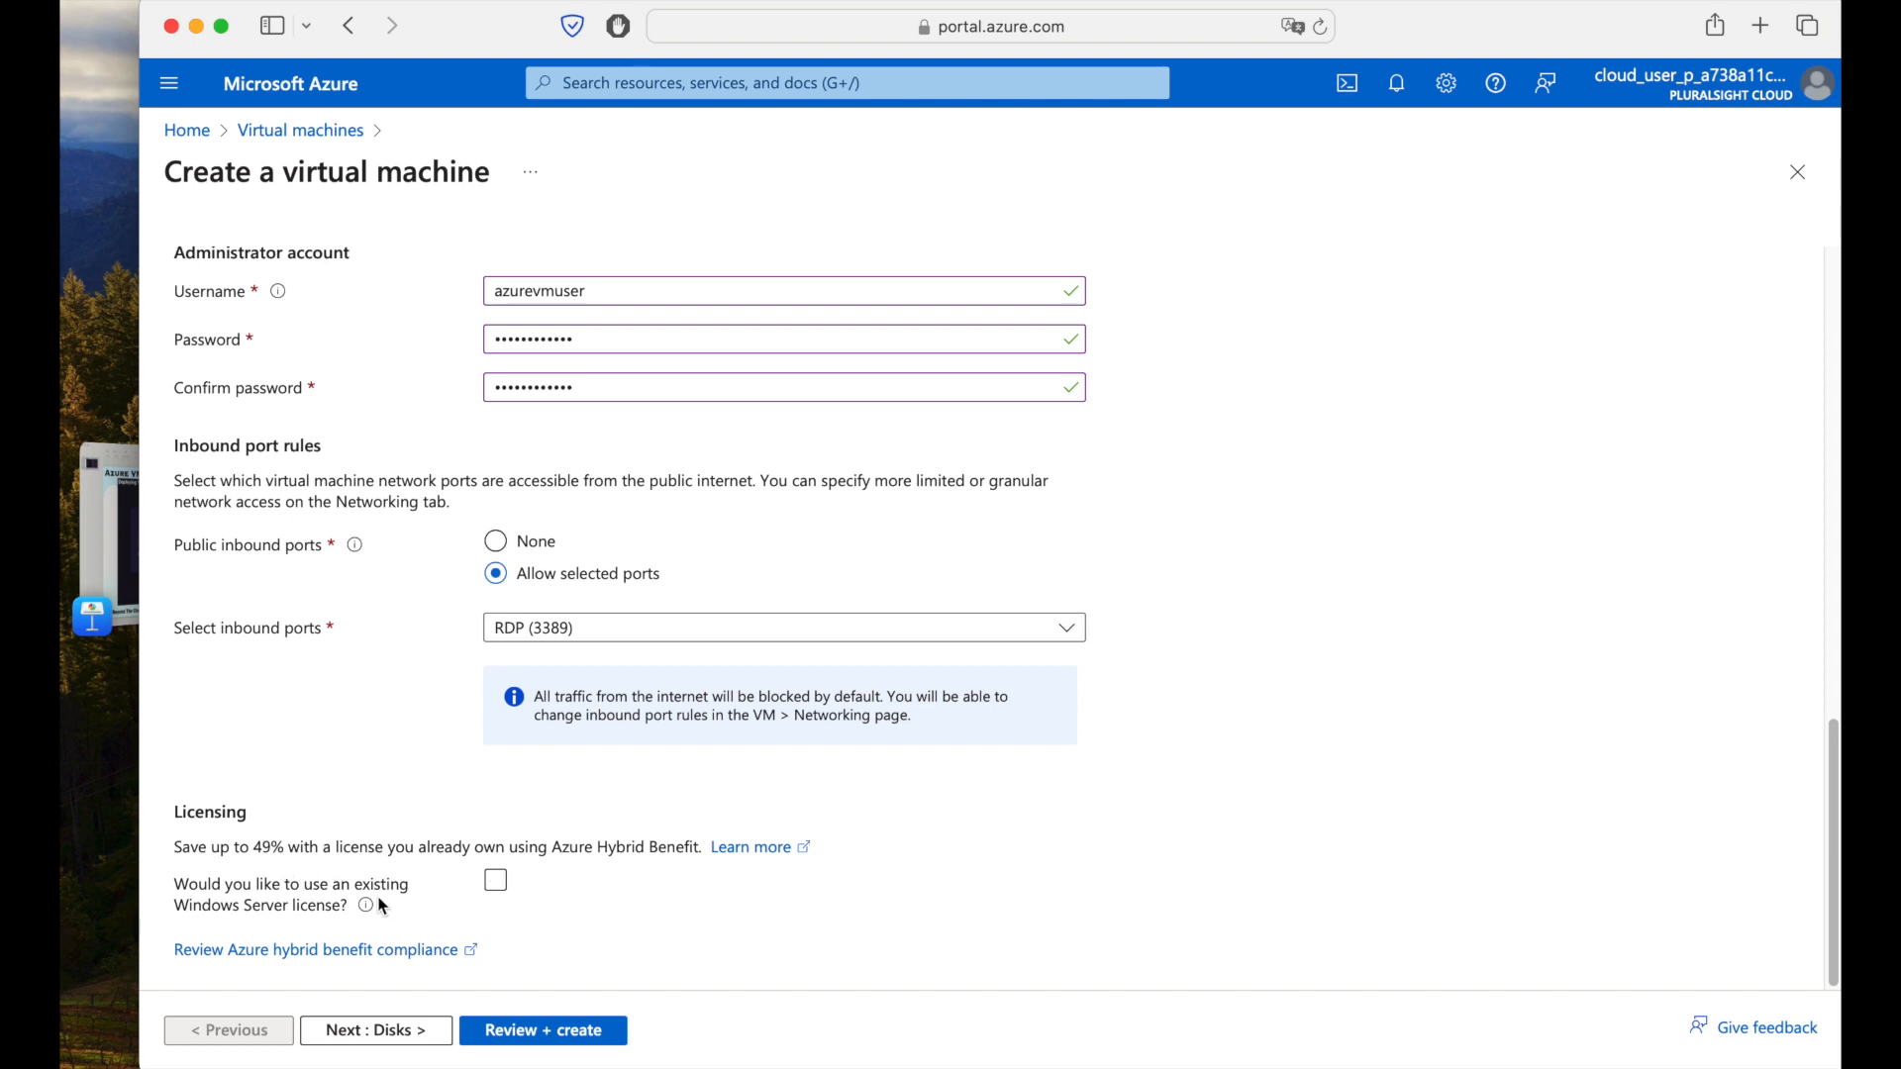
scroll(448, 837, up, 10)
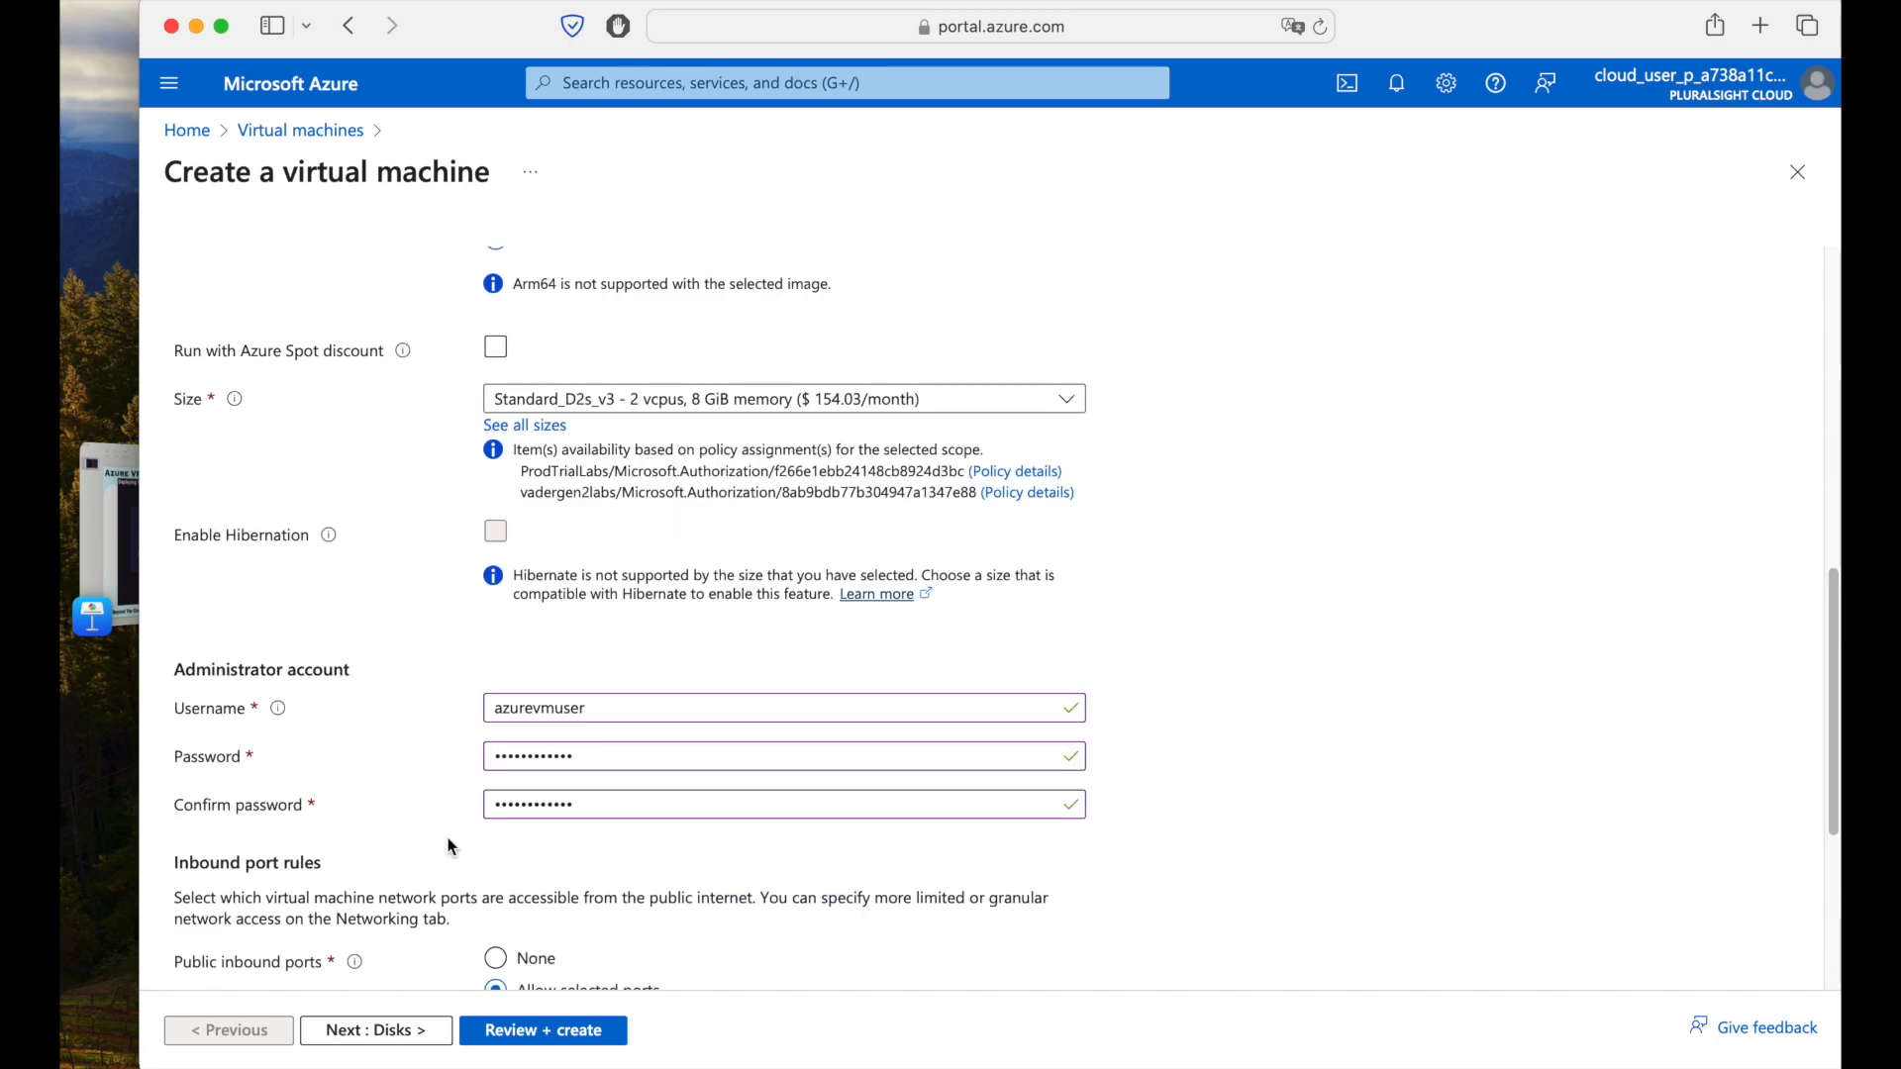
scroll(448, 842, down, 10)
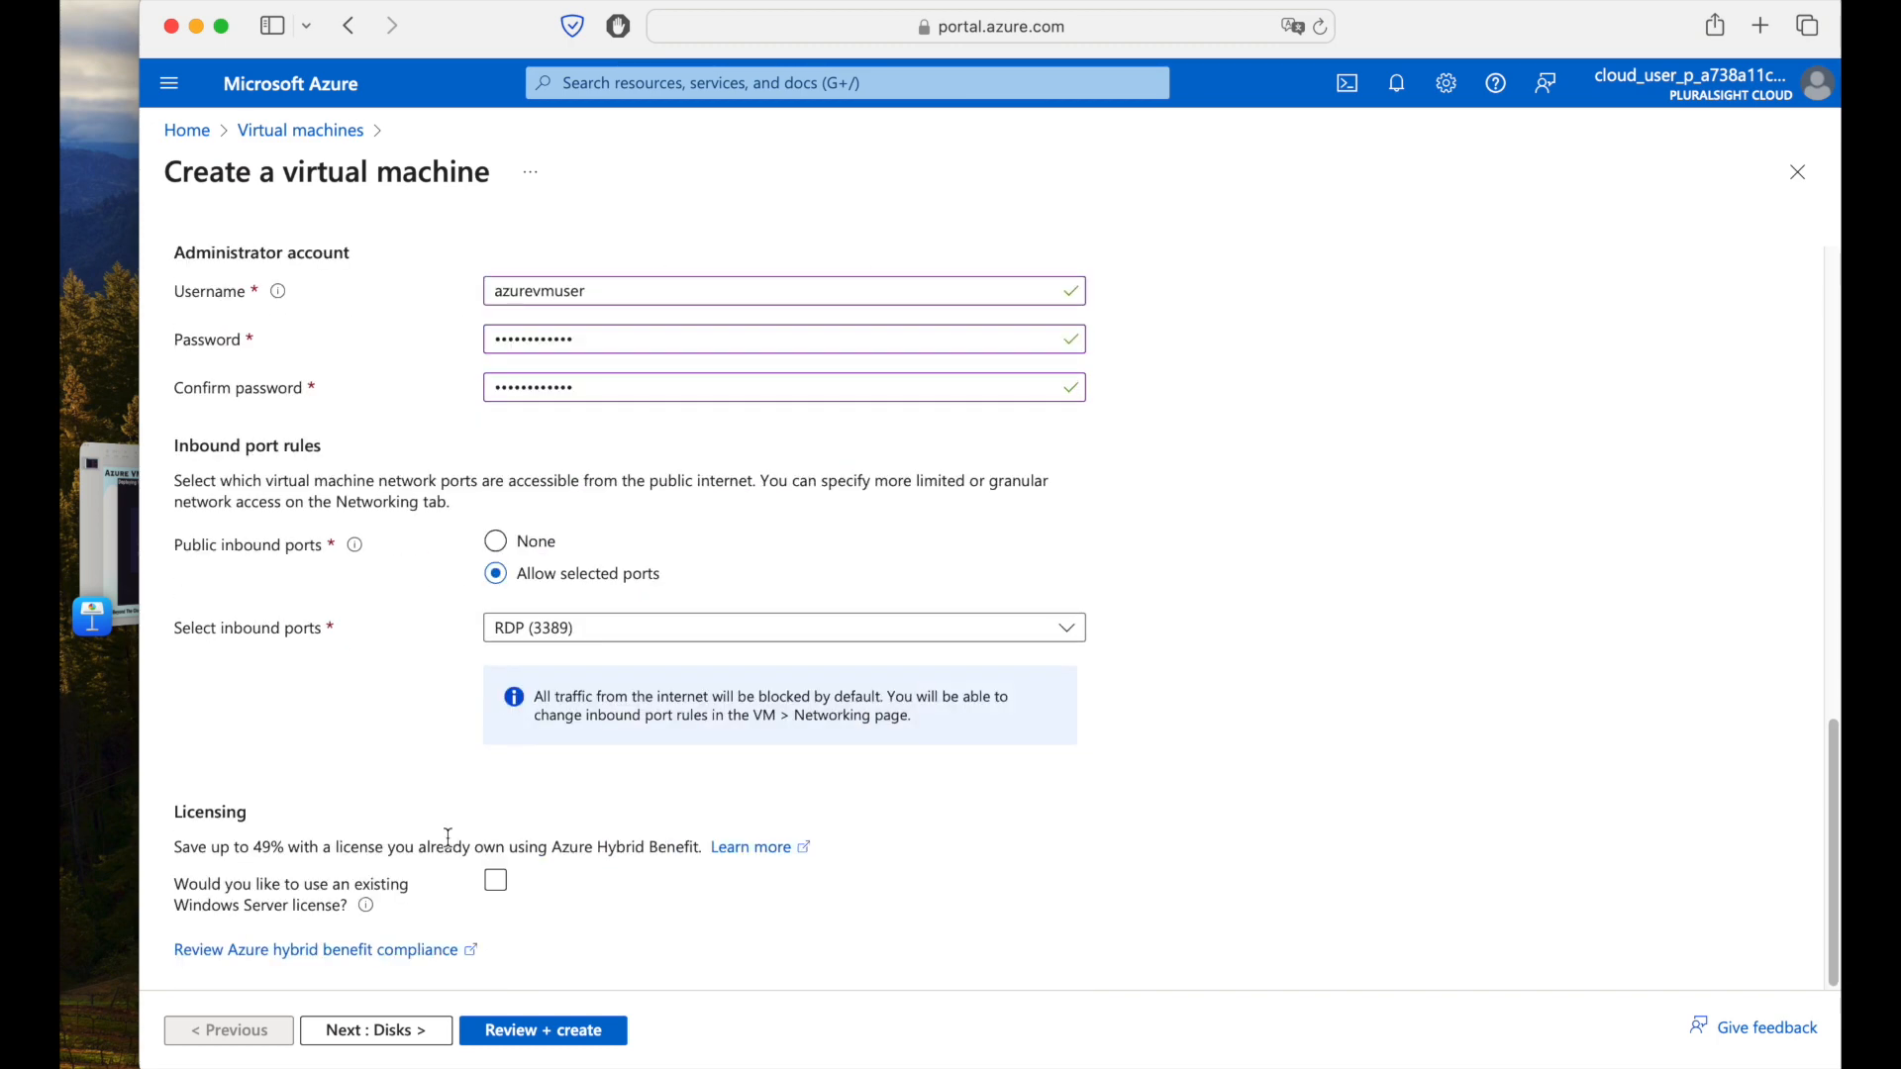
click(423, 1030)
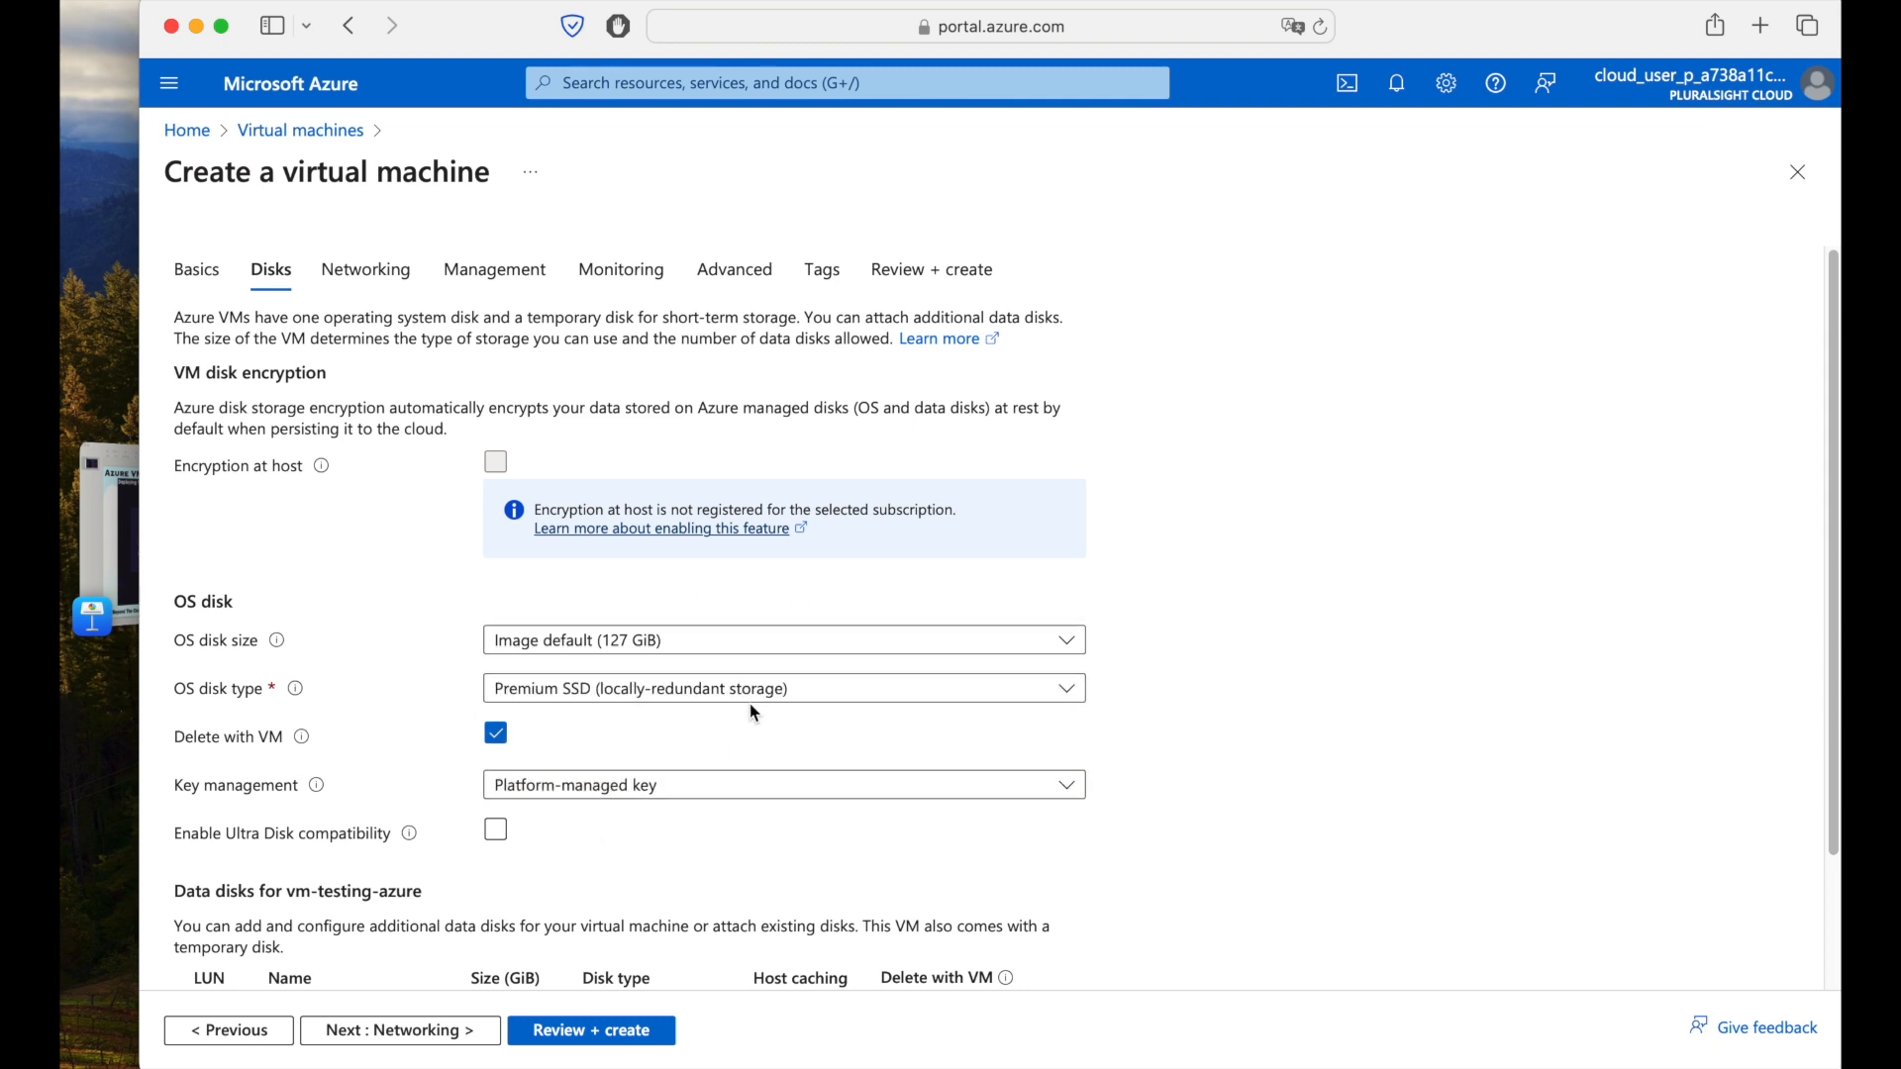
Keep the default 127 GiB Premium SSD disk settings and advance to Networking.
scroll(752, 708, down, 2)
scroll(755, 711, down, 1)
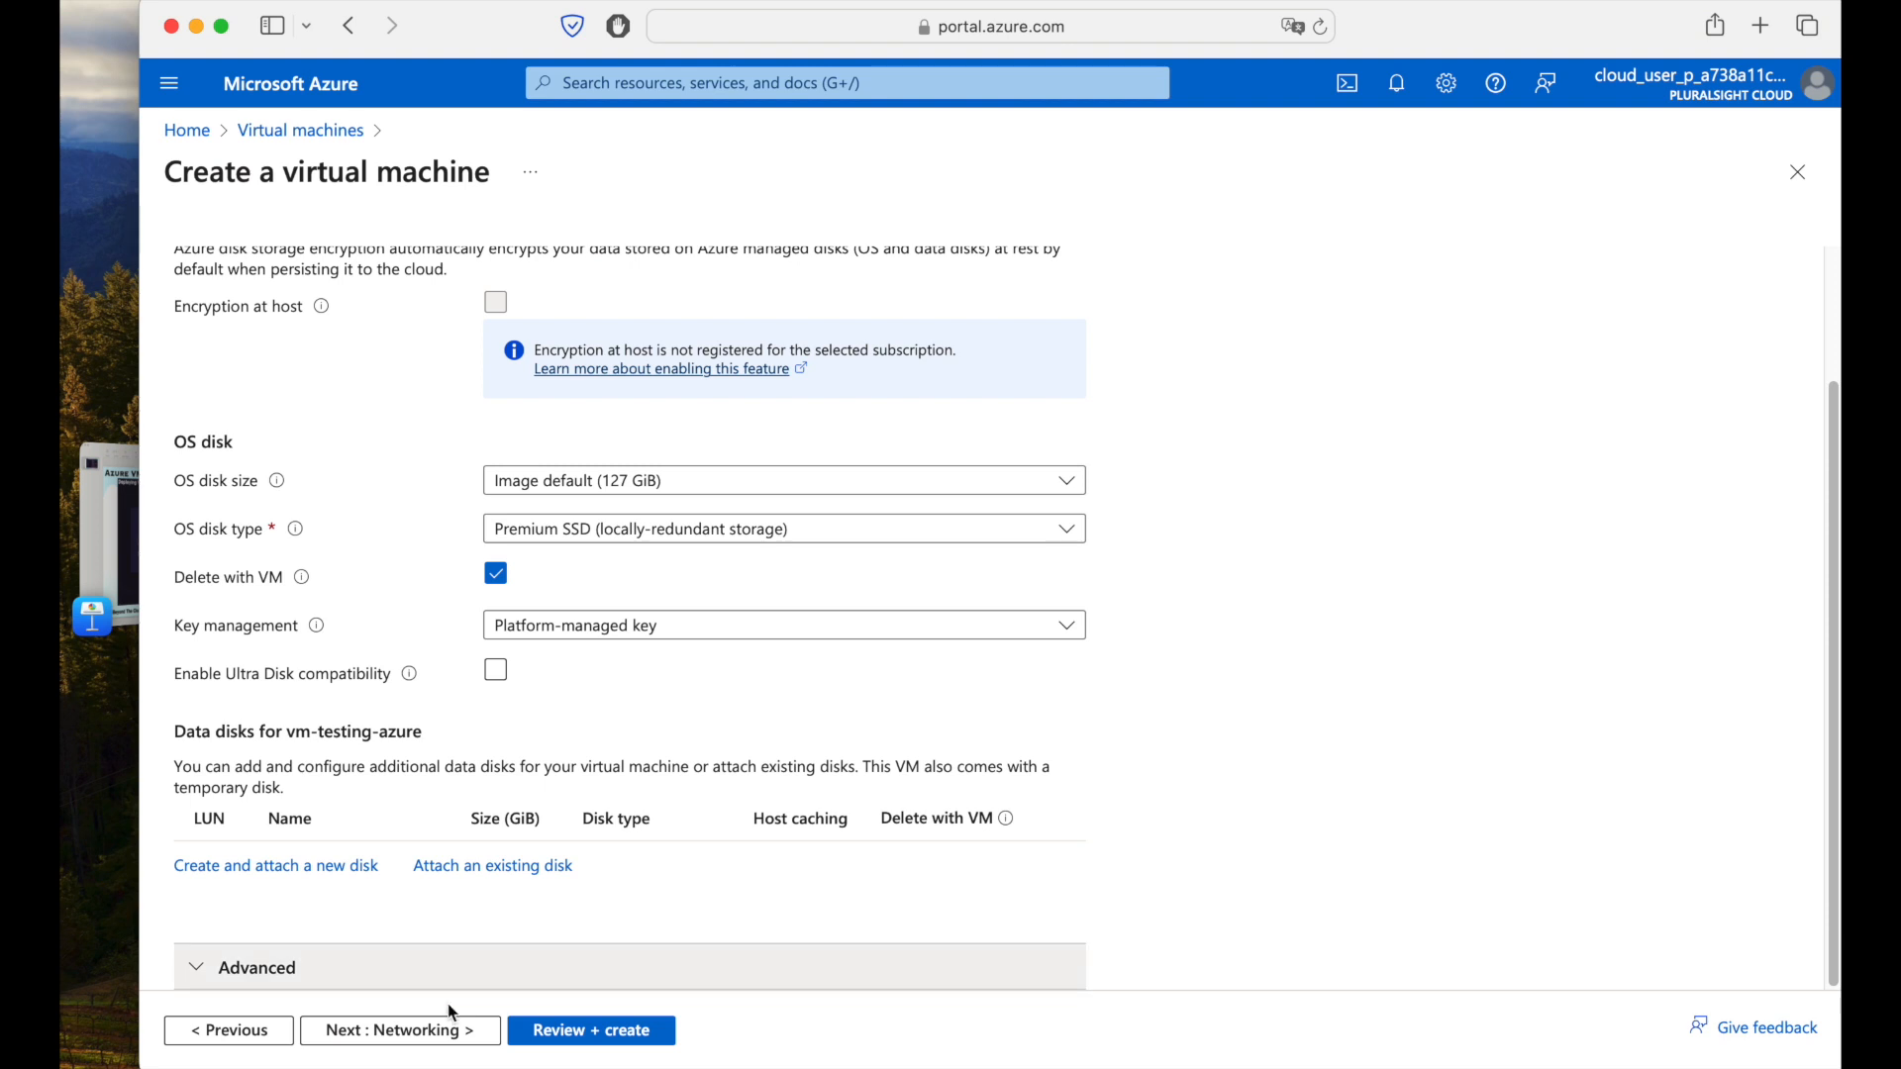
click(435, 1032)
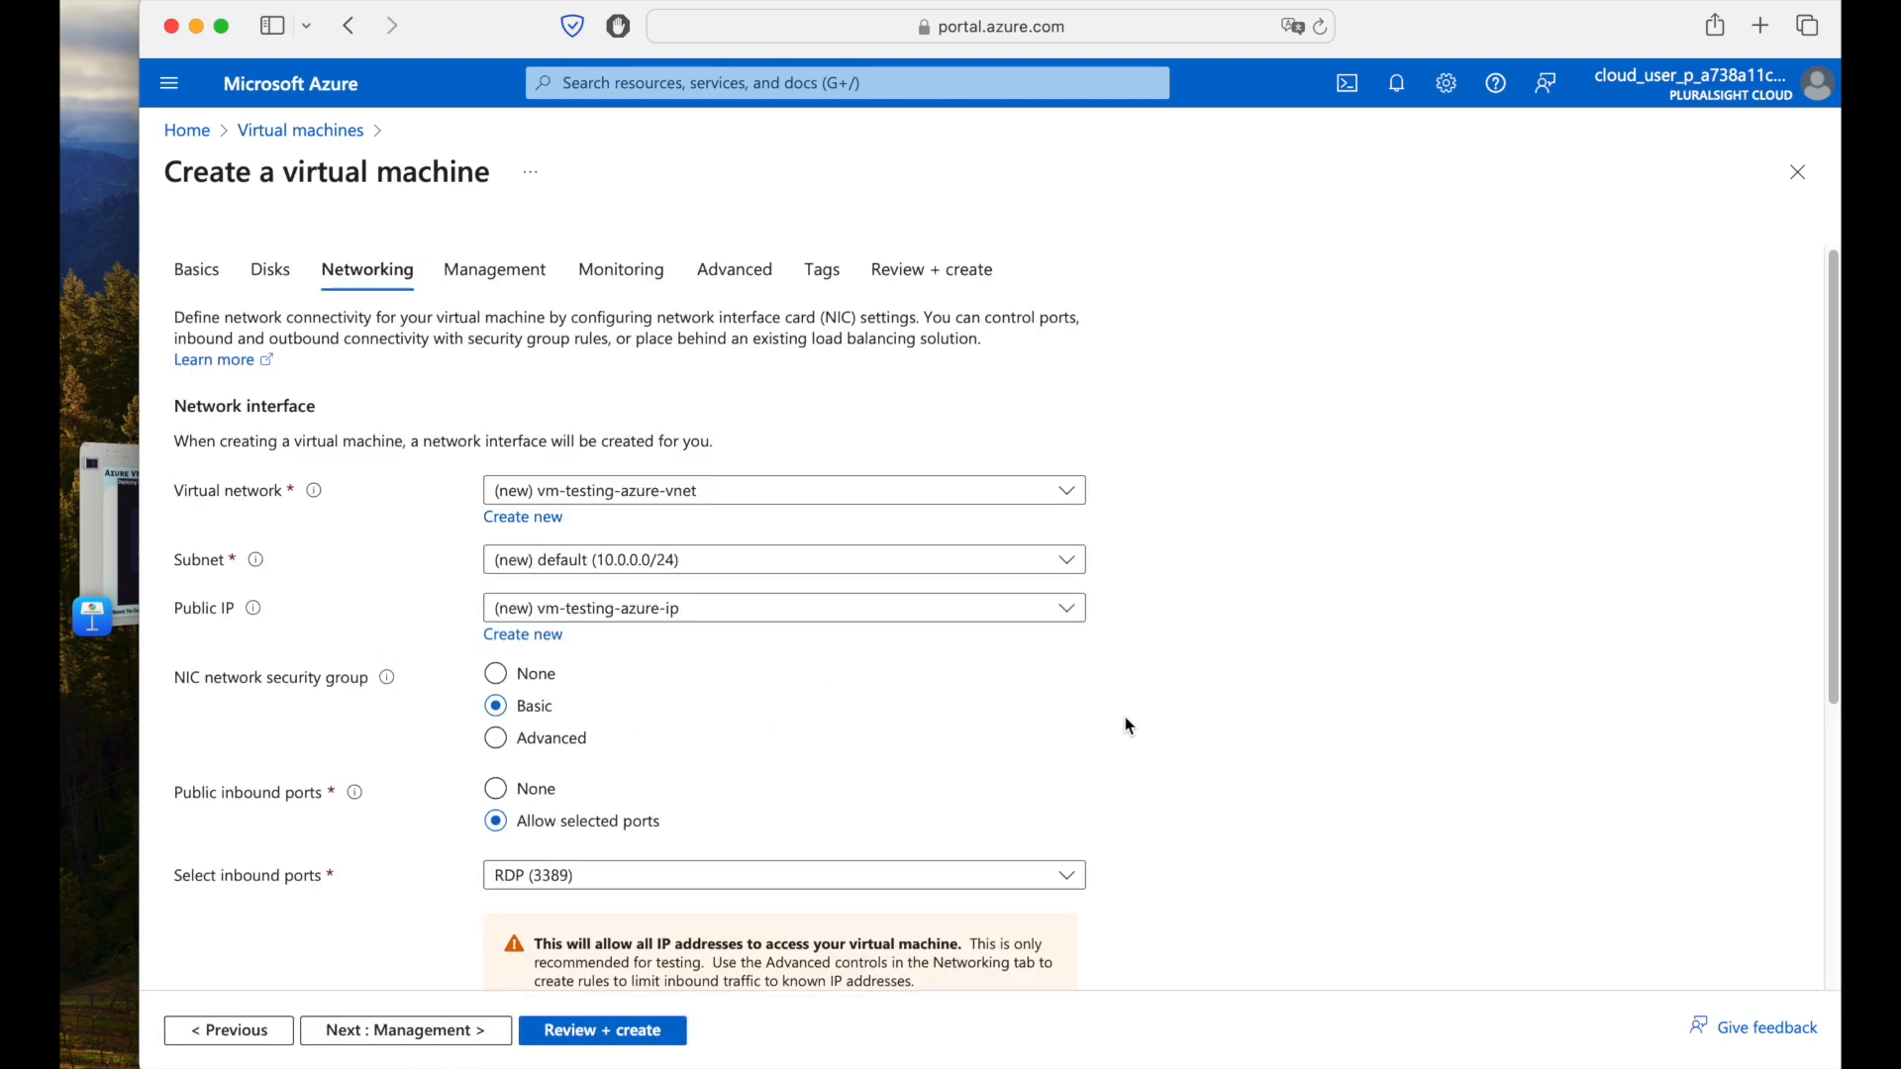
Enable deleting the public IP and NIC when the VM is deleted.
scroll(1125, 717, down, 1)
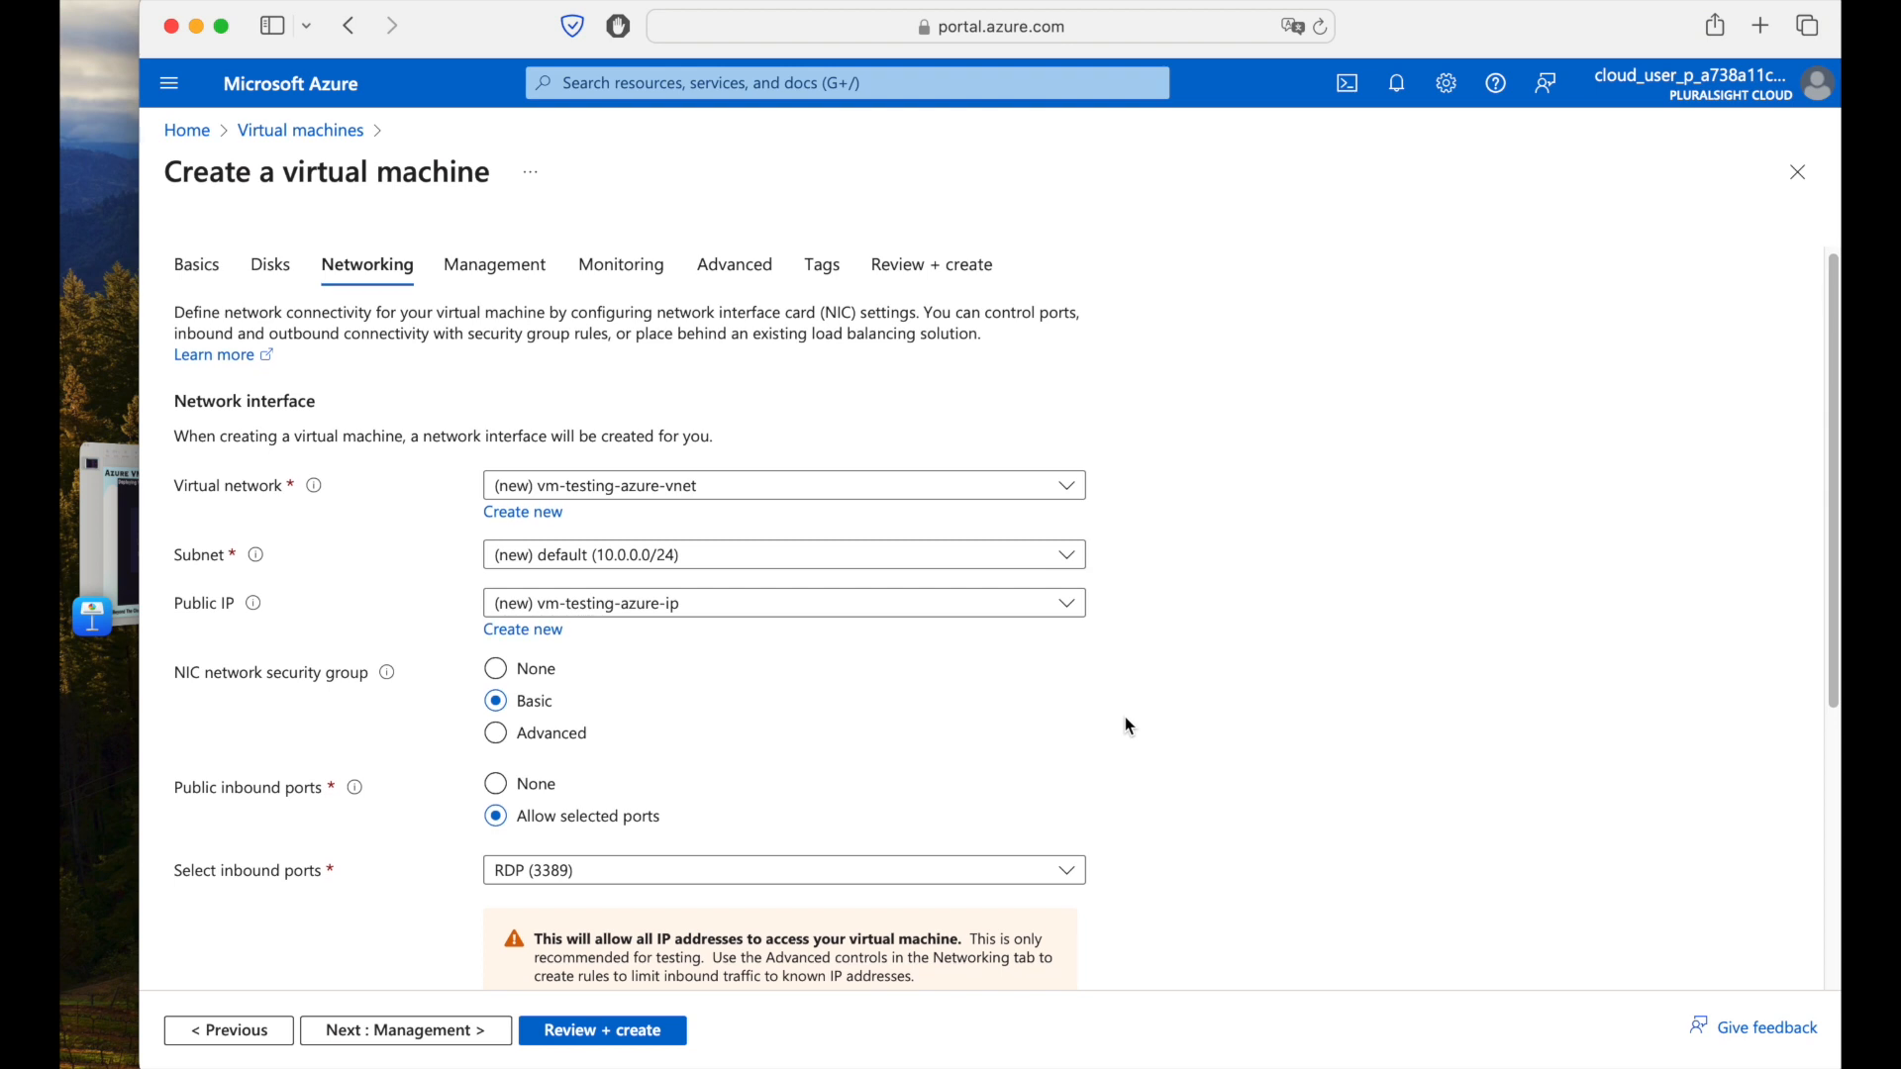
scroll(1125, 718, down, 5)
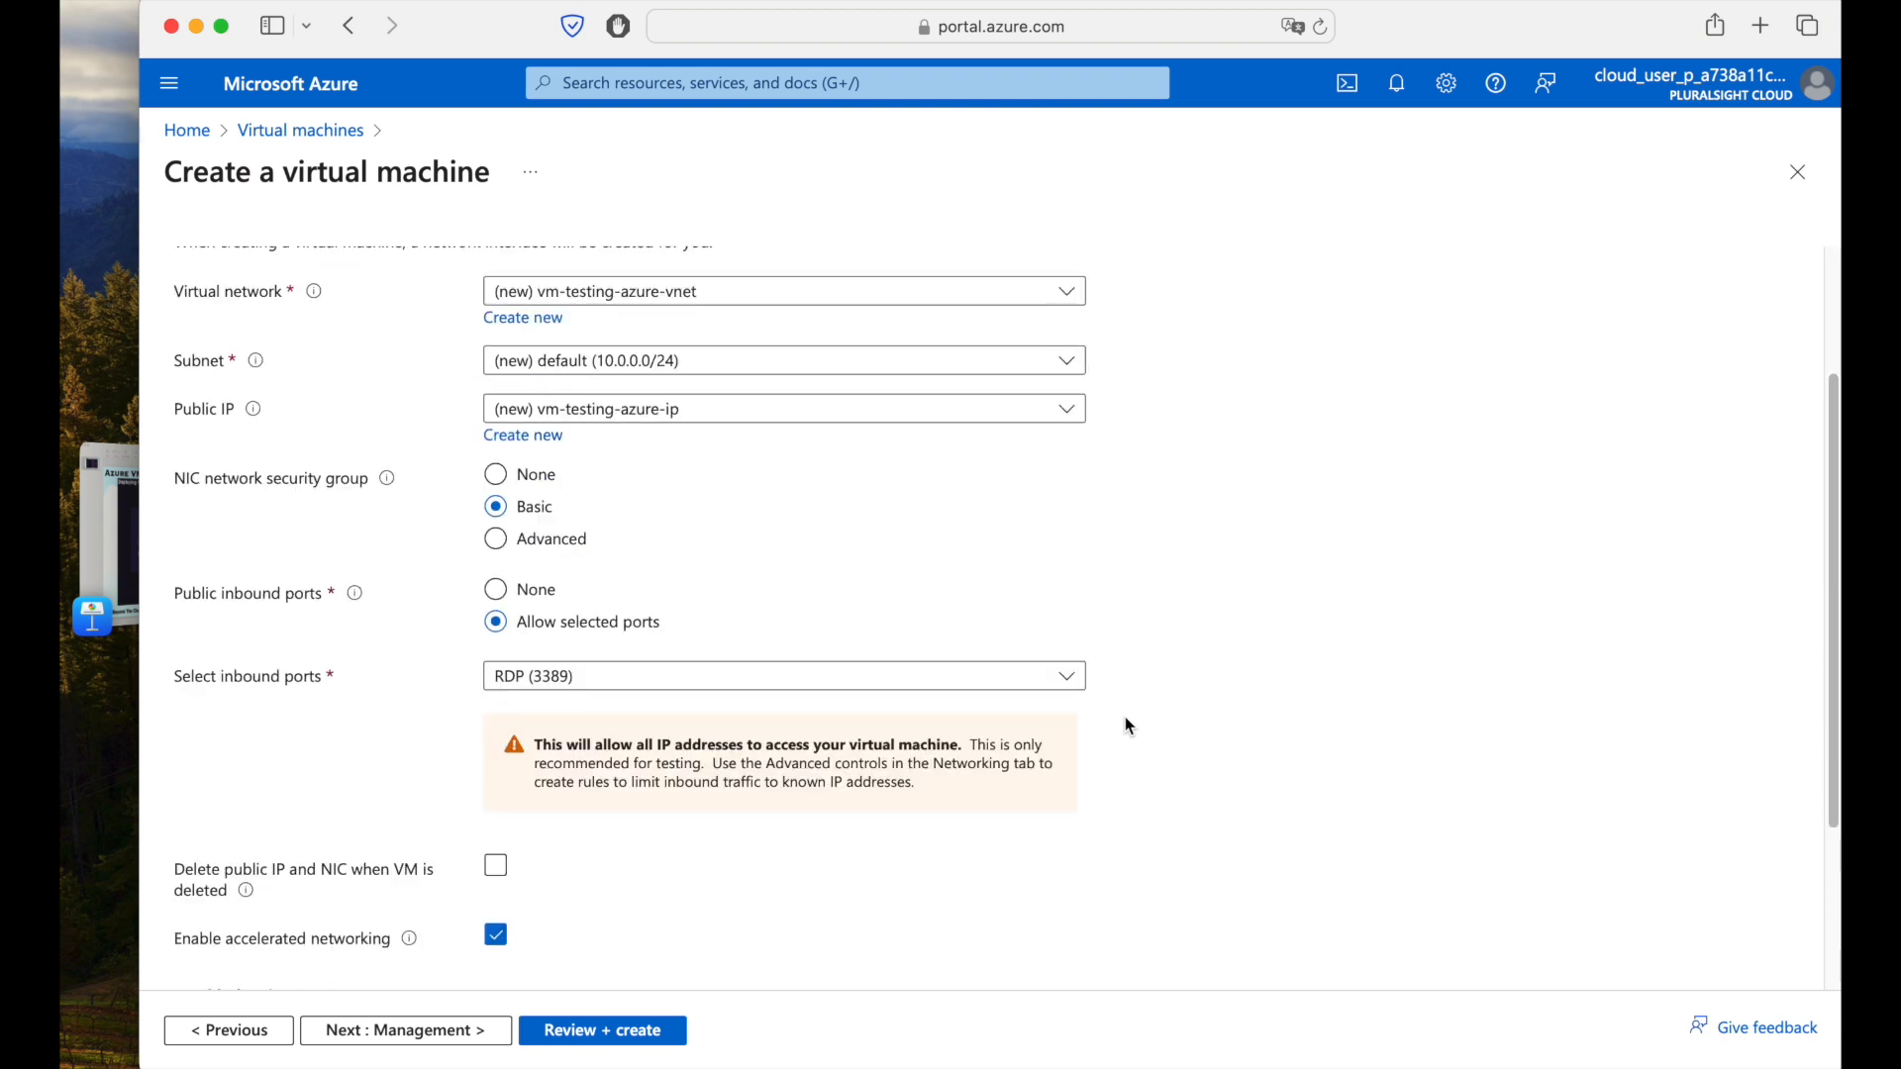
scroll(1126, 726, down, 1)
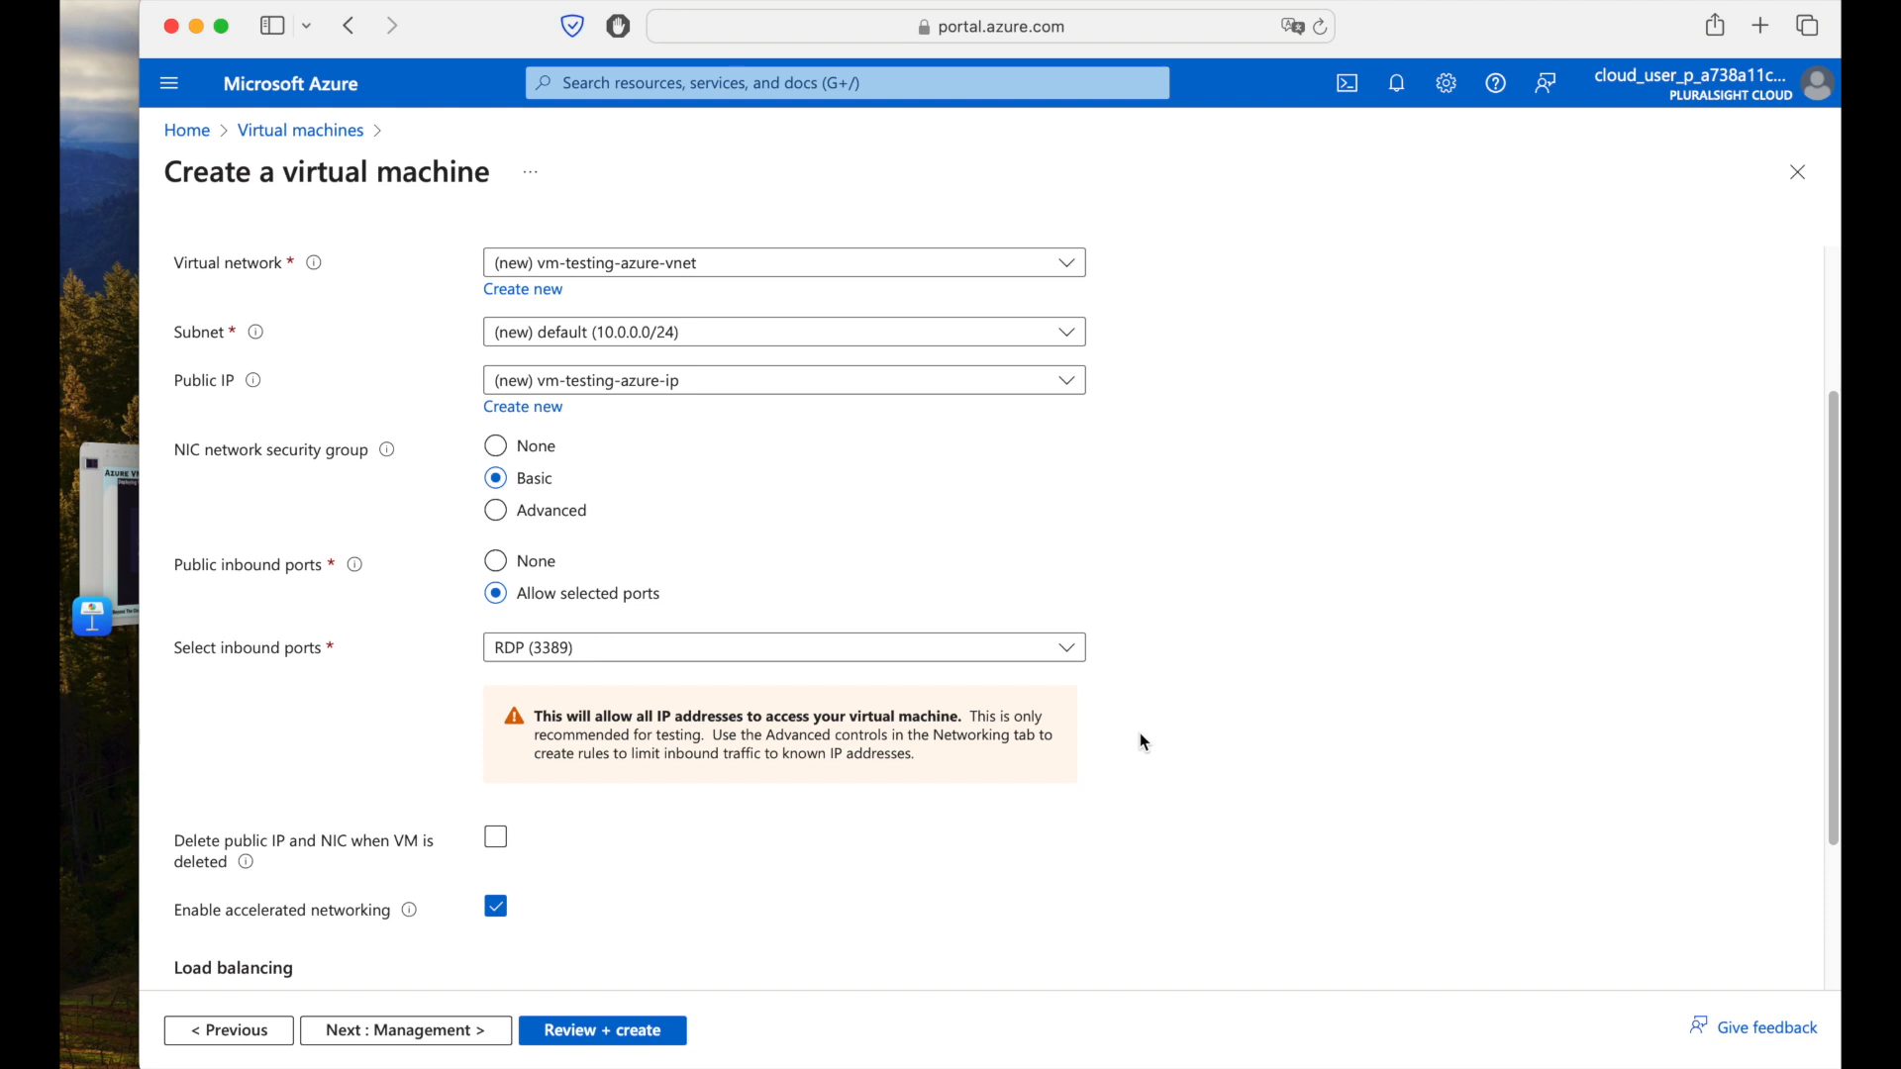
scroll(1143, 742, down, 2)
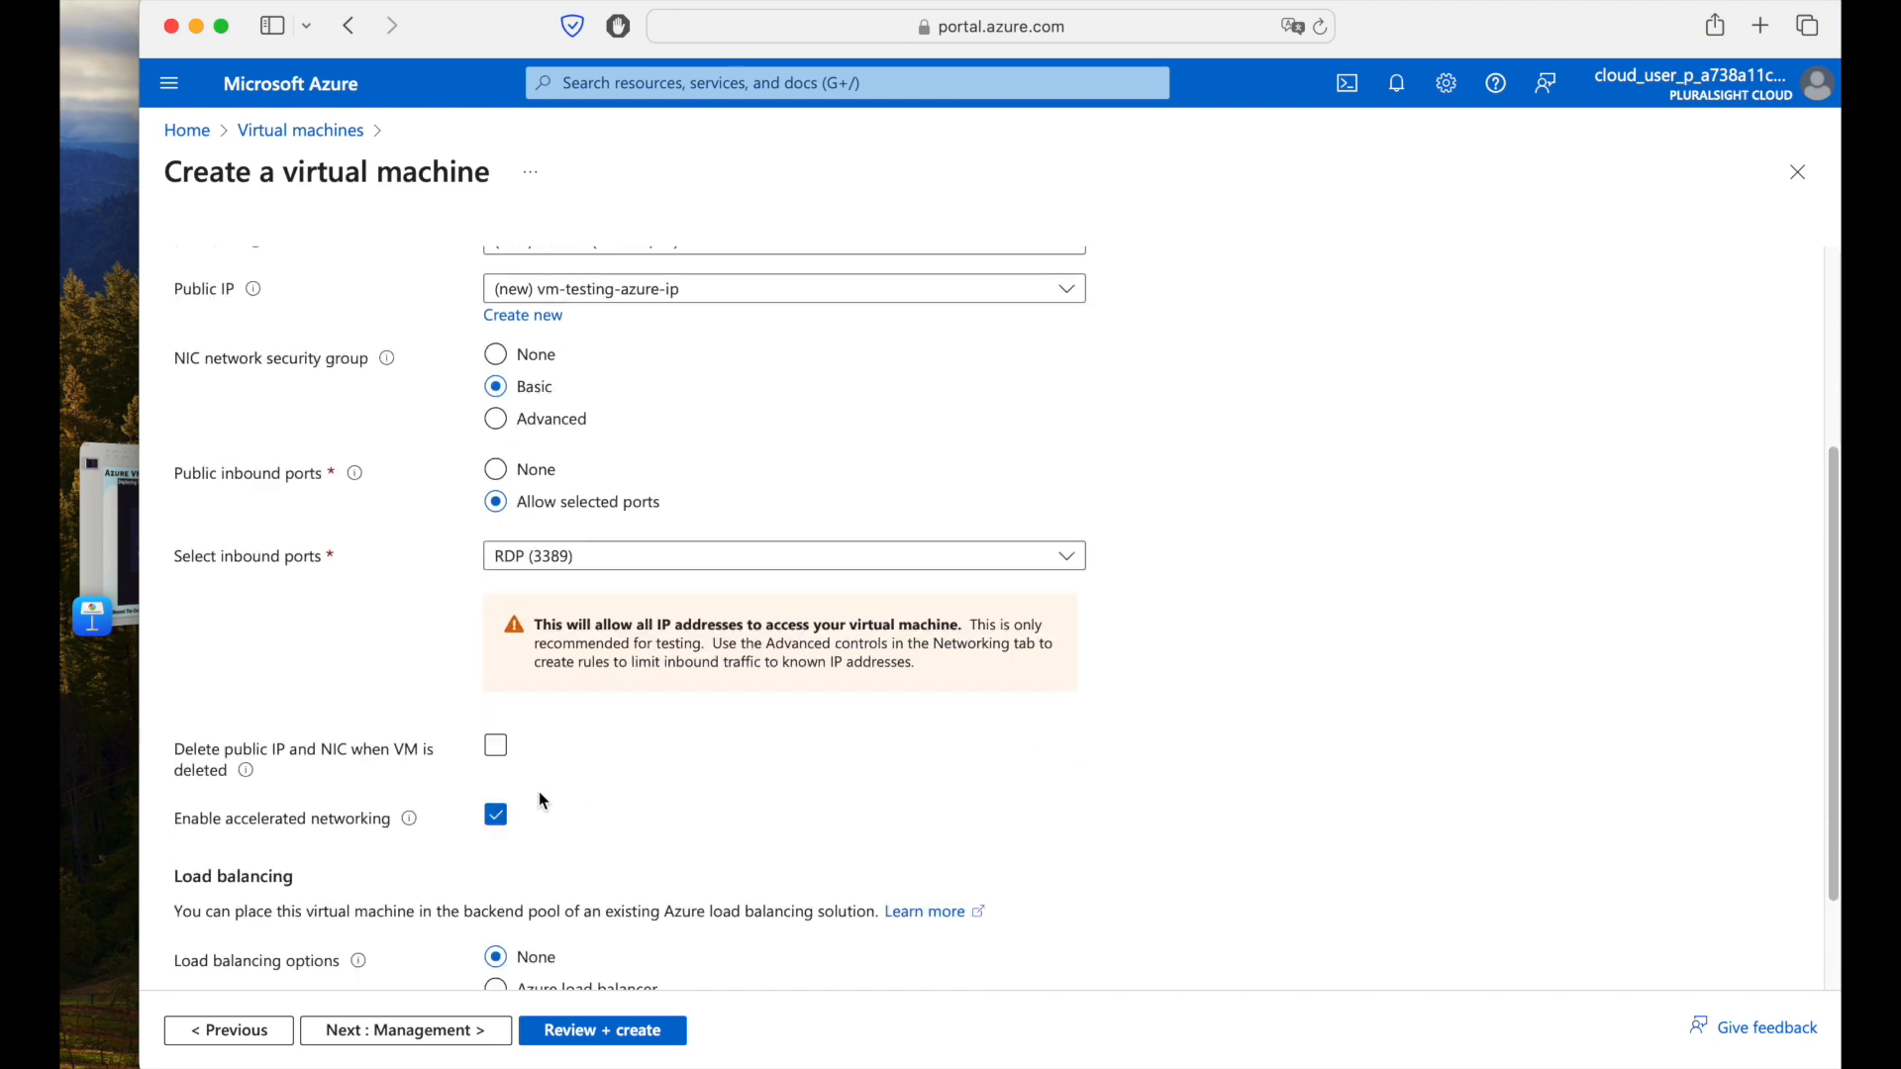
click(498, 747)
Advance through the Management settings to the Monitoring settings.
scroll(1113, 757, down, 1)
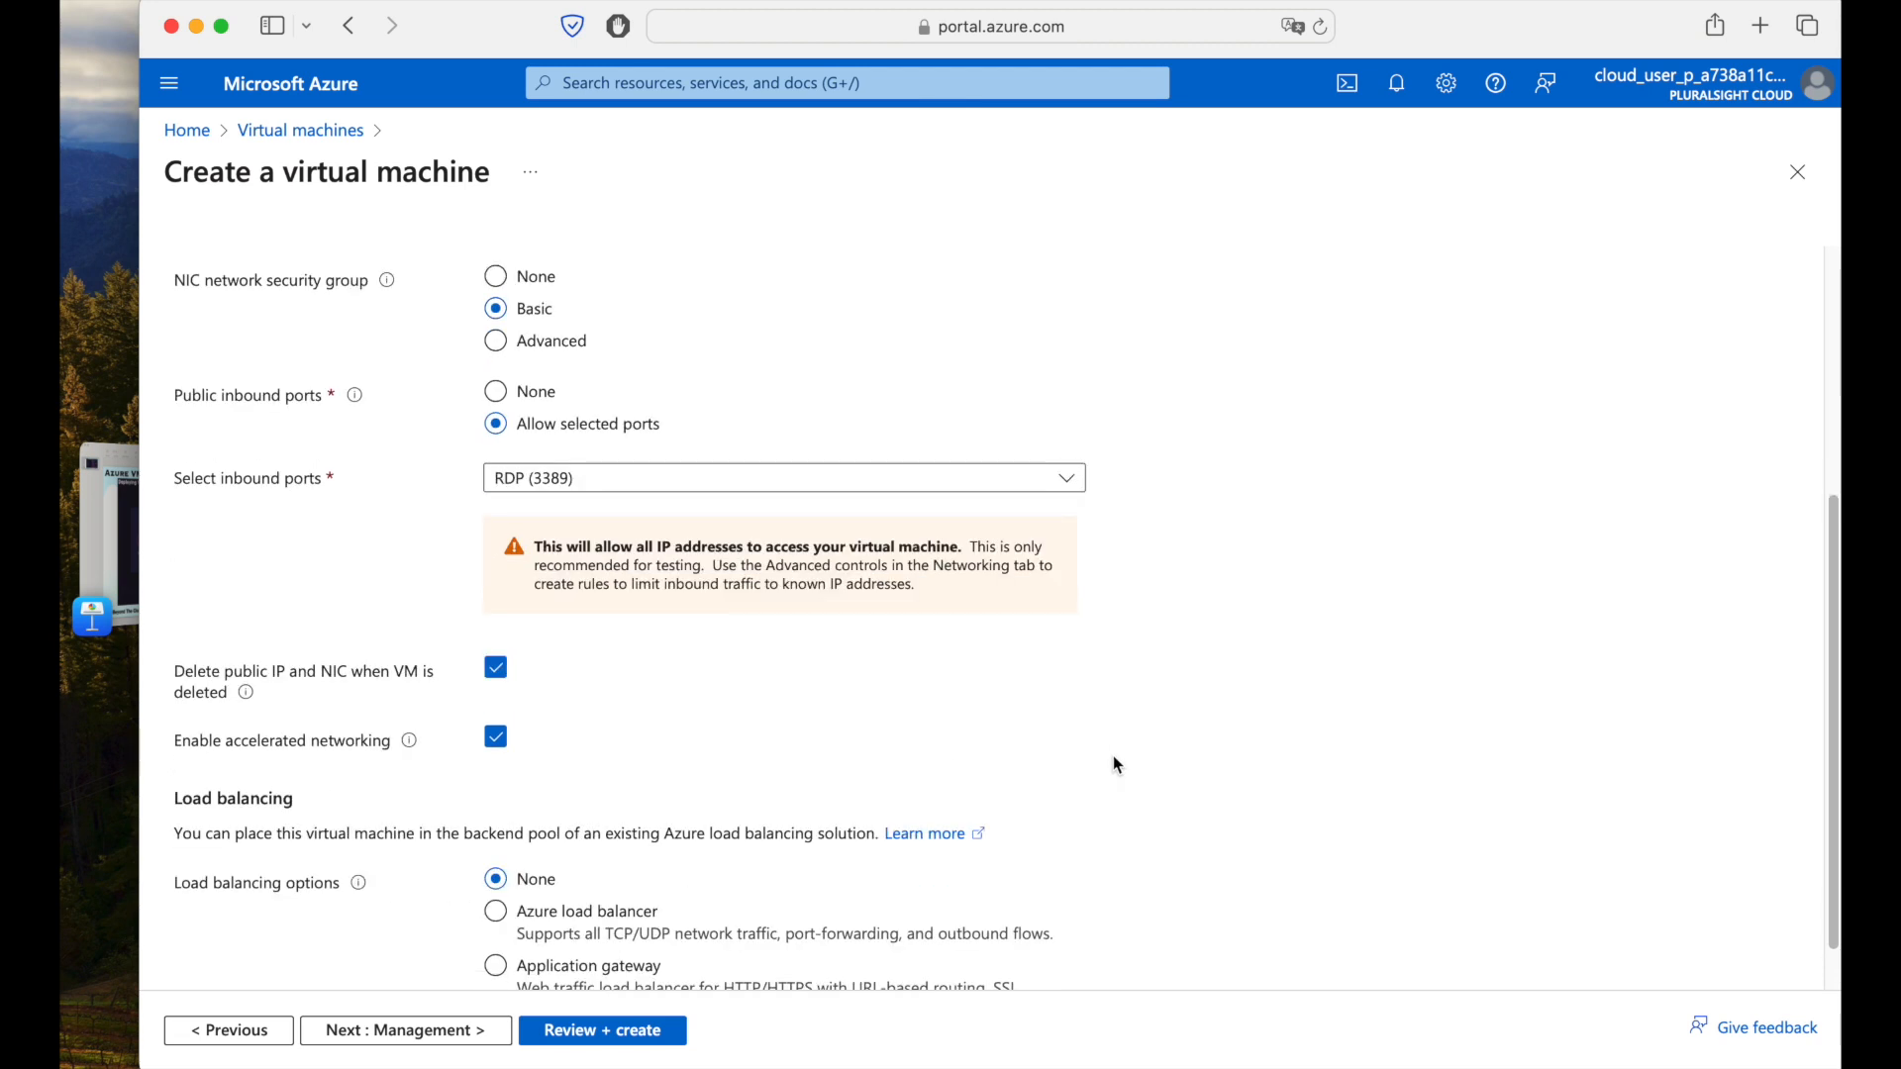
scroll(1112, 756, down, 1)
click(479, 1033)
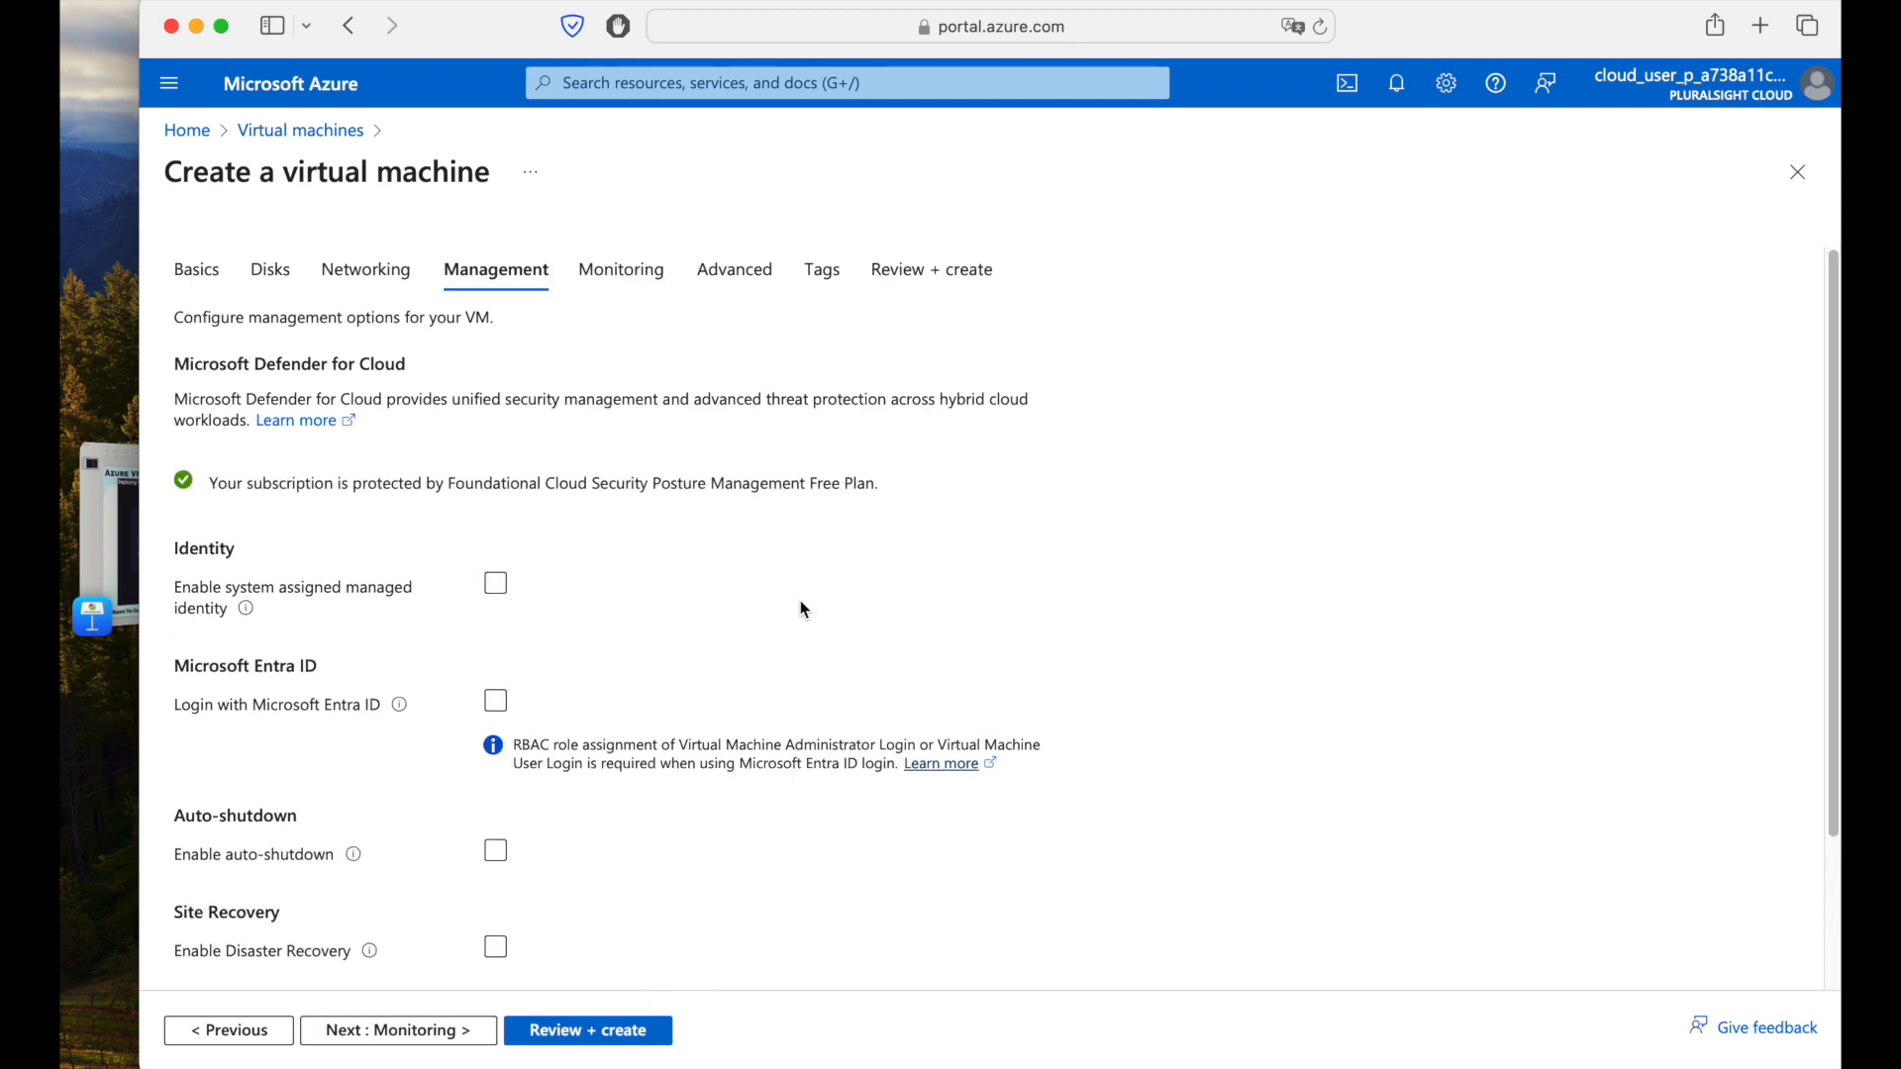
scroll(804, 609, down, 3)
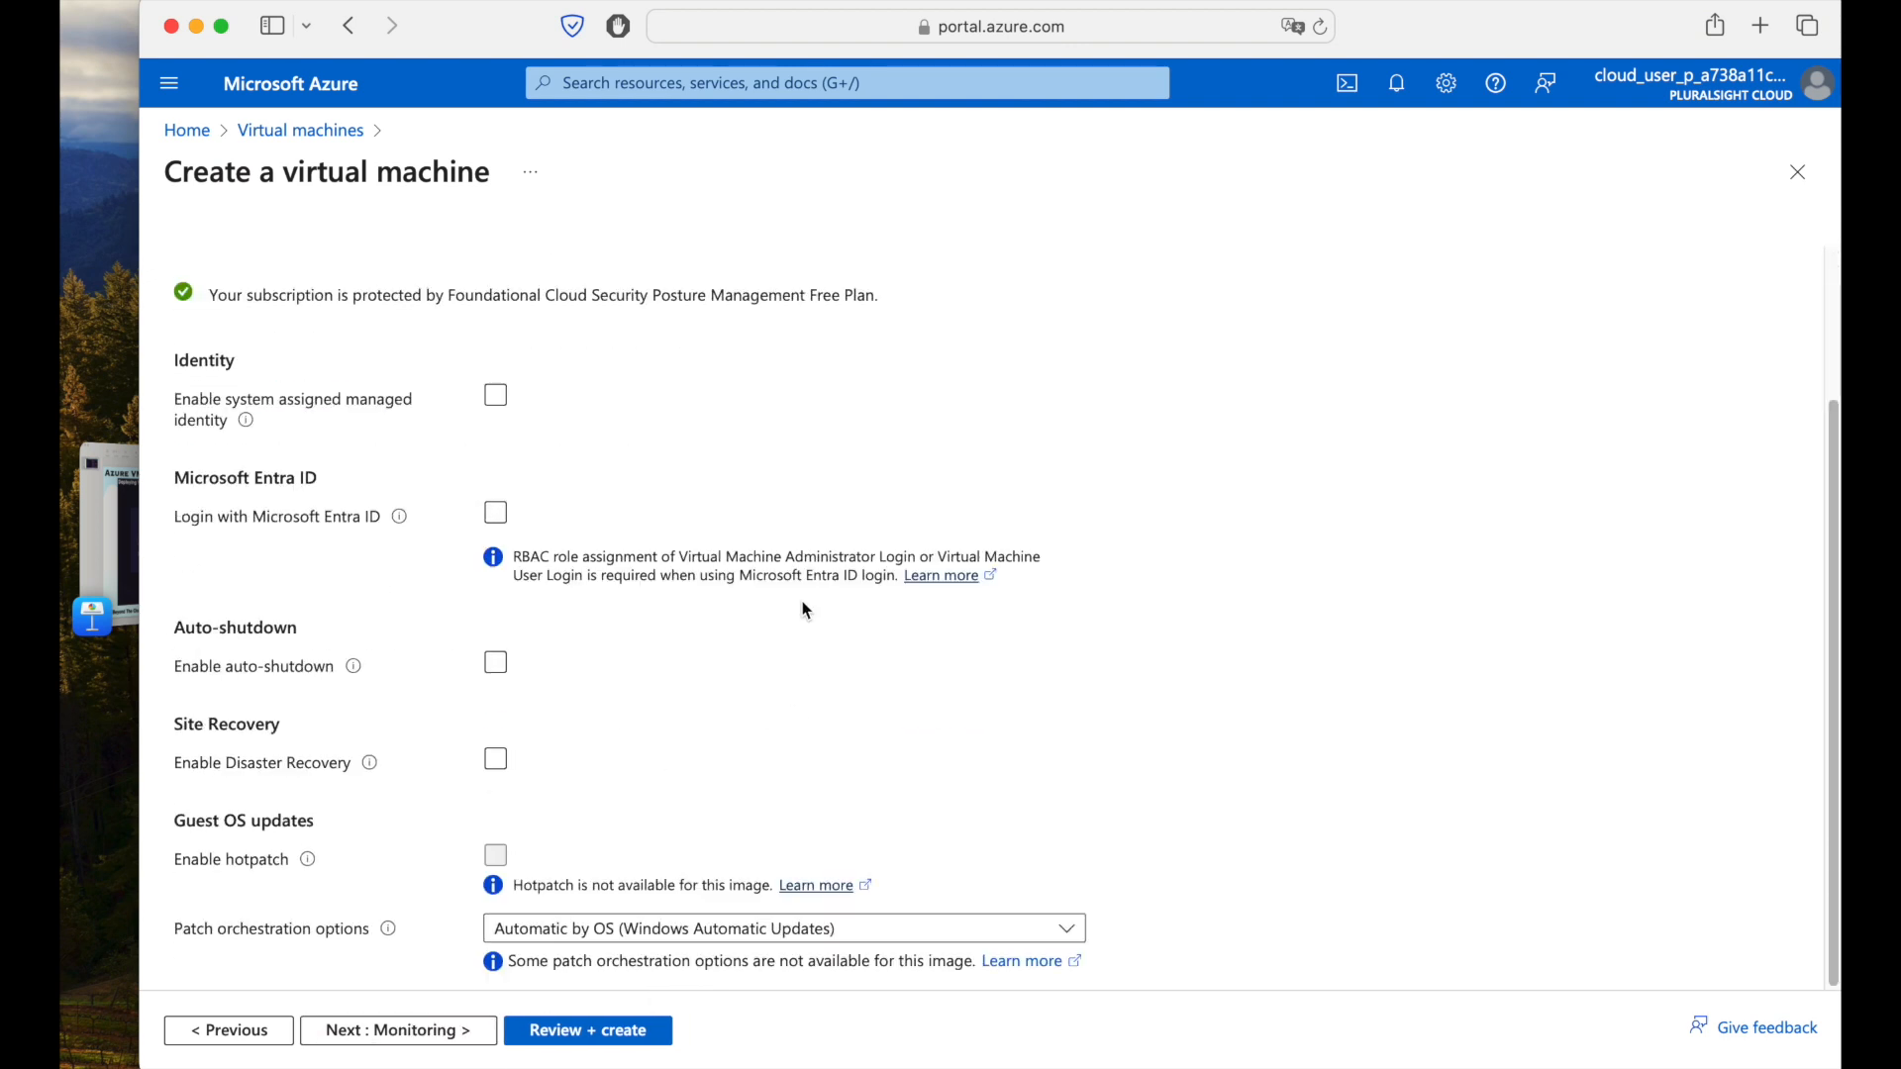
click(430, 1033)
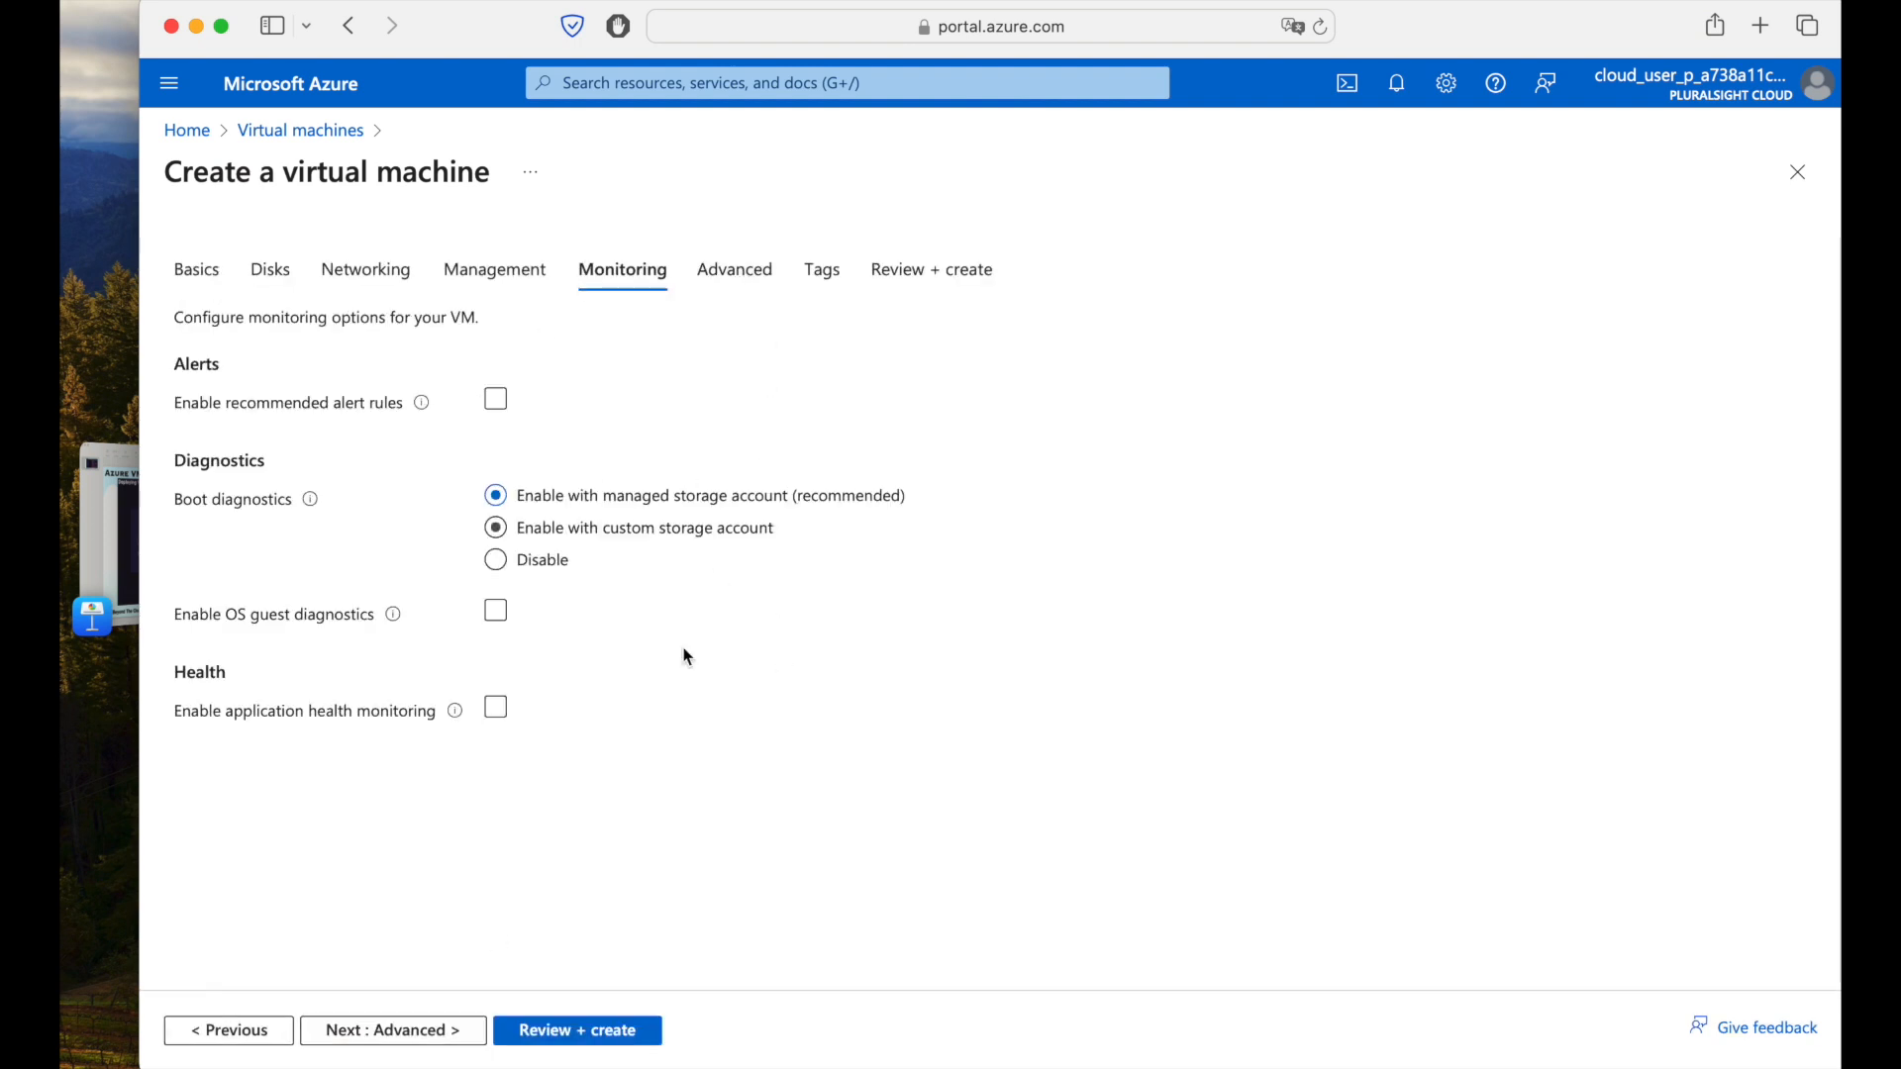
Open the Review + create summary showing Standard D2s v3 at 0.2110 USD/hr.
click(621, 1030)
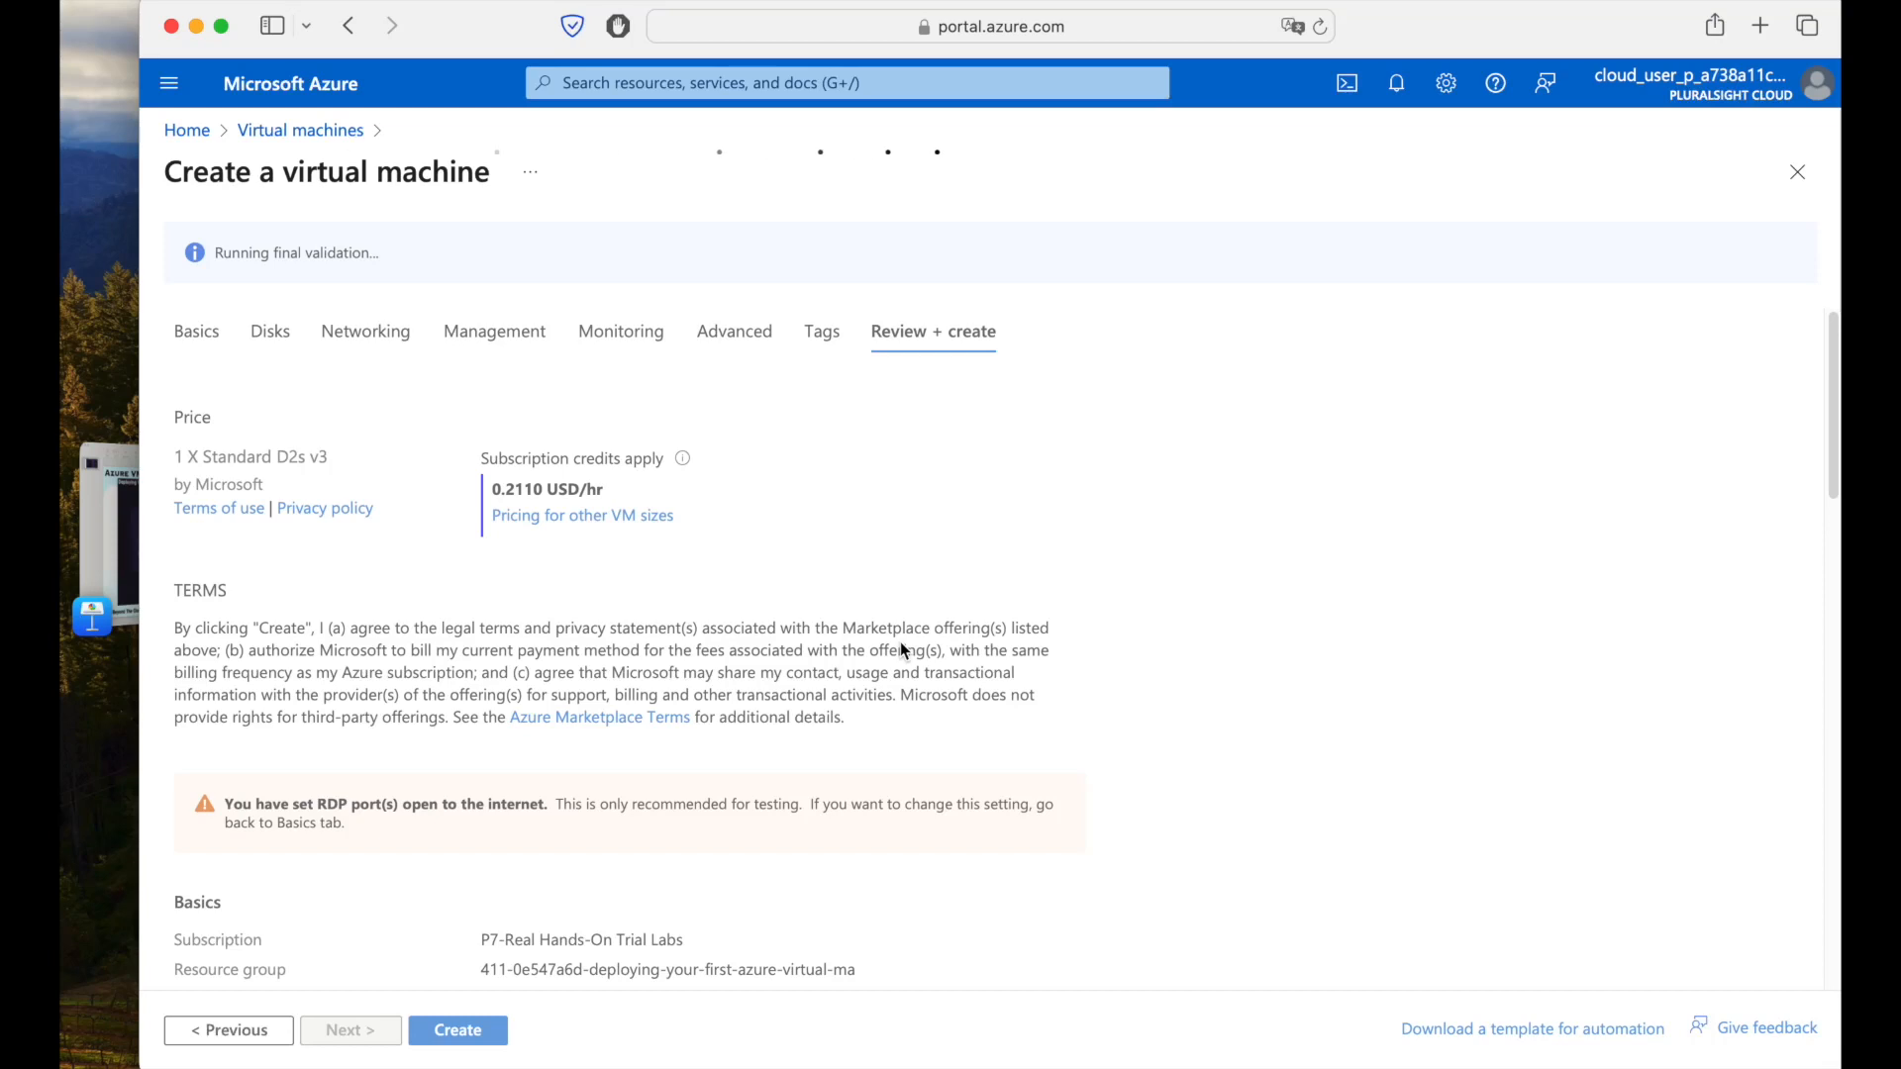
Review the validated vm-testing-azure summary and create the virtual machine.
scroll(900, 651, down, 3)
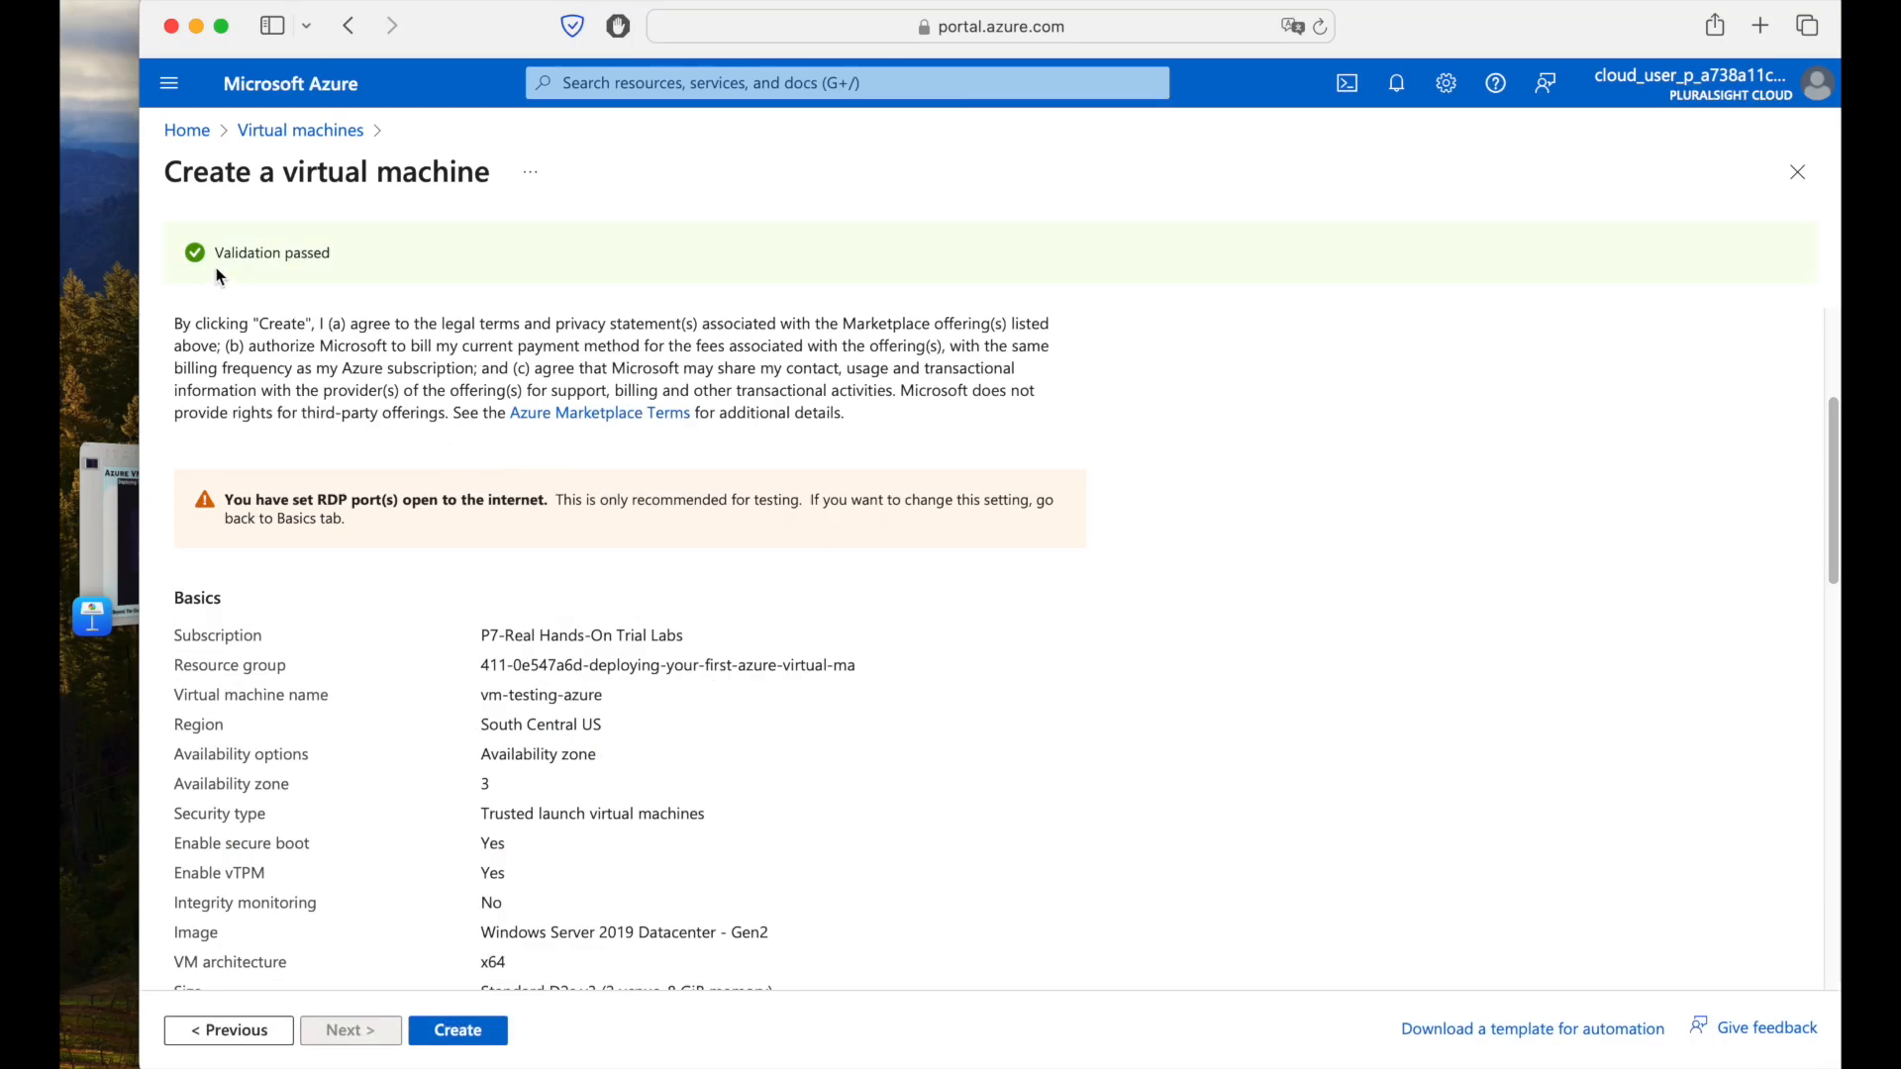
drag(217, 253, 396, 256)
scroll(562, 432, down, 10)
scroll(561, 432, down, 5)
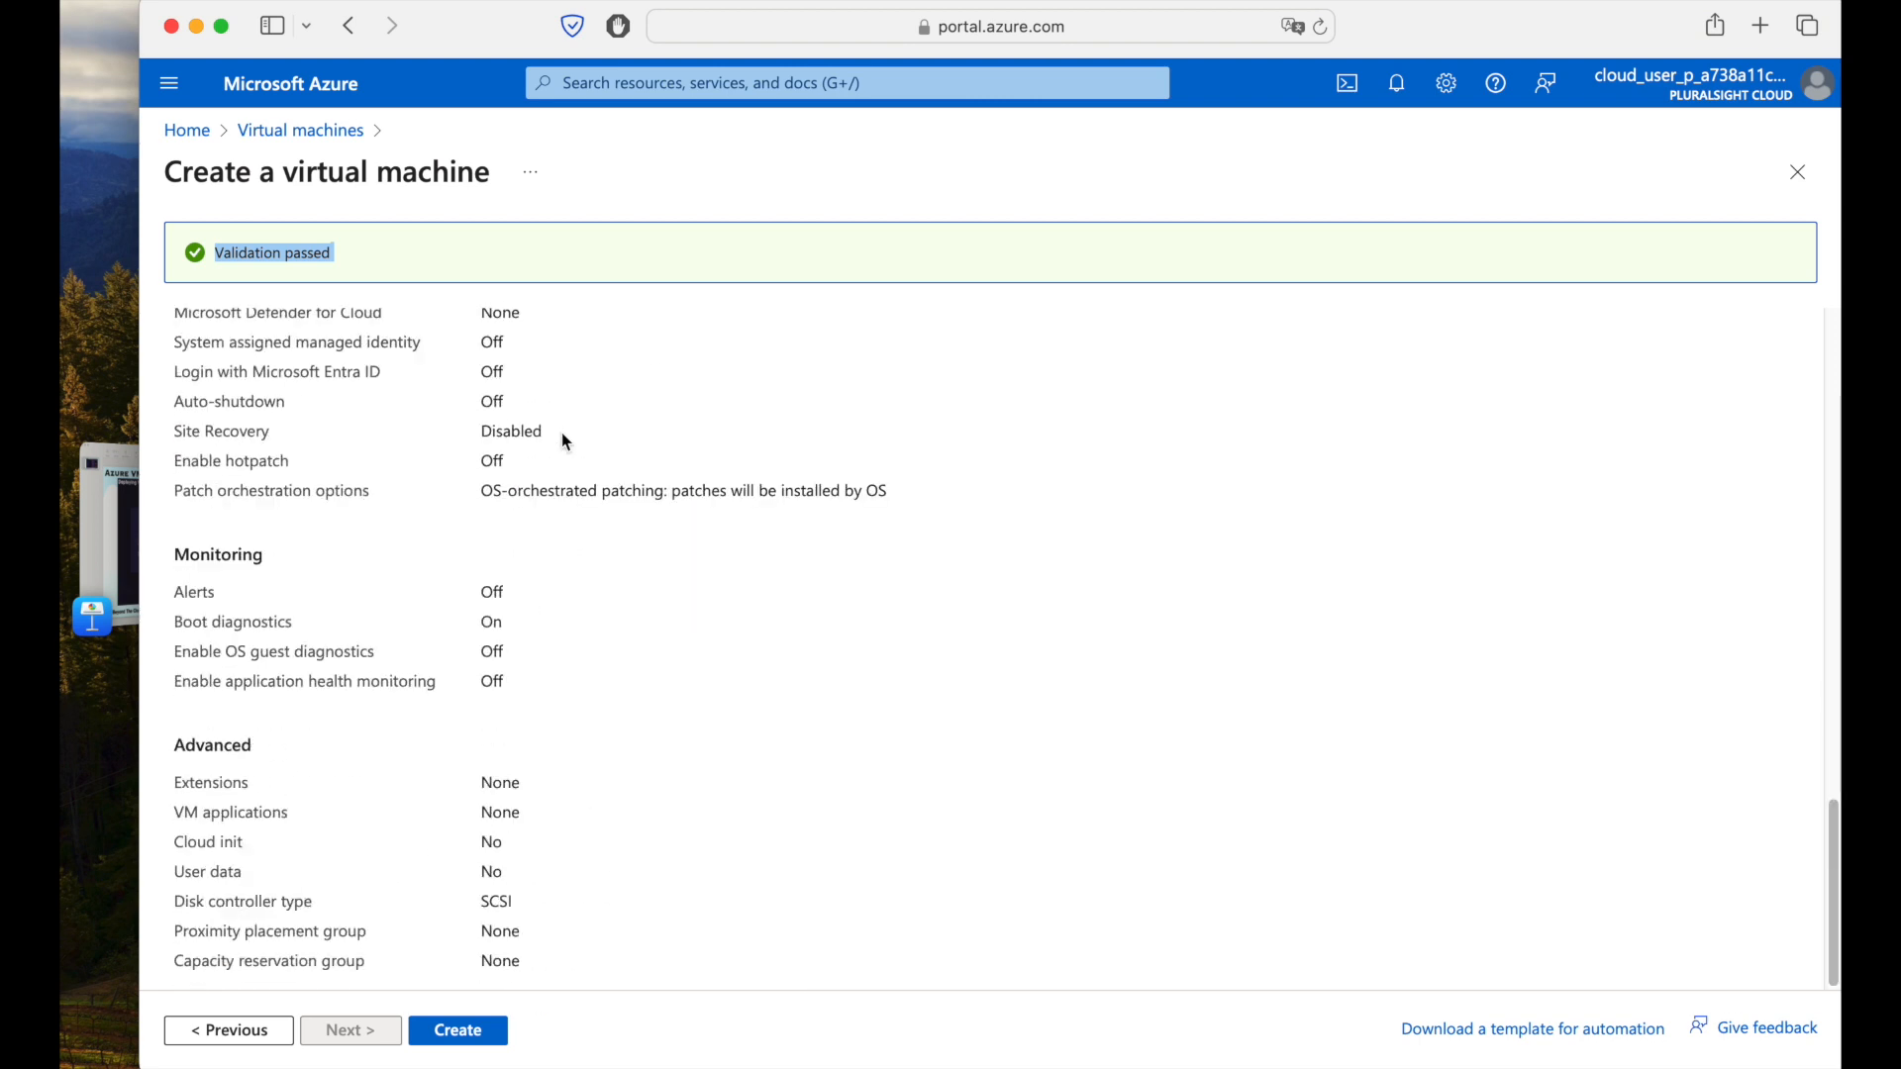
click(470, 1032)
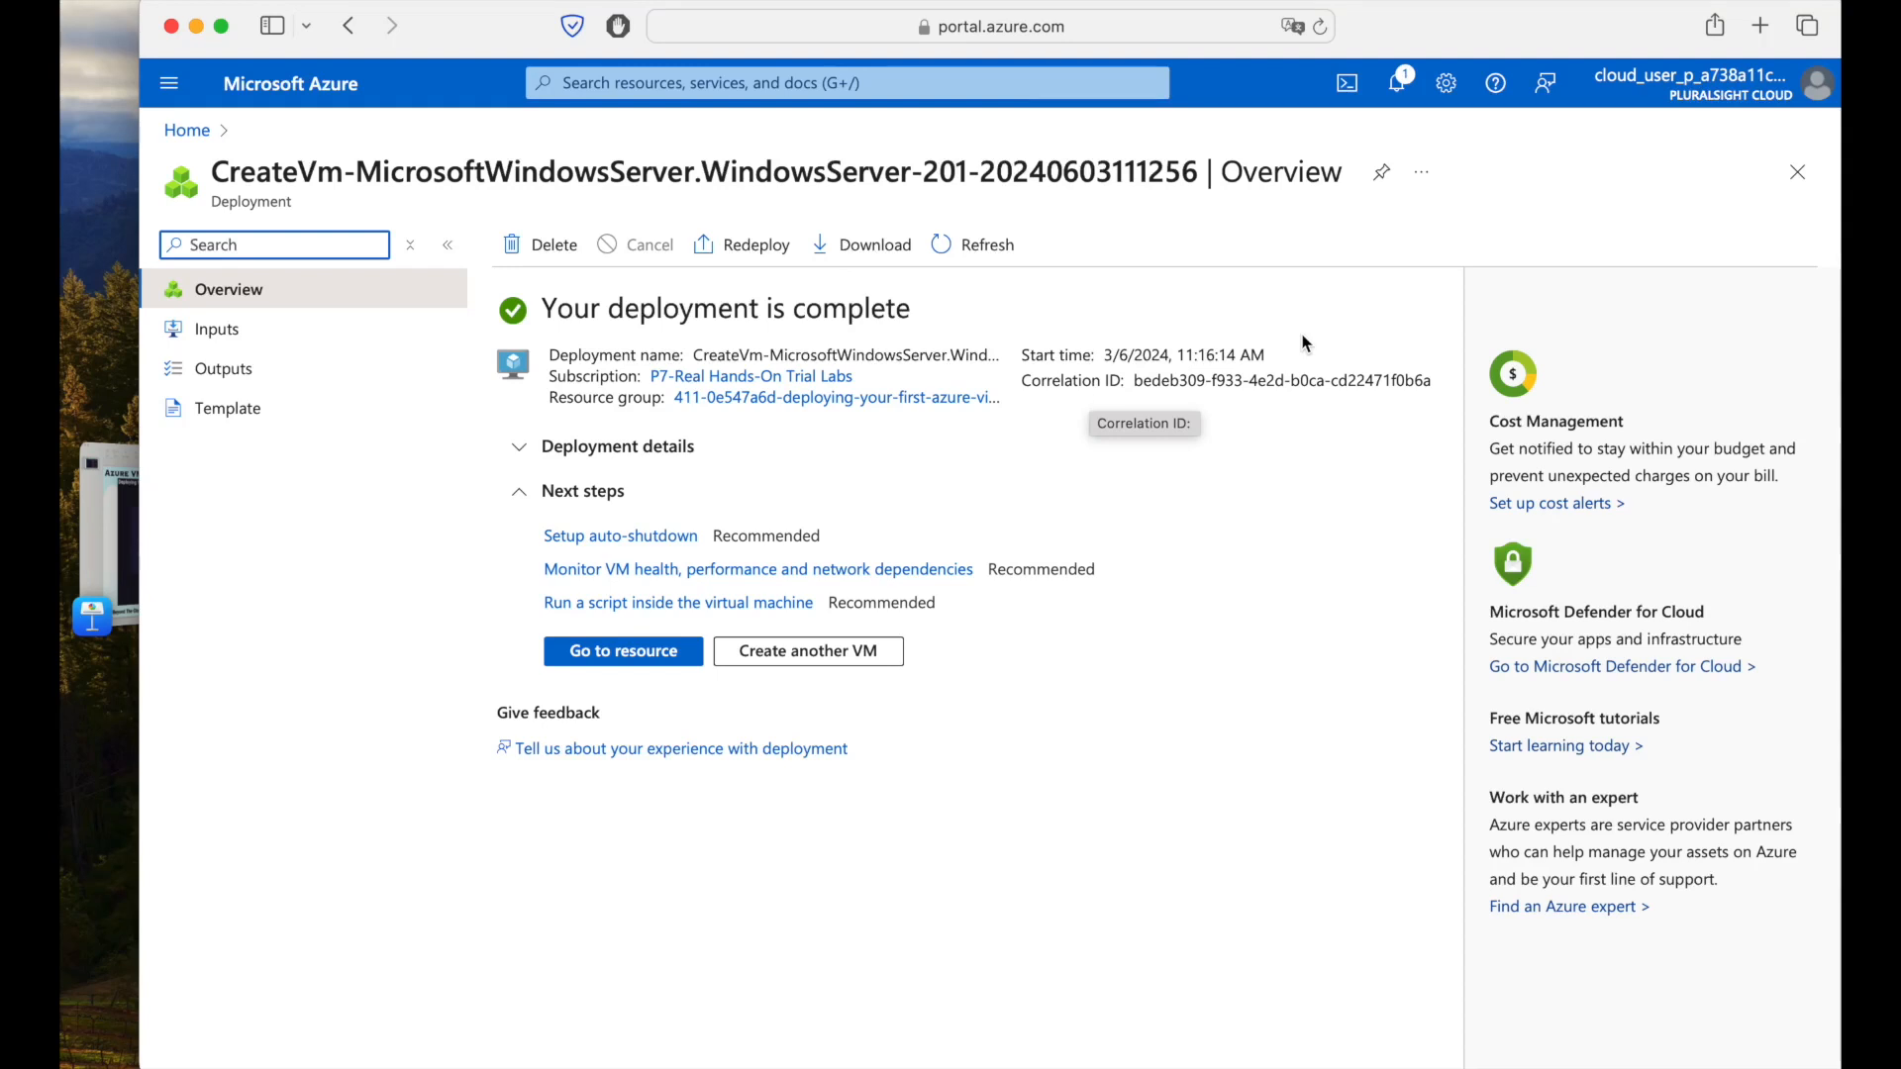
Go back to Home and open the Virtual machines list showing vm-testing-azure.
click(1797, 172)
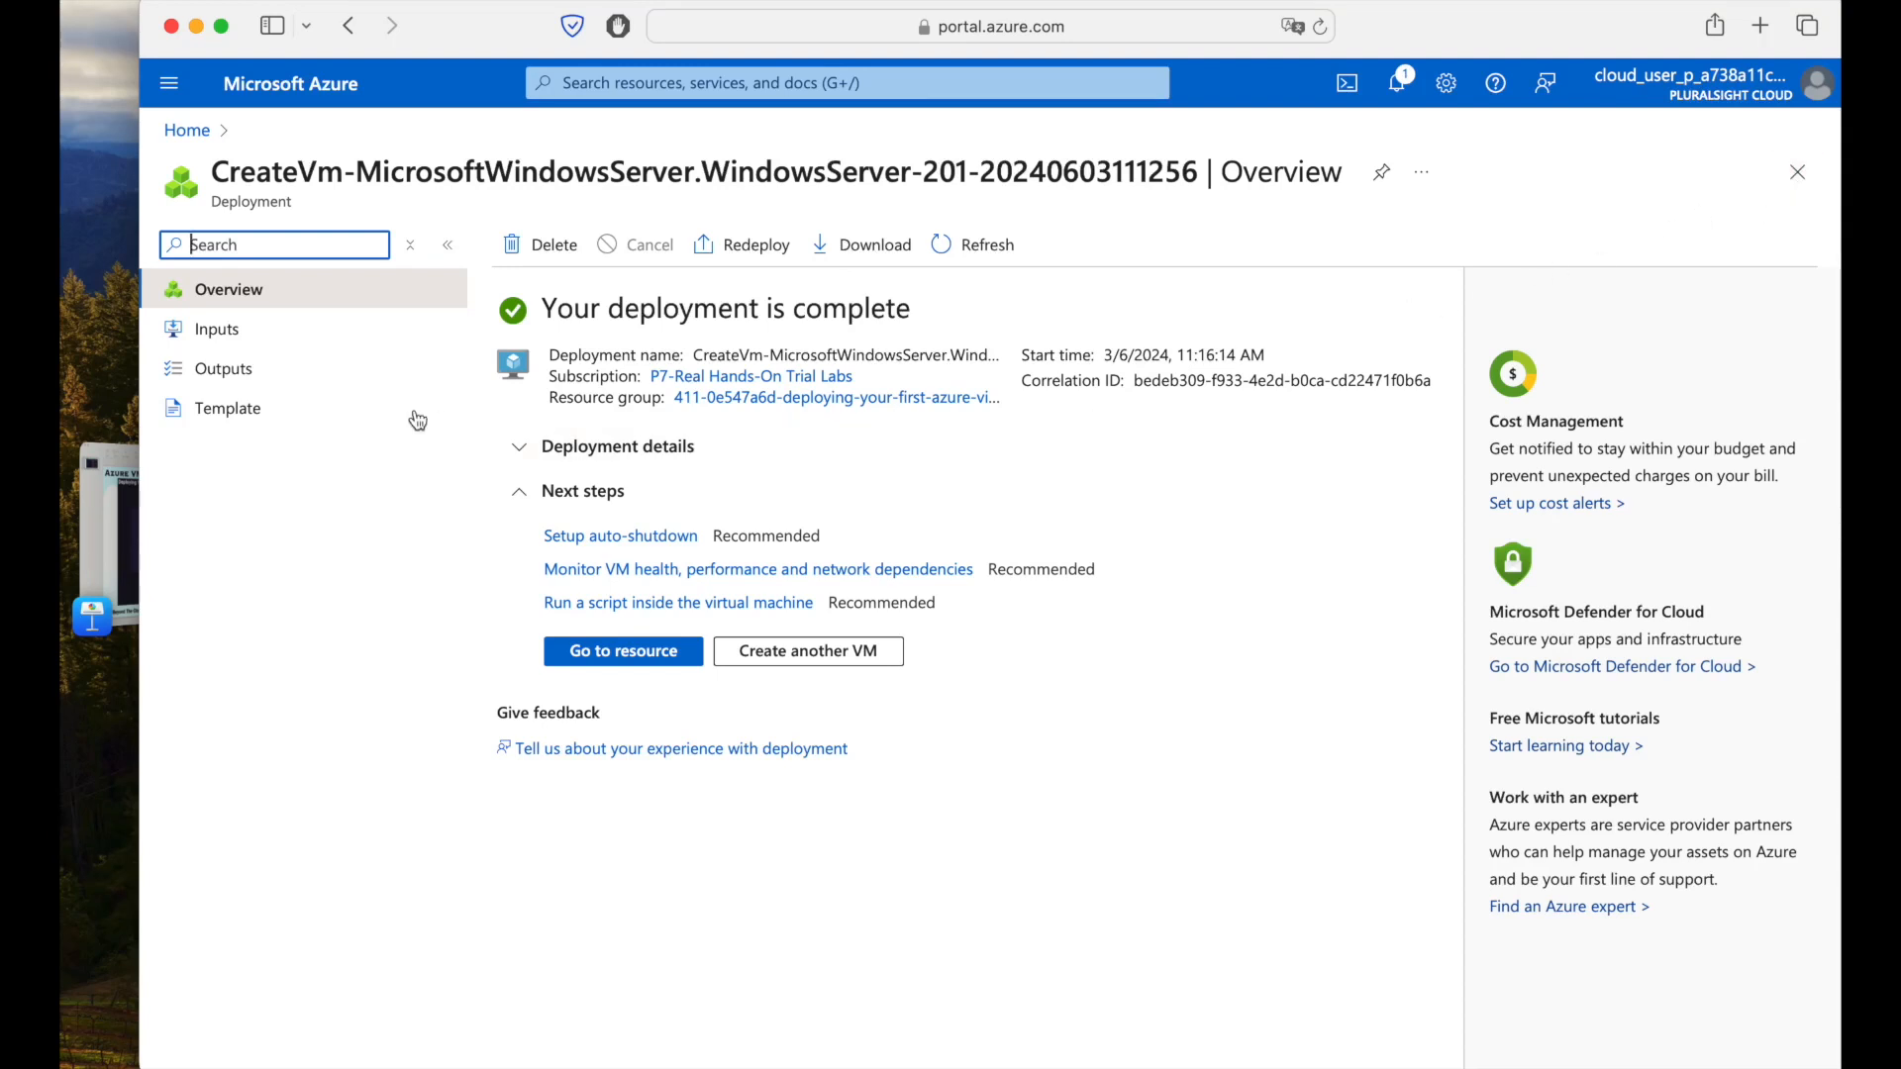
click(187, 131)
click(515, 279)
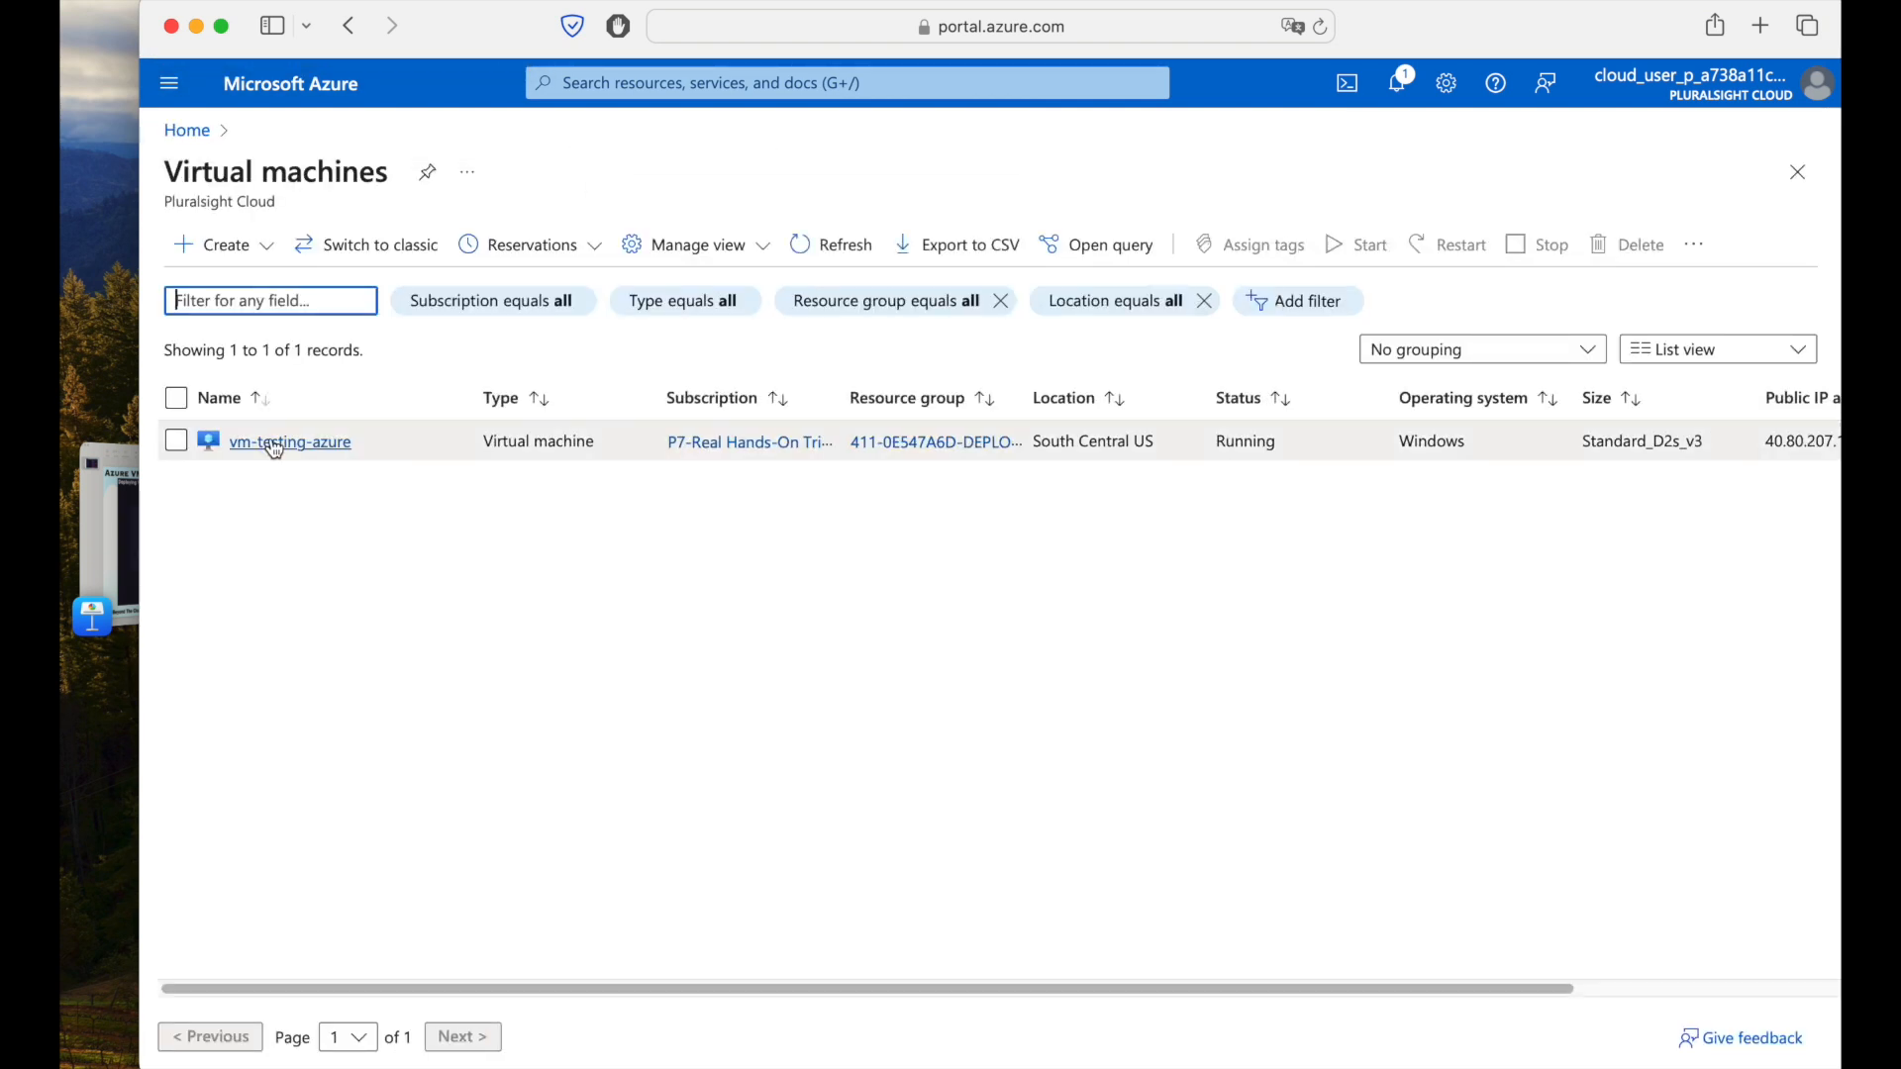
Open vm-testing-azure's Connect page offering native RDP over 40.80.207.113 on port 3389.
click(277, 442)
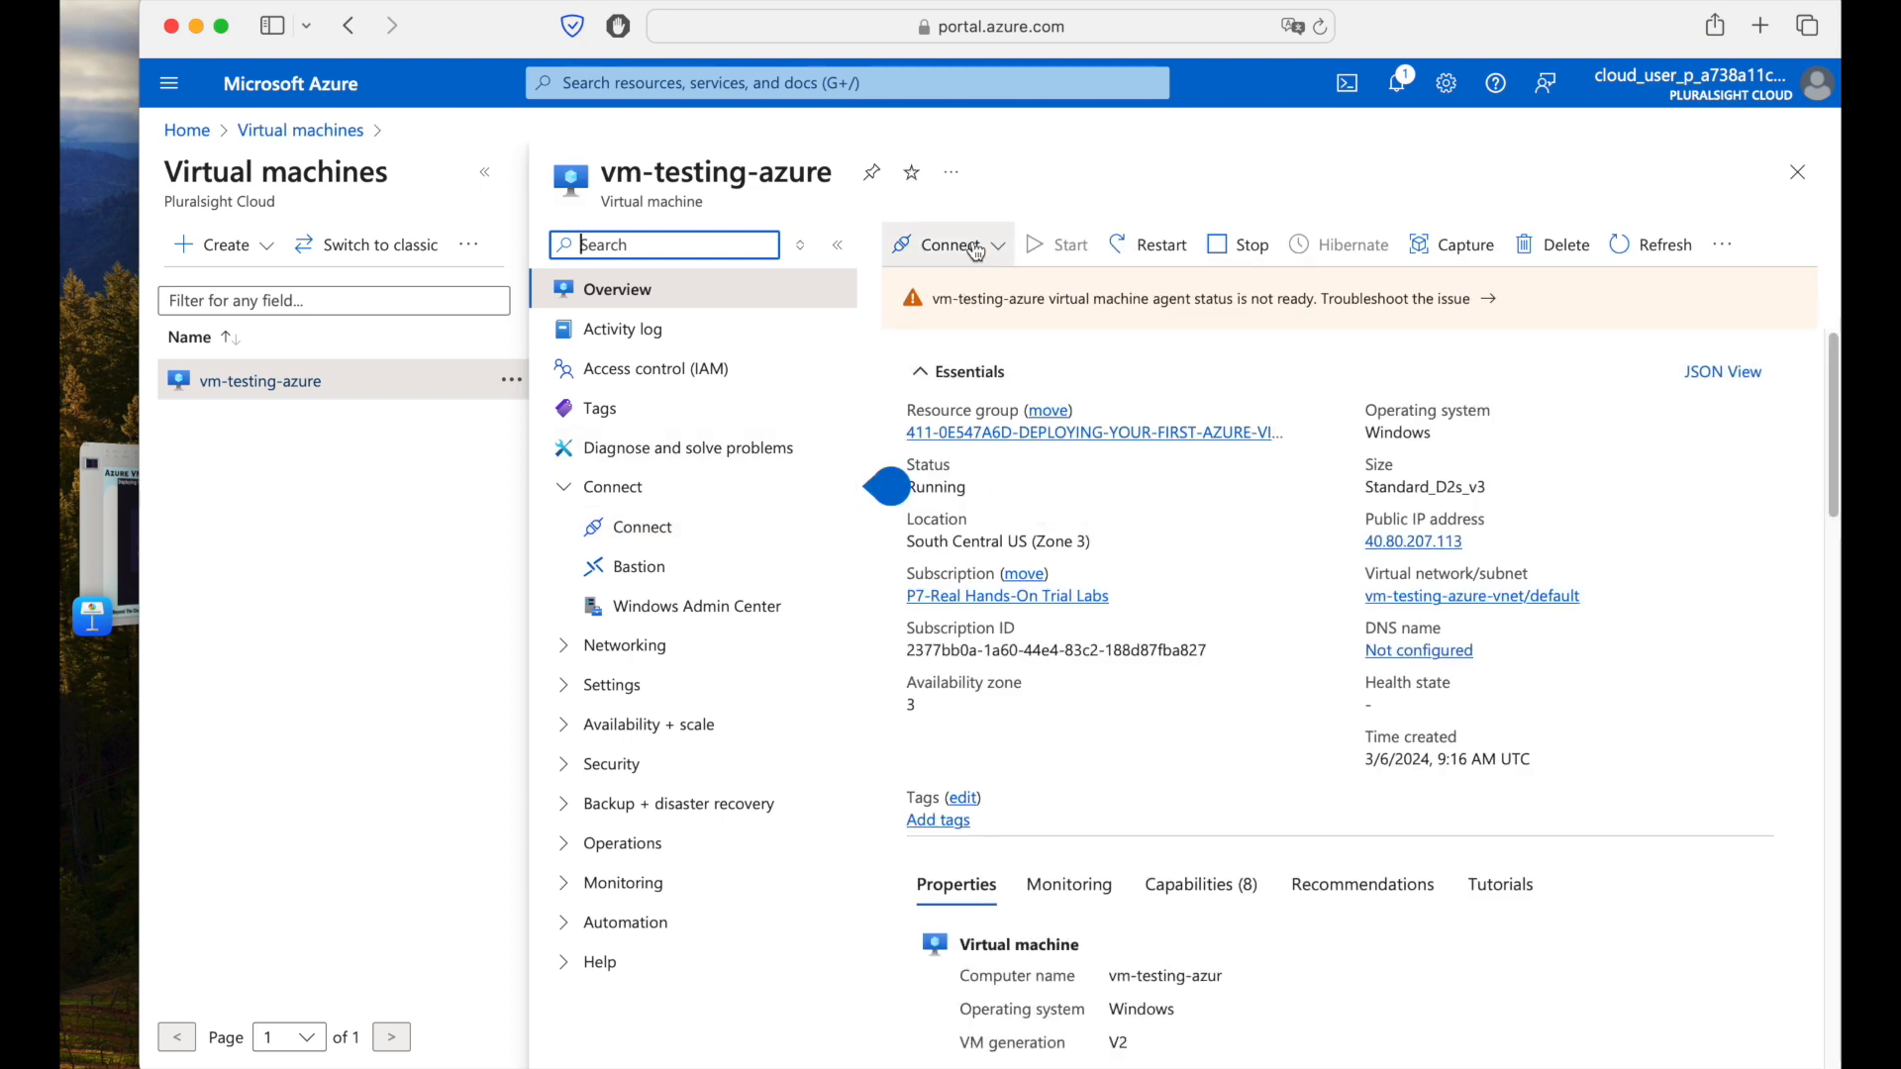
click(485, 173)
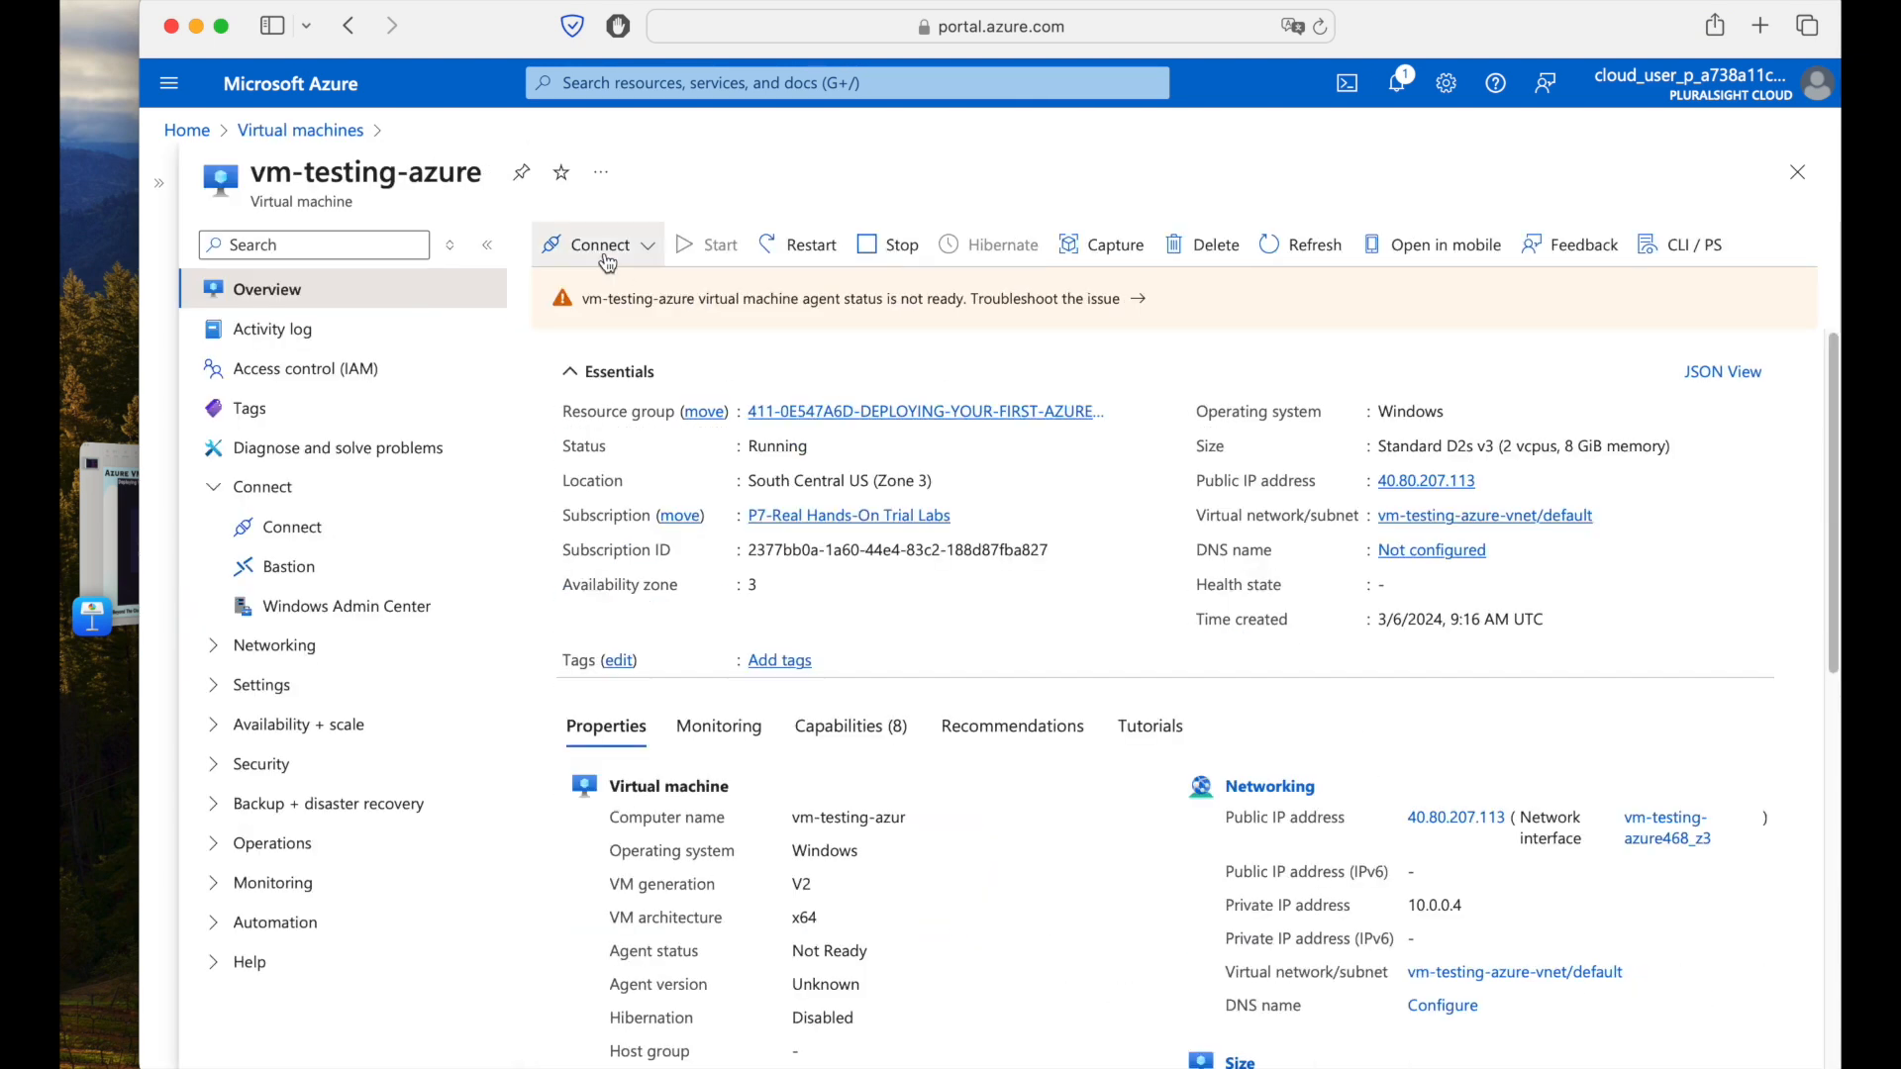
click(647, 247)
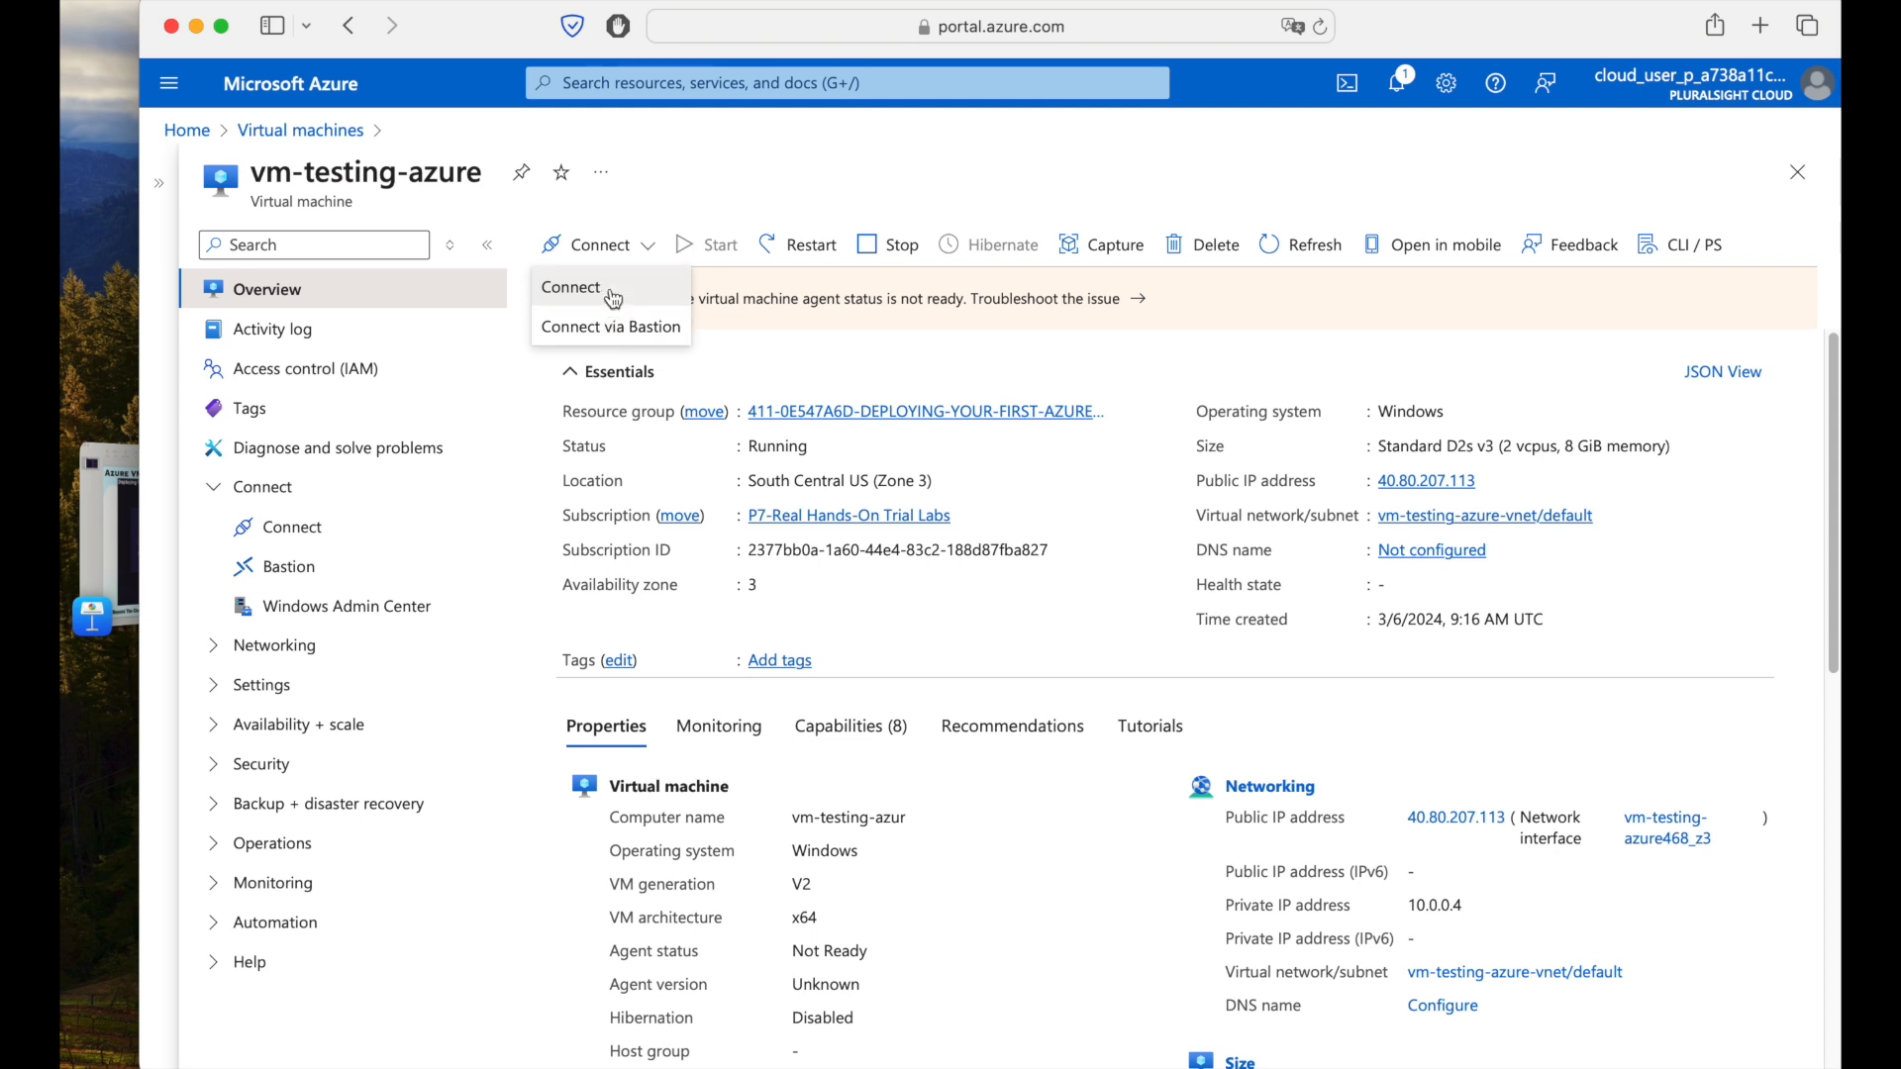
click(614, 295)
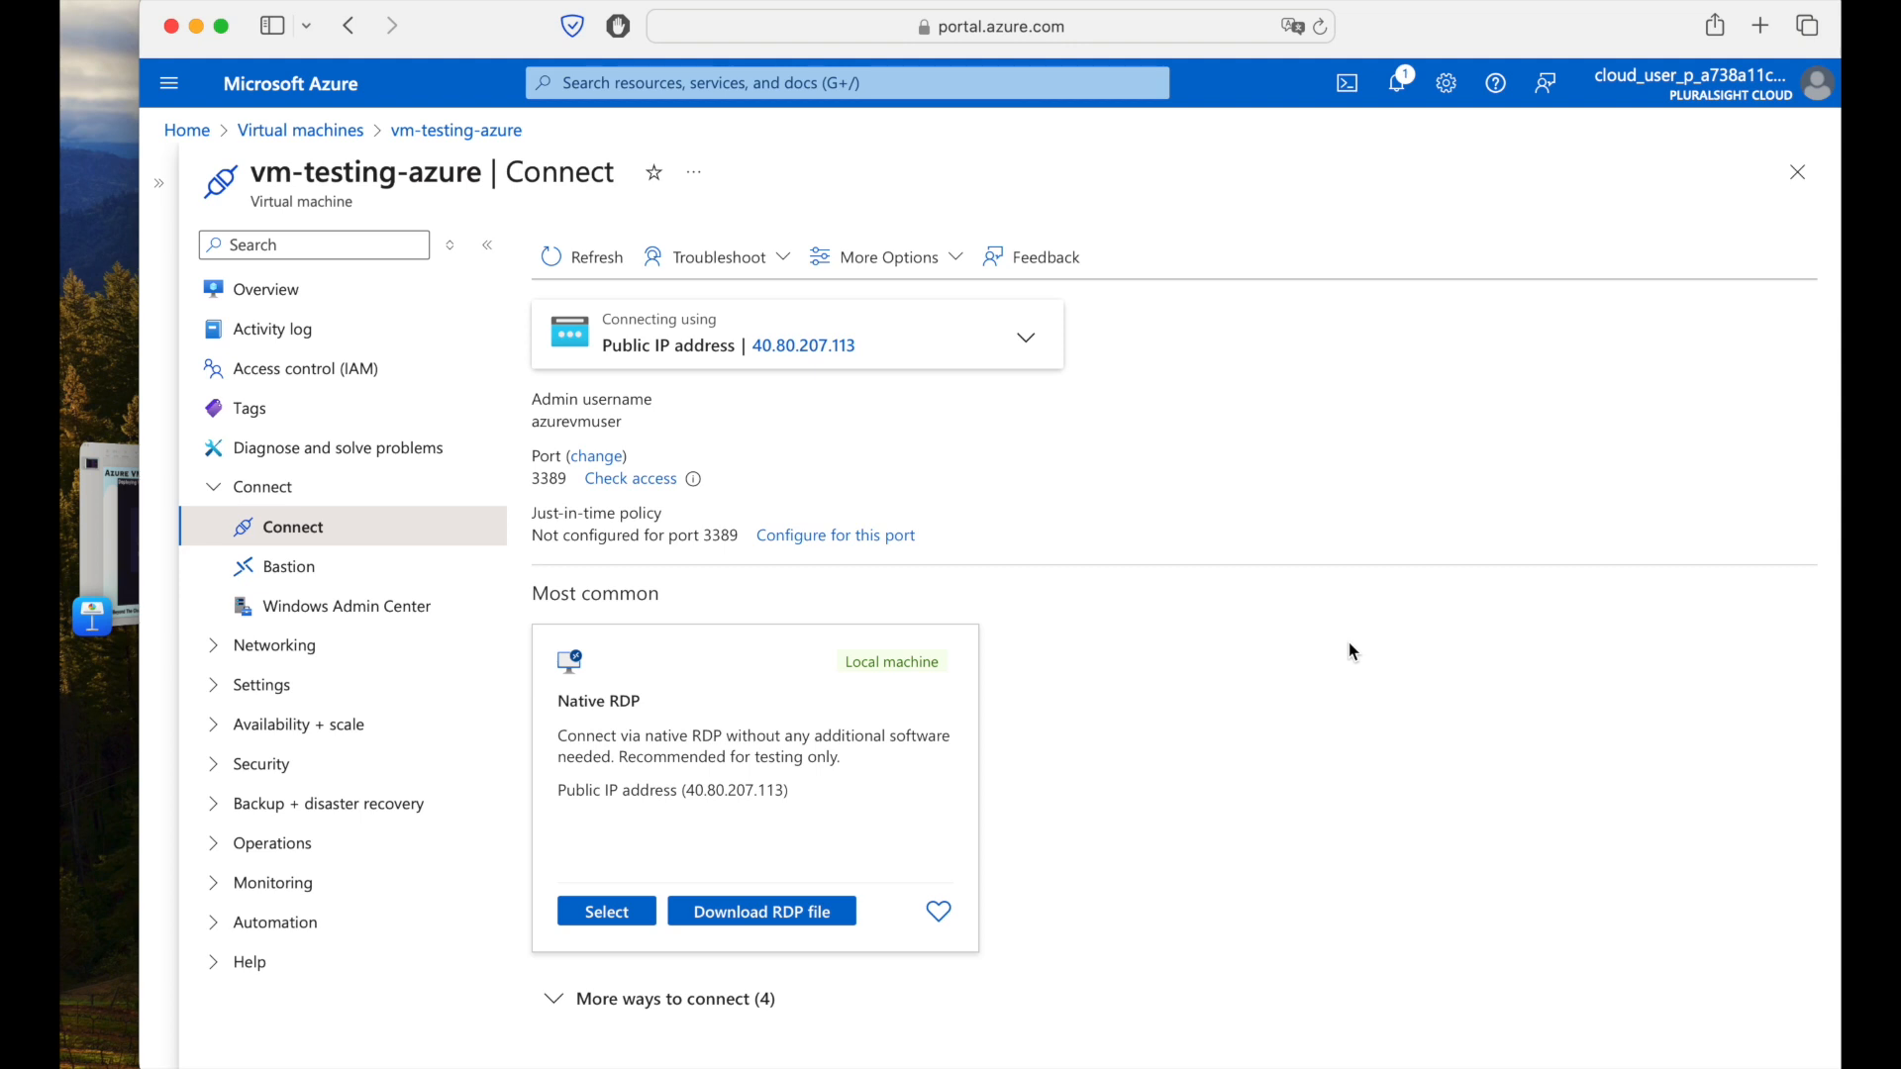
Download vm-testing-azure.rdp to the Desktop and select it in the browser's downloads.
click(778, 915)
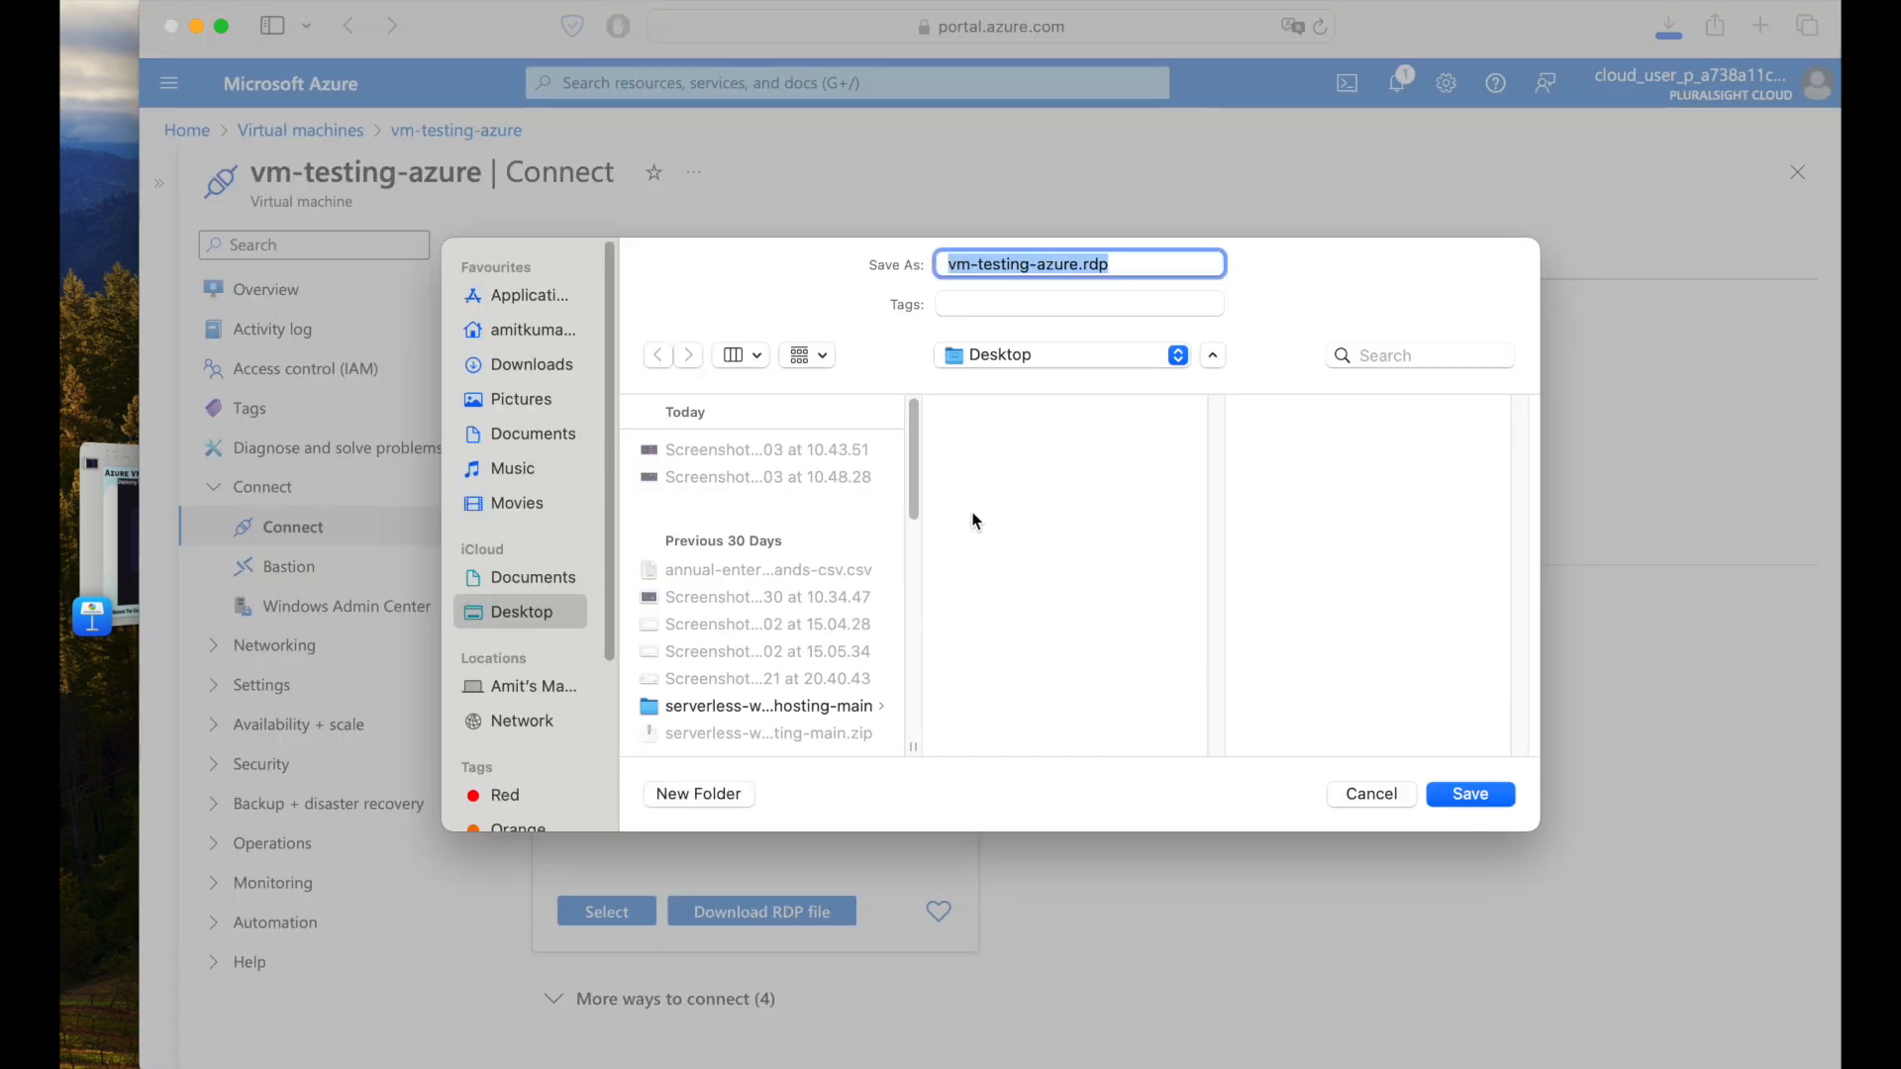
click(1483, 798)
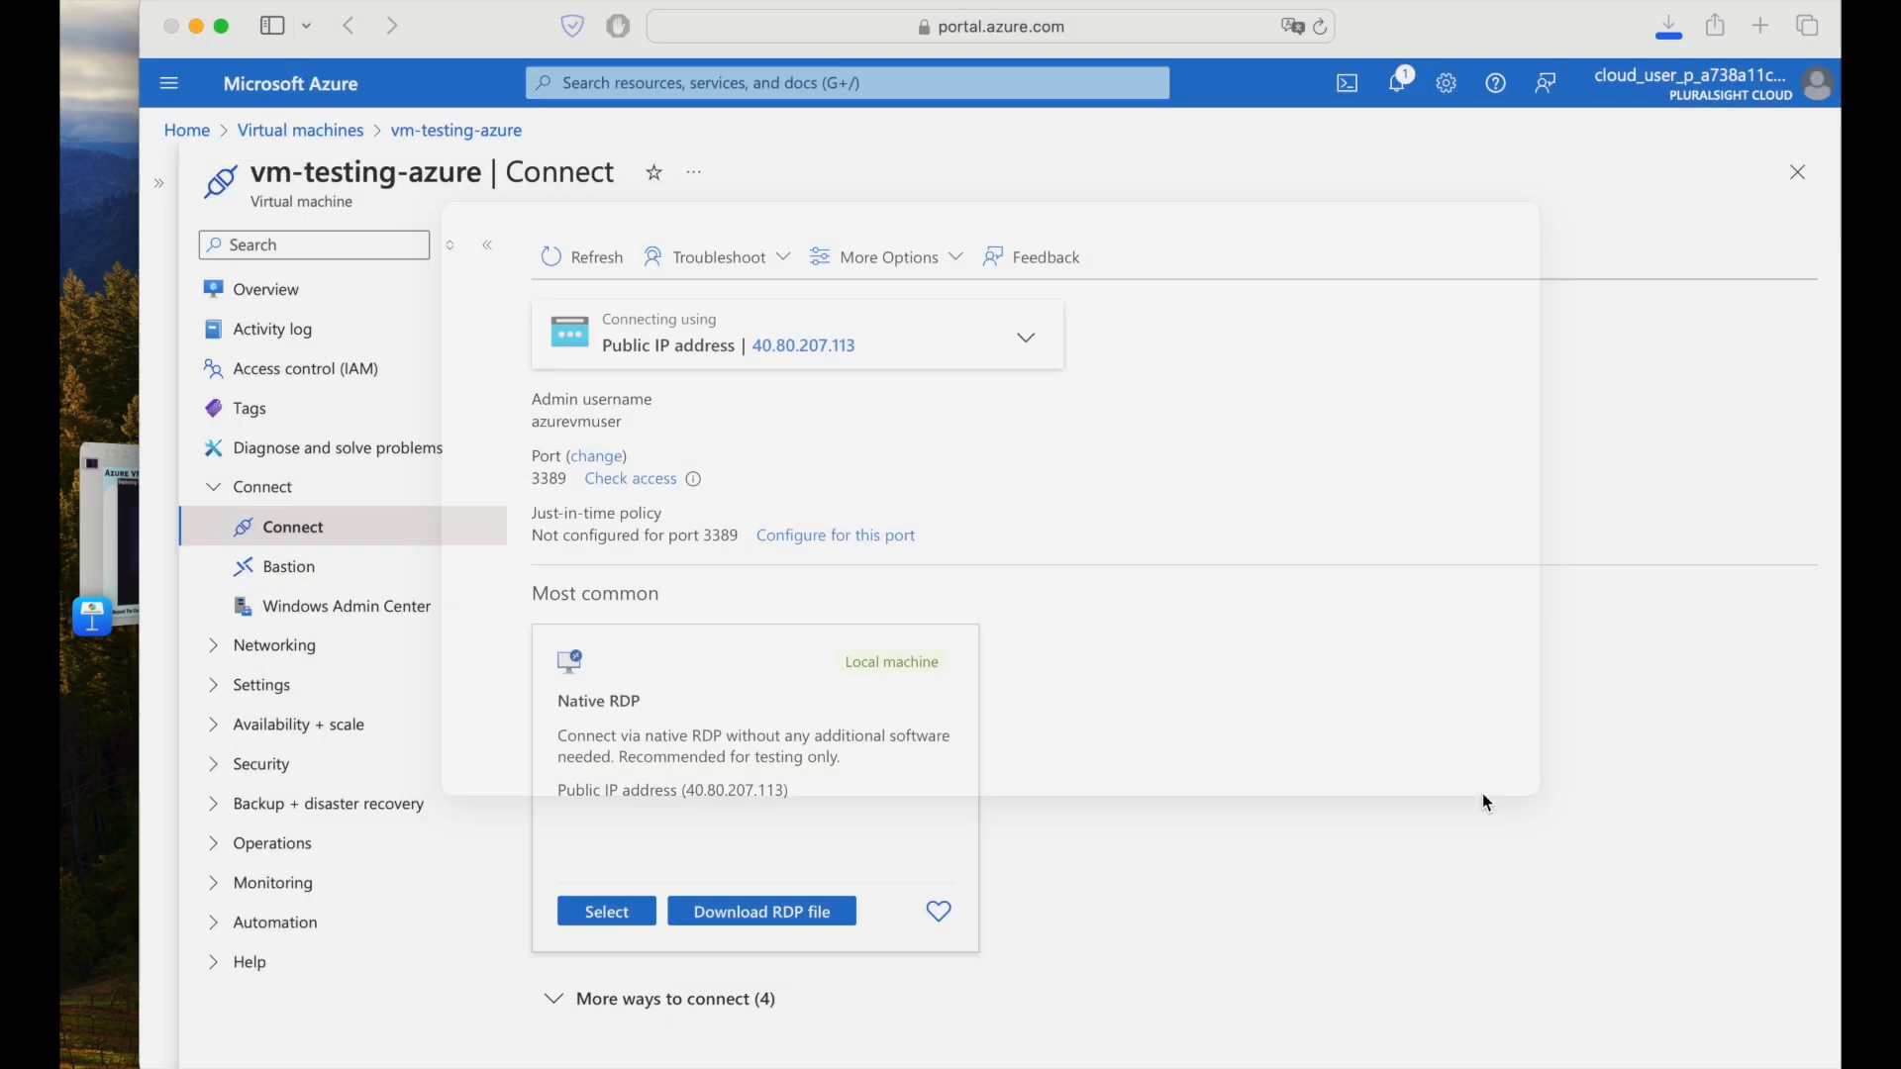
click(1668, 30)
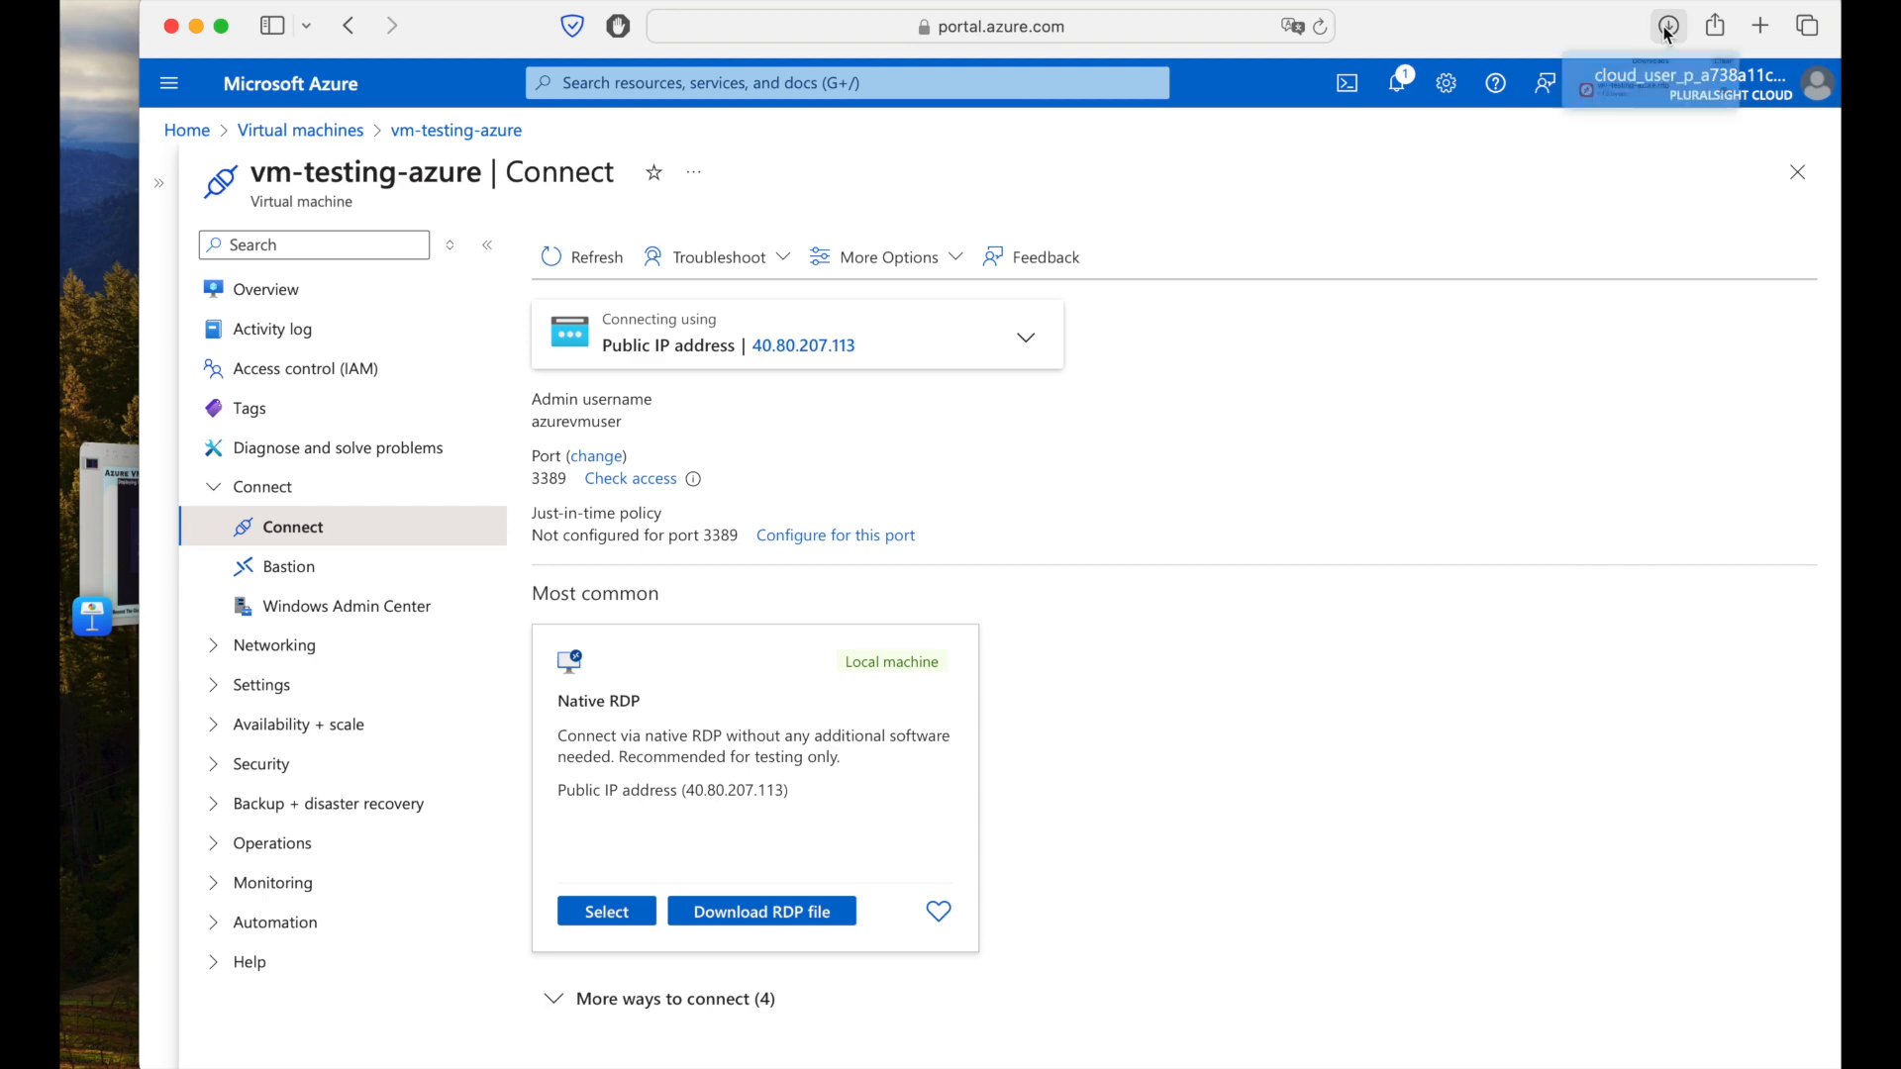
click(1559, 162)
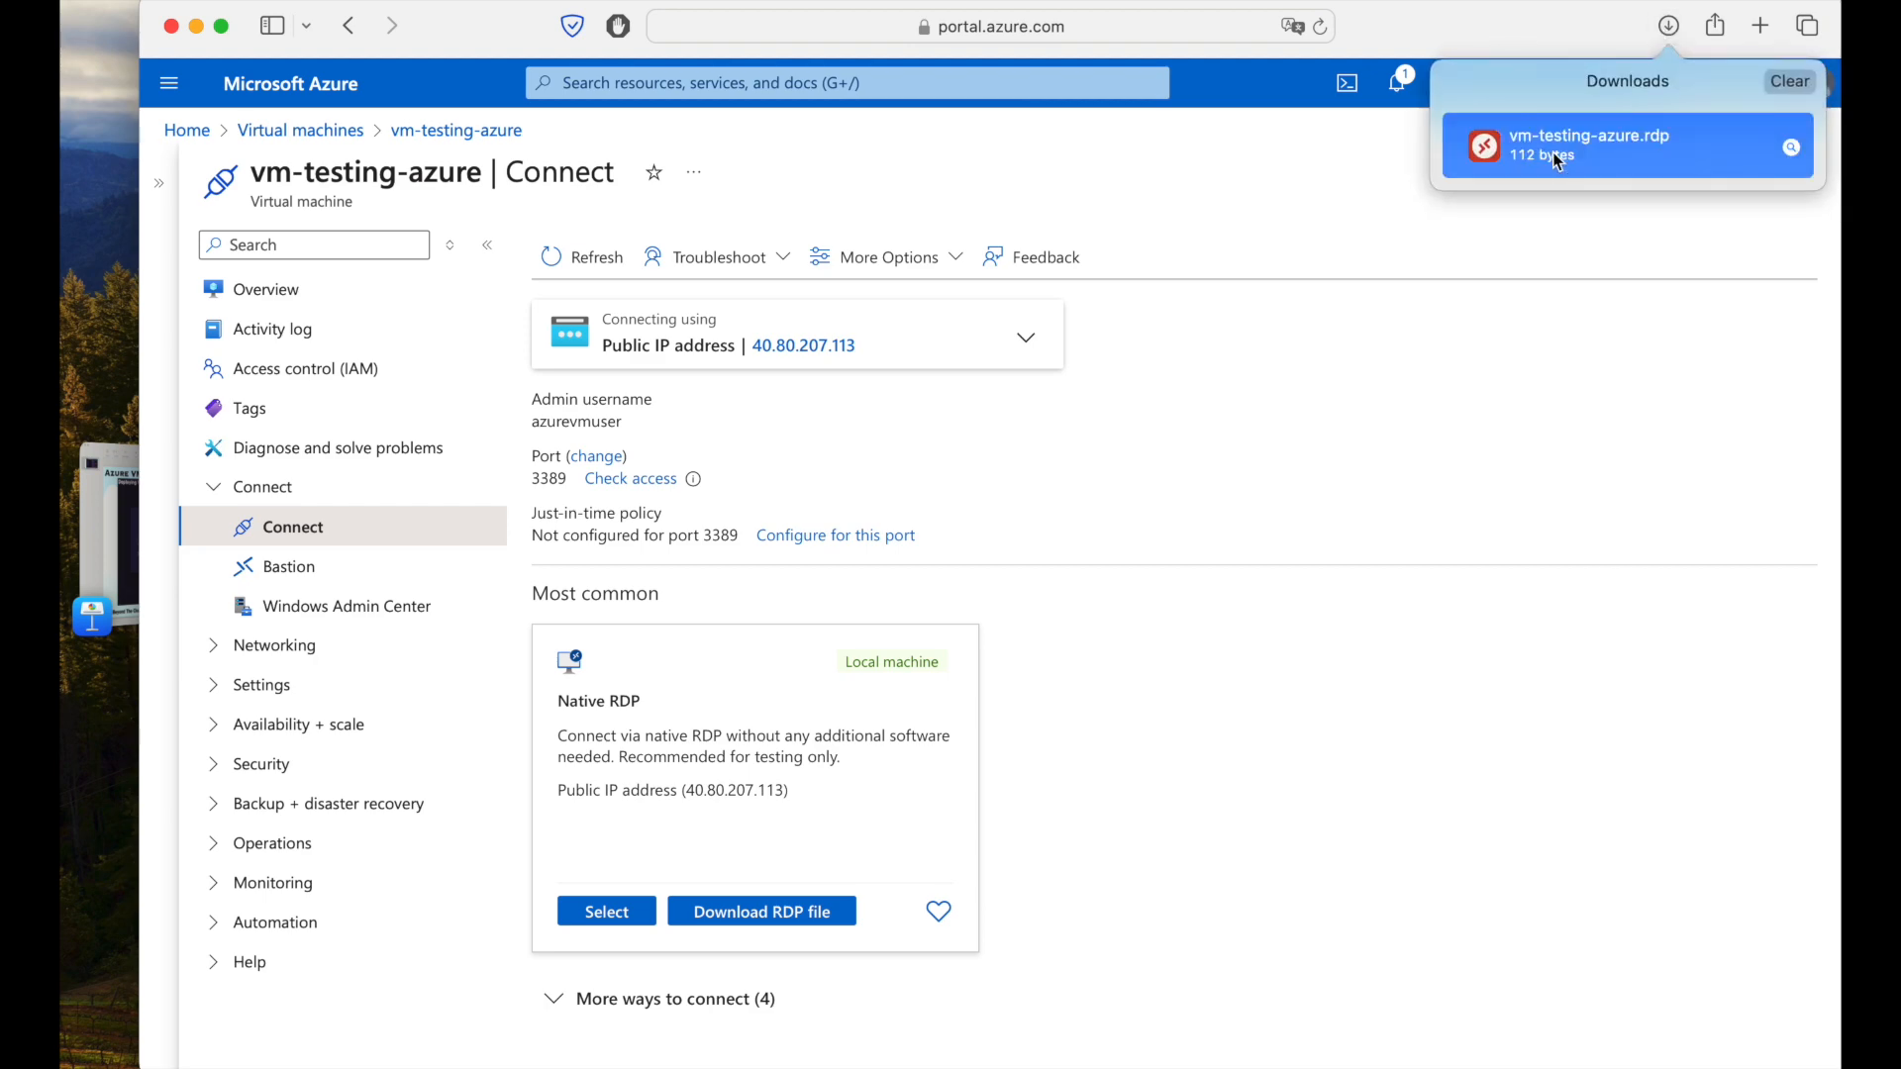
Launch vm-testing-azure.rdp, sign in with the admin password, and accept the certificate warning.
double_click(1559, 163)
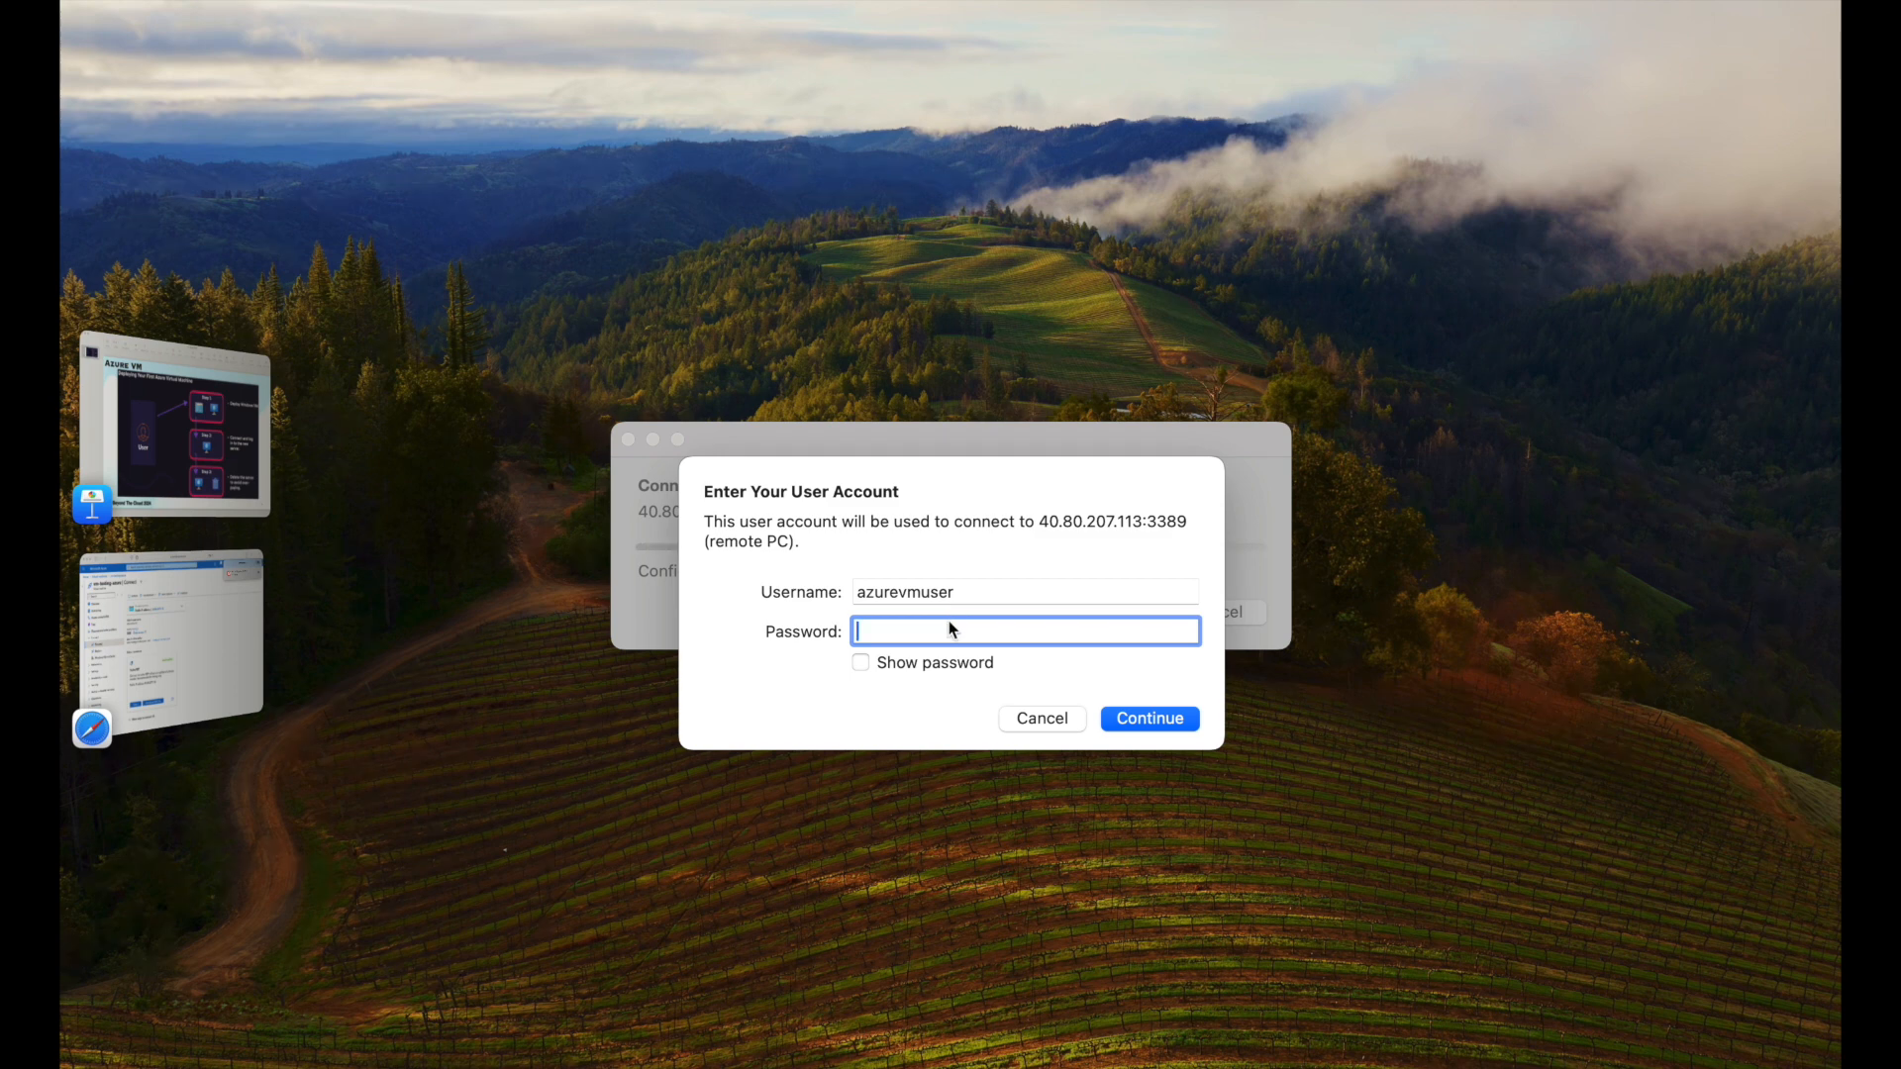
text(••••••••••••)
click(1159, 719)
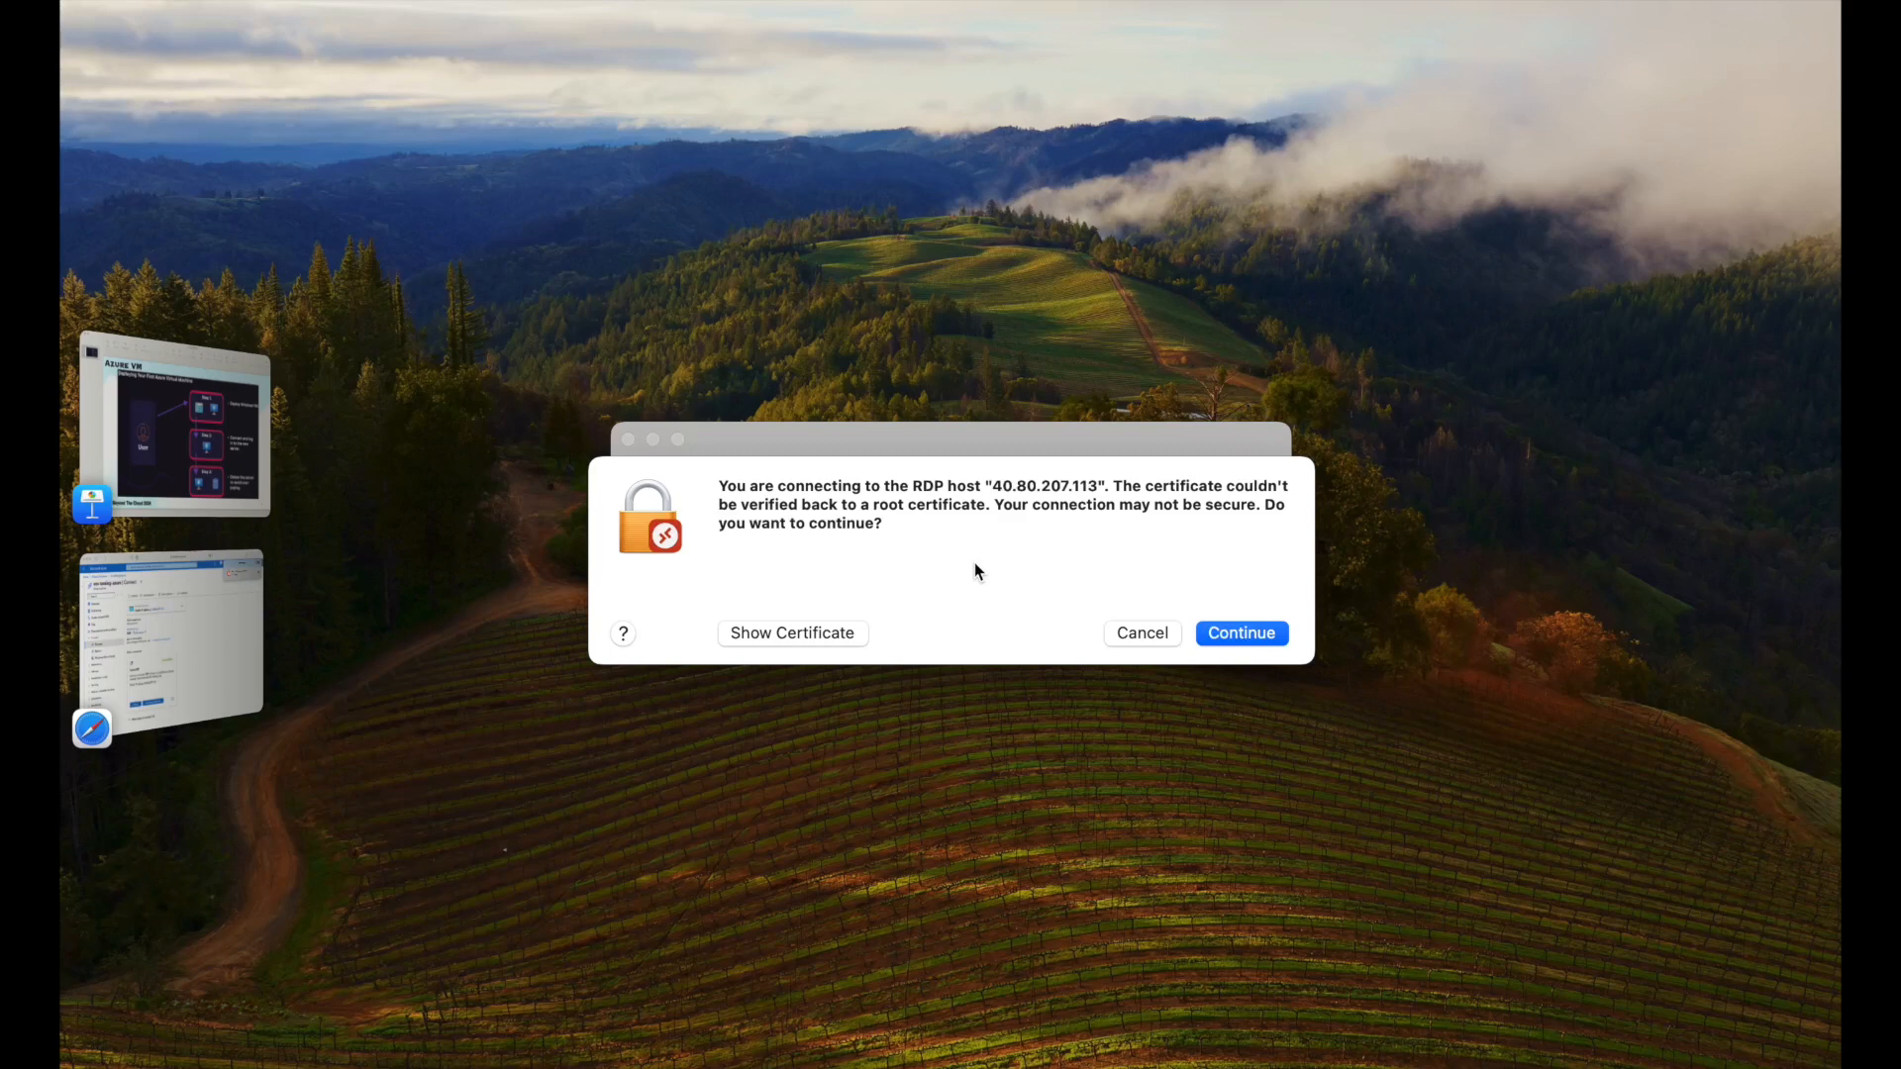
click(1223, 631)
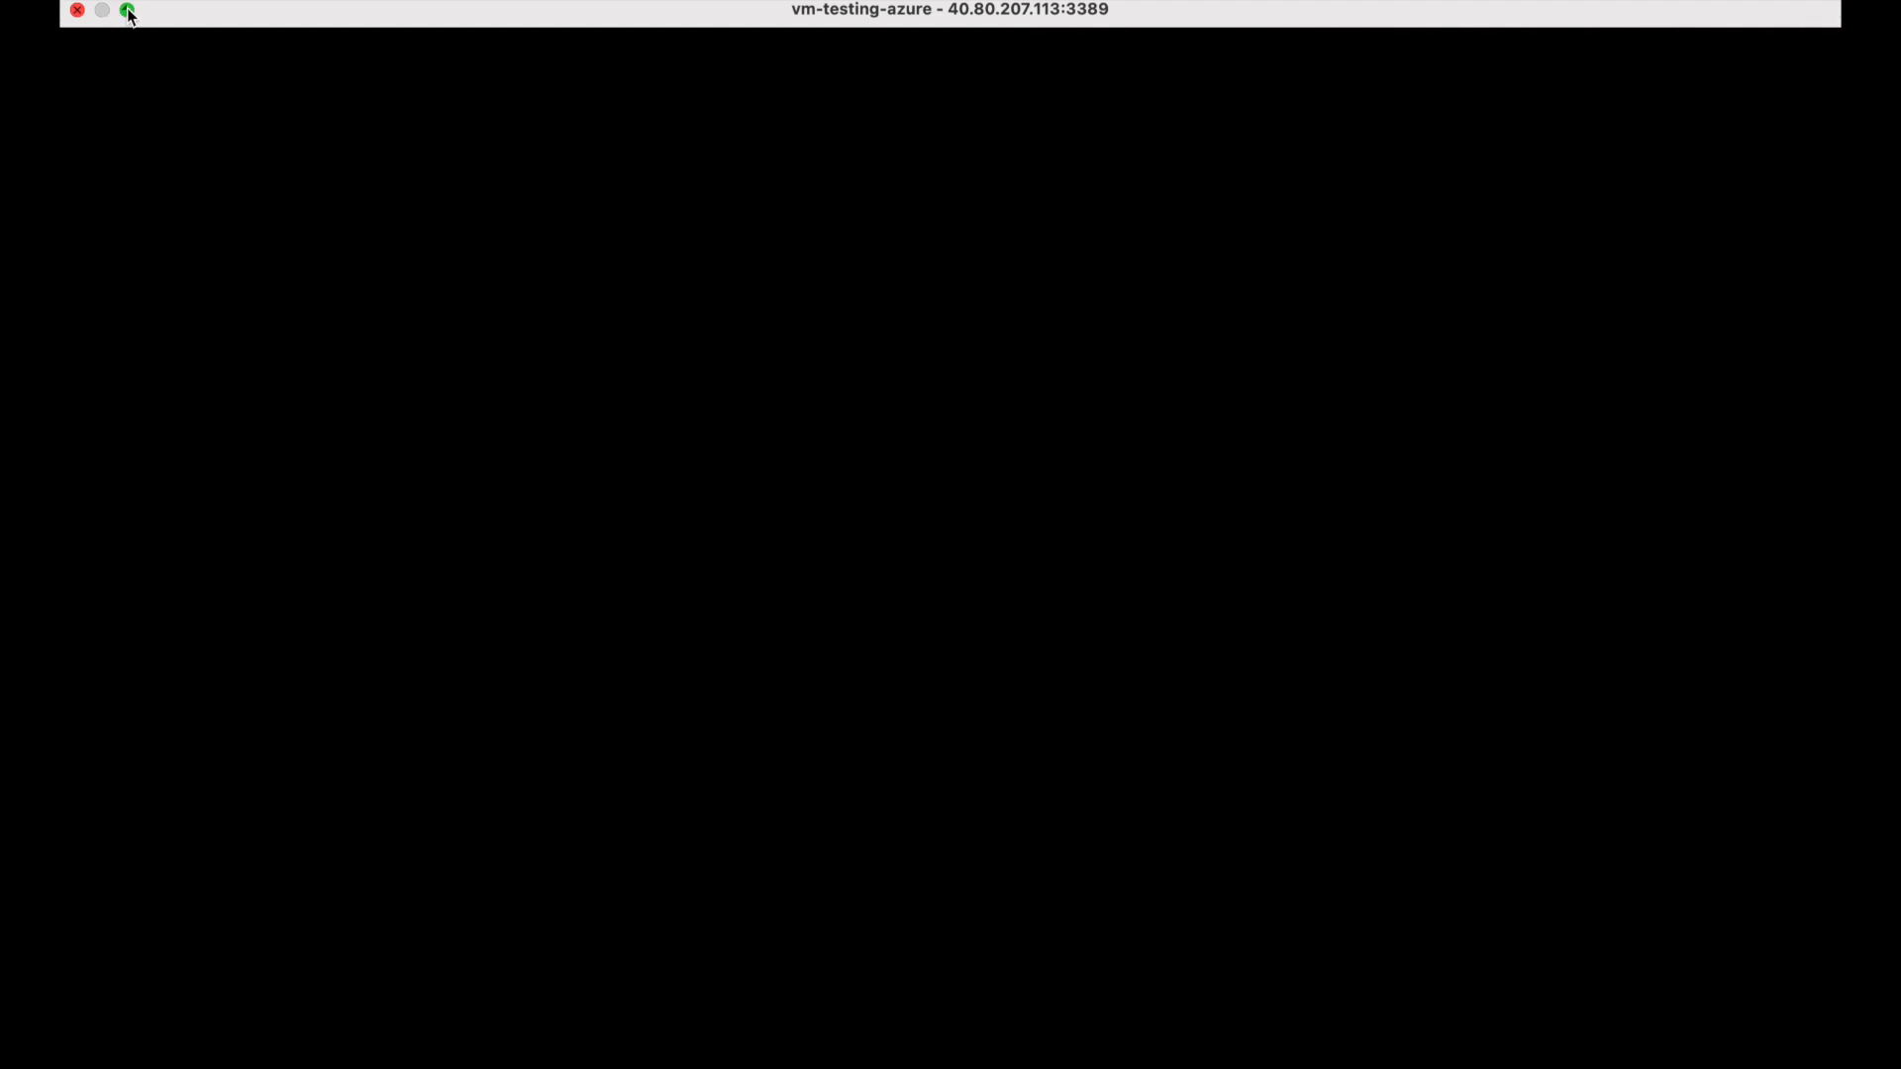
Exit full screen and resize the remote session window to show the whole Windows desktop.
click(127, 10)
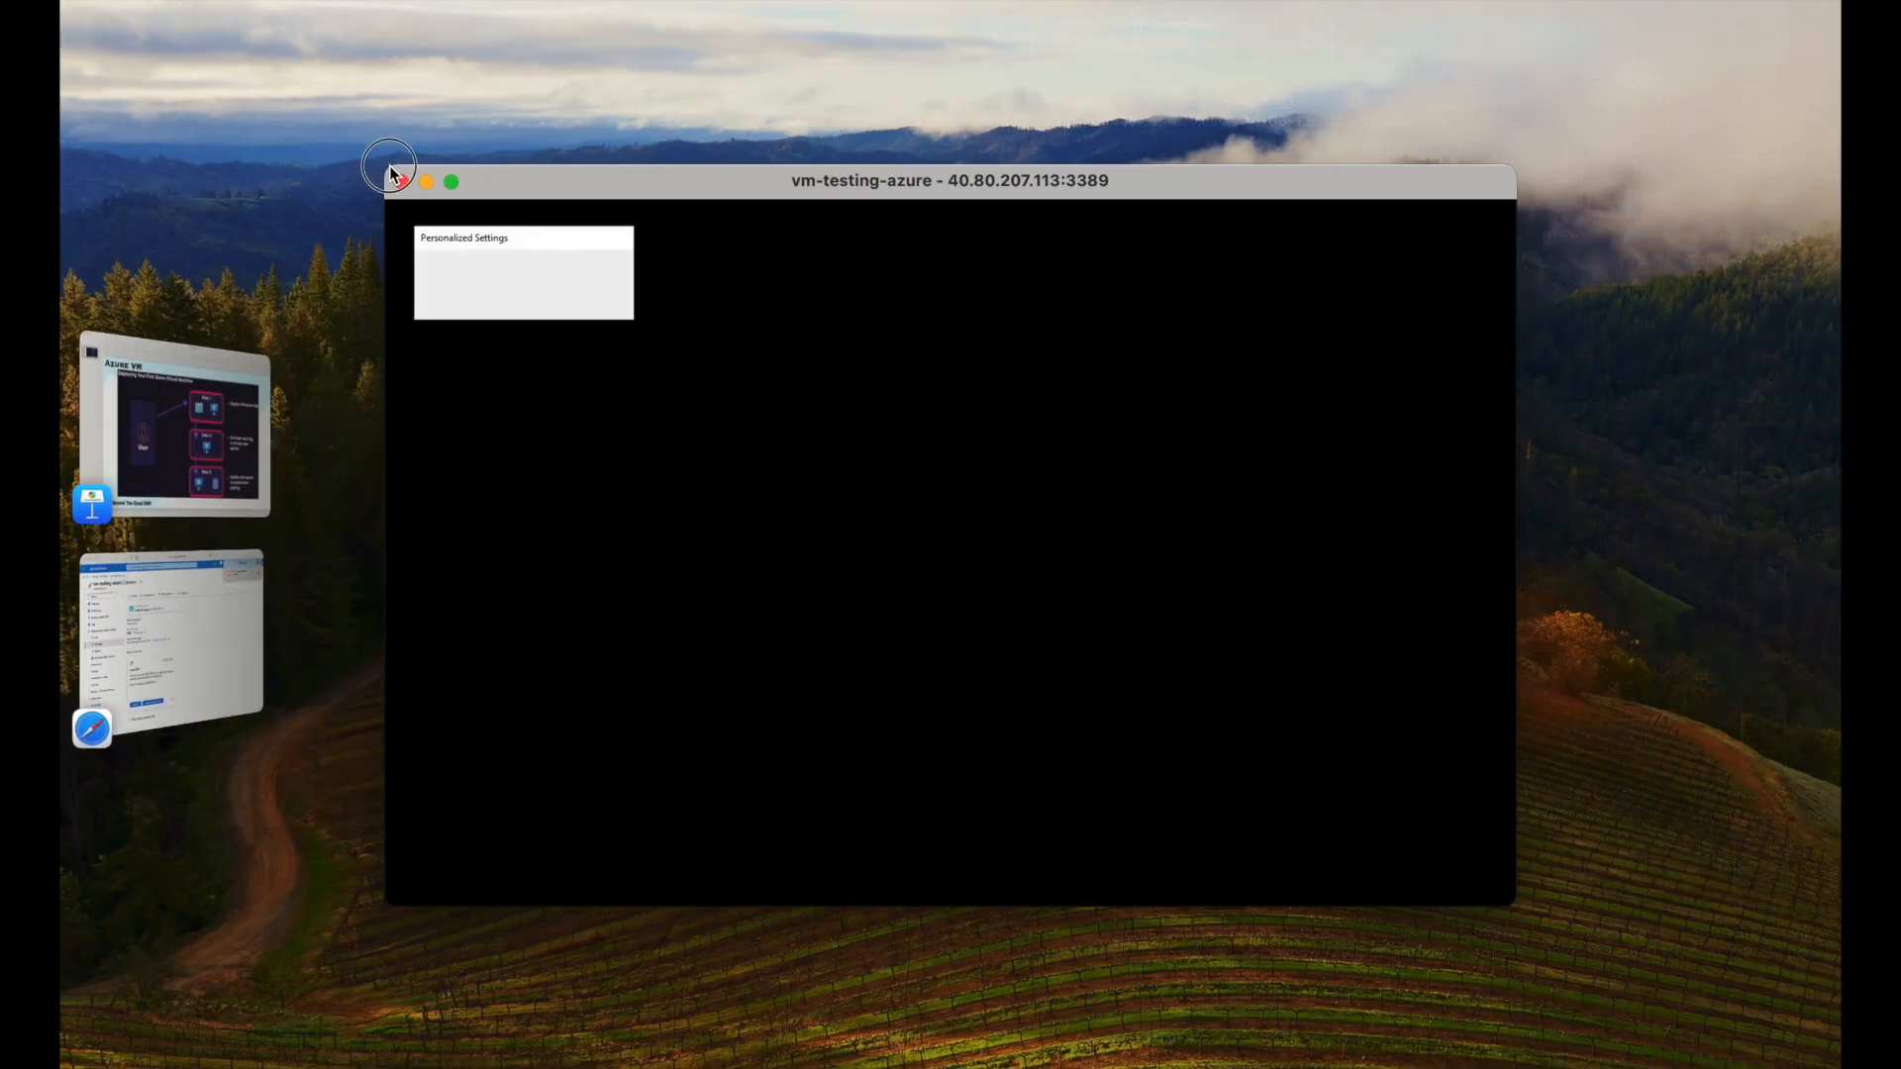
drag(386, 167, 245, 64)
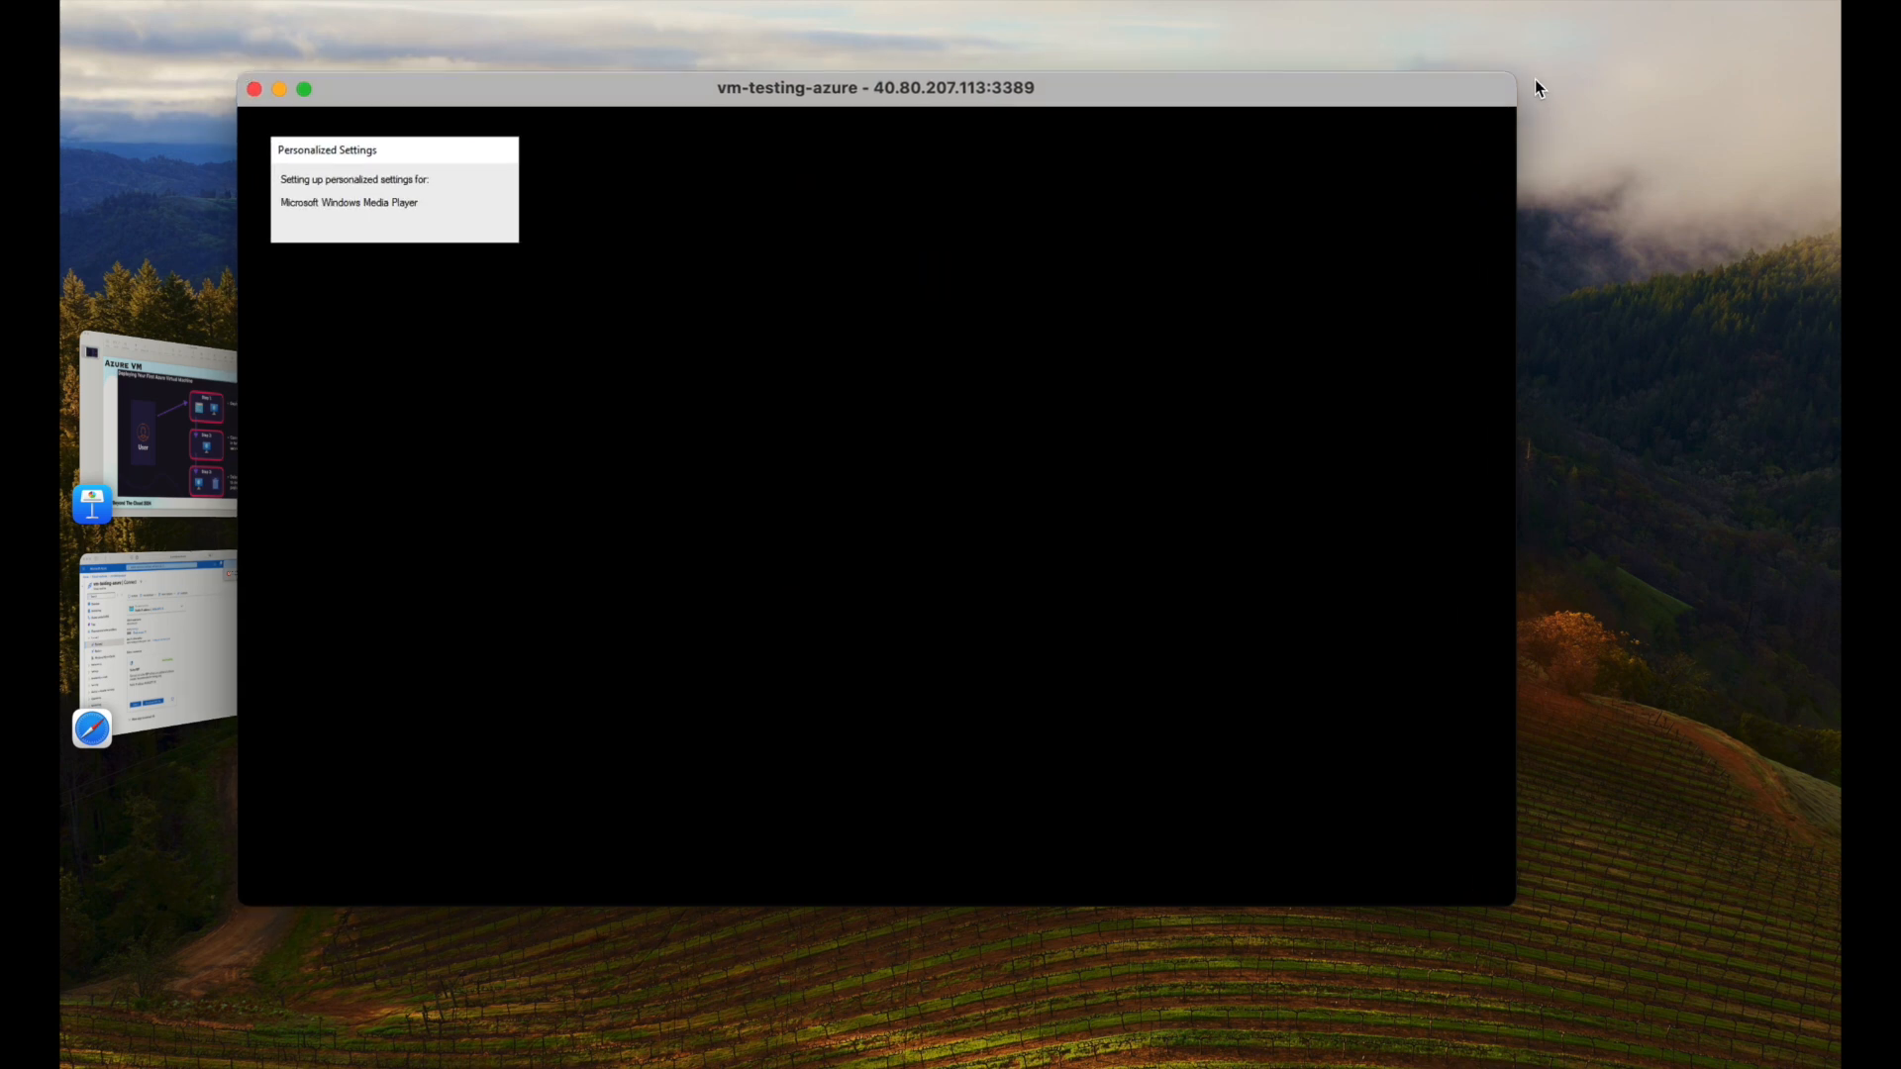
drag(1506, 73, 1826, 18)
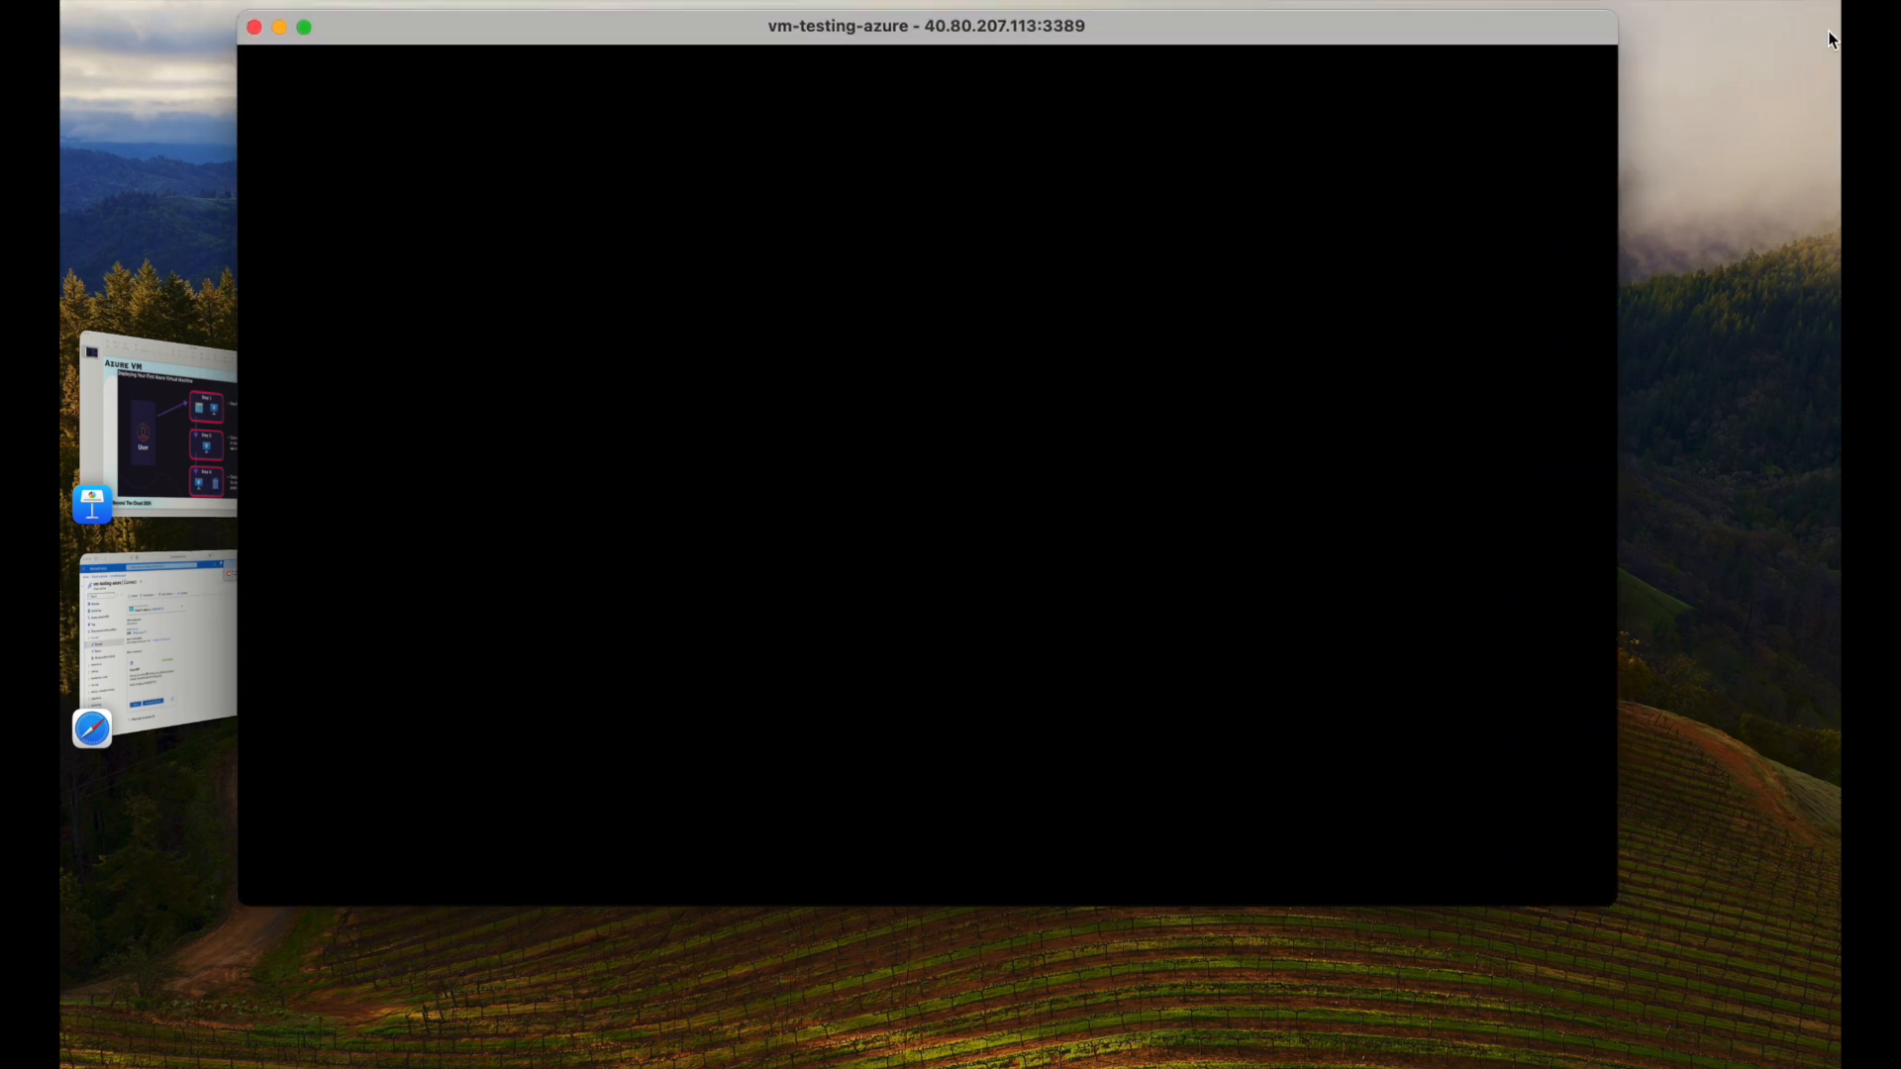
drag(1205, 30, 1407, 145)
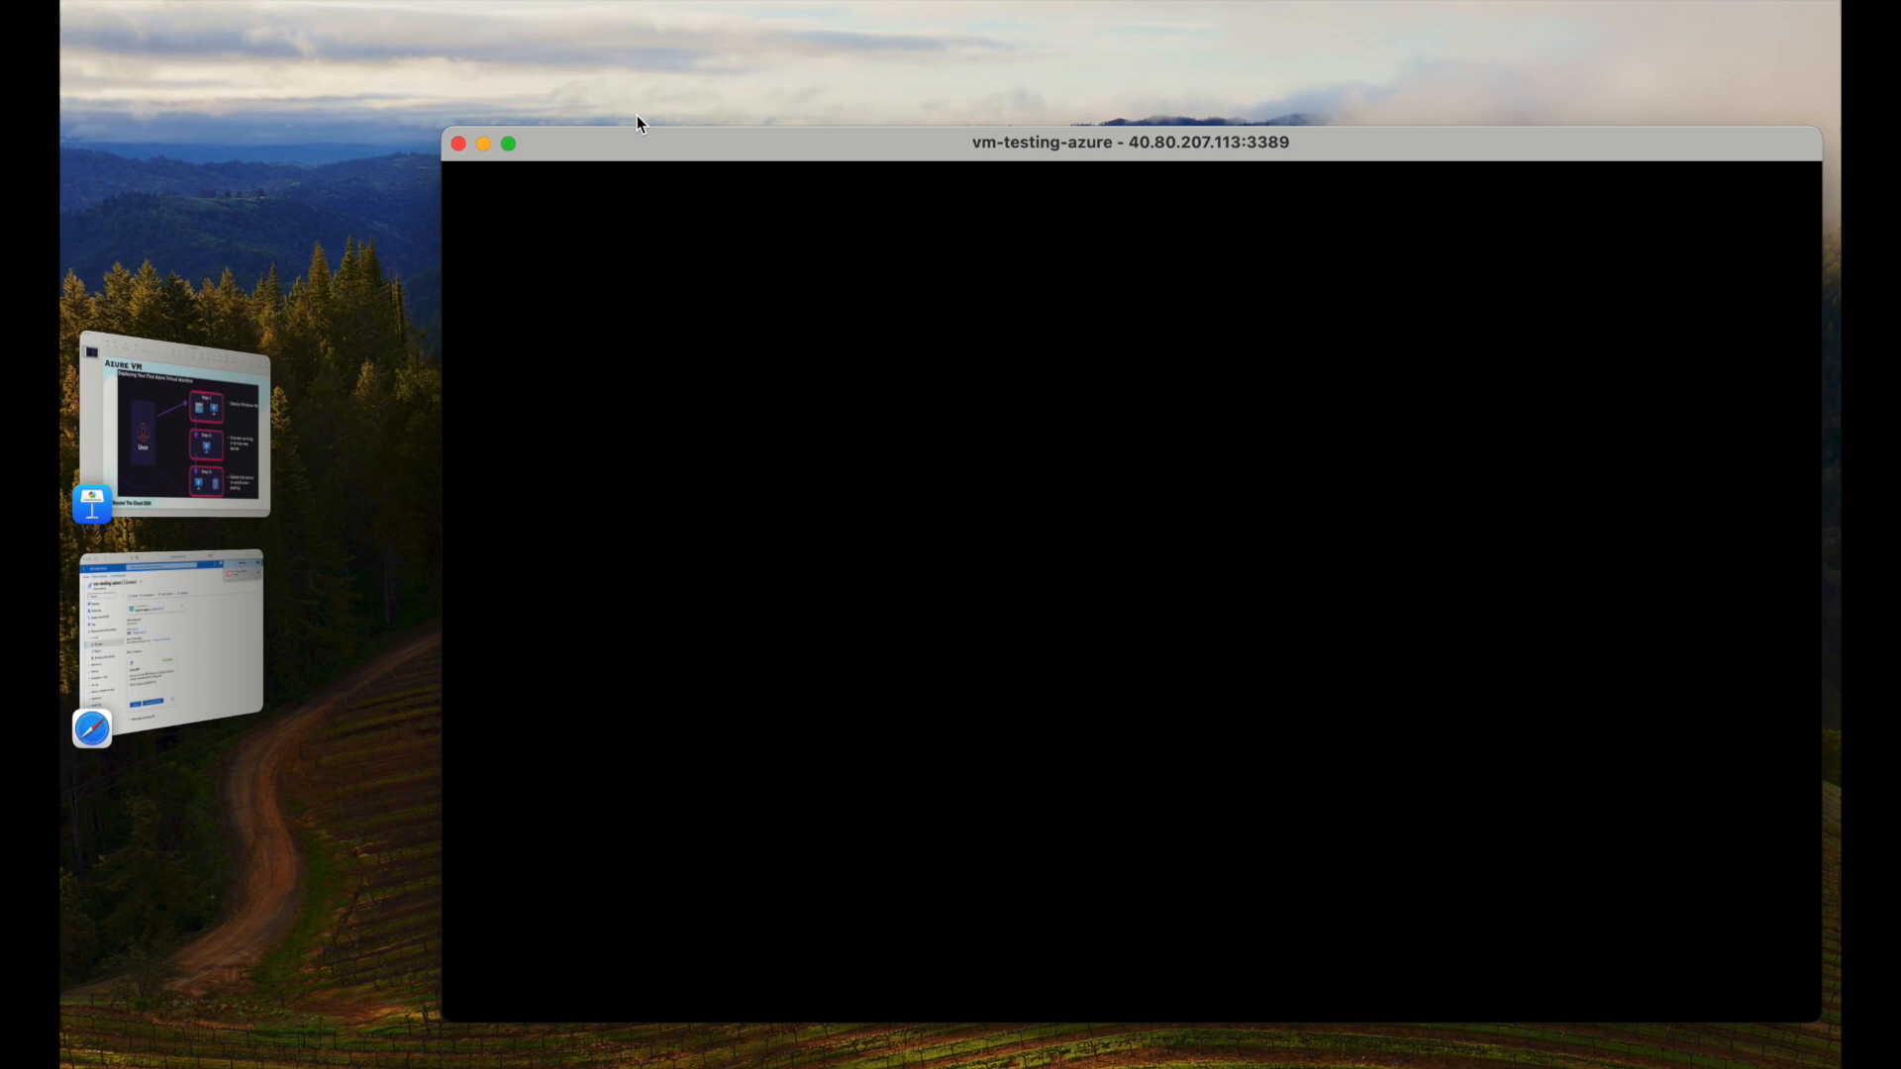
drag(443, 128, 315, 139)
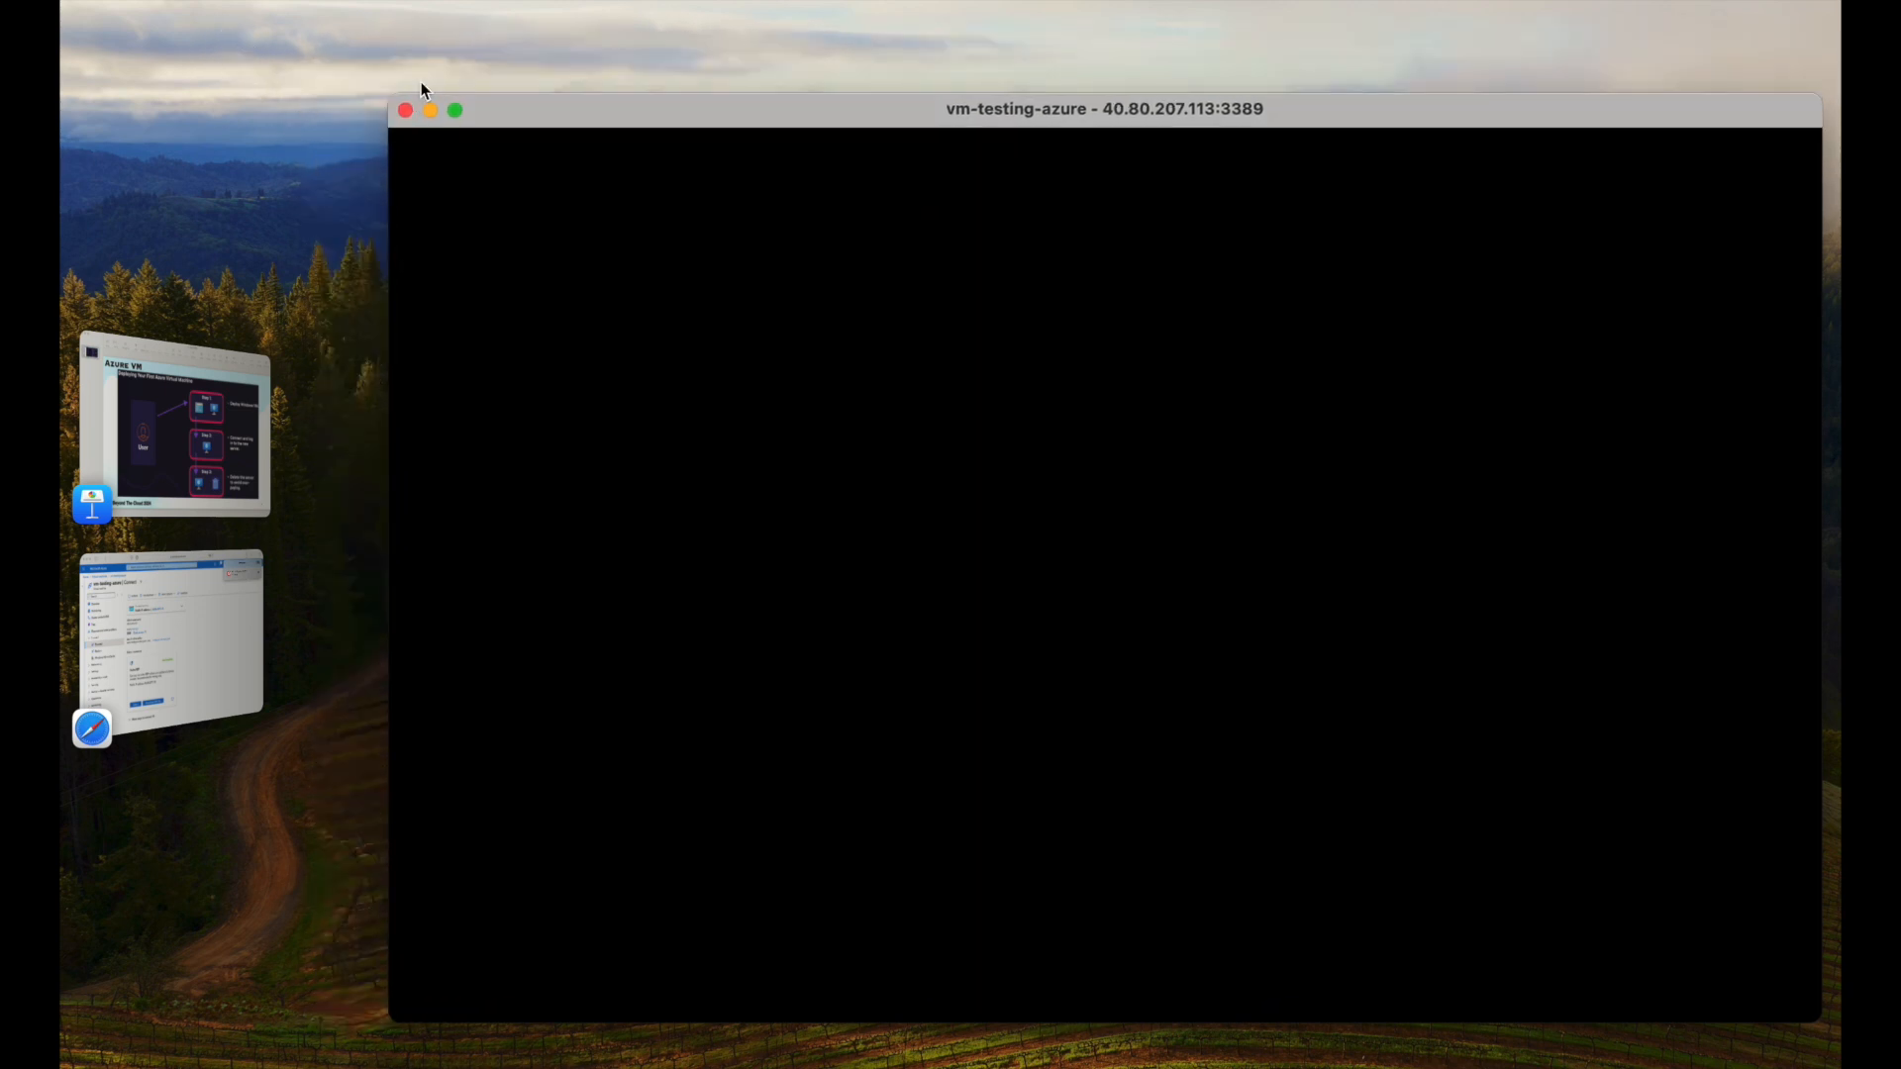
drag(398, 94, 74, 20)
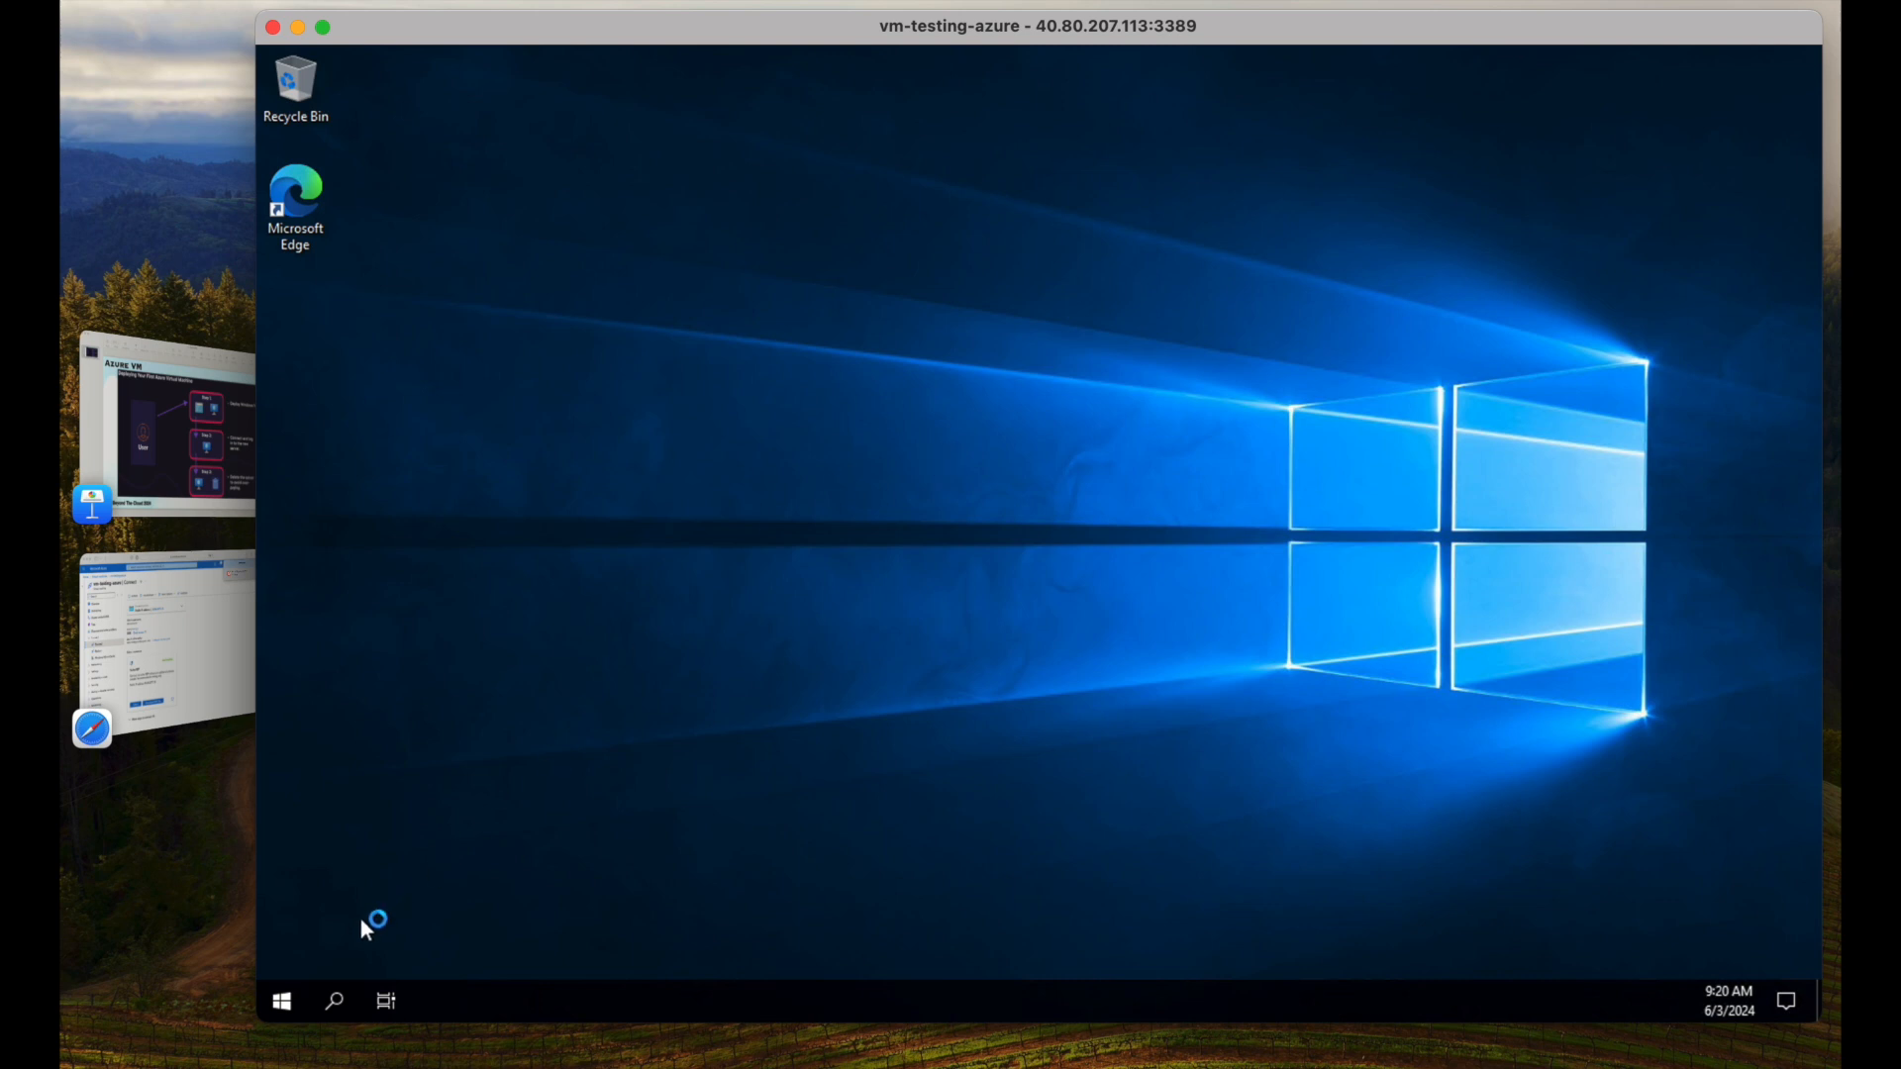
Open File Explorer on the remote server and browse to This PC.
click(297, 996)
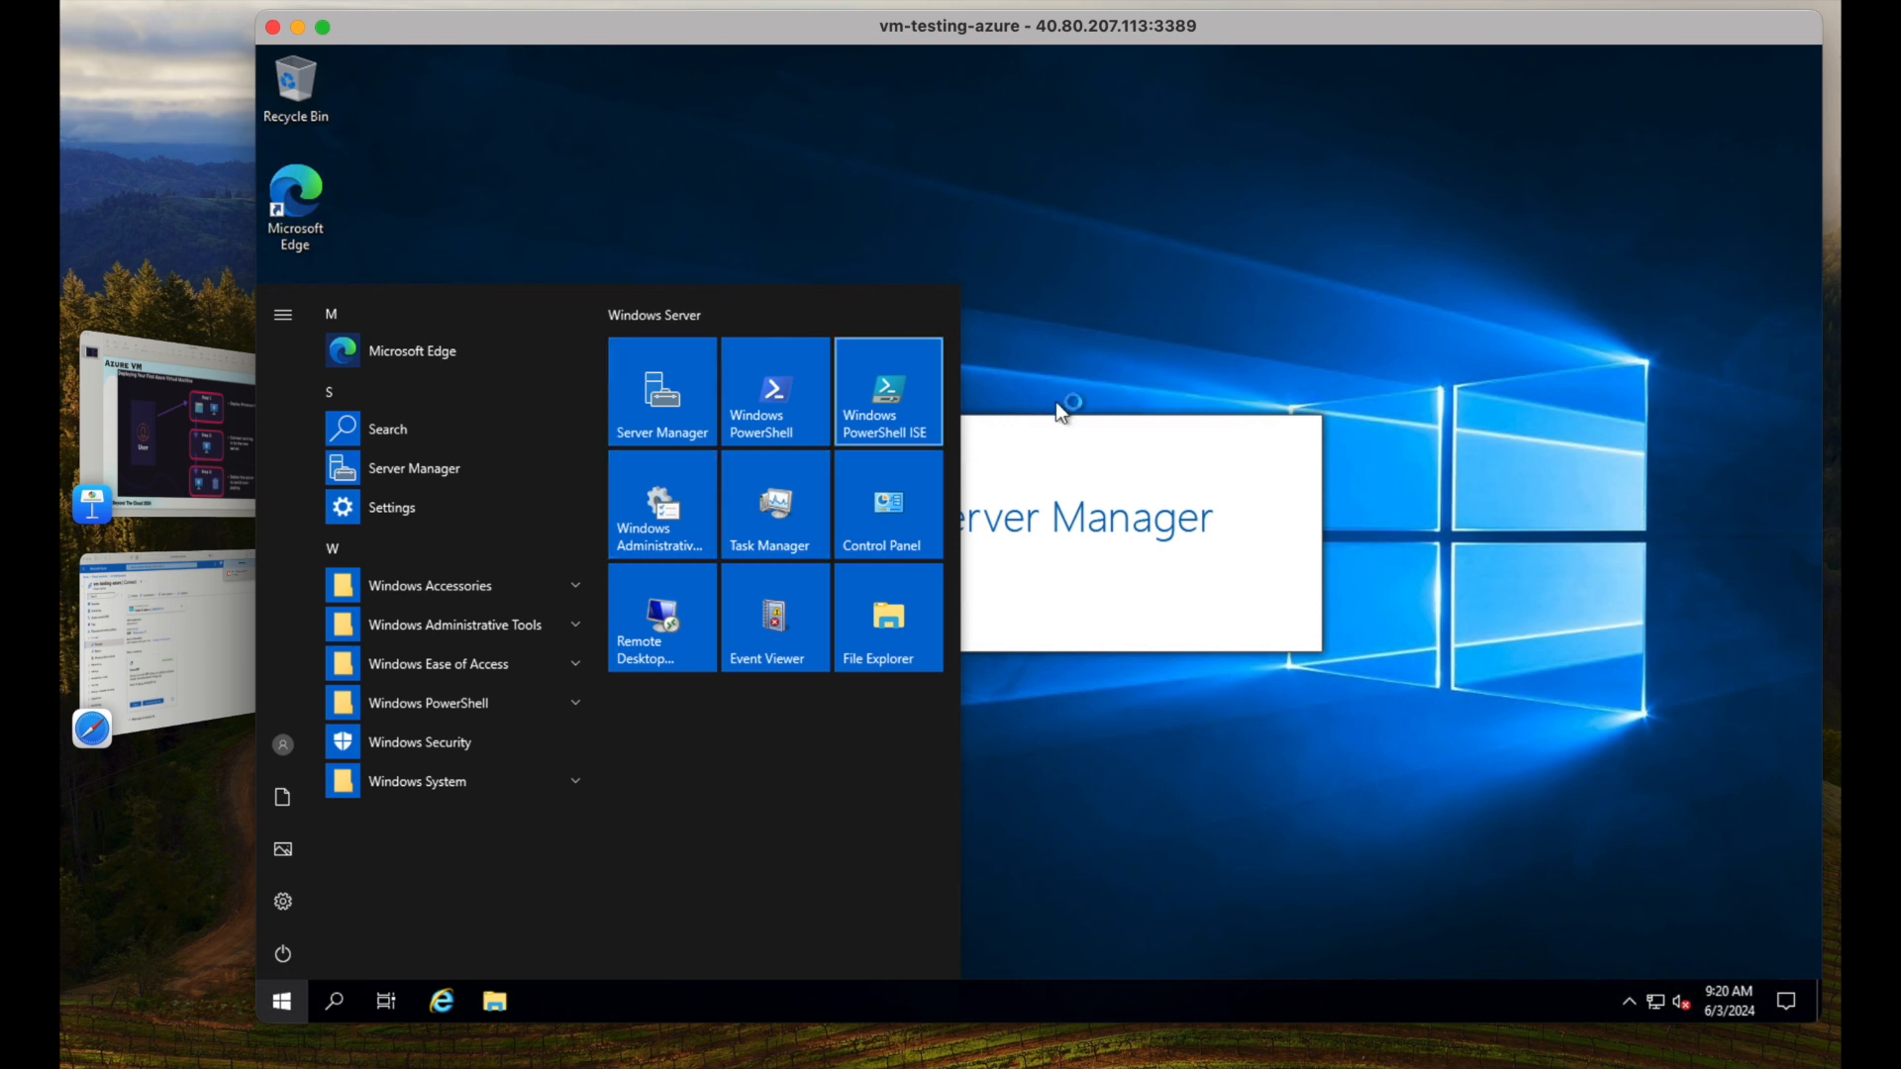
click(1157, 314)
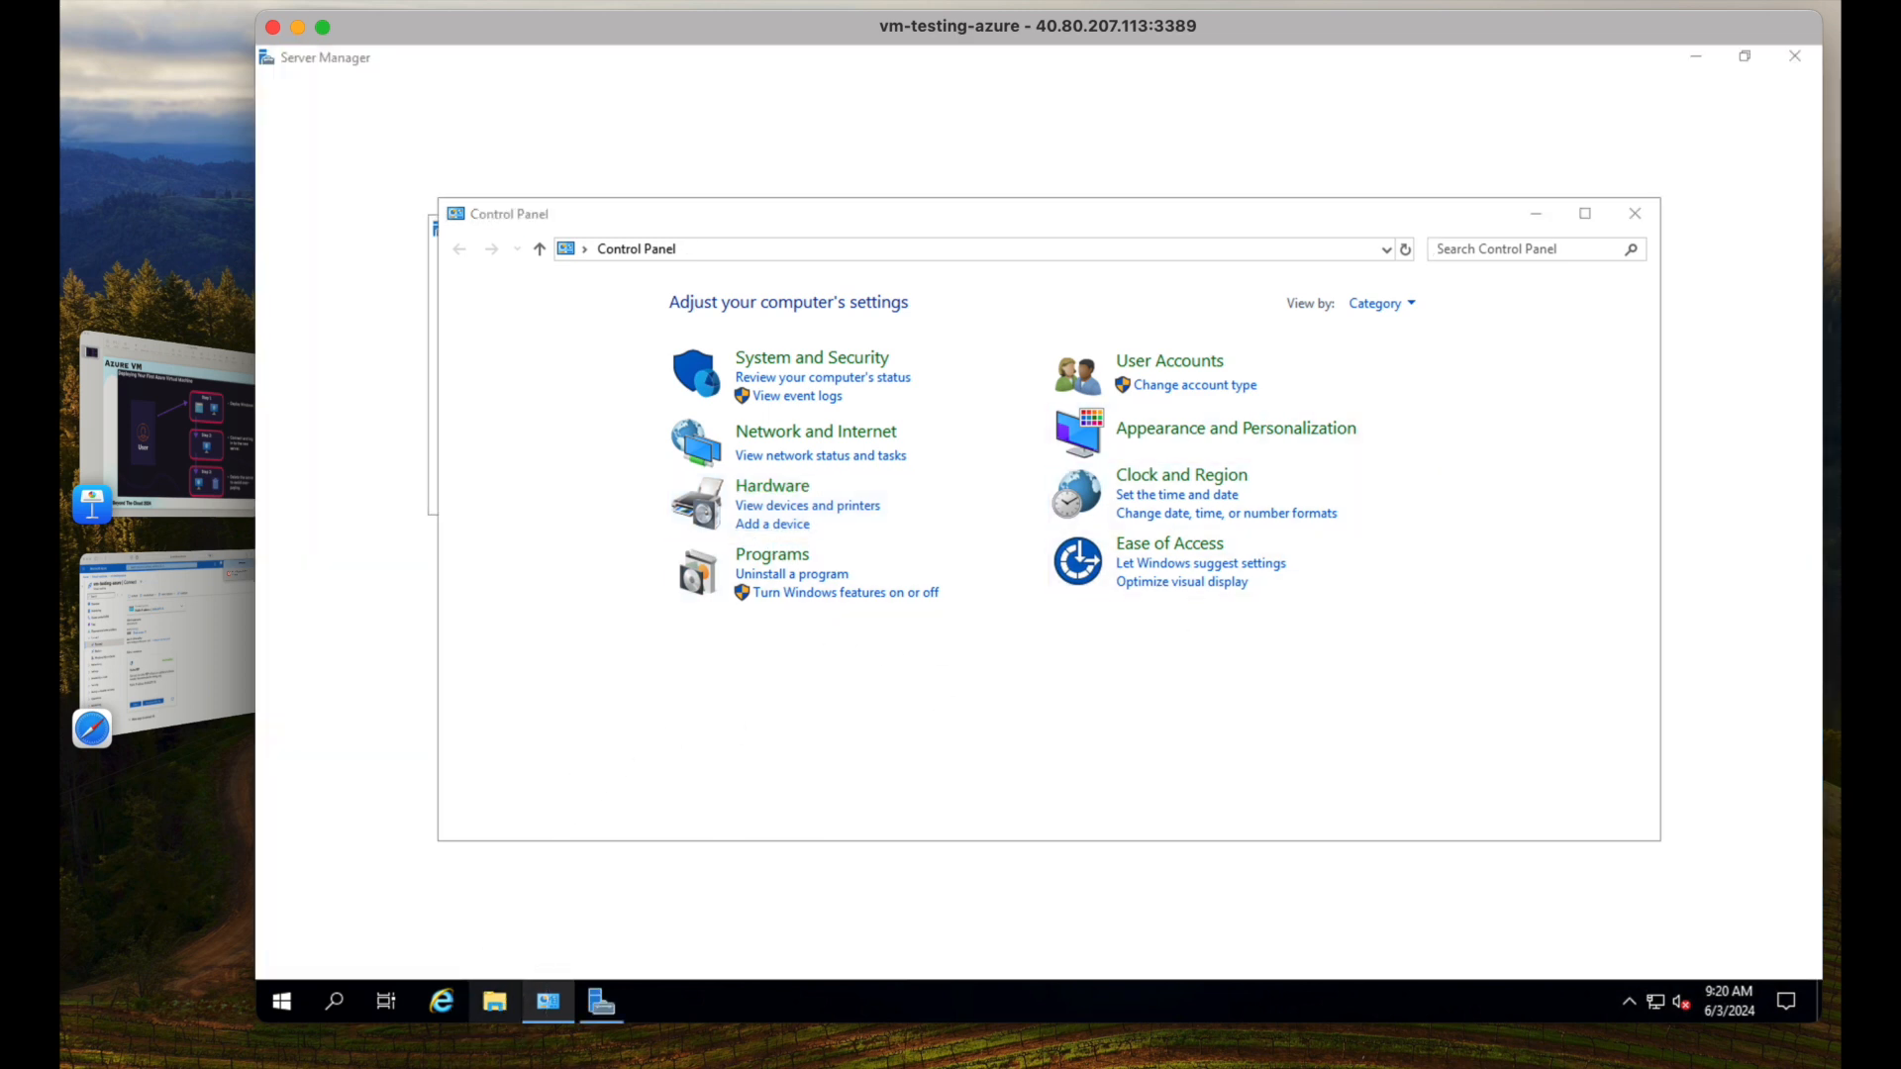
click(499, 999)
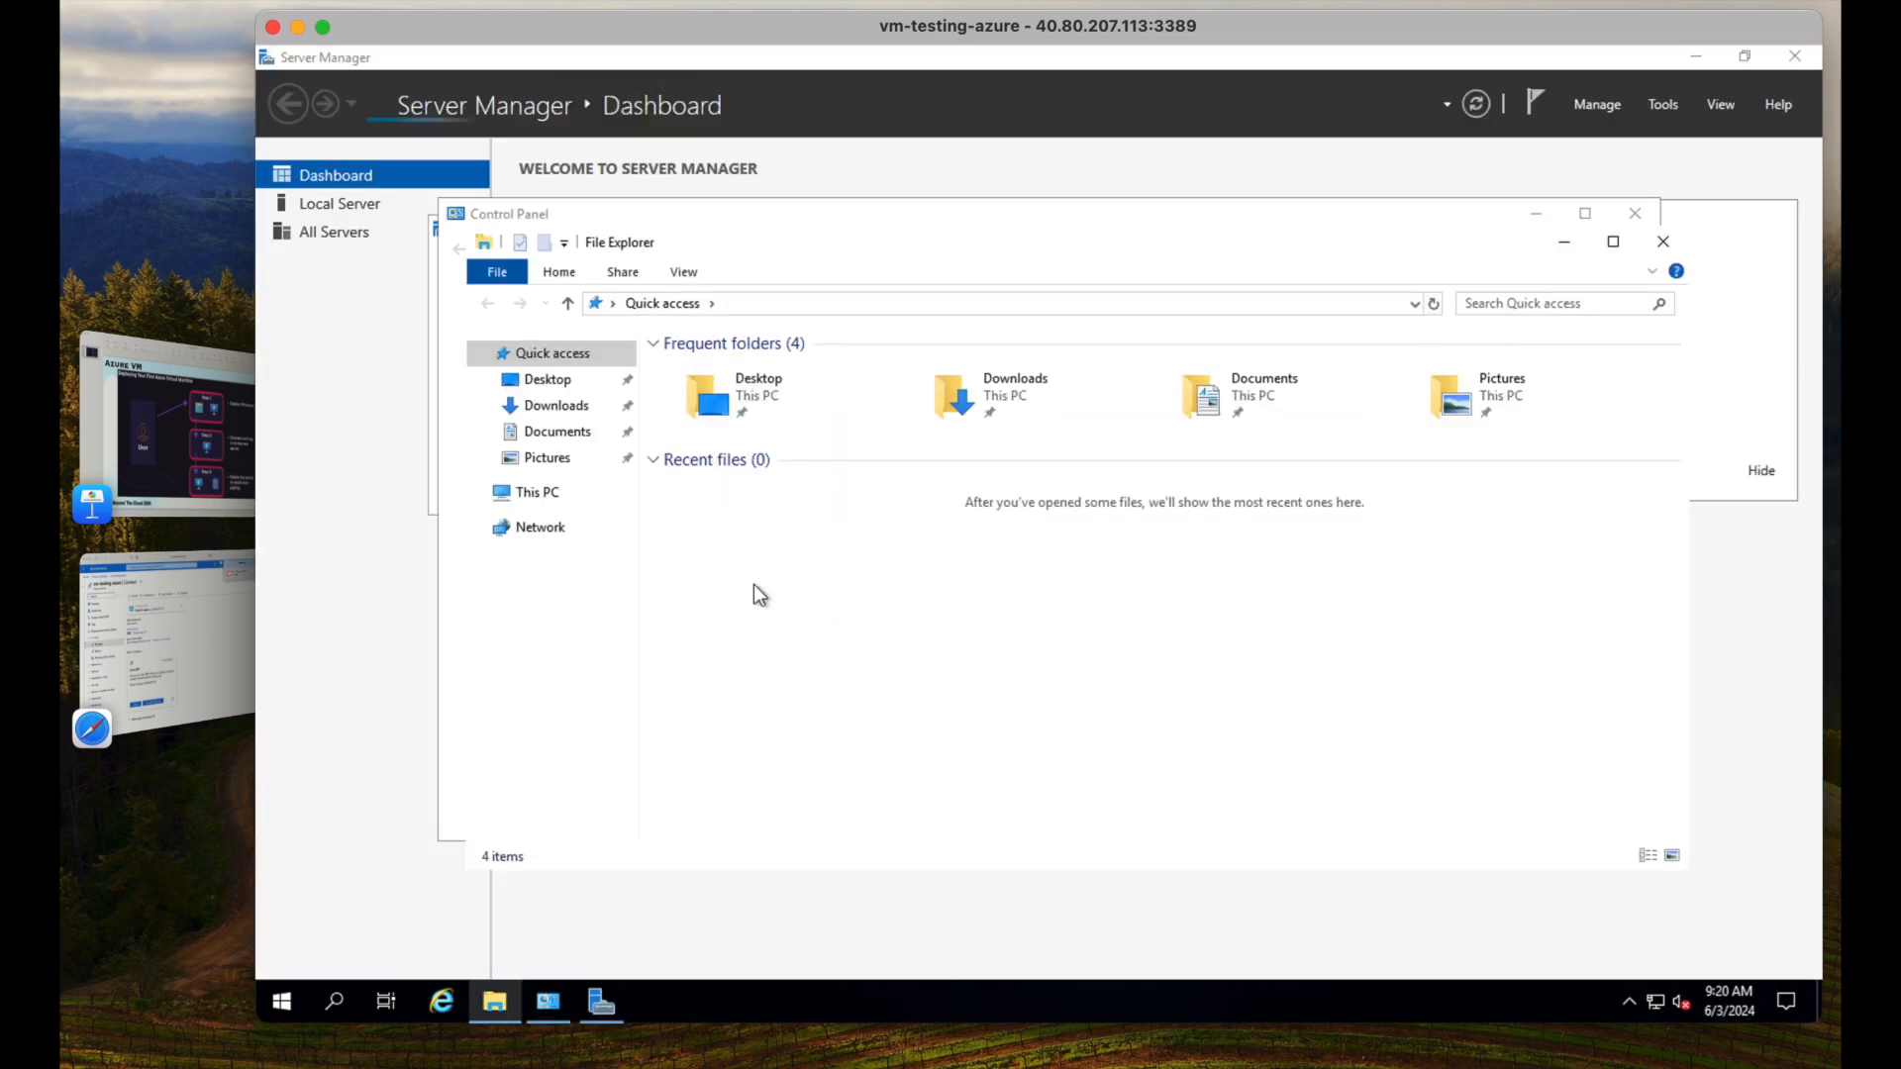
click(535, 493)
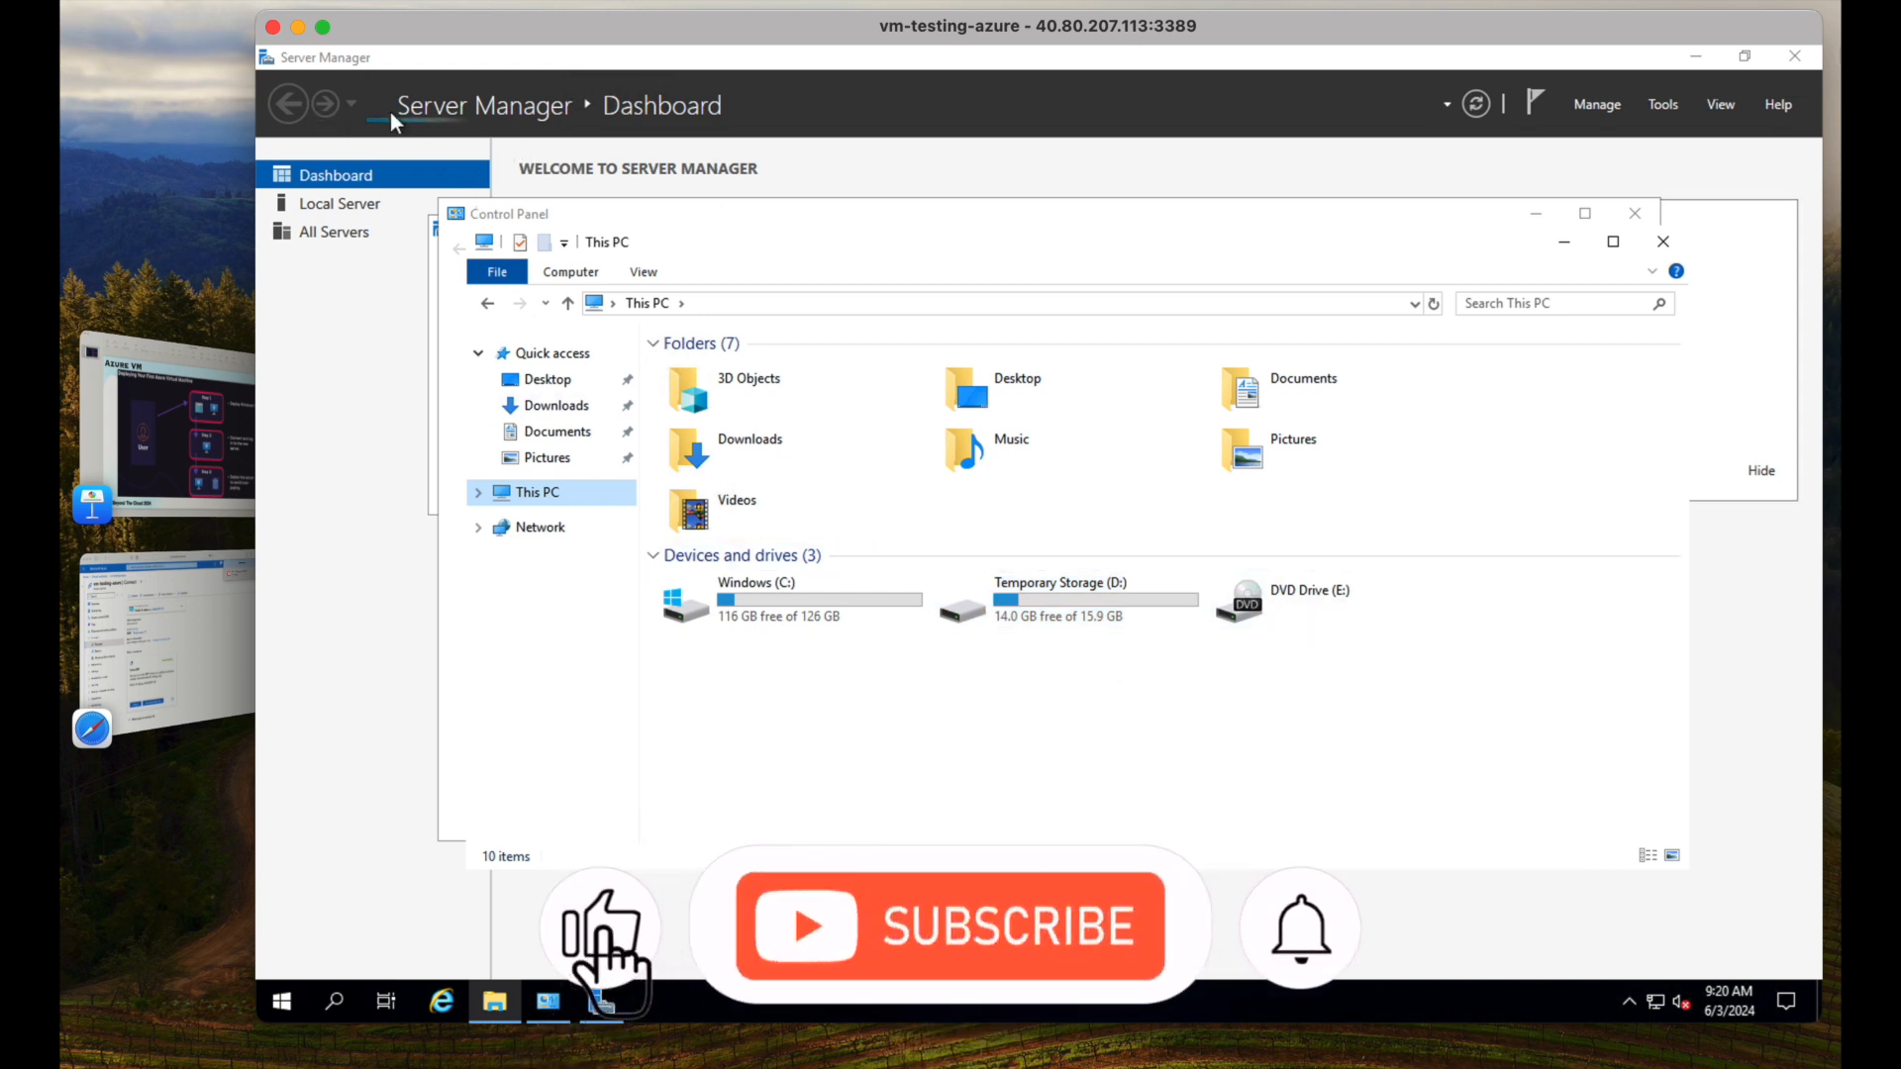
Close Server Manager, the This PC window and Control Panel.
click(1794, 58)
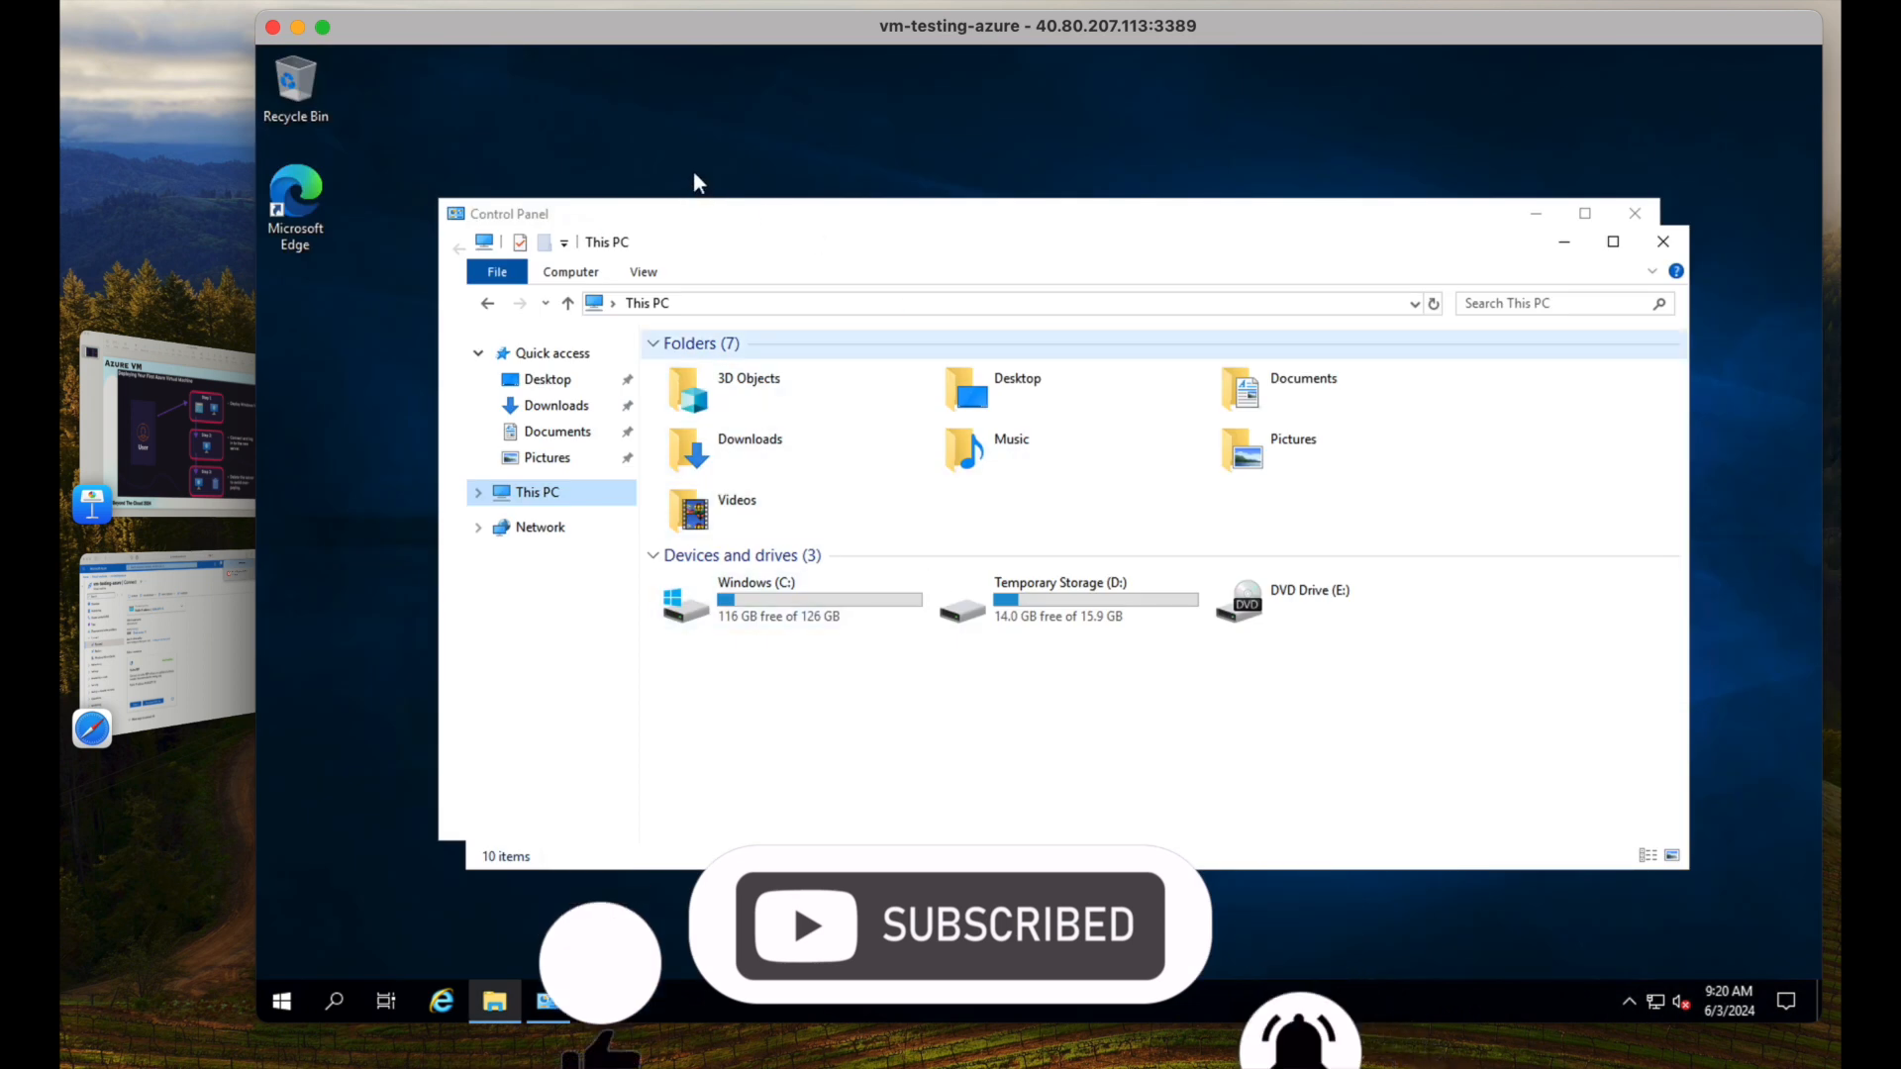
click(694, 174)
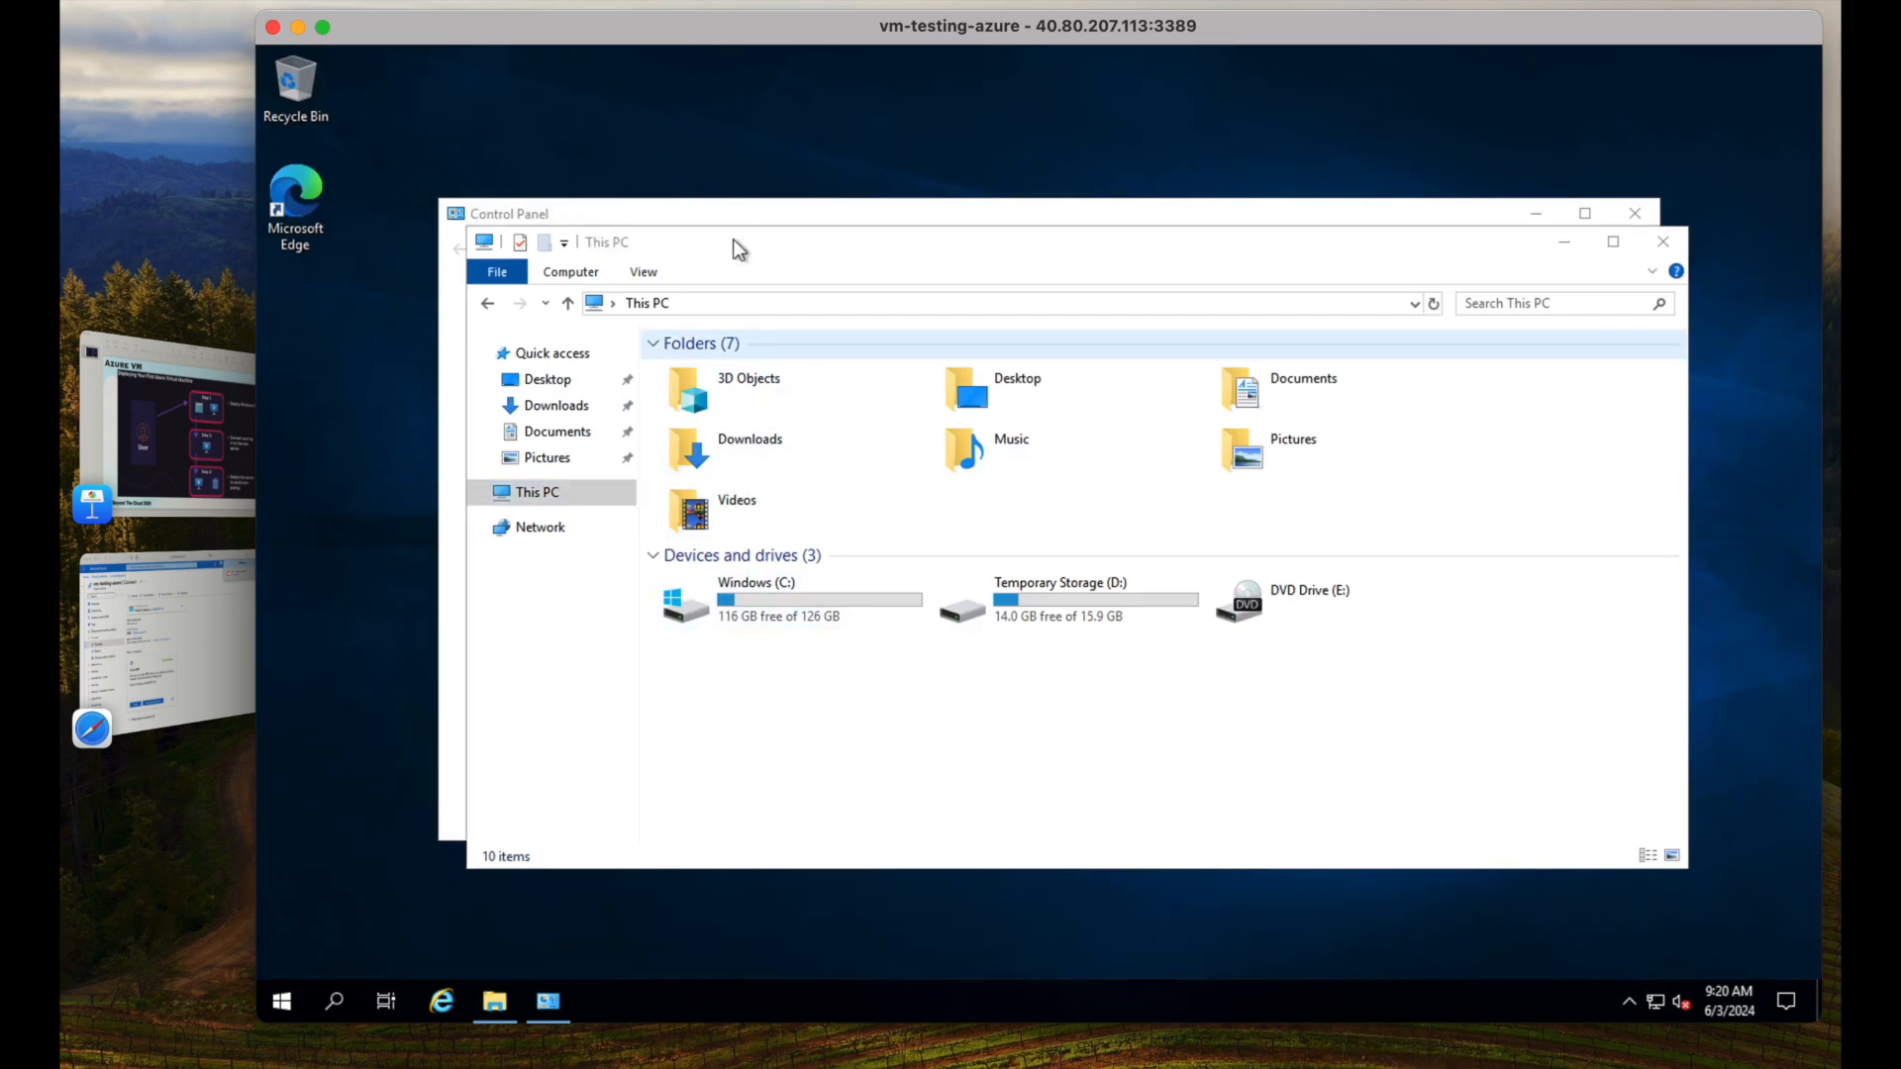
click(1667, 243)
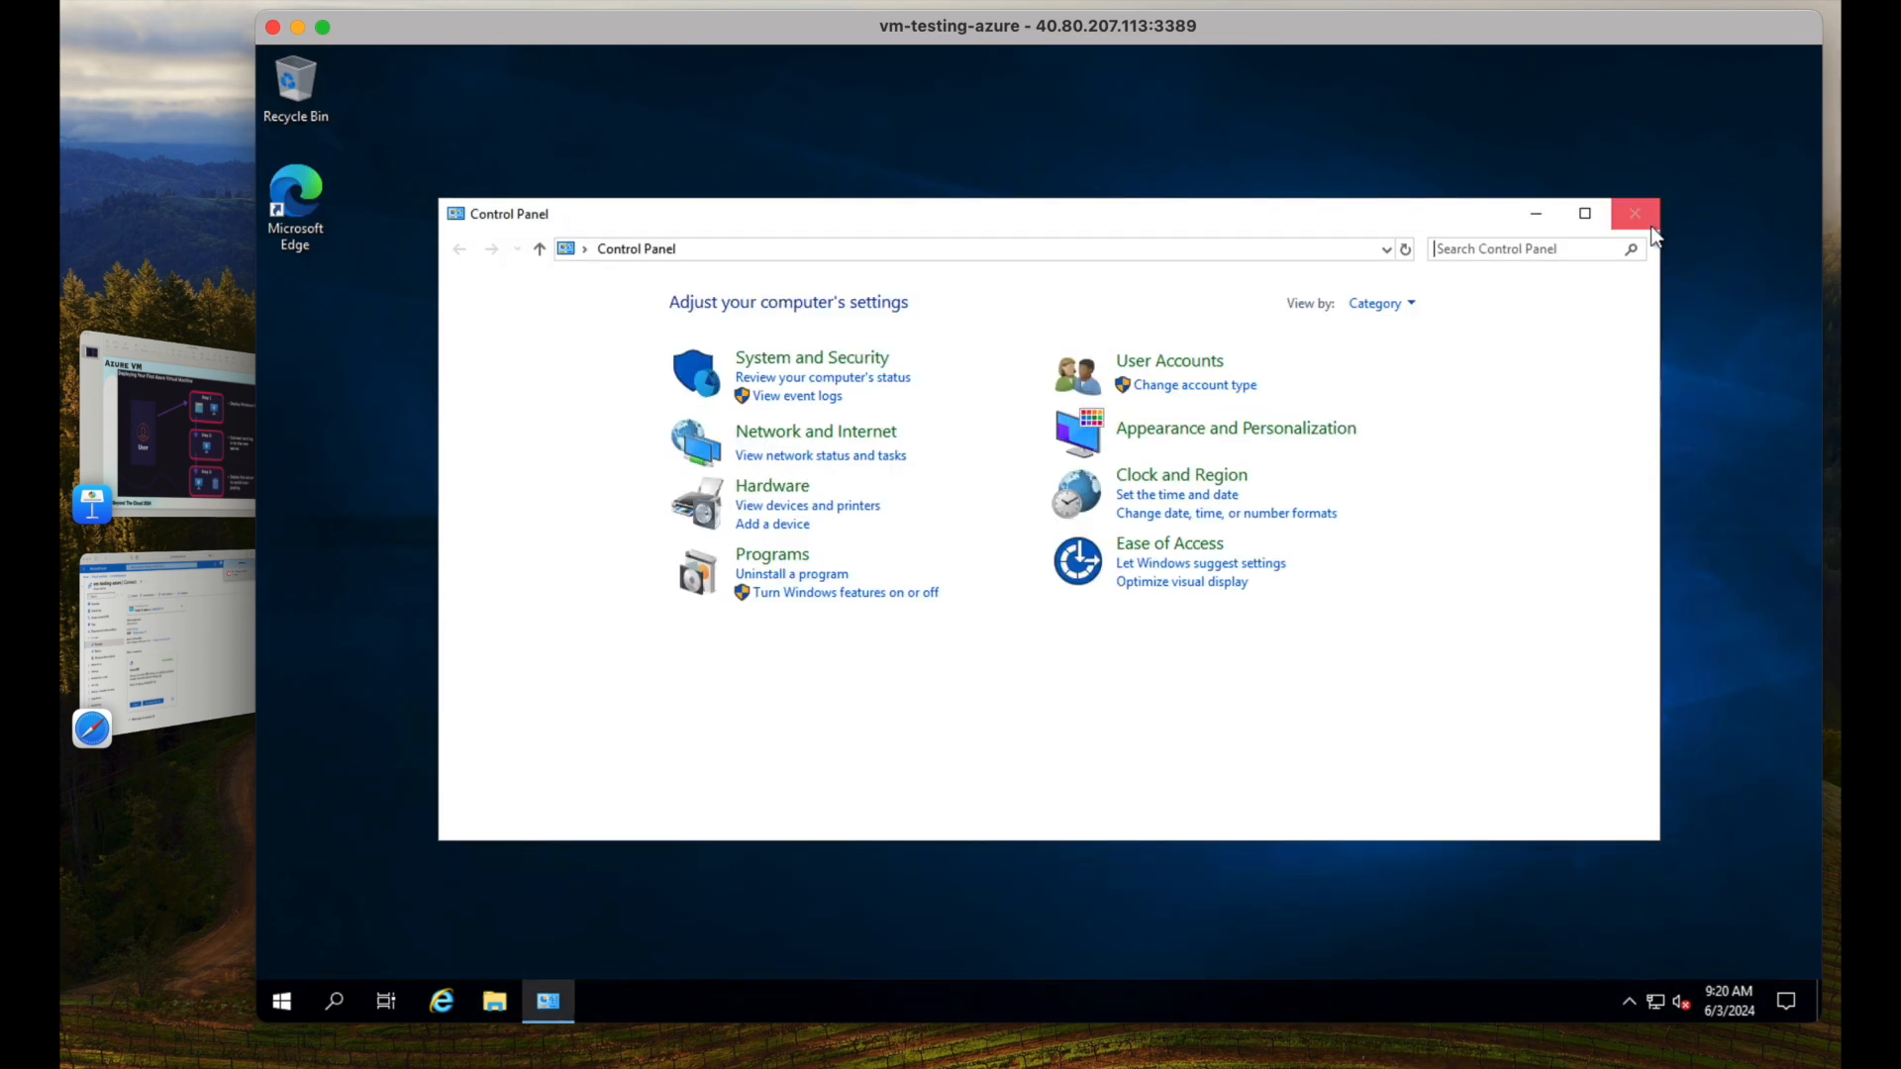
click(1649, 226)
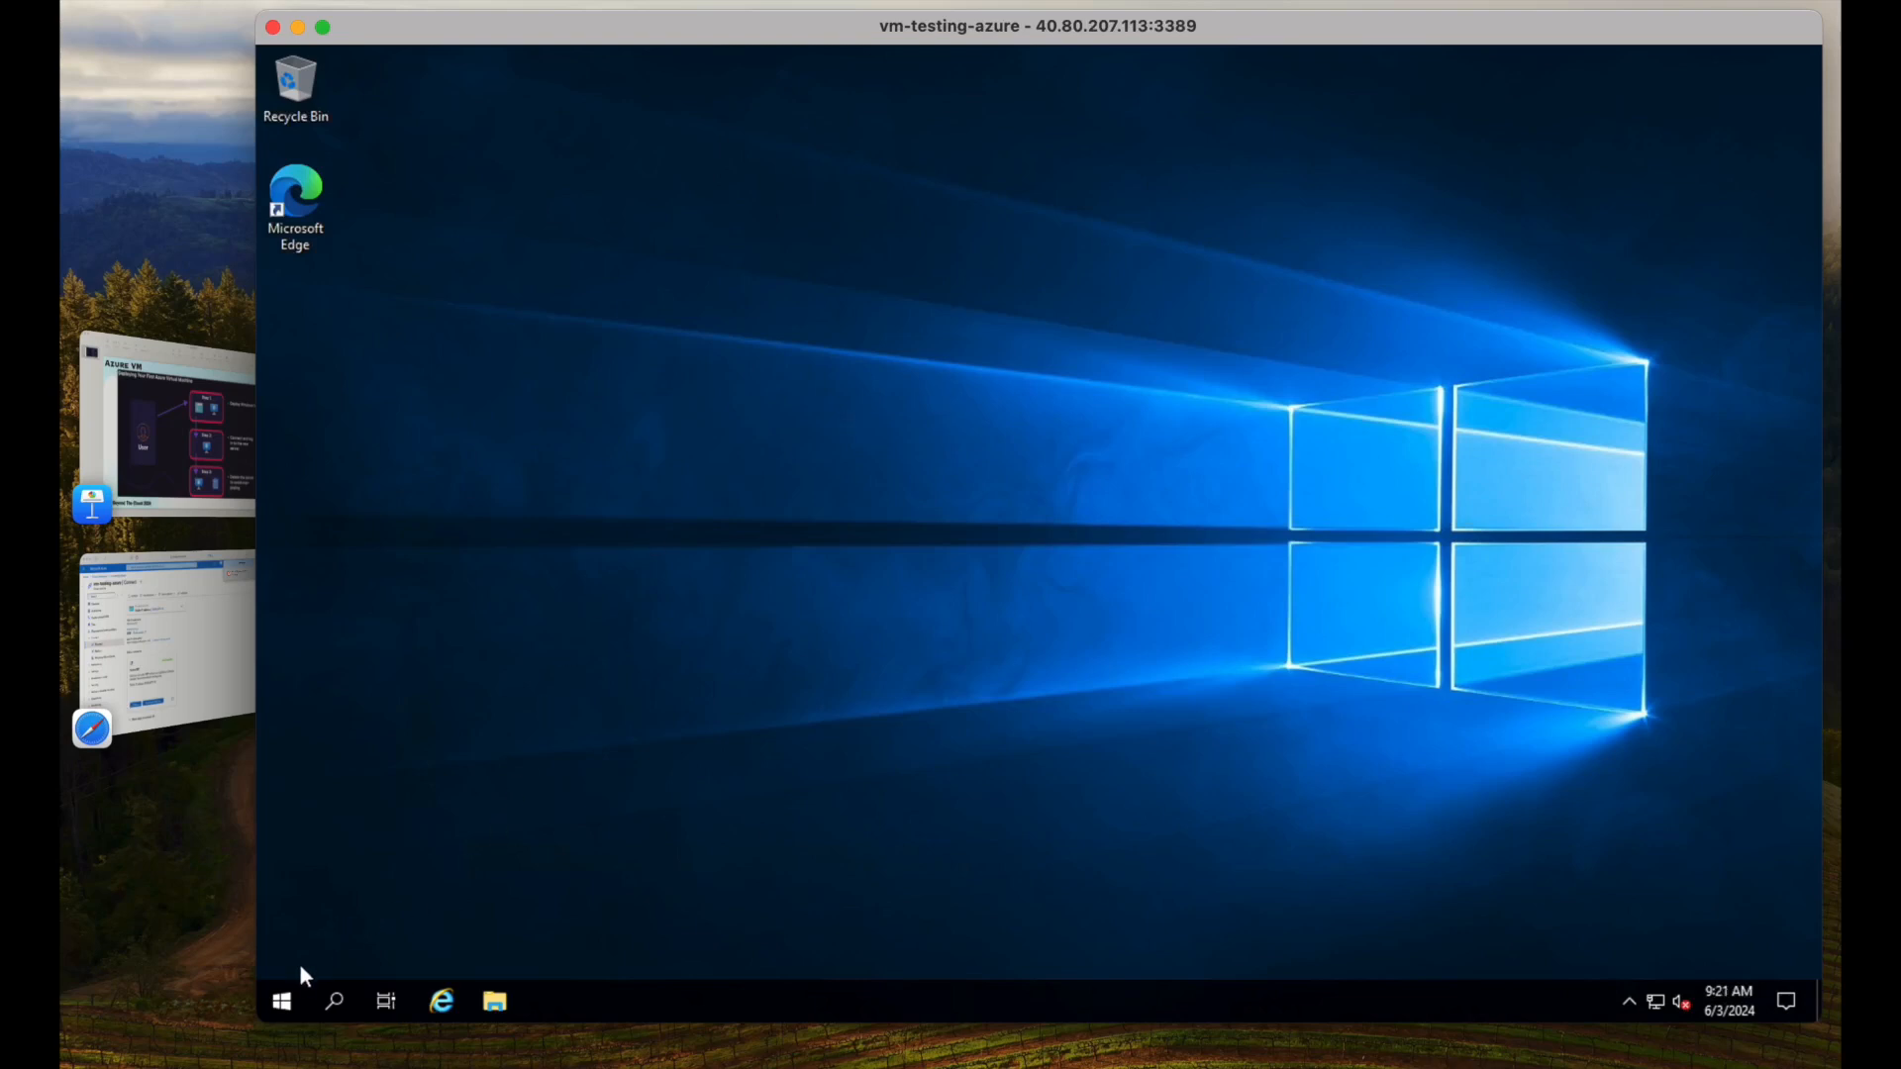
Sign out of the remote Windows session, then return to Safari and clear the downloads list.
click(285, 1013)
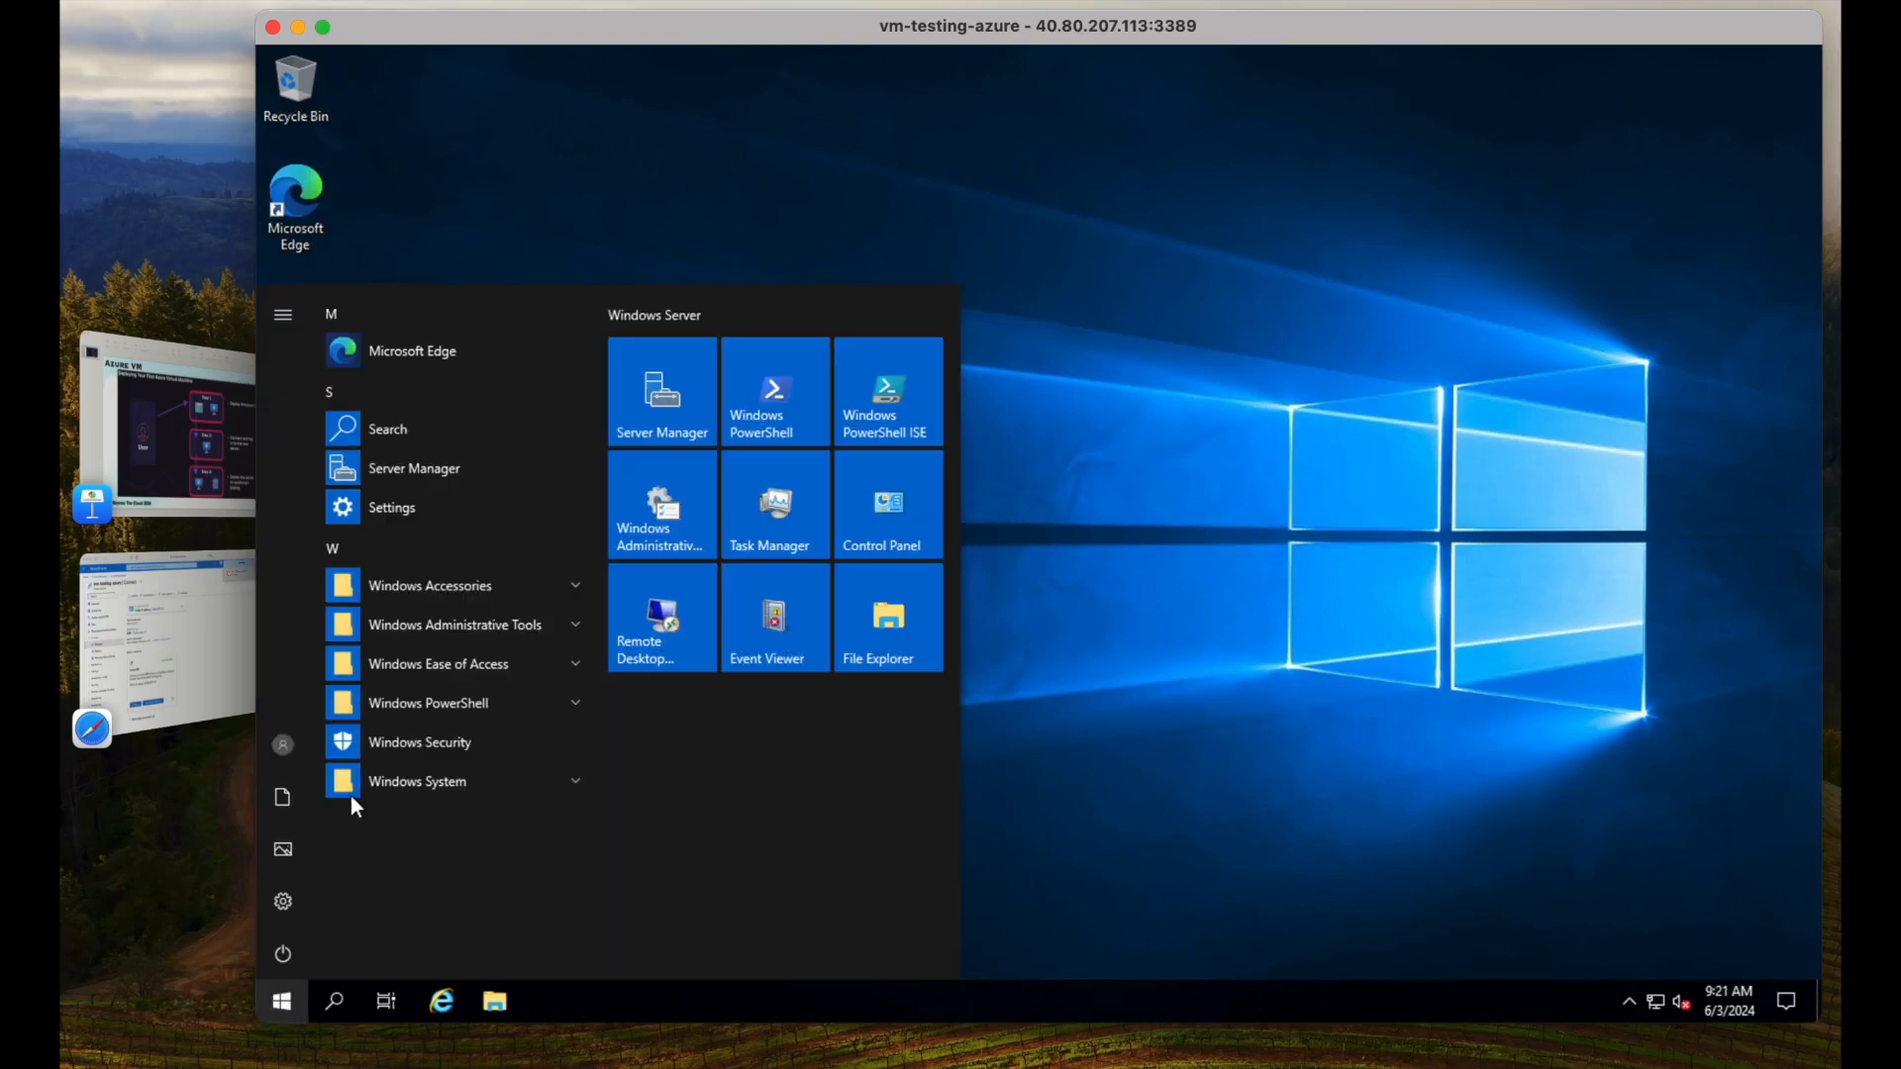
click(288, 951)
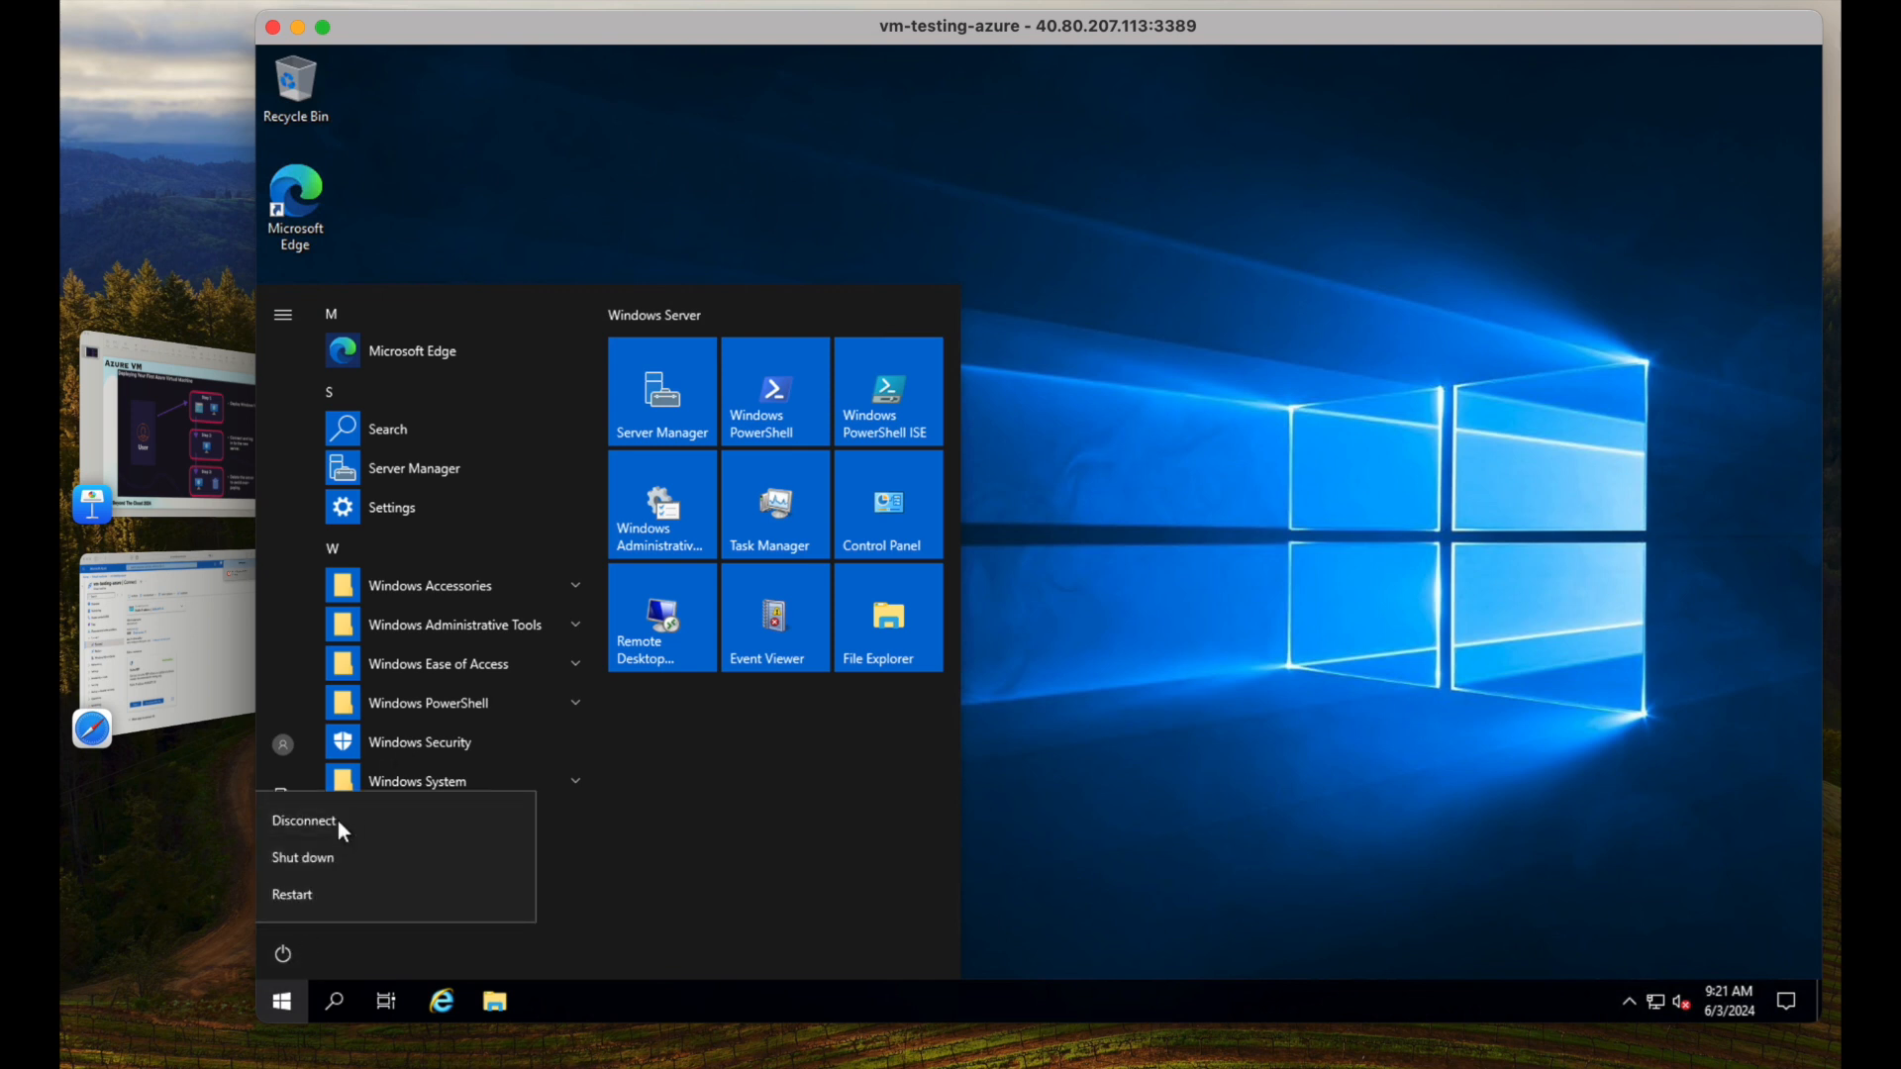
click(283, 753)
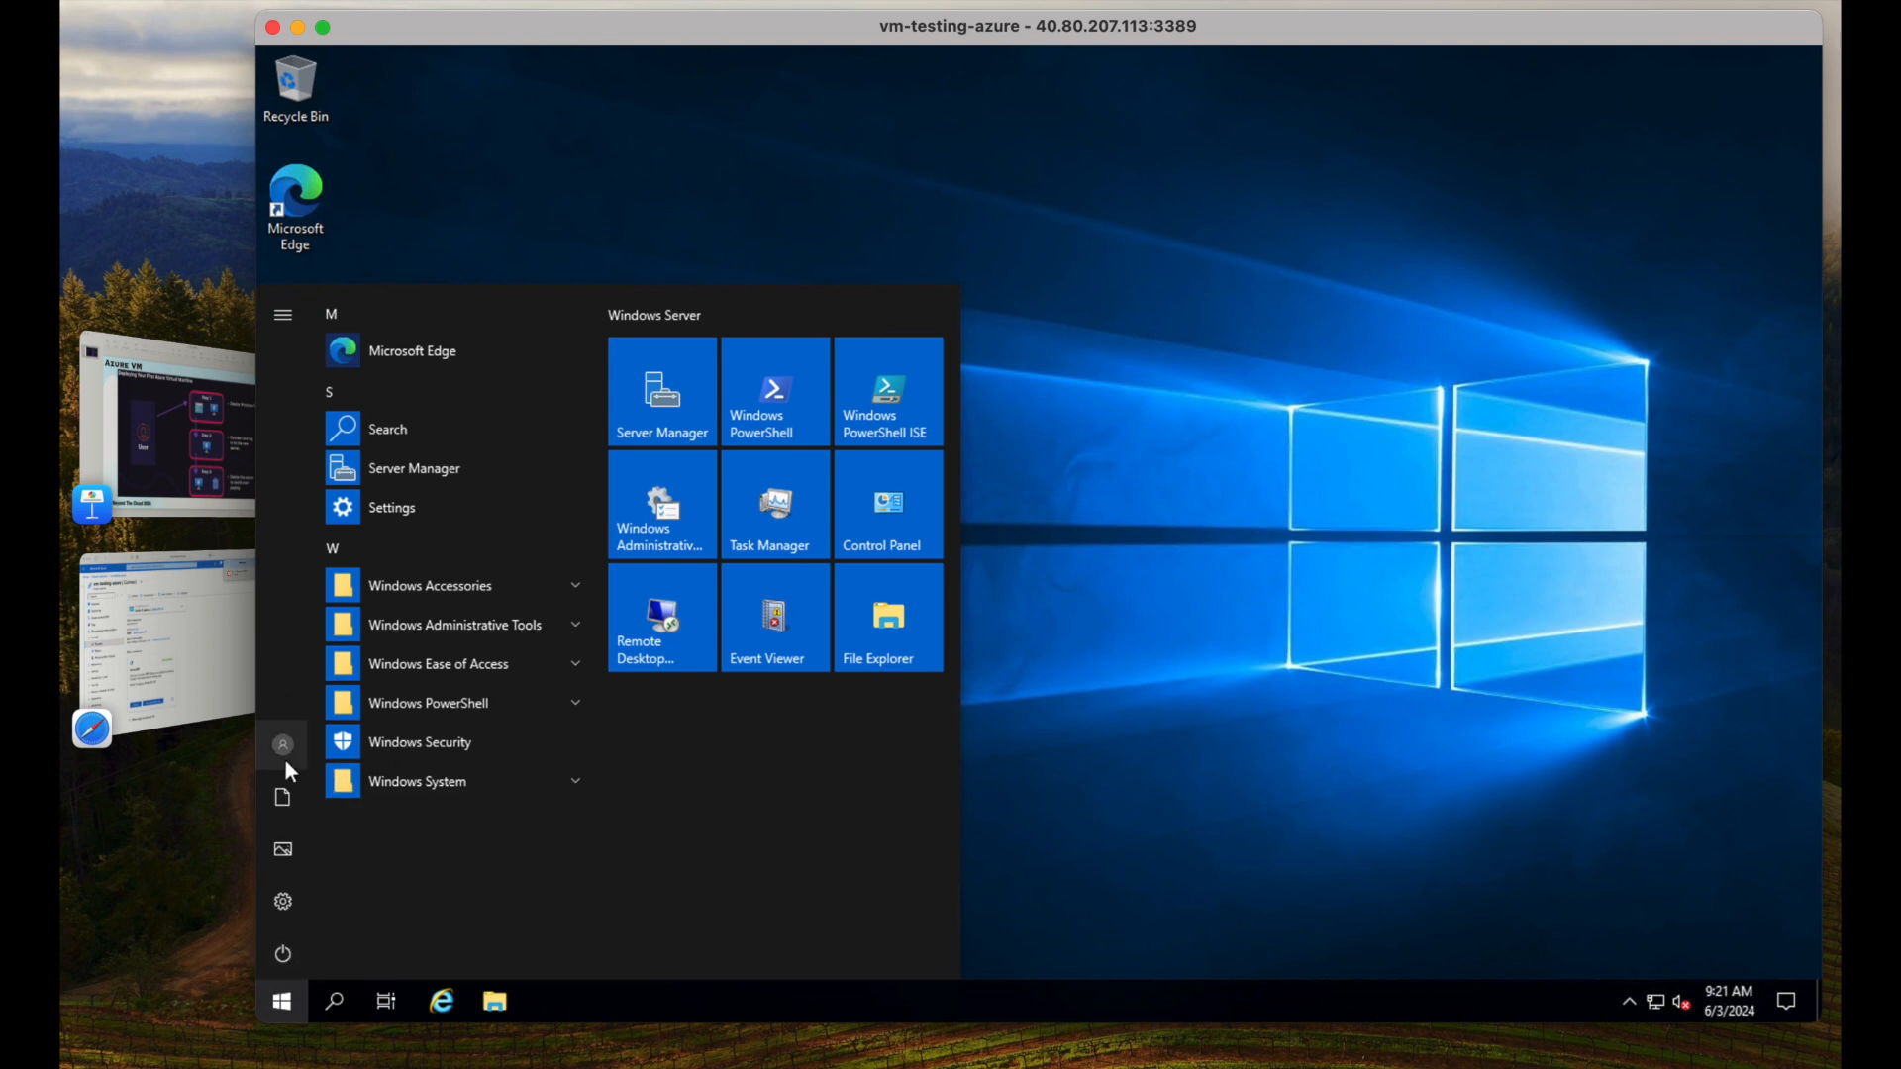
click(287, 744)
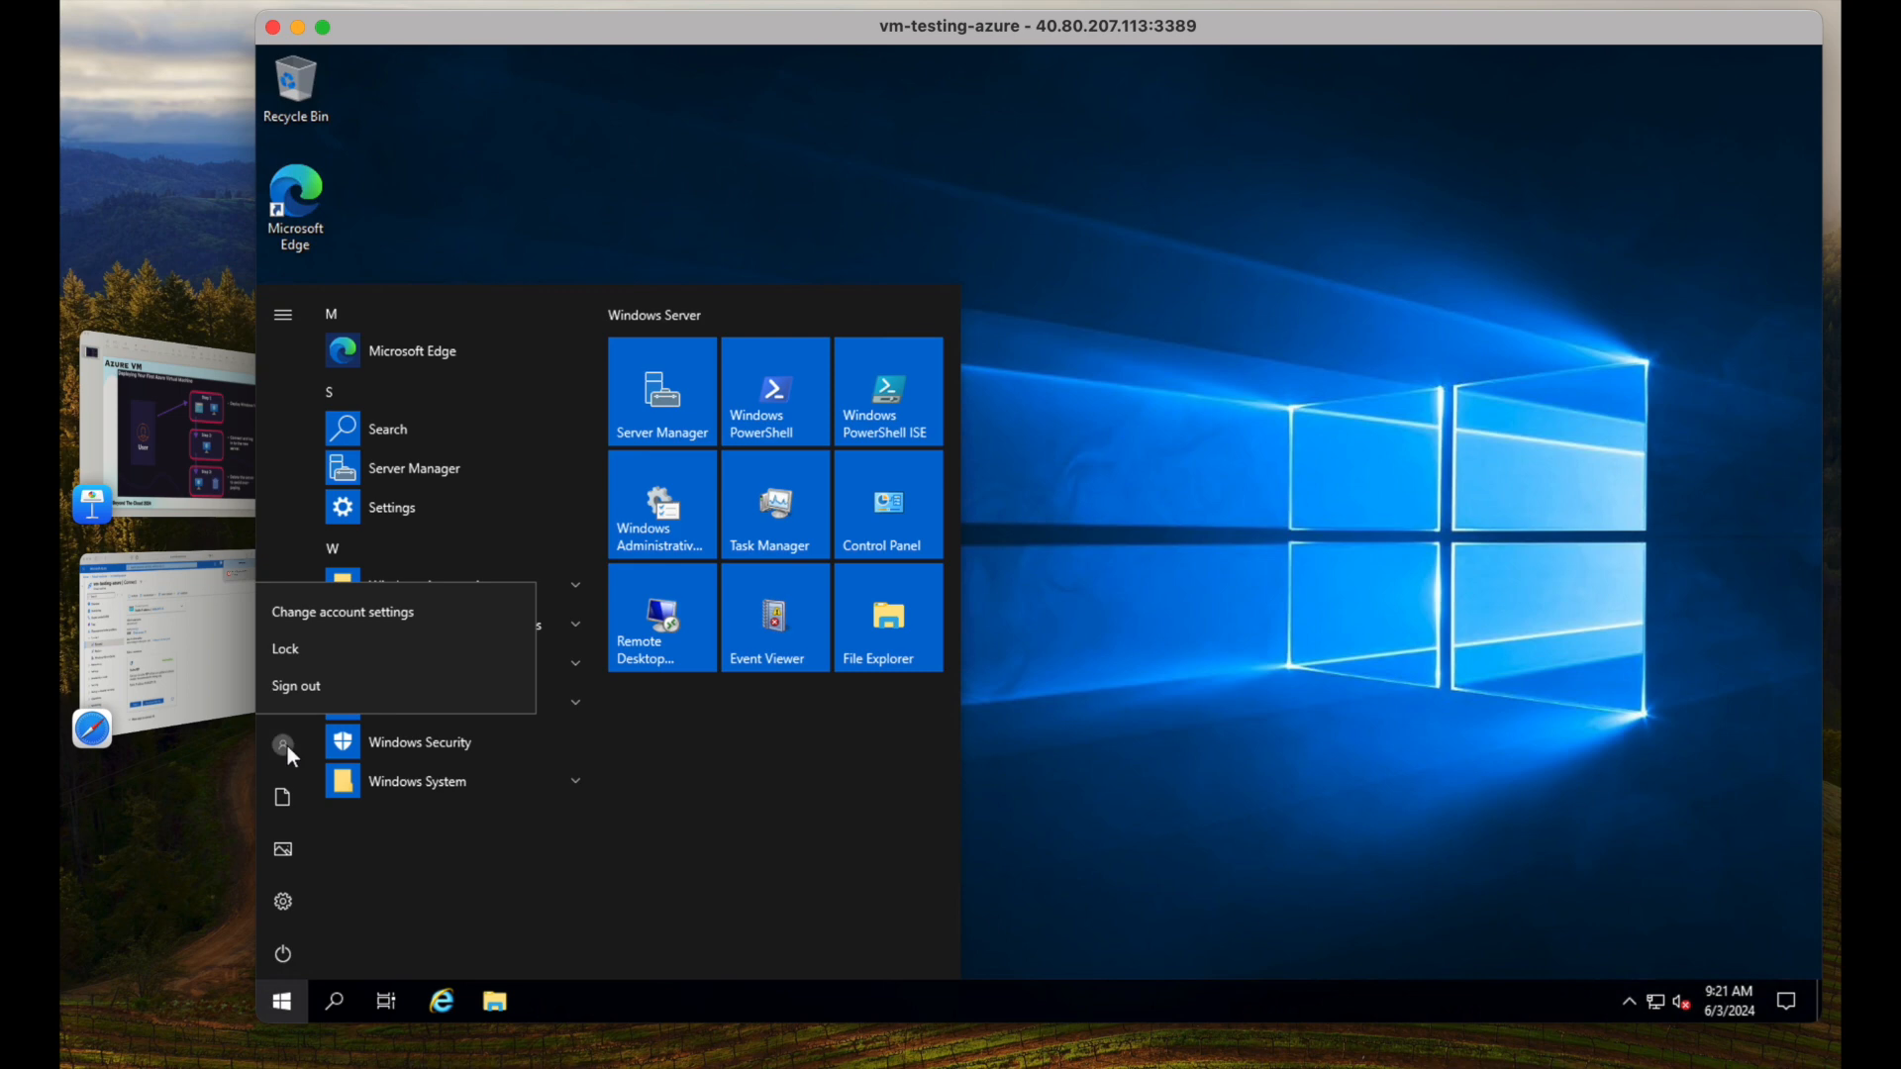
click(312, 693)
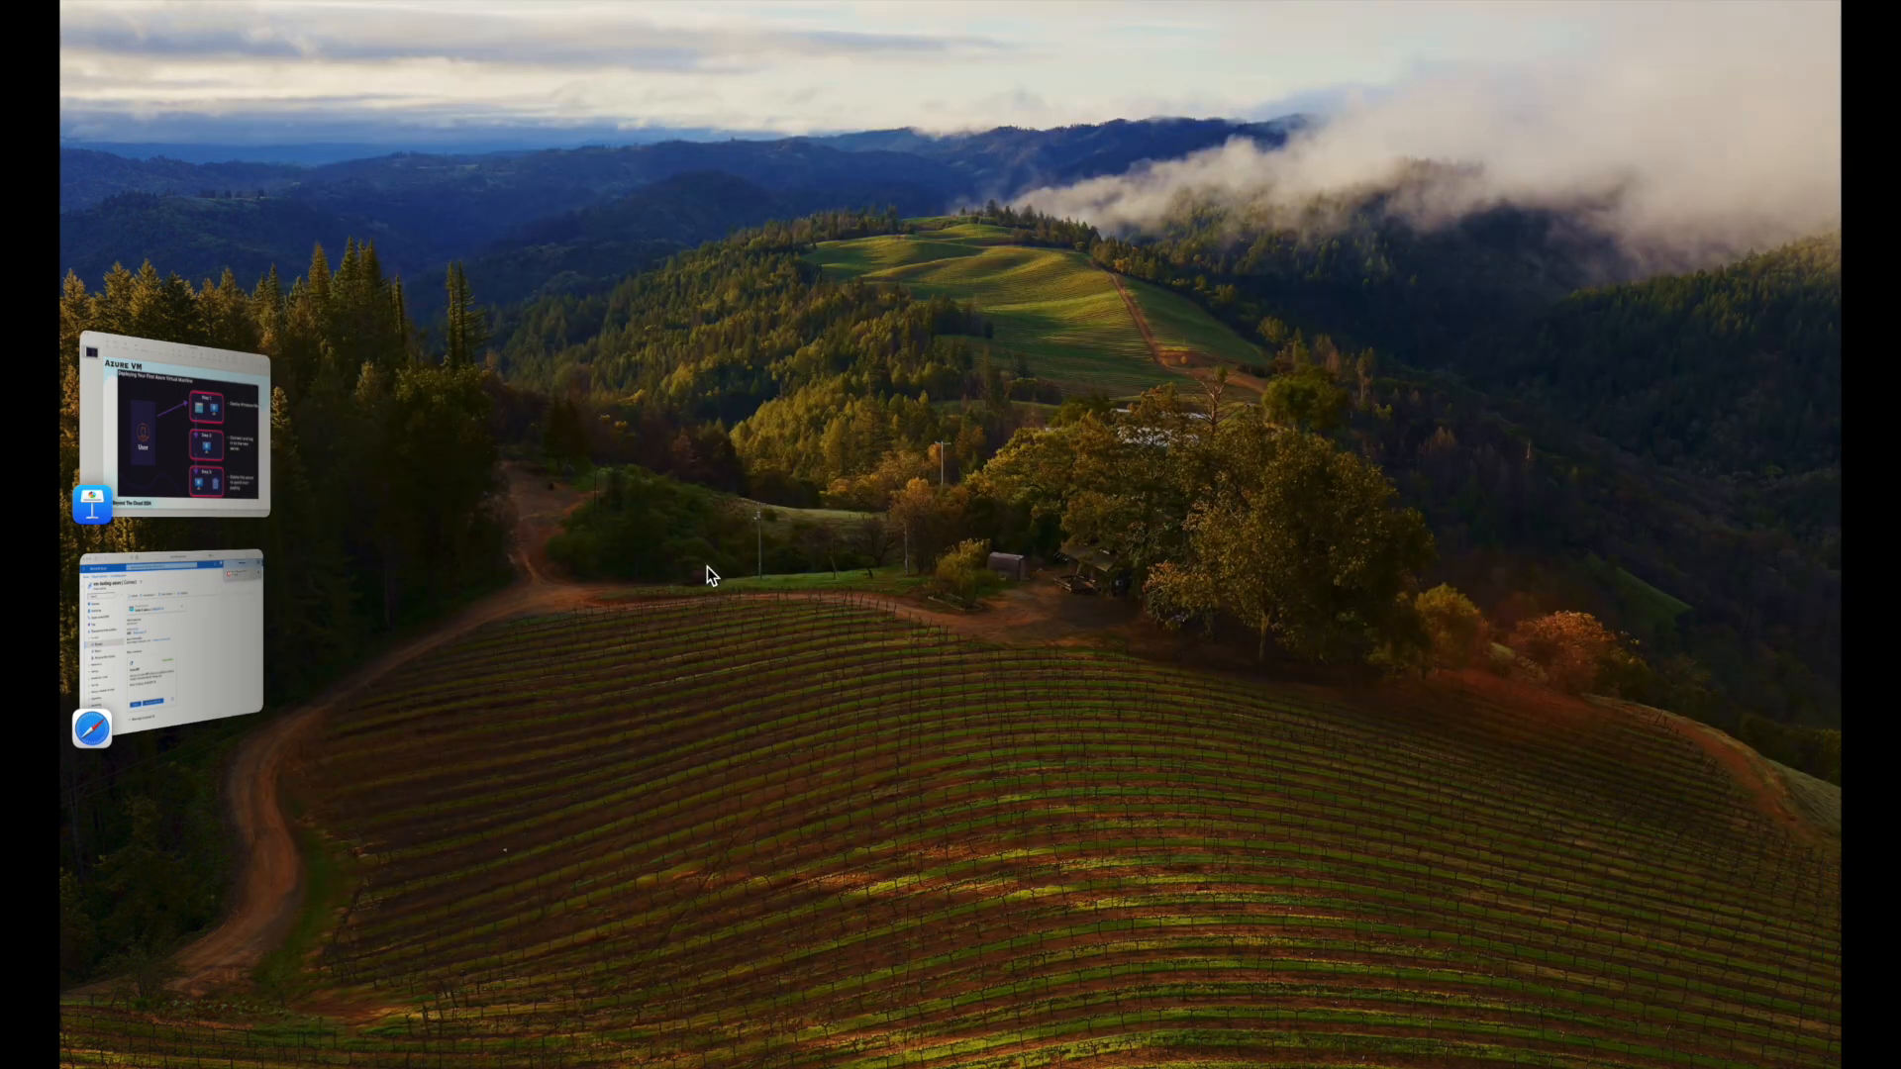
click(227, 661)
click(1784, 83)
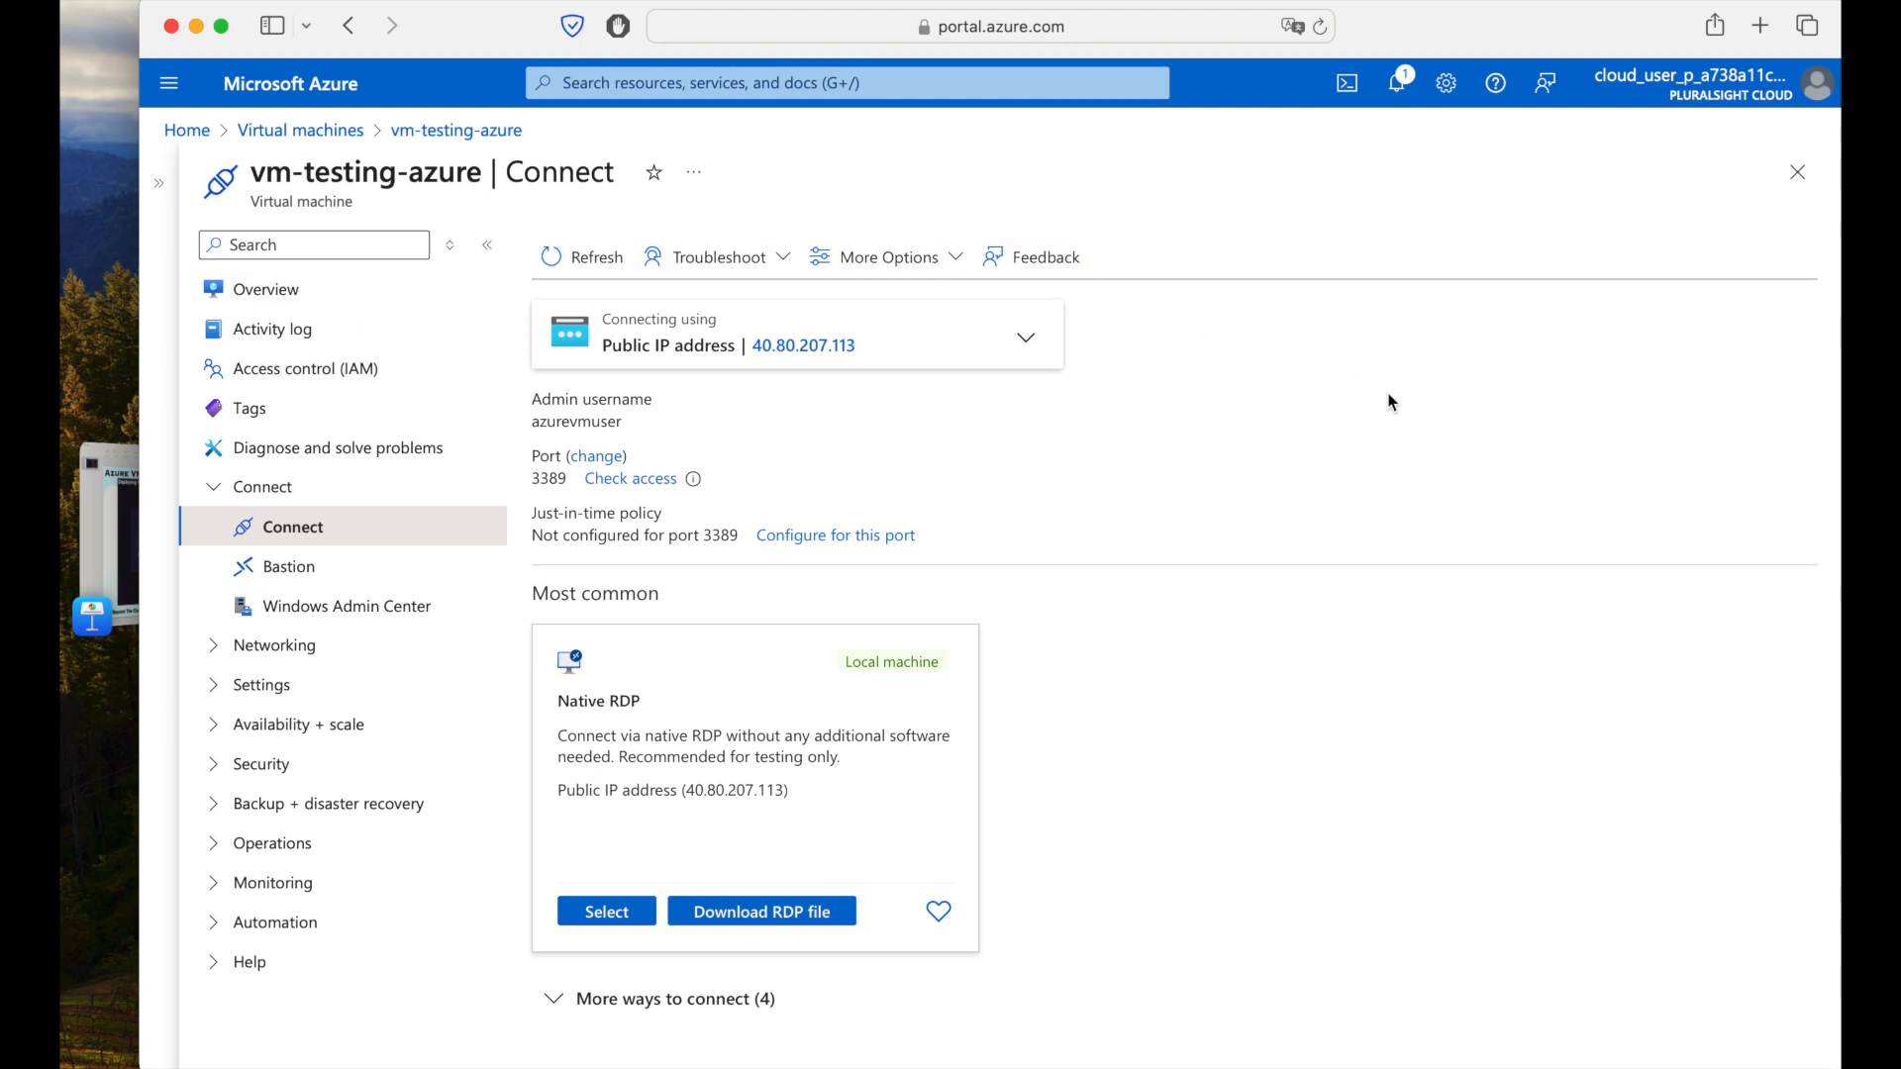
Select vm-testing-azure in the Virtual machines list and start deleting it.
click(288, 133)
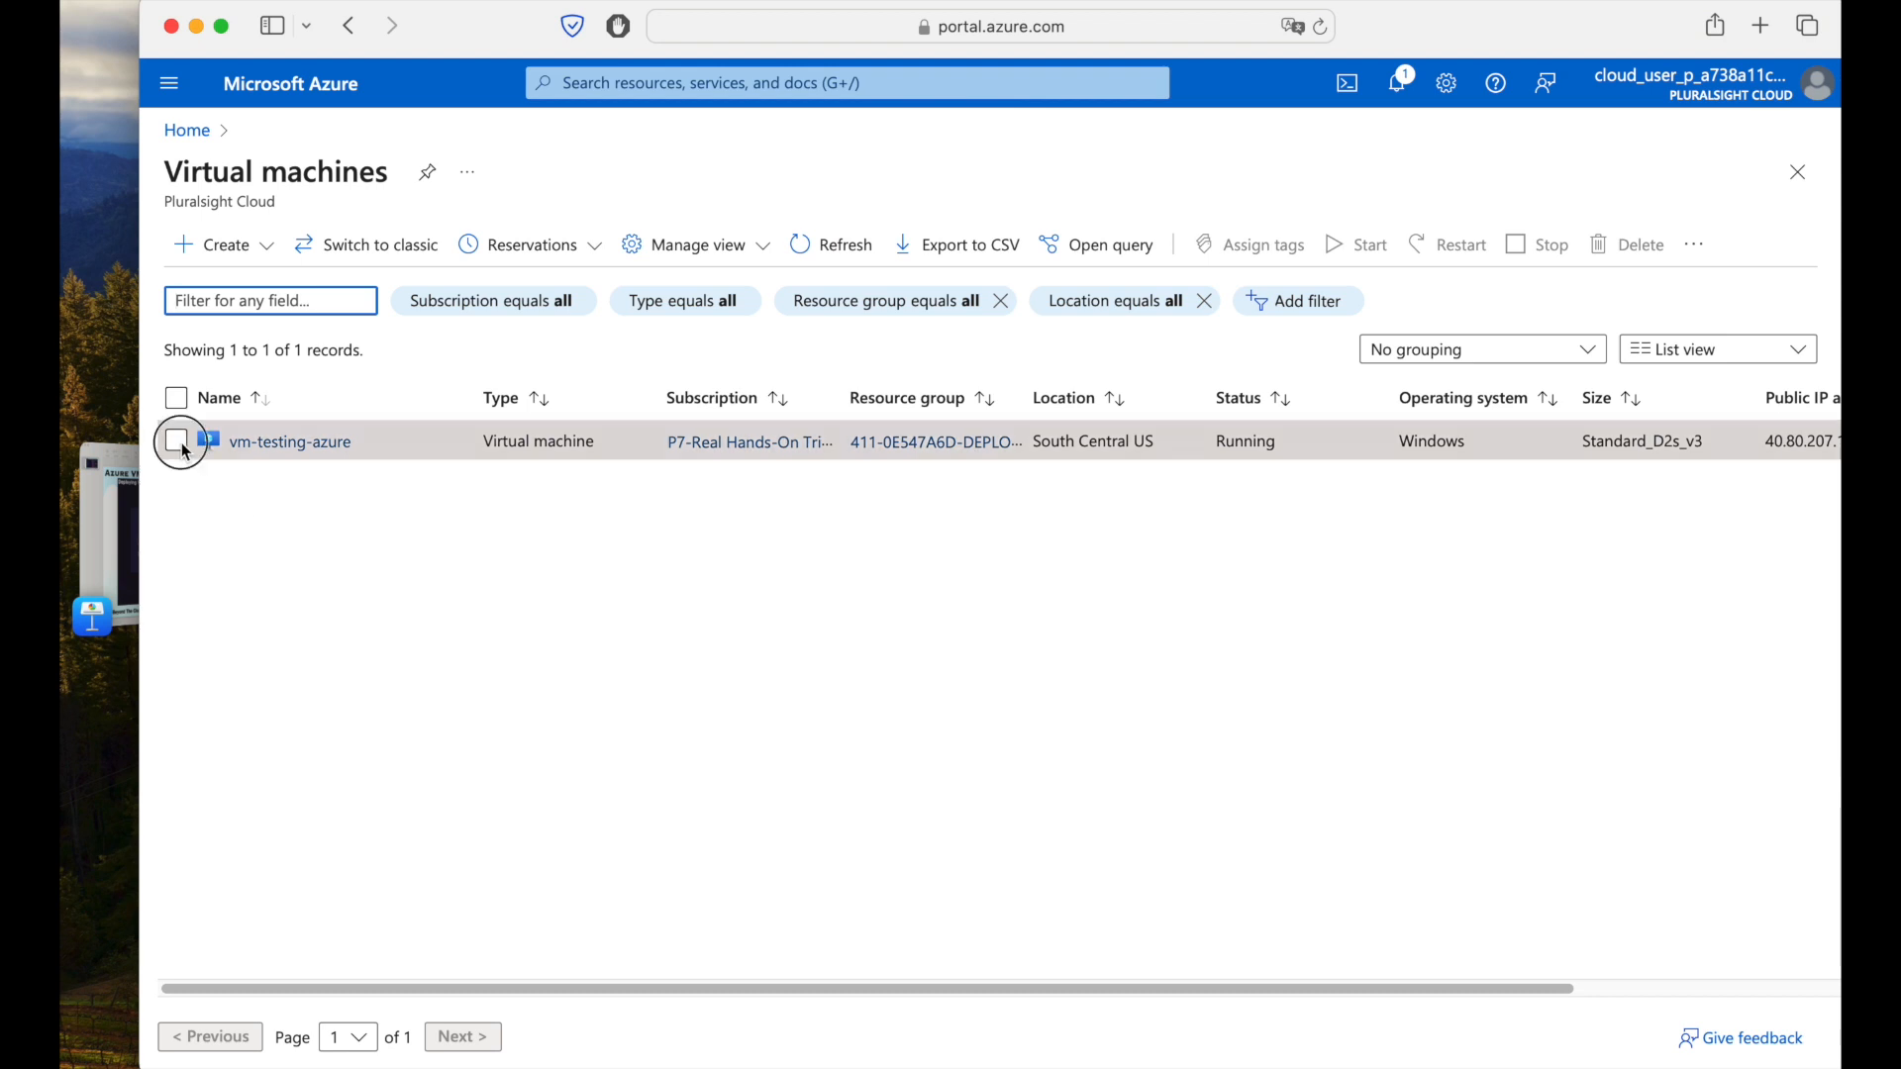
click(180, 442)
click(669, 82)
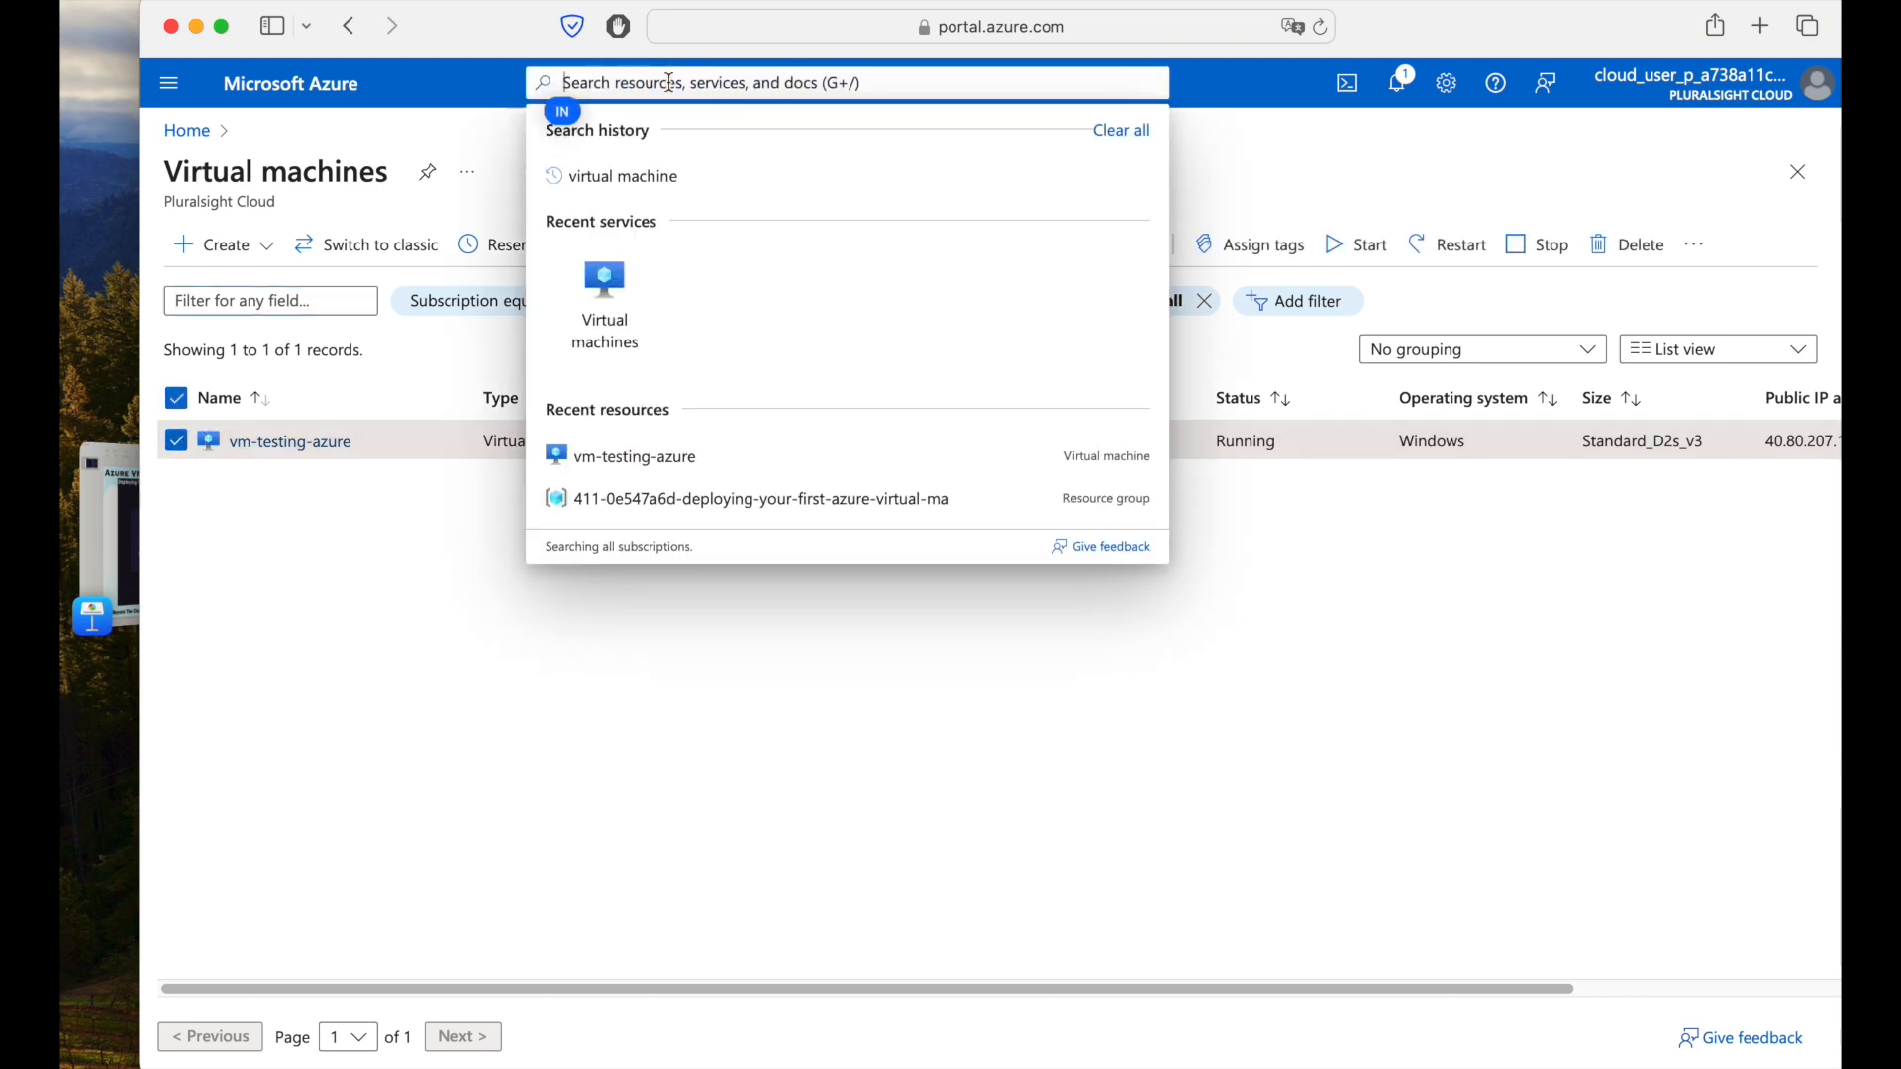
click(584, 341)
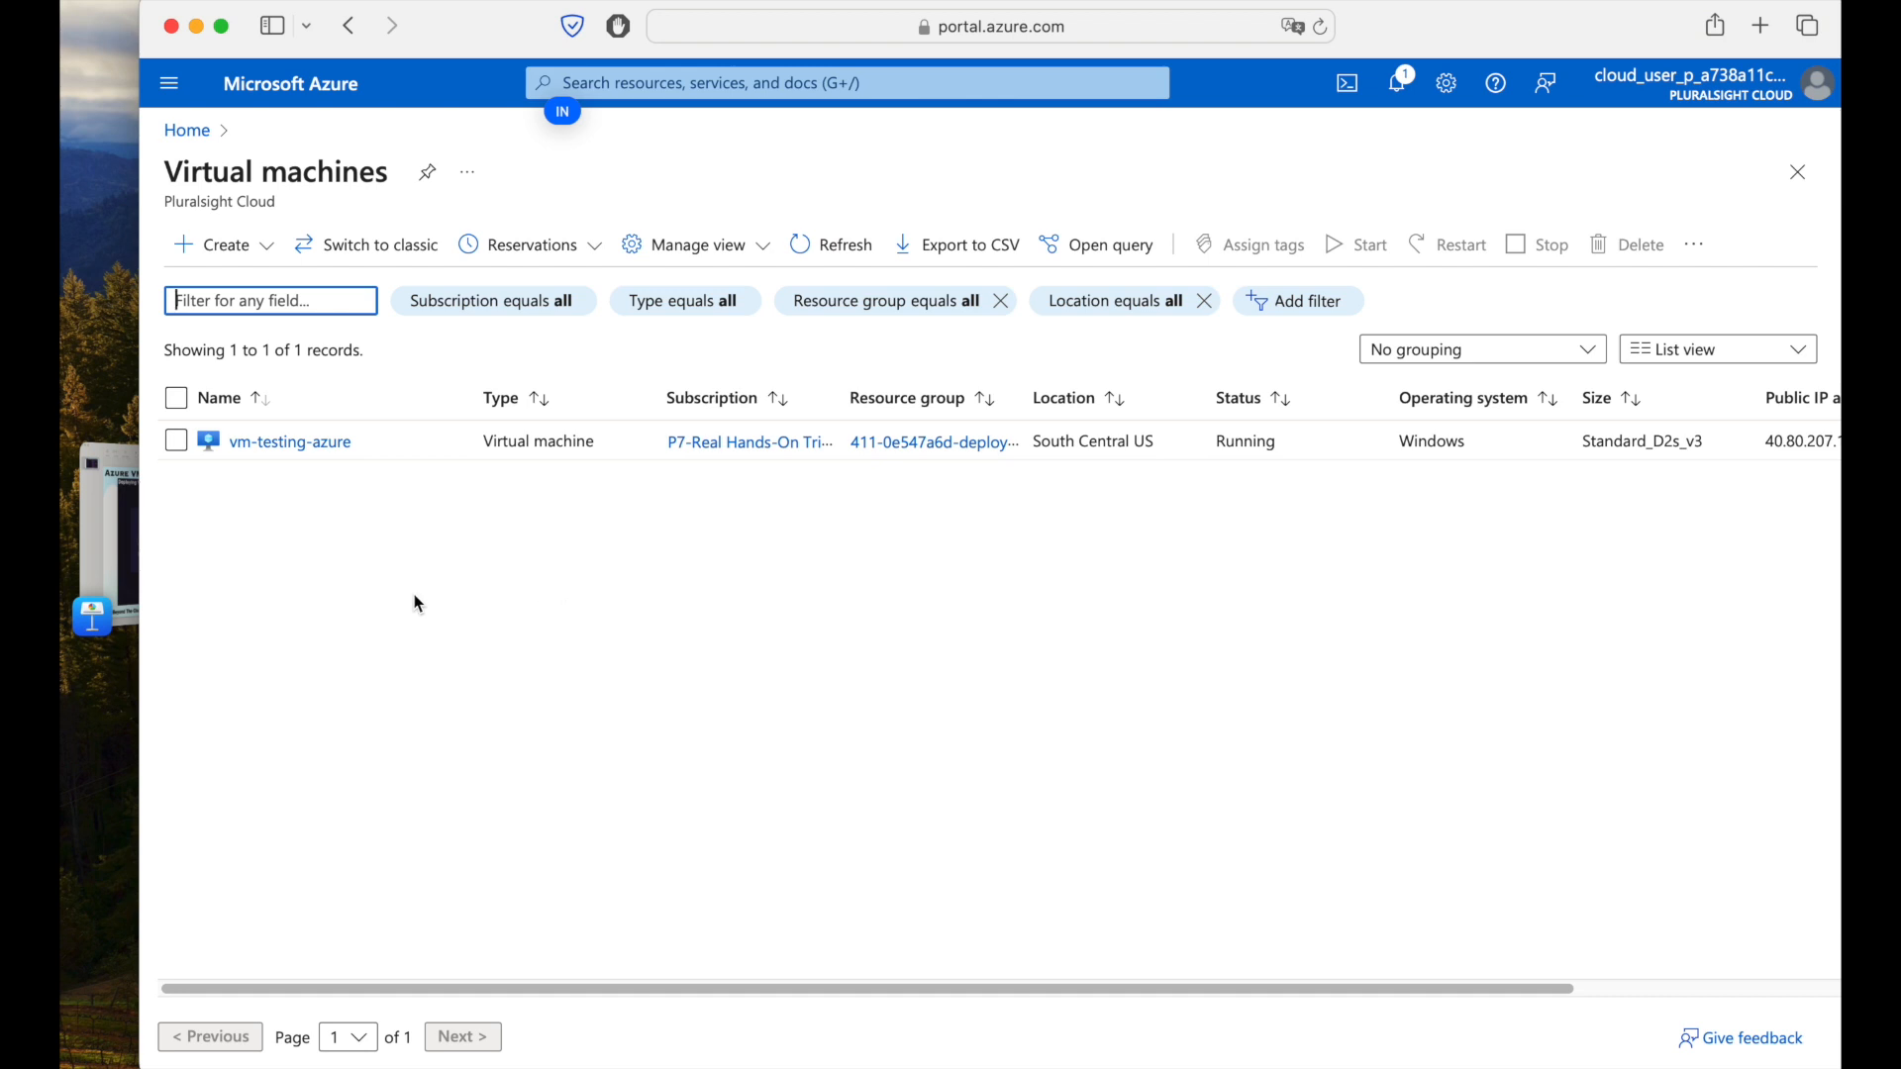
click(176, 442)
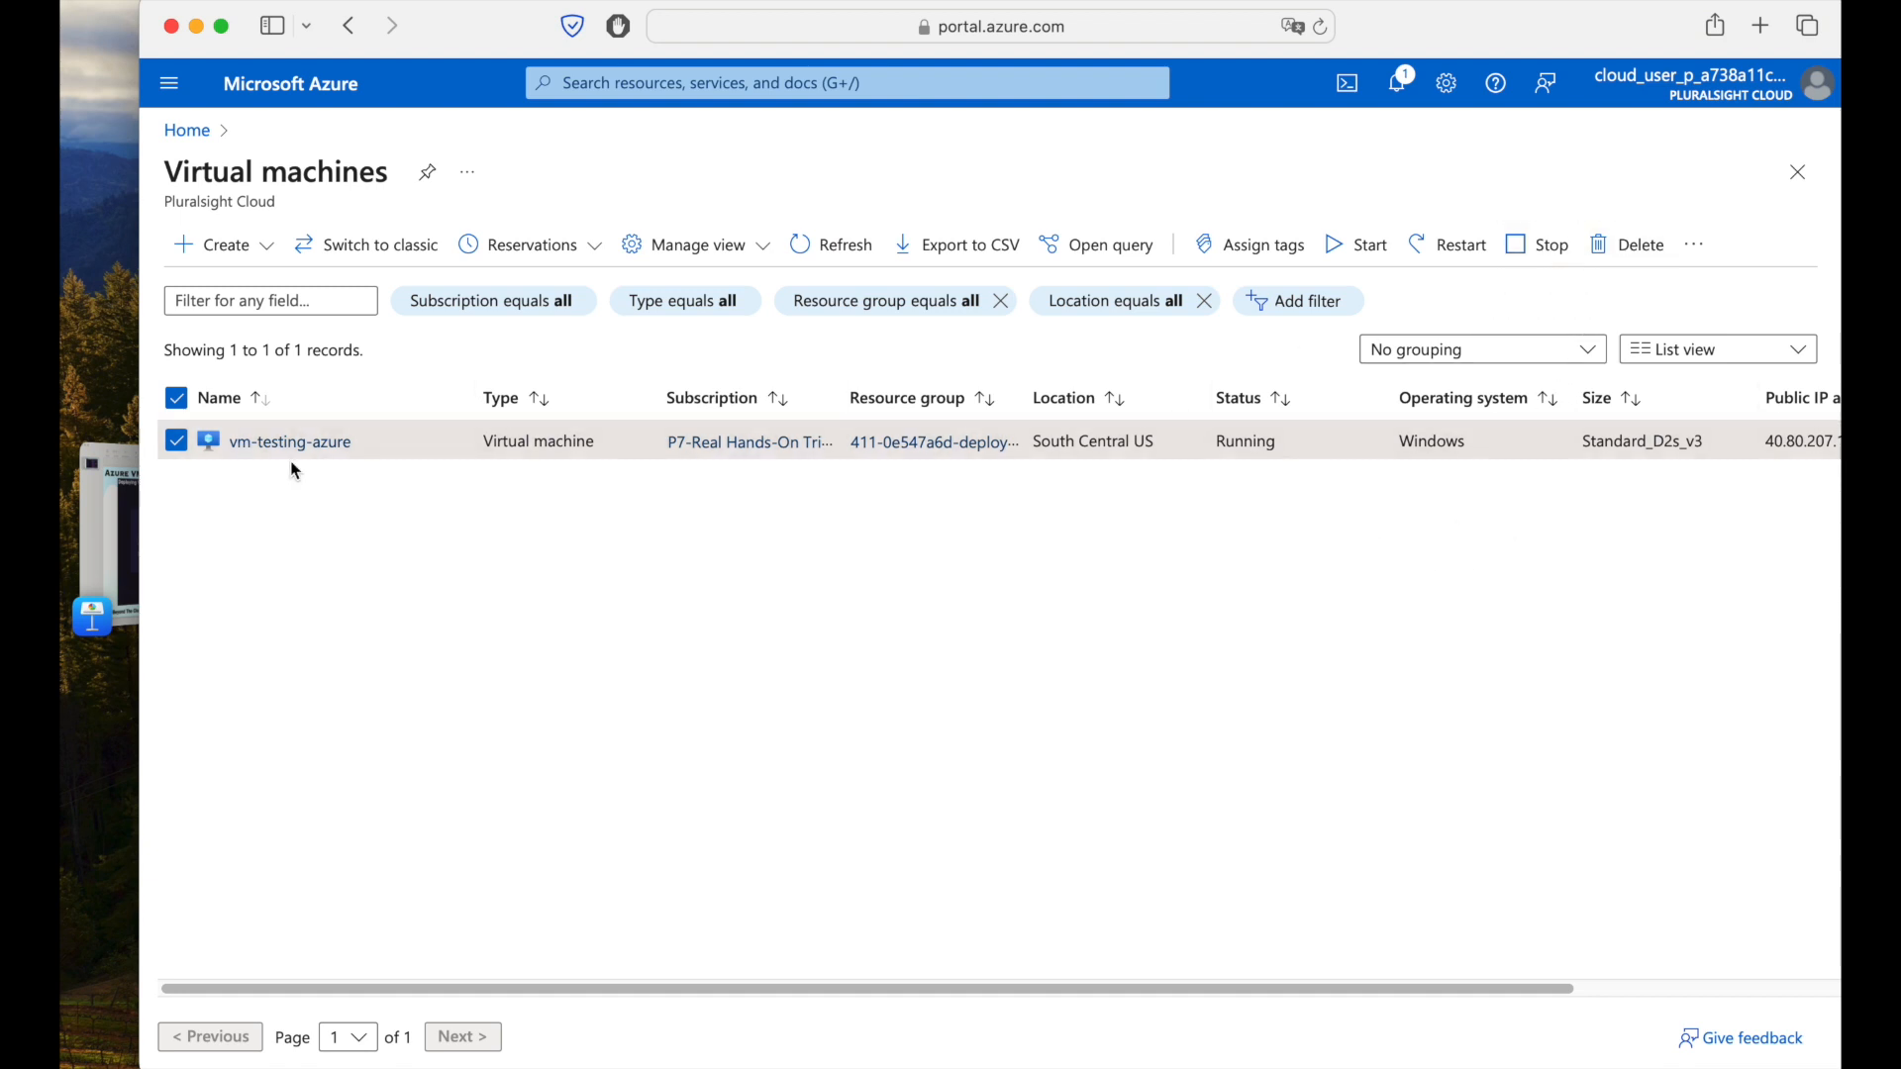
click(1603, 240)
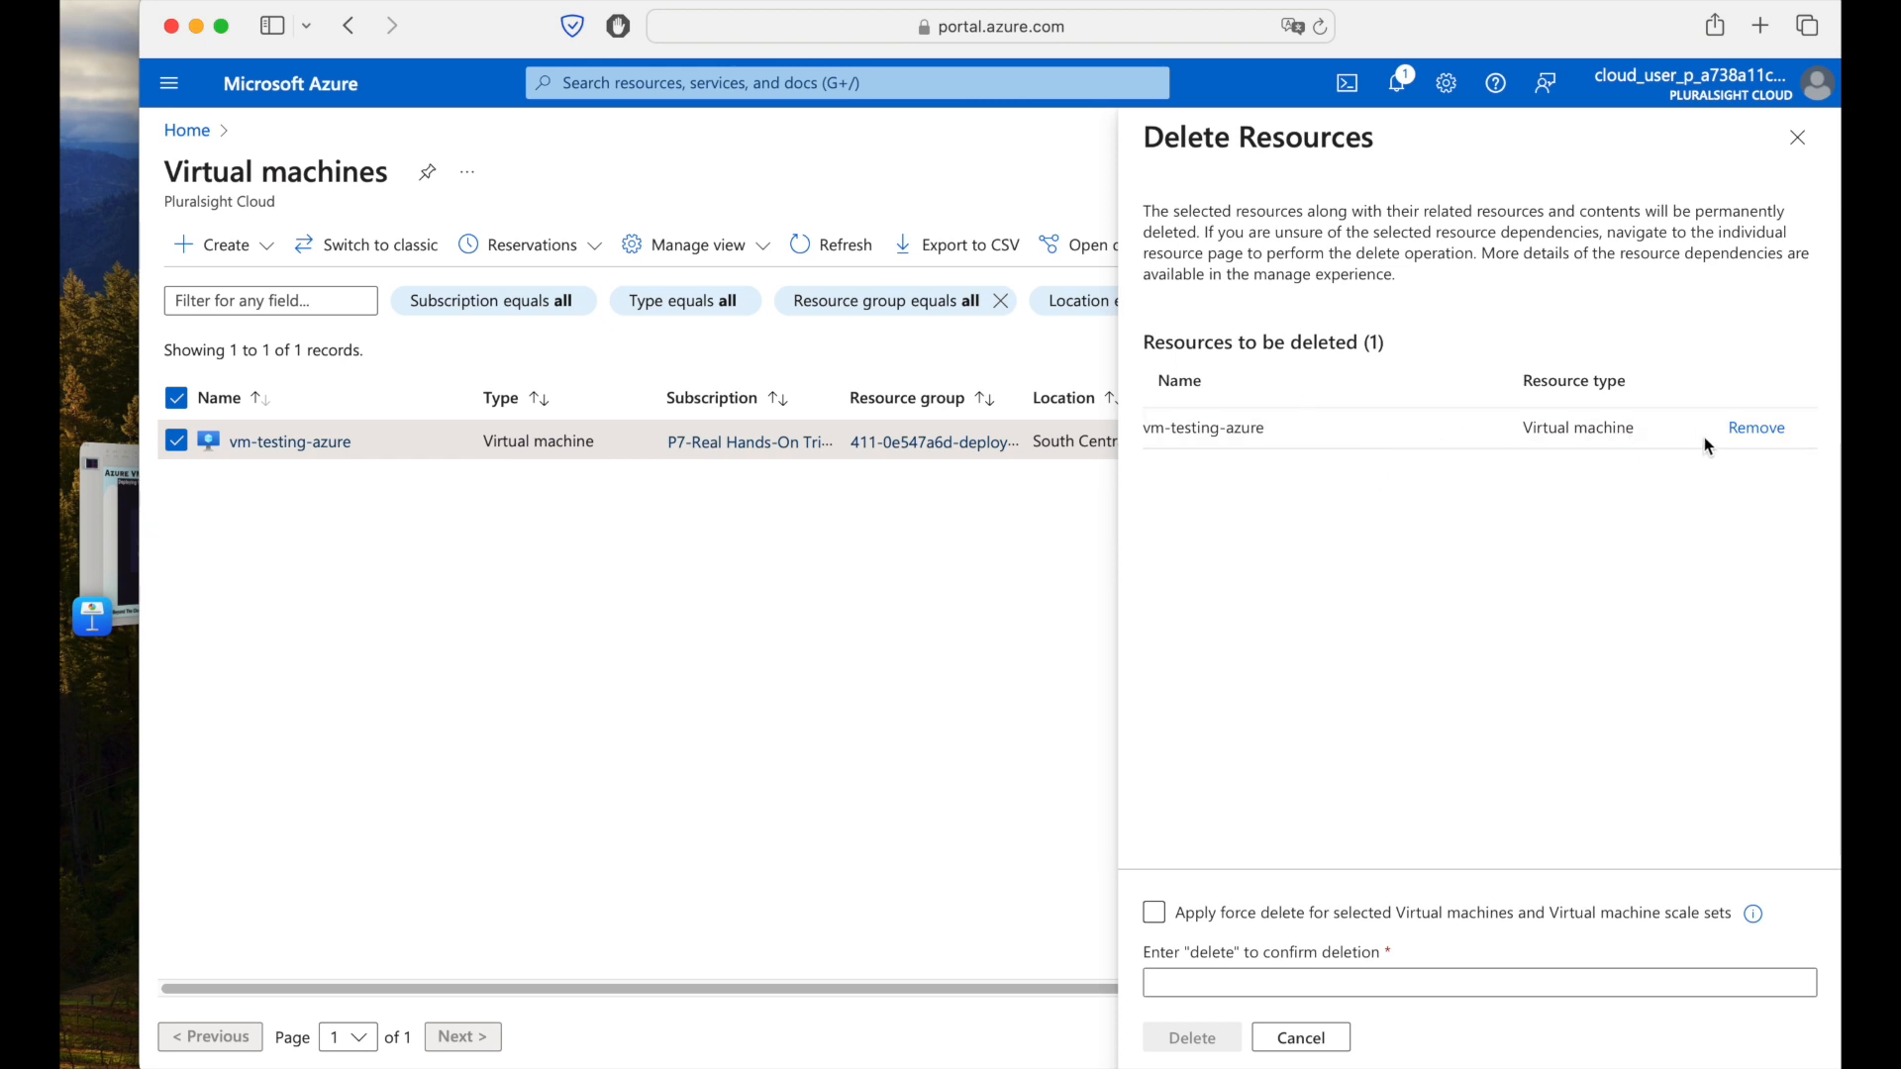
Force delete vm-testing-azure, typing 'delete' to confirm, and approve the permanent deletion.
click(1255, 919)
click(1247, 916)
click(1444, 986)
text(delete)
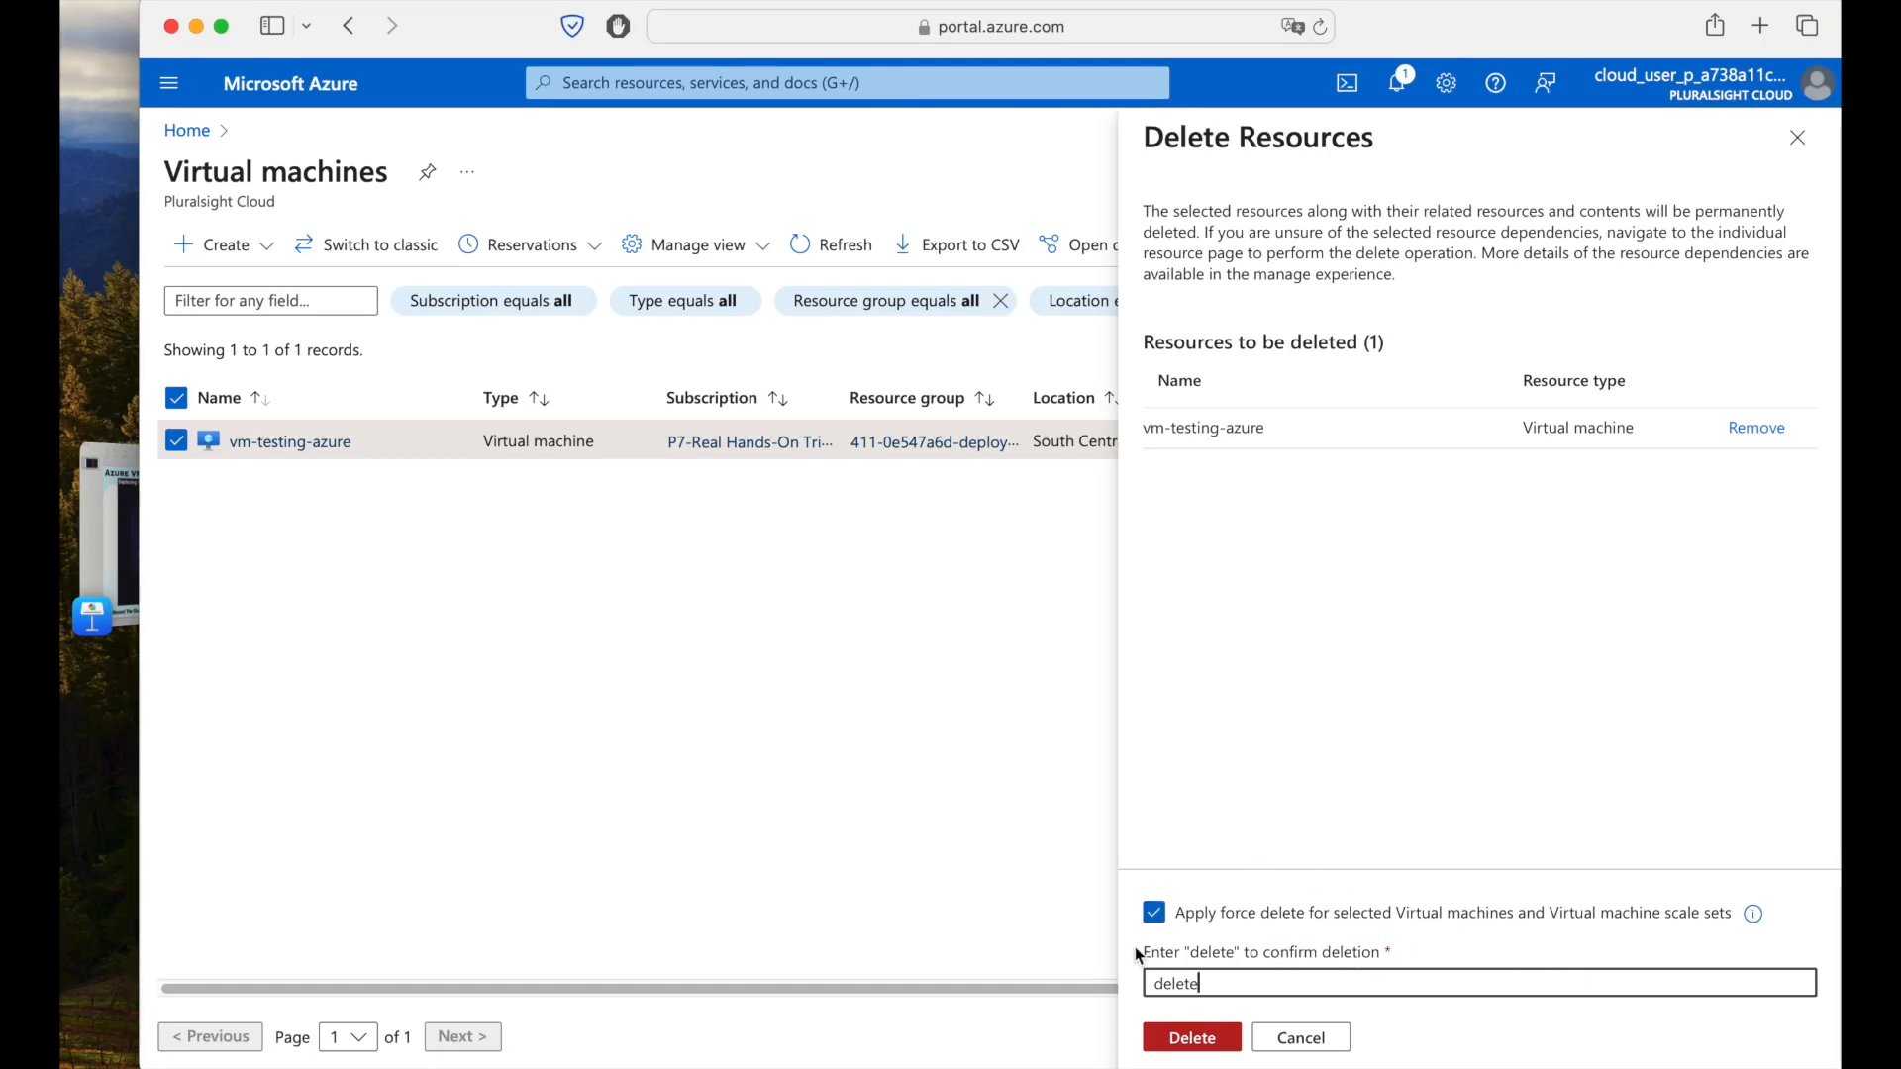
click(1192, 1037)
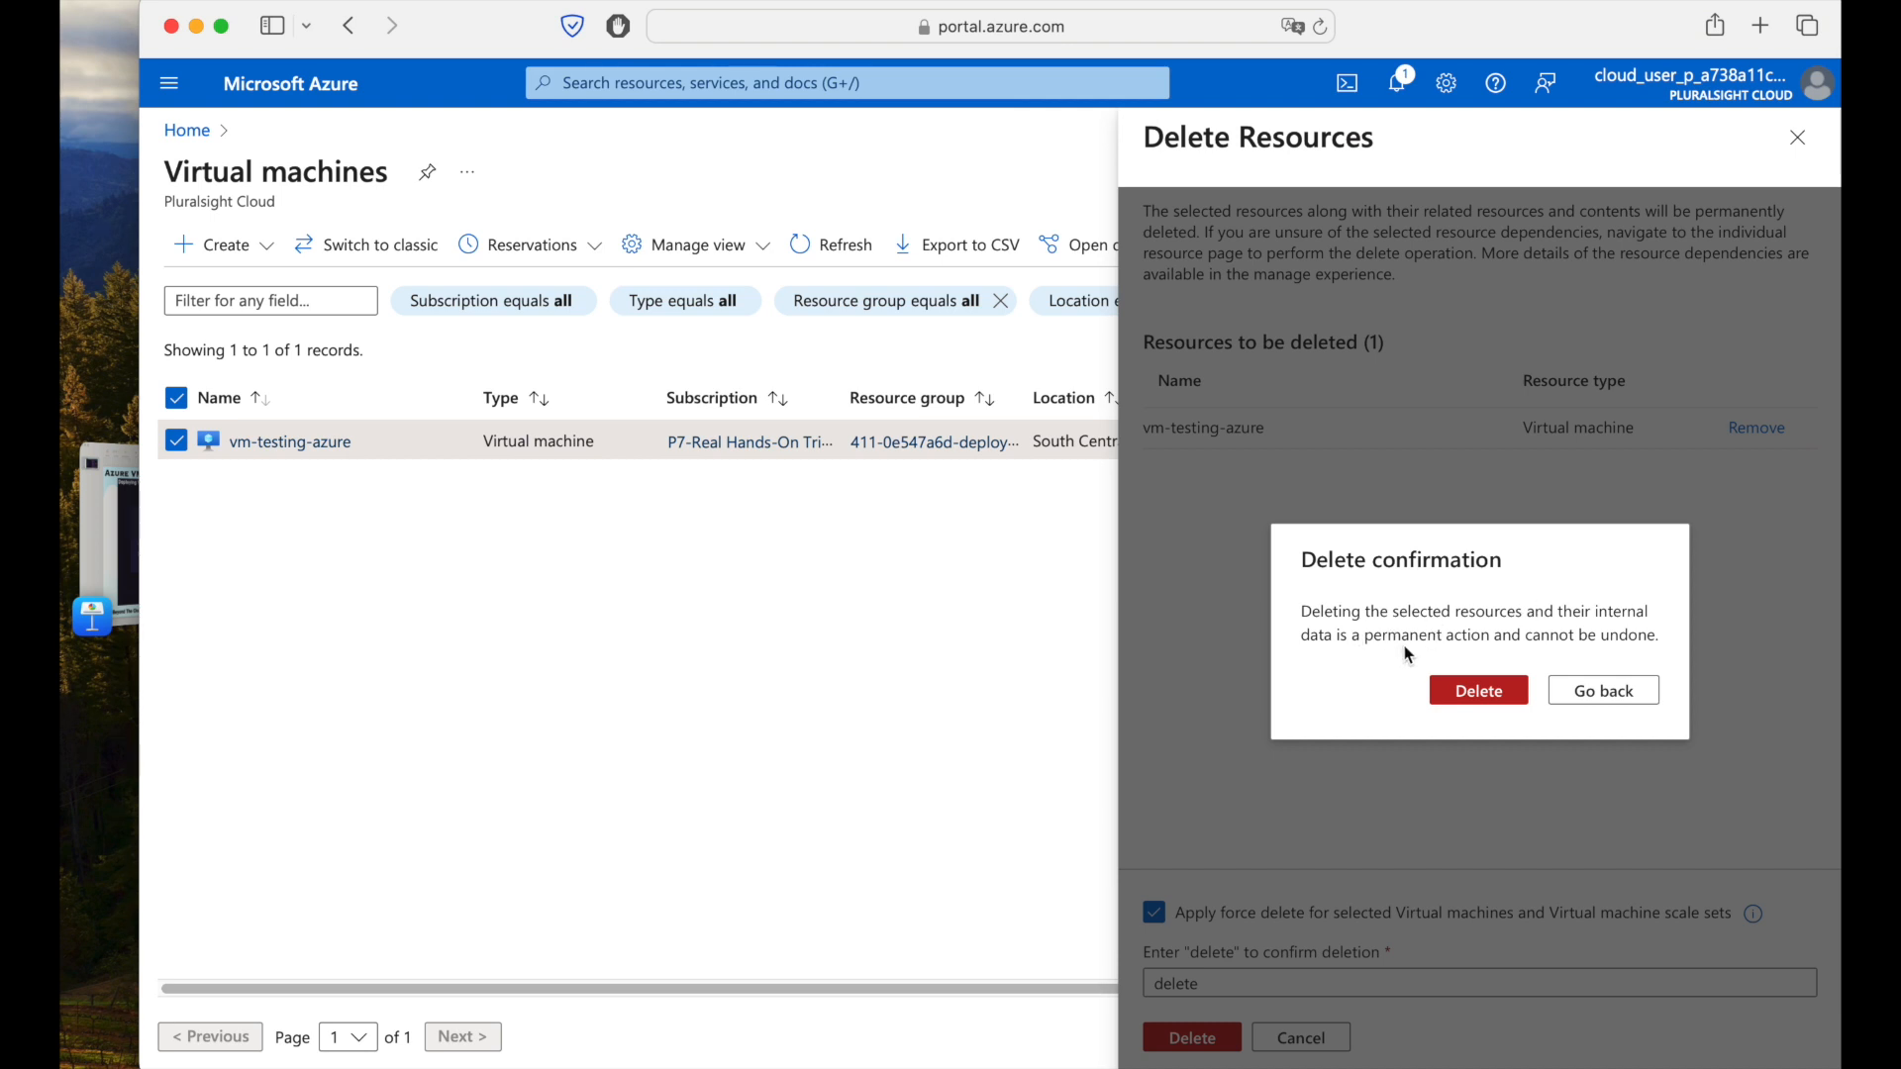
click(1480, 693)
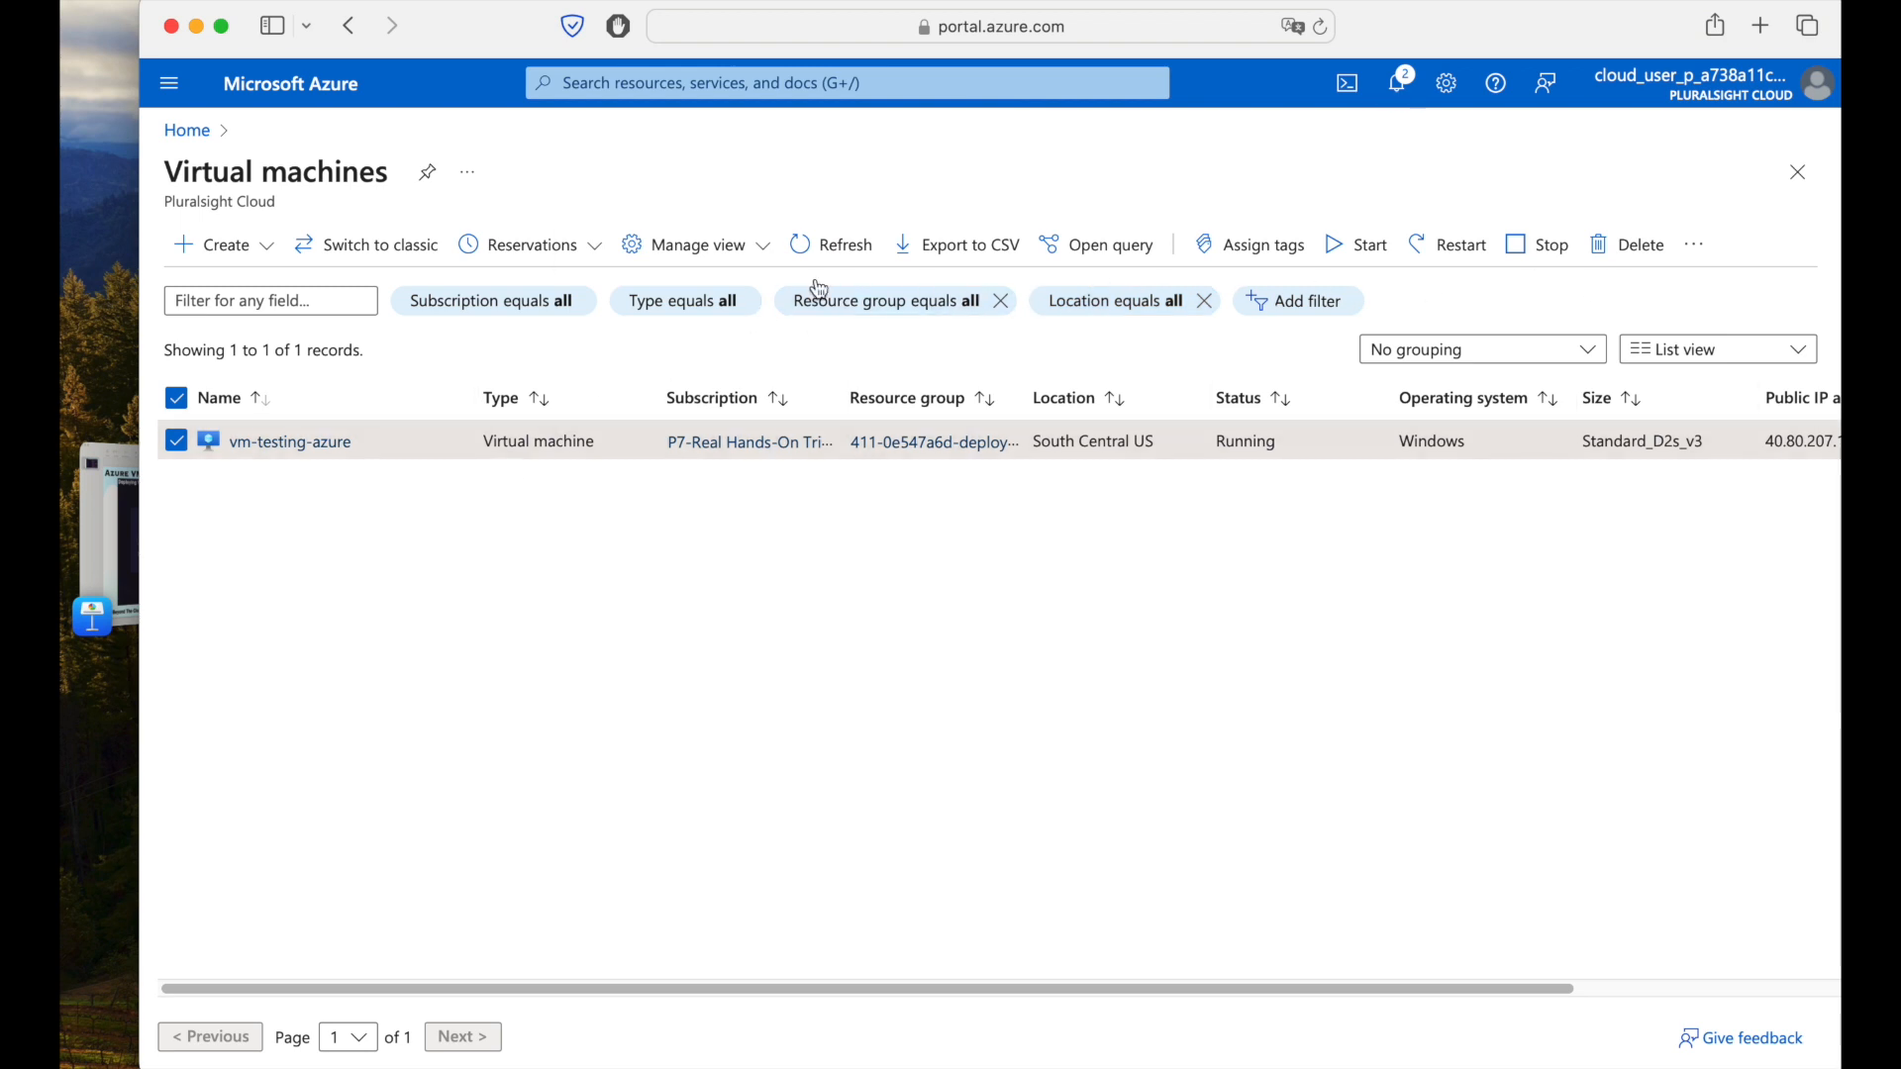
Refresh the Virtual machines list until 'vm-testing-azure' no longer appears.
click(825, 249)
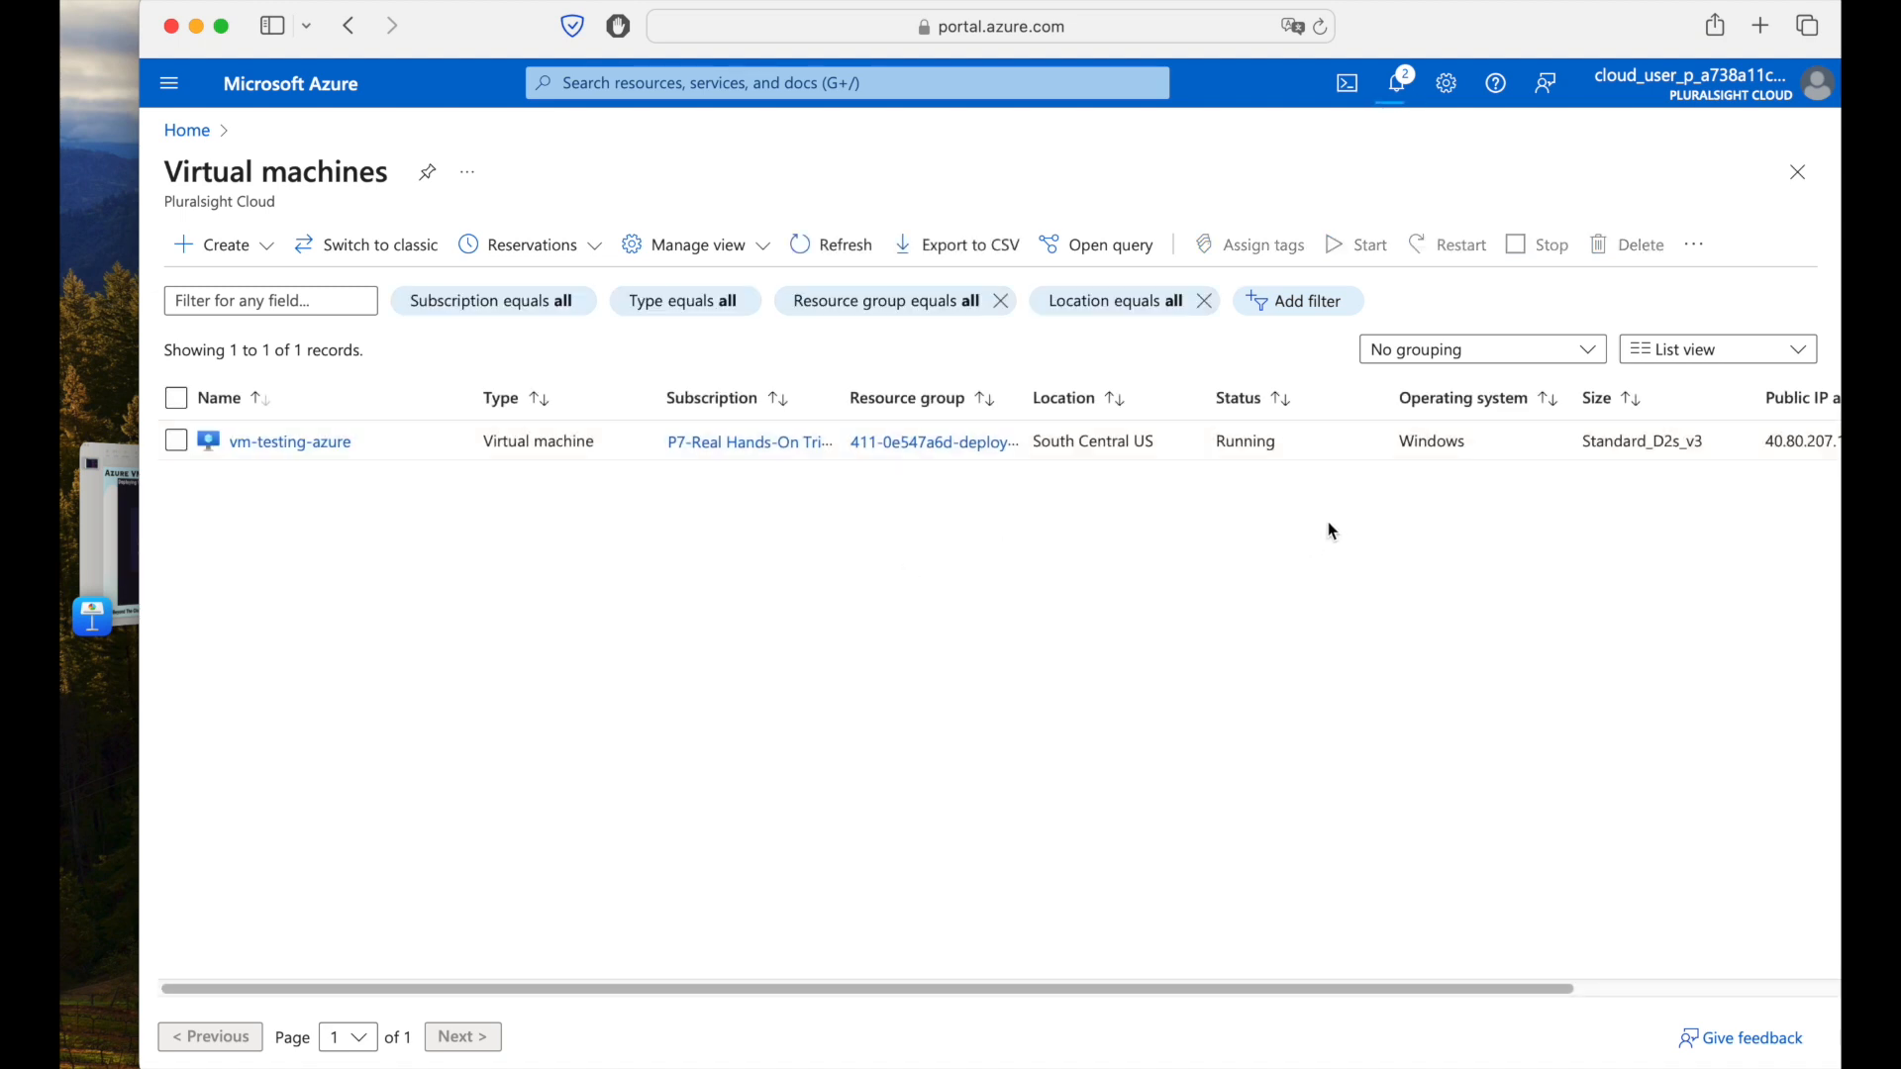
scroll(1612, 988, right, 6)
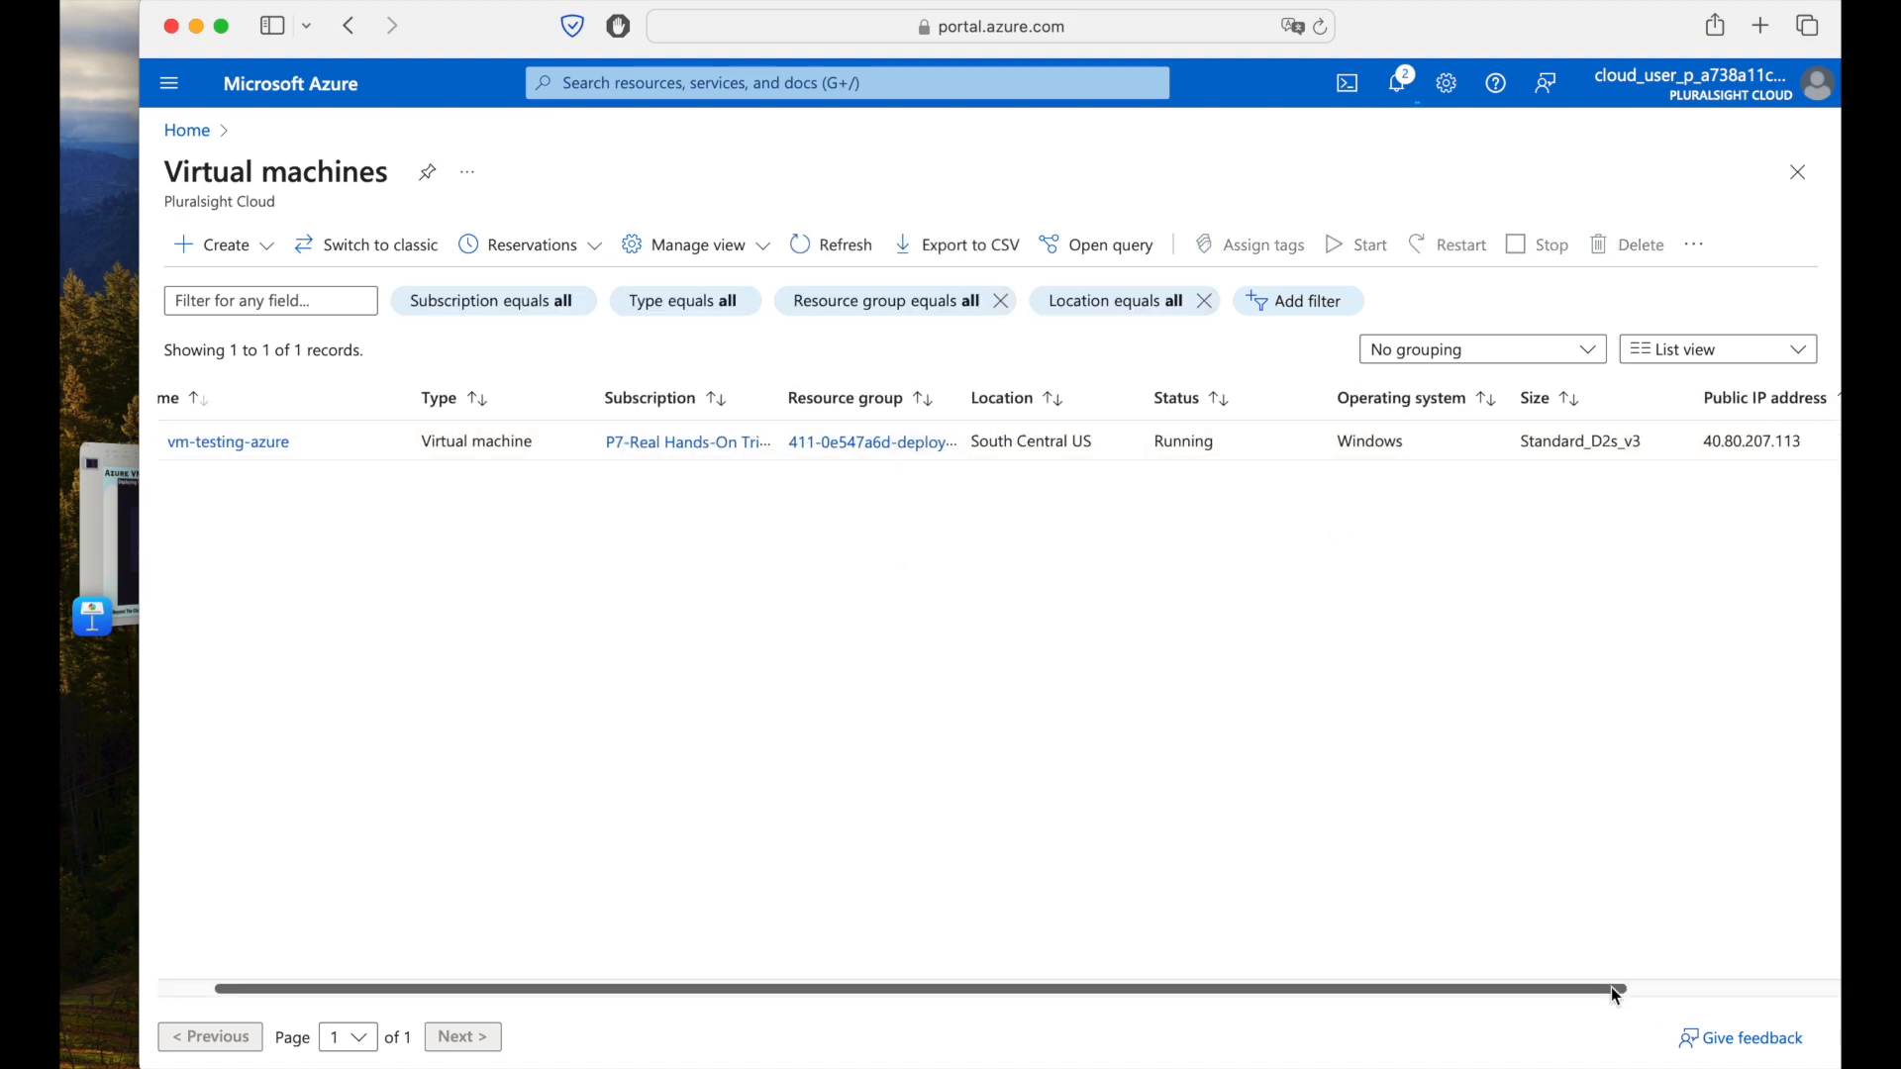
scroll(1743, 1003, left, 6)
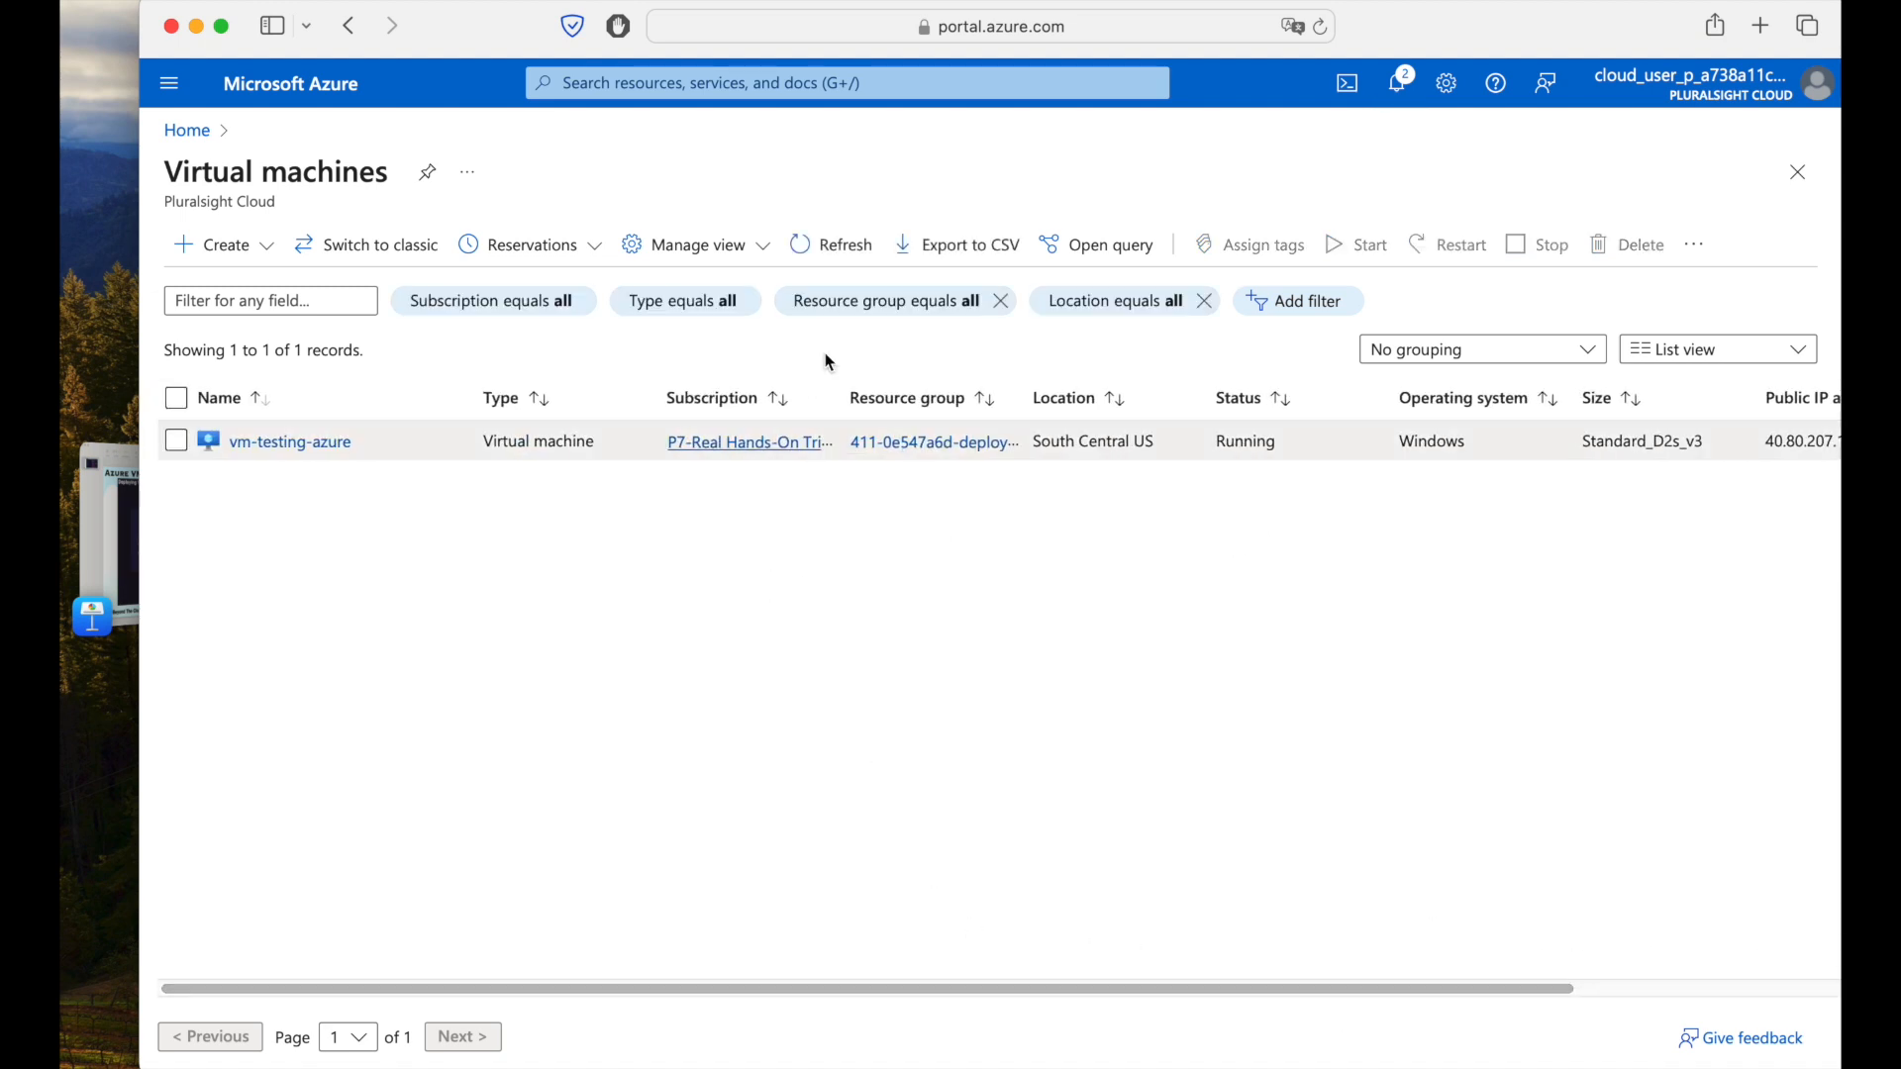
click(819, 260)
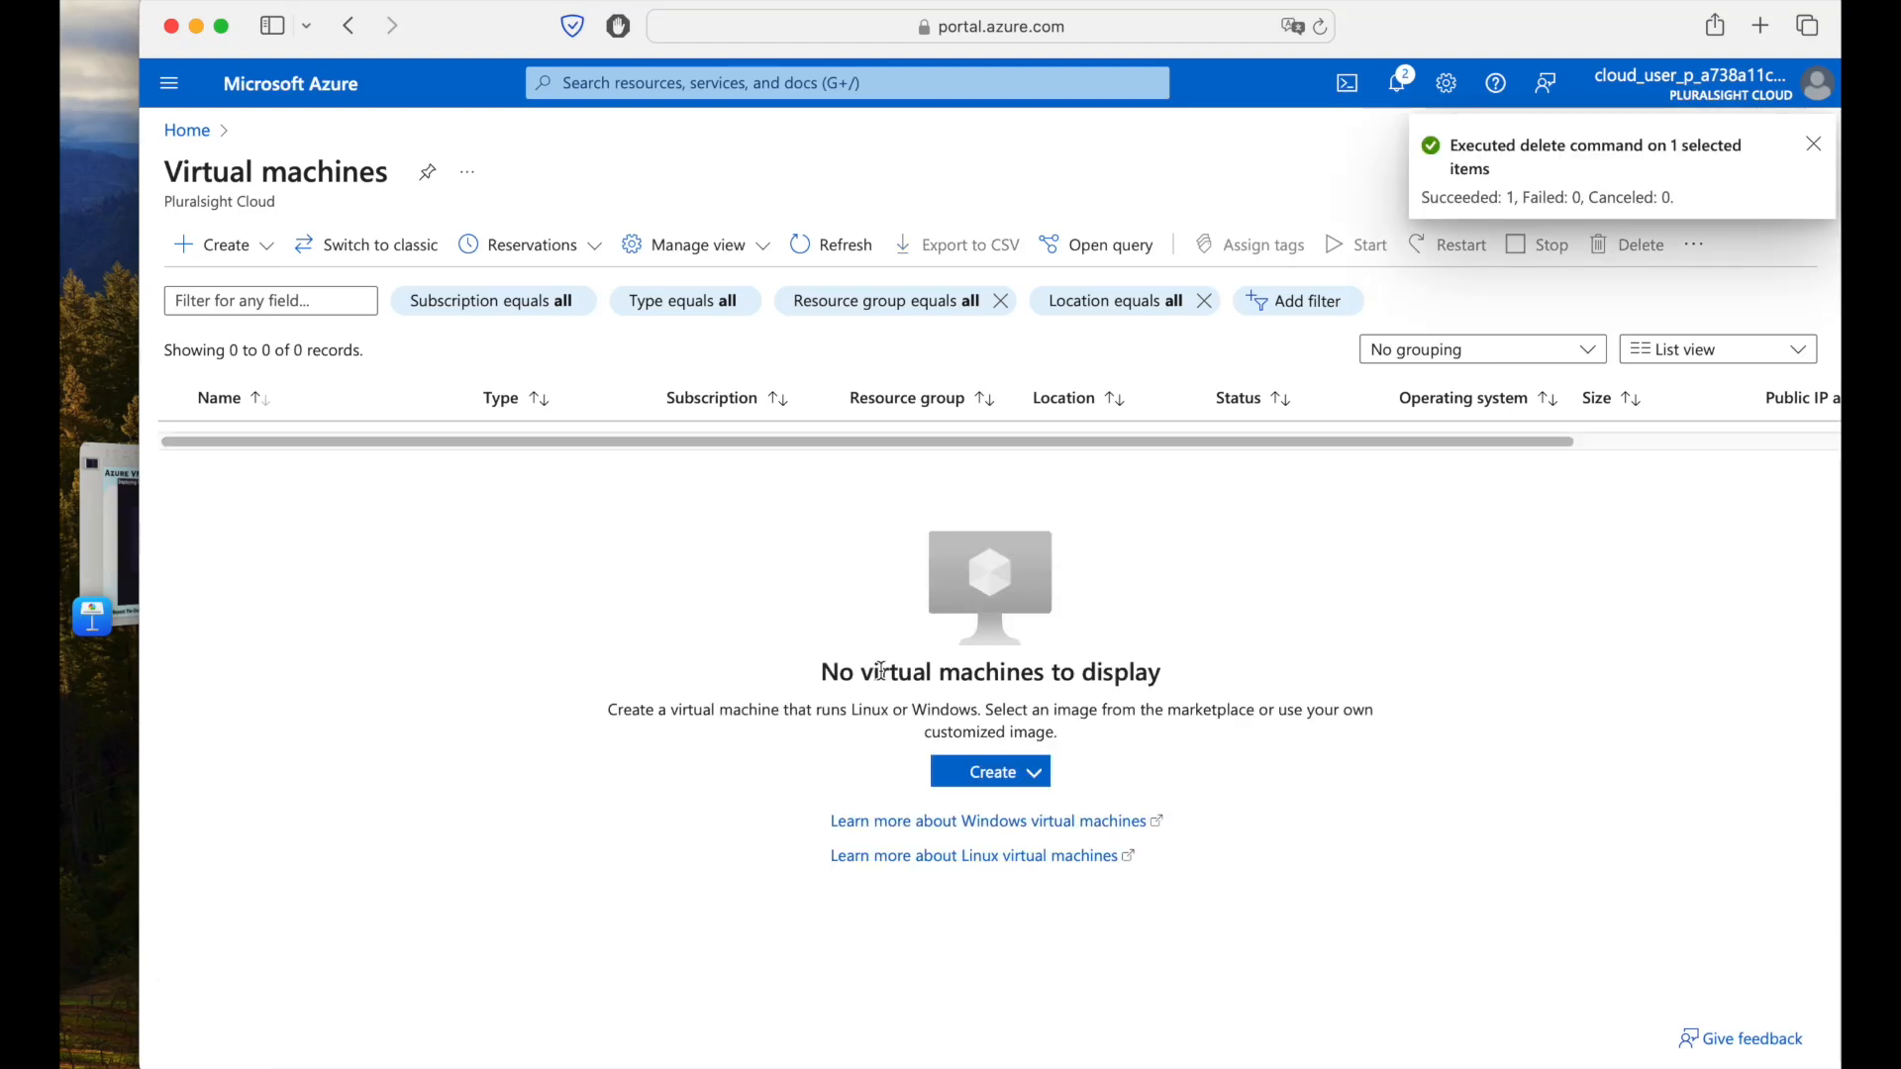
click(822, 247)
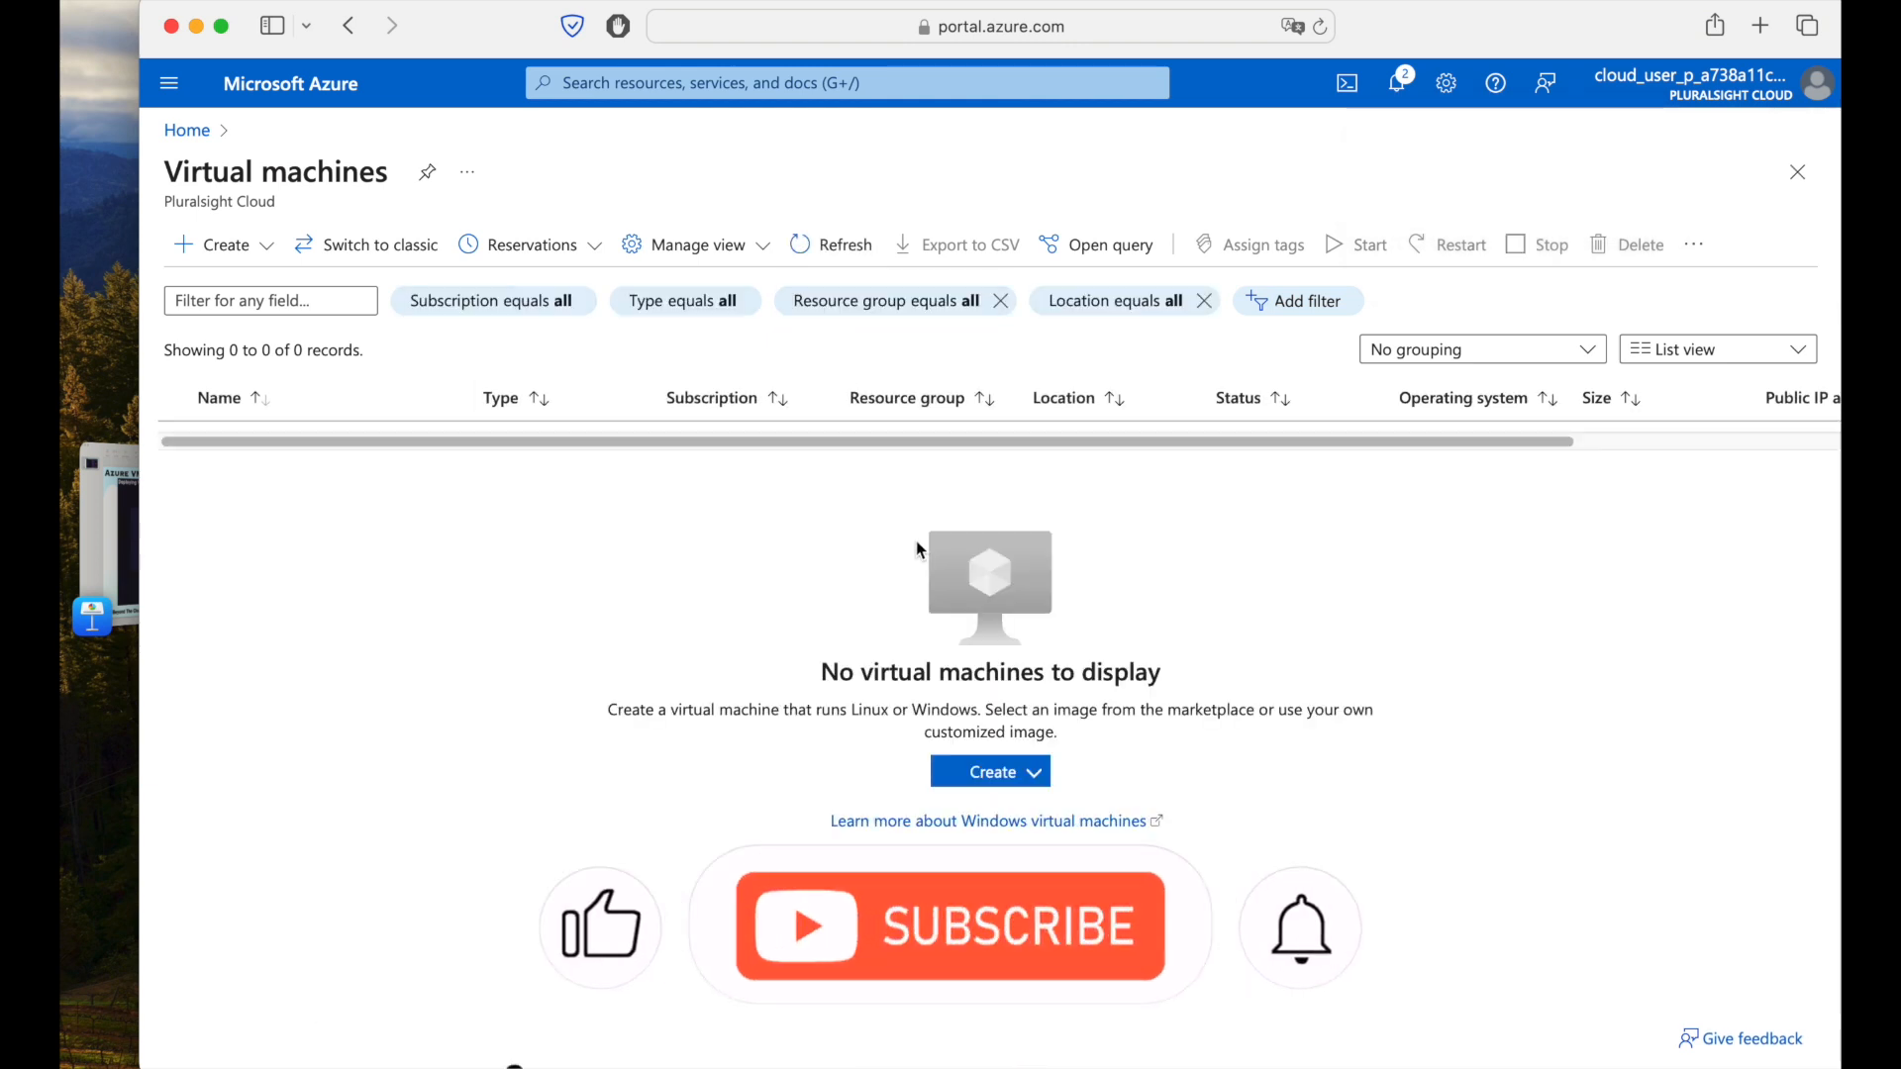